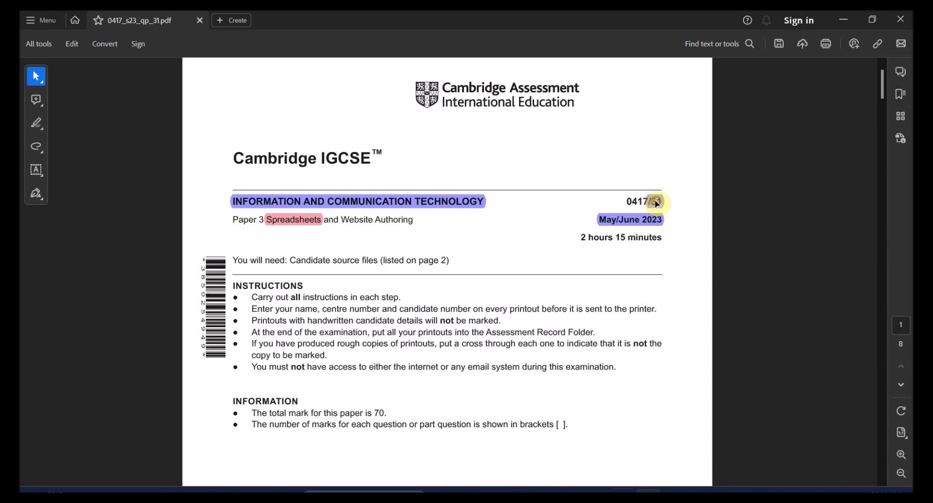
Highlight 31 and May/June 2023 on the cover page, and make the Spreadsheets highlight red.
left_click_drag(654, 201, 659, 203)
left_click(605, 223)
left_click(347, 263)
left_click(301, 219)
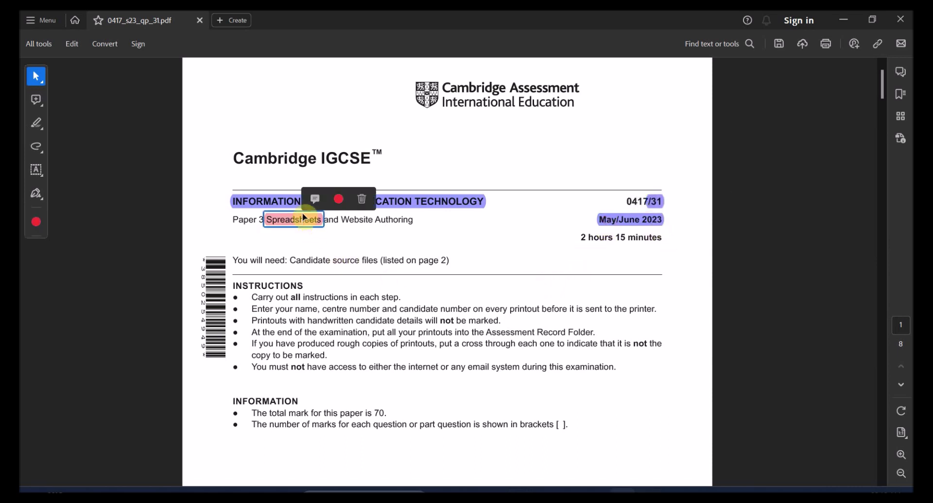
left_click(563, 365)
Scroll to page 2 and select the source file name j31weather.csv.
scroll(563, 365, "down", 10)
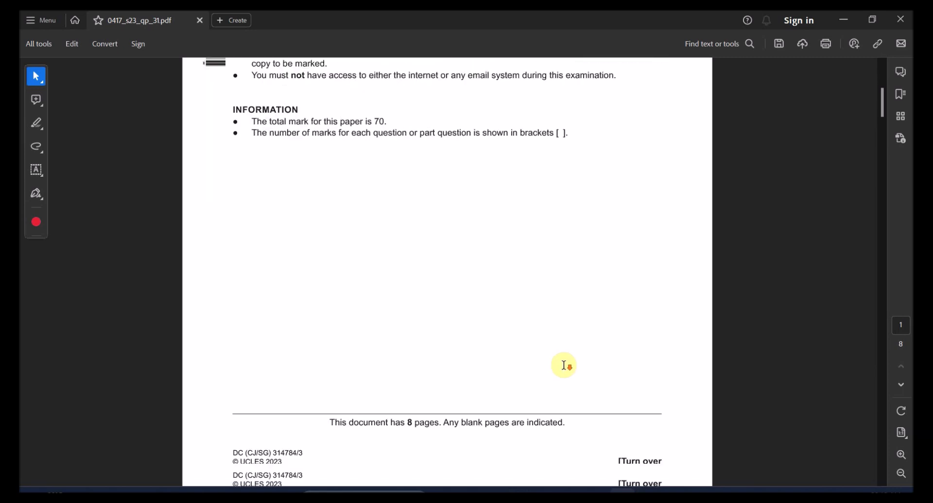
scroll(564, 365, "down", 2)
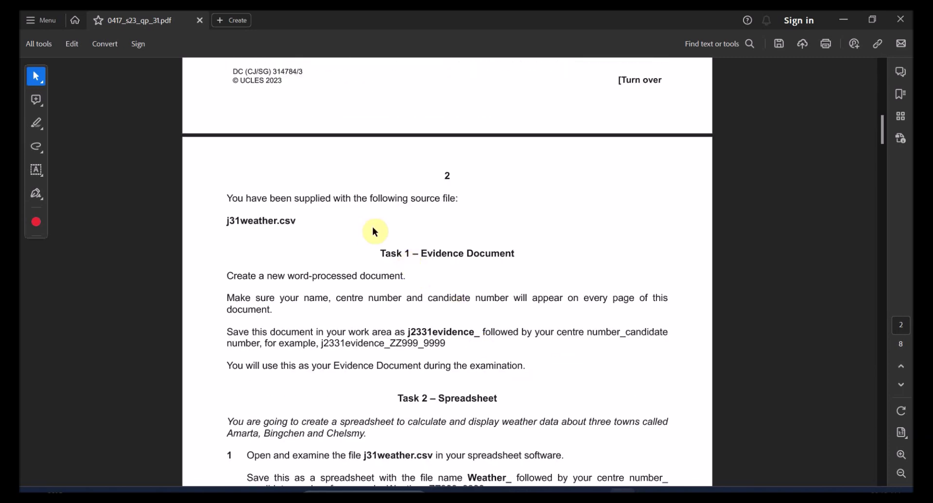
scroll(375, 229, "up", 1)
left_click_drag(223, 194, 350, 193)
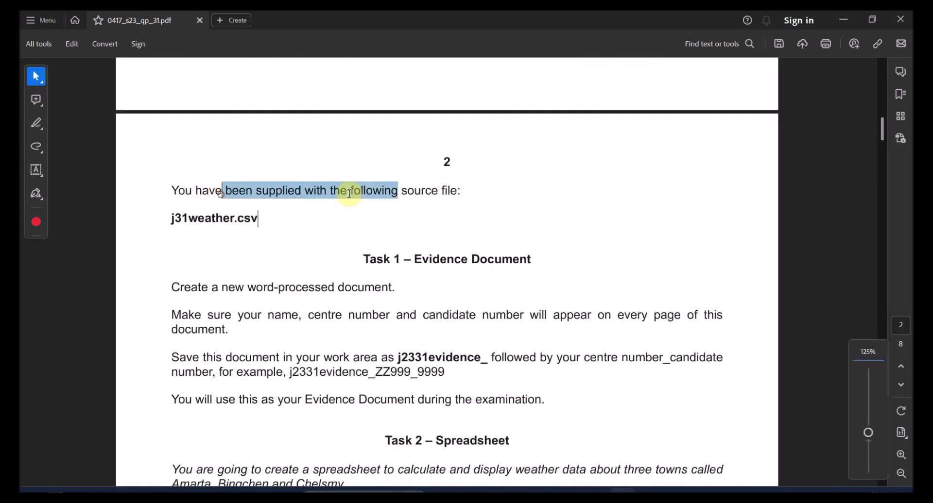
left_click_drag(172, 219, 250, 209)
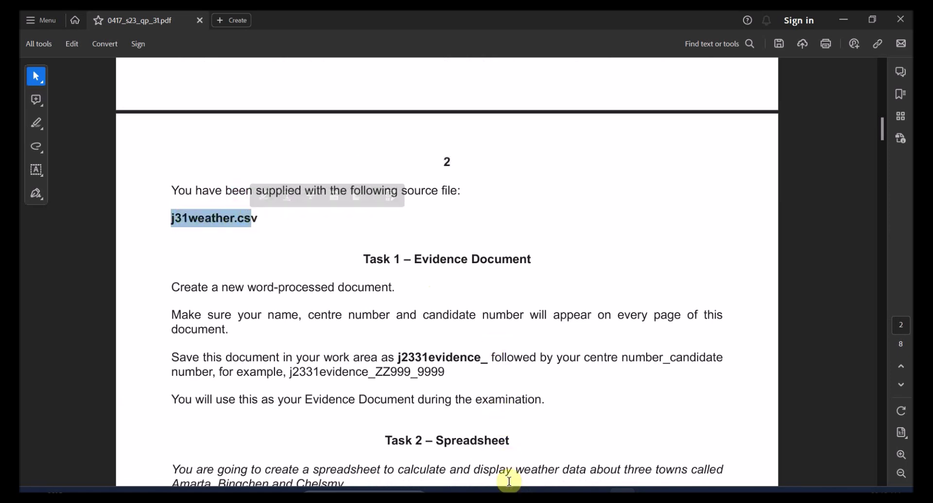
mouse_move(519, 497)
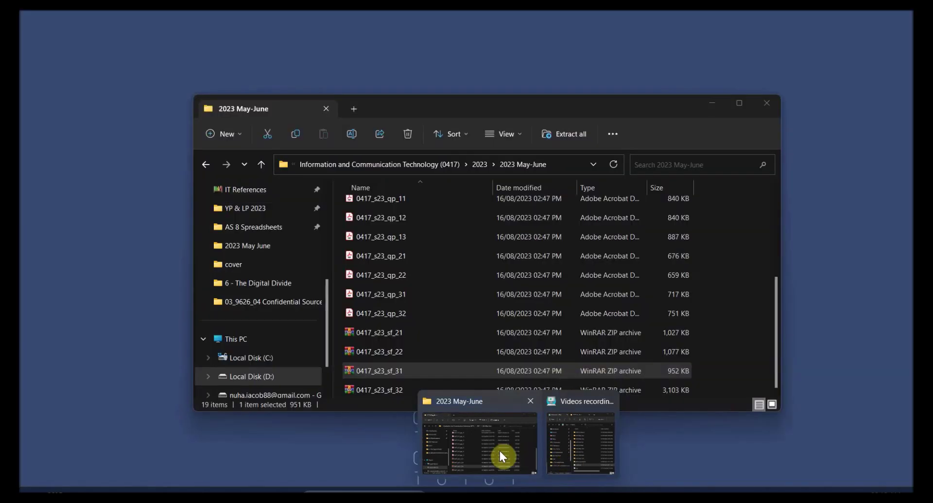
Extract the 0417_s23_sf_31 archive into its own folder.
left_click(499, 450)
left_click_drag(460, 104, 452, 96)
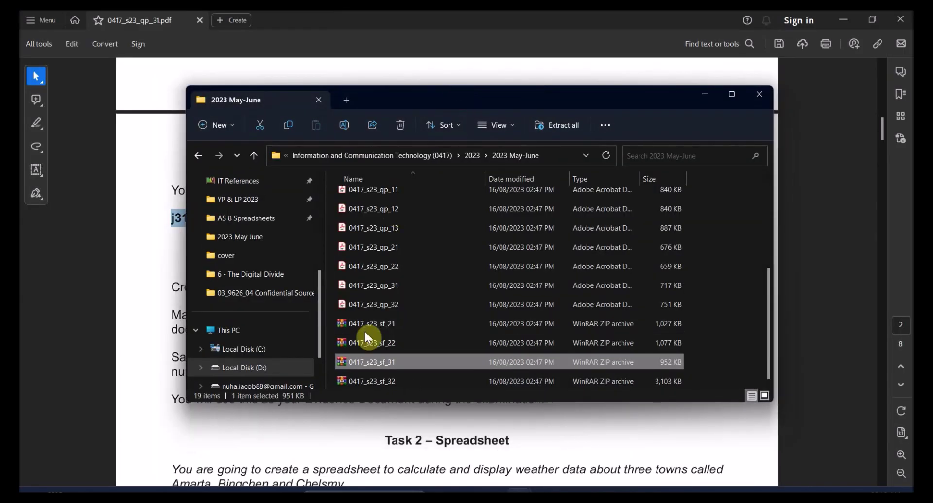
right_click(380, 366)
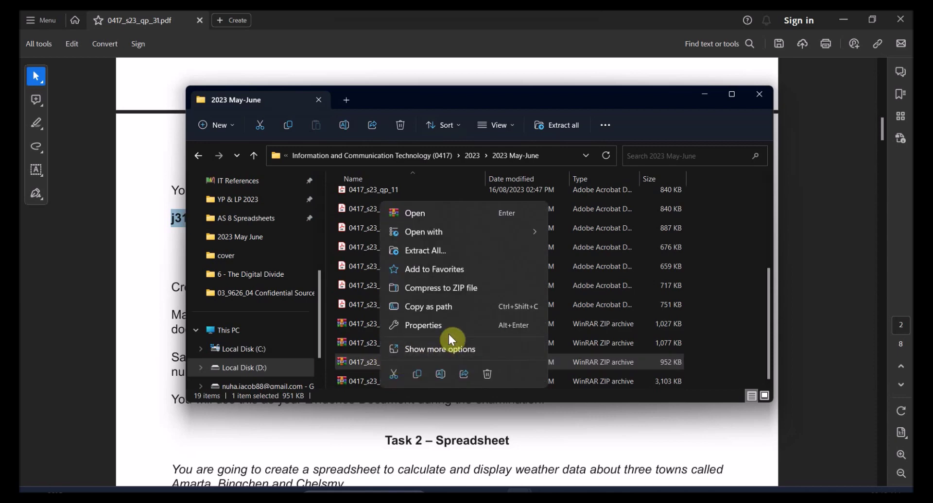
left_click(450, 347)
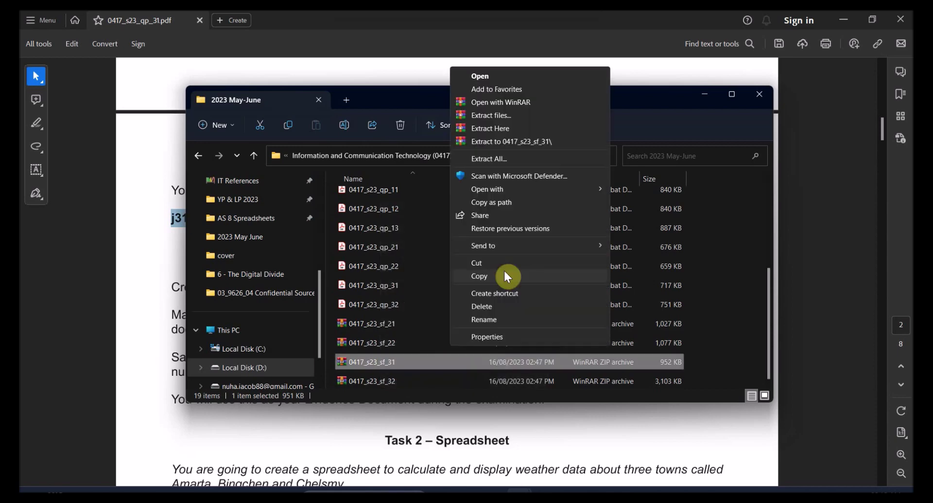
left_click(526, 143)
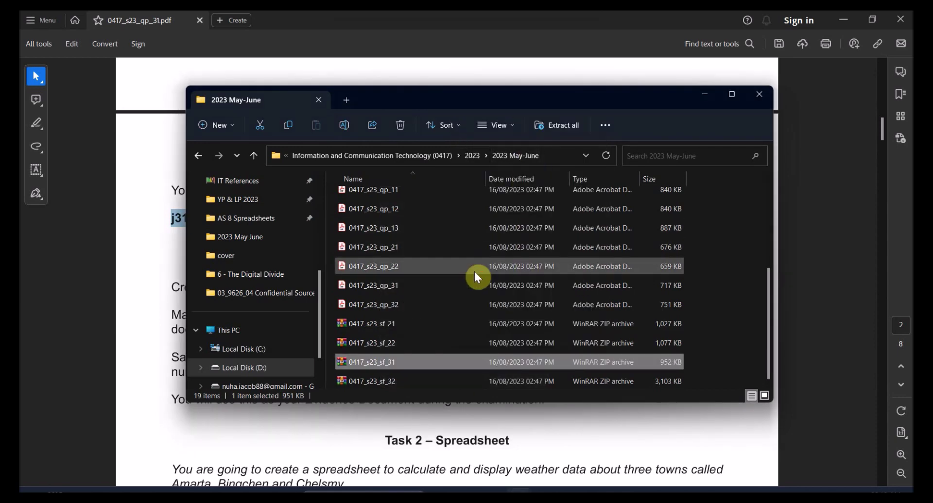
Open the extracted folder's confidential source files and select j31weather.
double_click(428, 198)
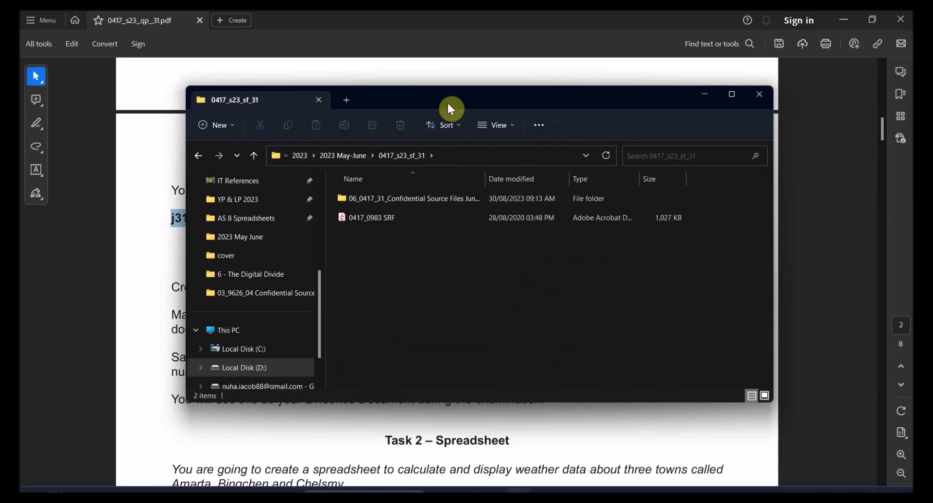
double_click(434, 198)
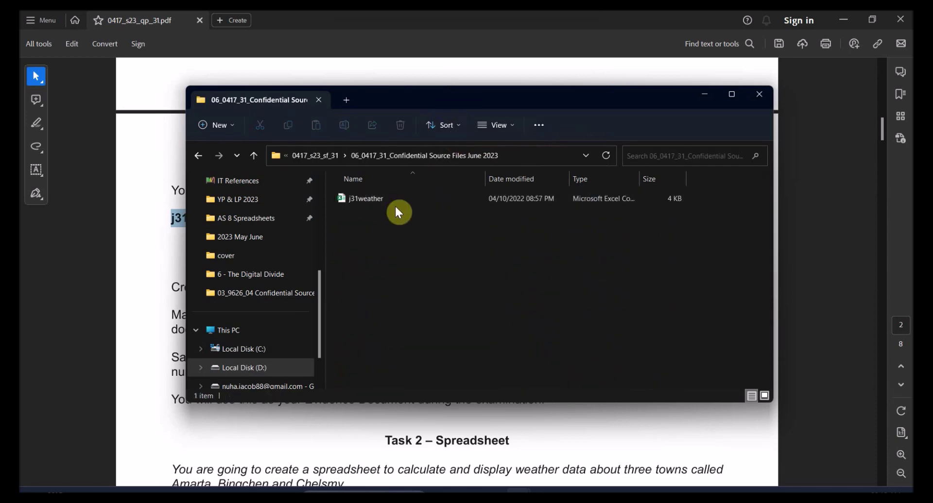
left_click(372, 200)
Read the Task 1 evidence-document instructions in the paper, briefly checking the j31weather workbook.
left_click(475, 22)
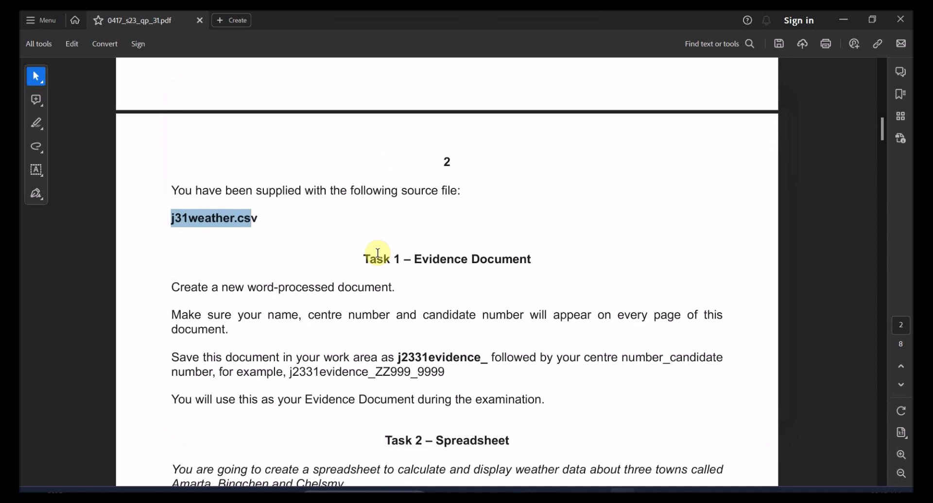
left_click_drag(366, 257, 469, 259)
left_click_drag(174, 287, 325, 276)
left_click_drag(172, 315, 381, 315)
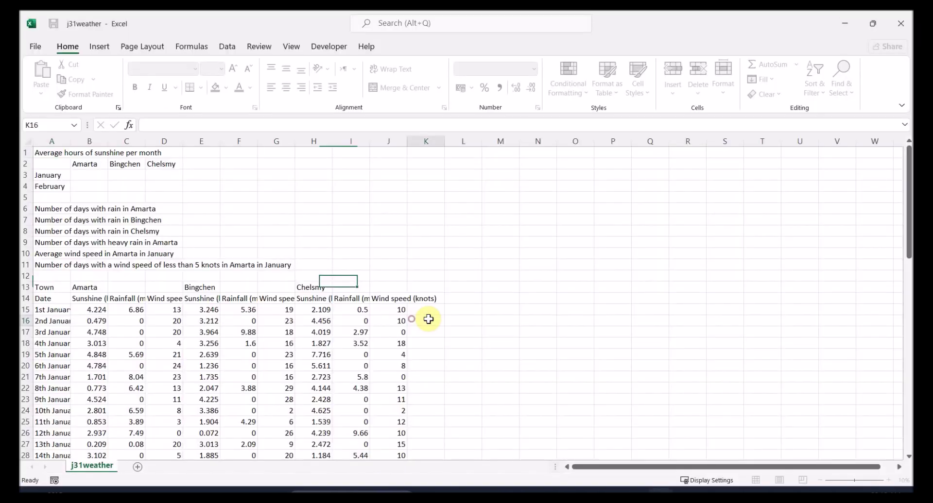
left_click(426, 321)
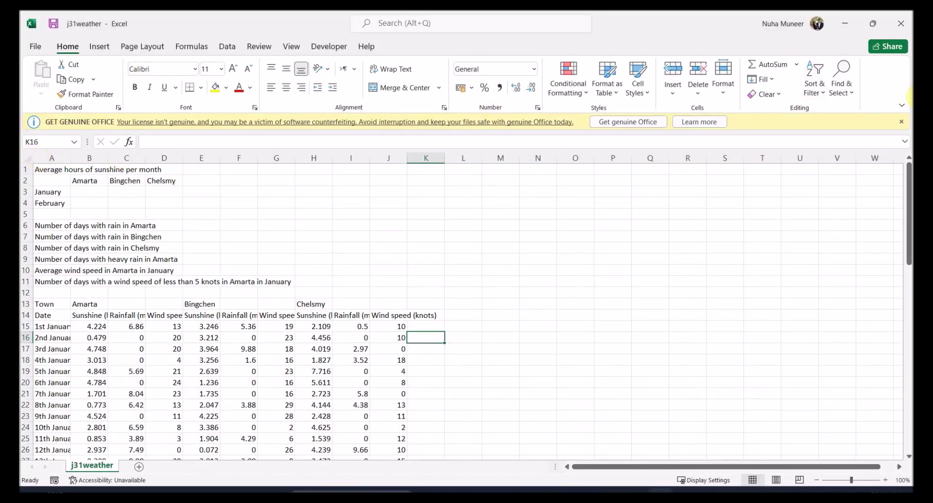
left_click(846, 24)
left_click(282, 317)
left_click_drag(171, 287, 334, 286)
scroll(447, 384, "up", 1)
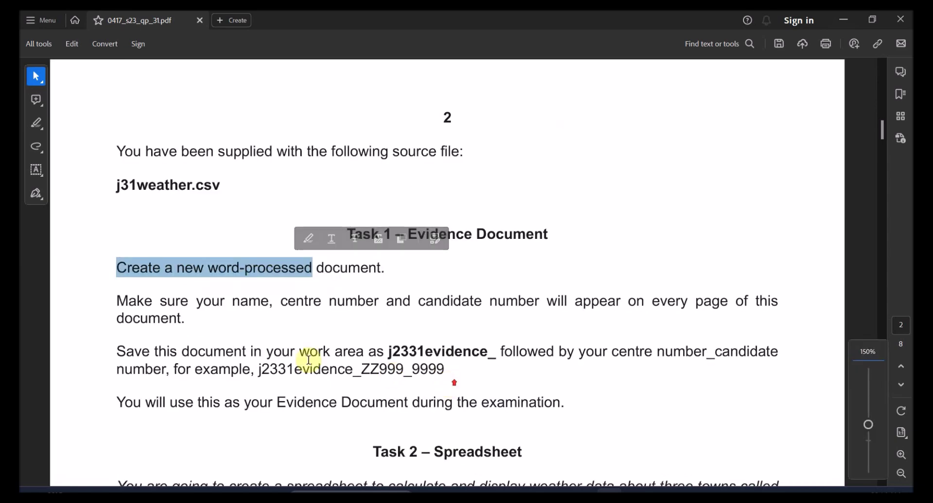
left_click(252, 299)
left_click_drag(281, 302, 379, 303)
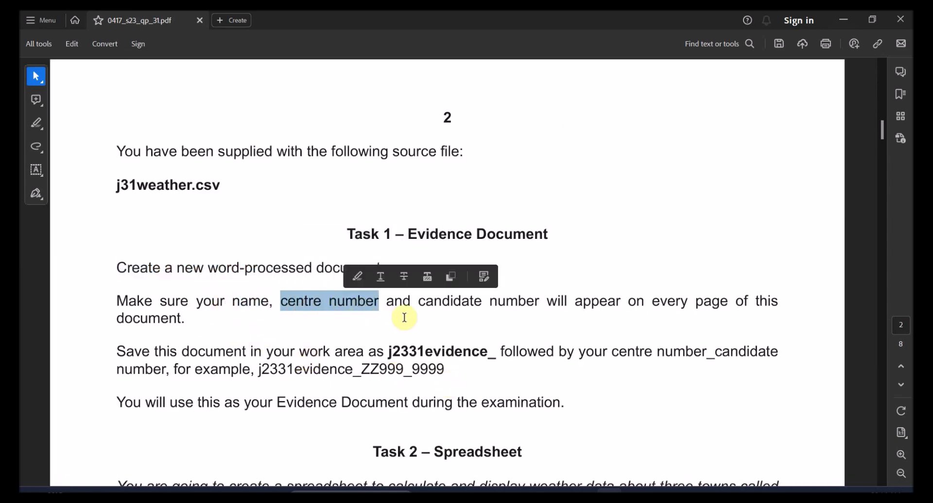
double_click(426, 308)
left_click_drag(583, 308, 670, 305)
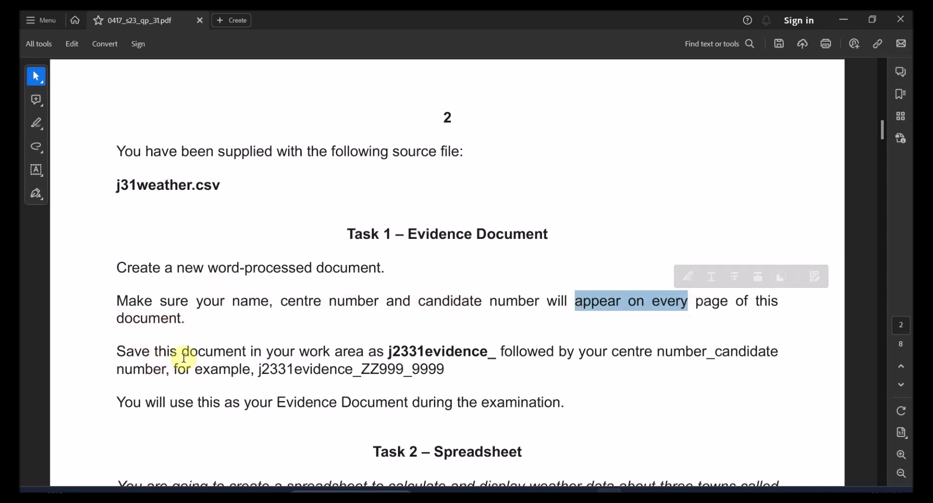
left_click_drag(392, 352, 472, 357)
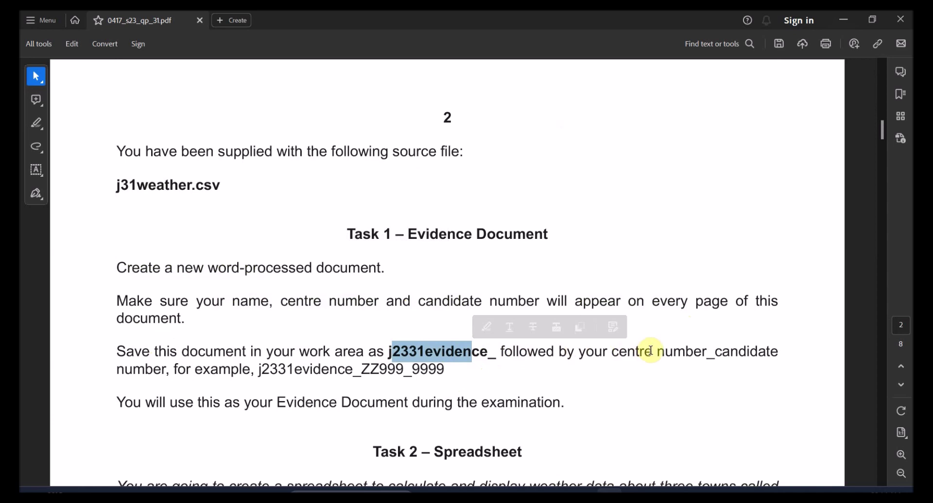
left_click_drag(258, 369, 444, 371)
key("ctrl+c")
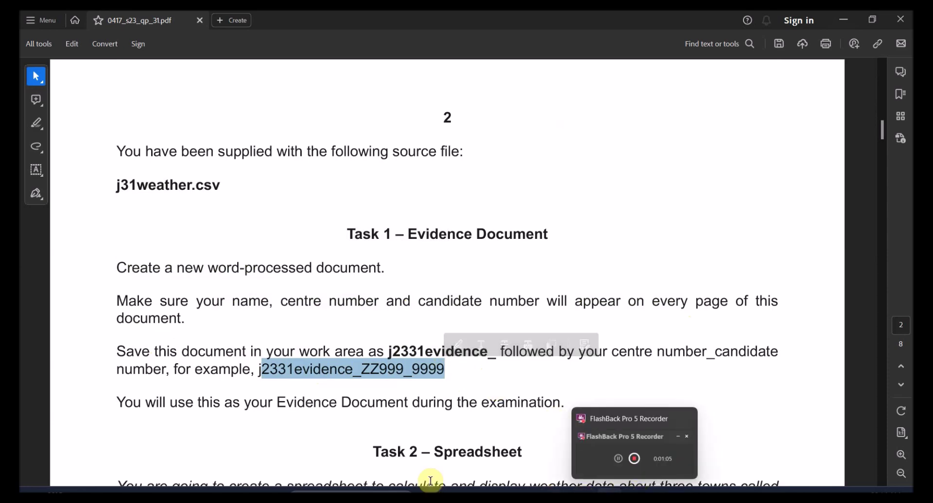
Create a new Word document in the source files folder, pasting in the evidence file name.
mouse_move(506, 491)
left_click(466, 432)
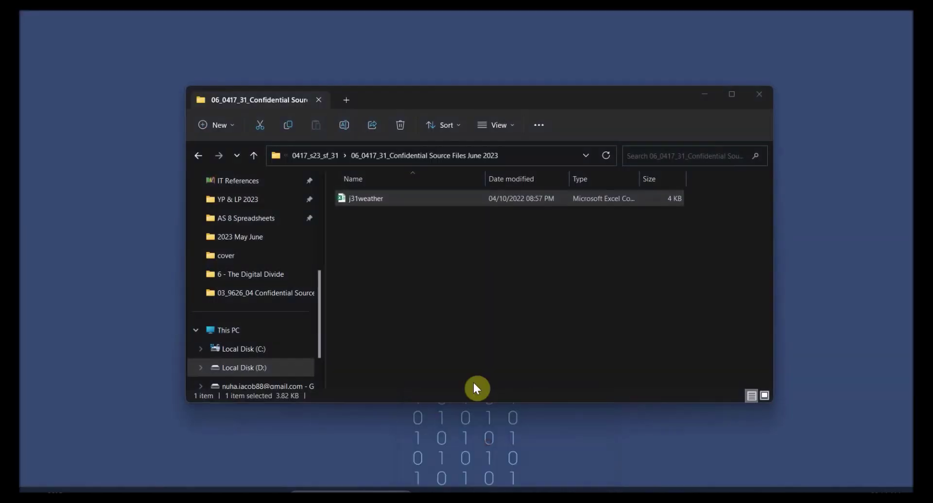
right_click(407, 262)
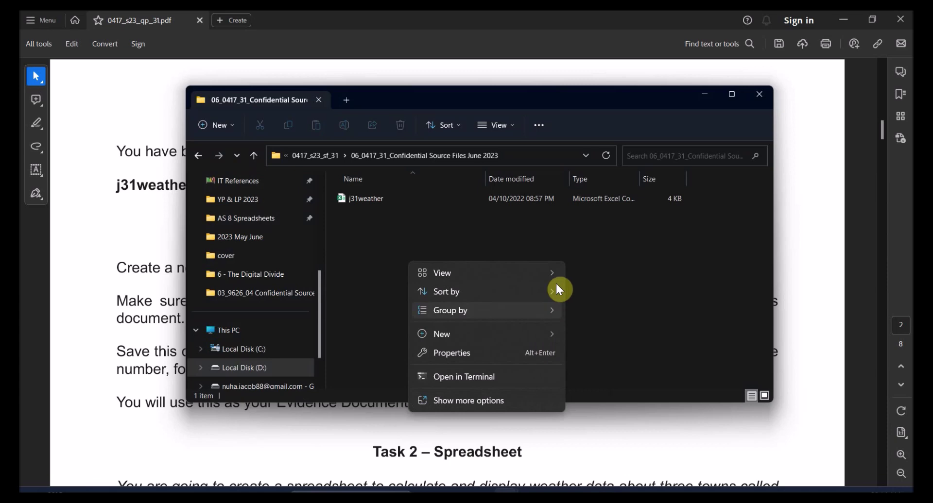
mouse_move(534, 335)
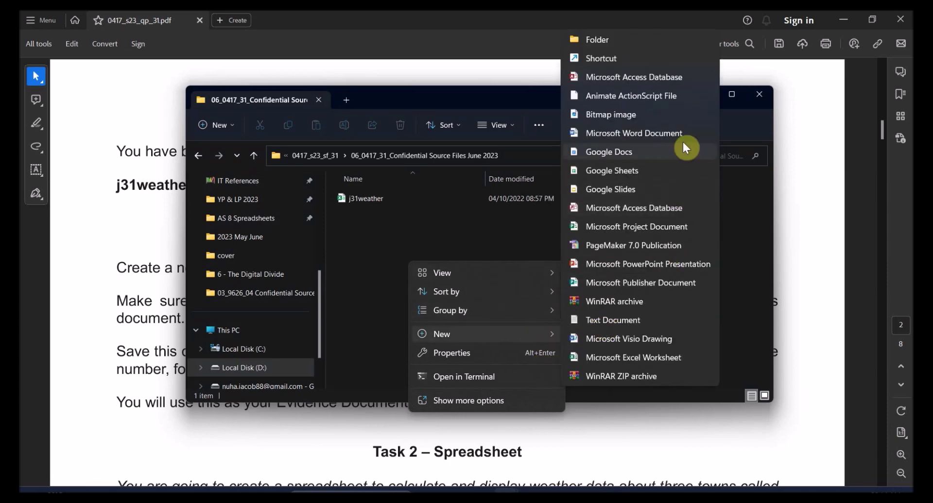
left_click(663, 132)
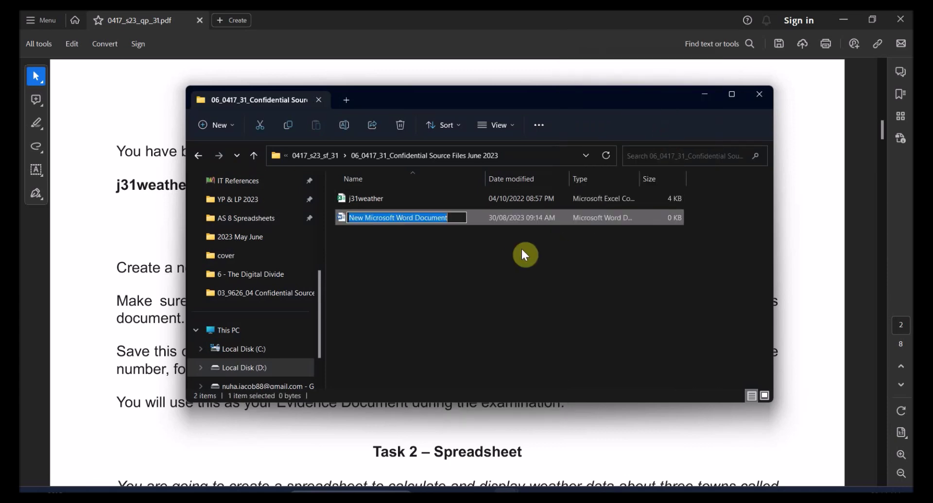
key("ctrl+v")
key("Return")
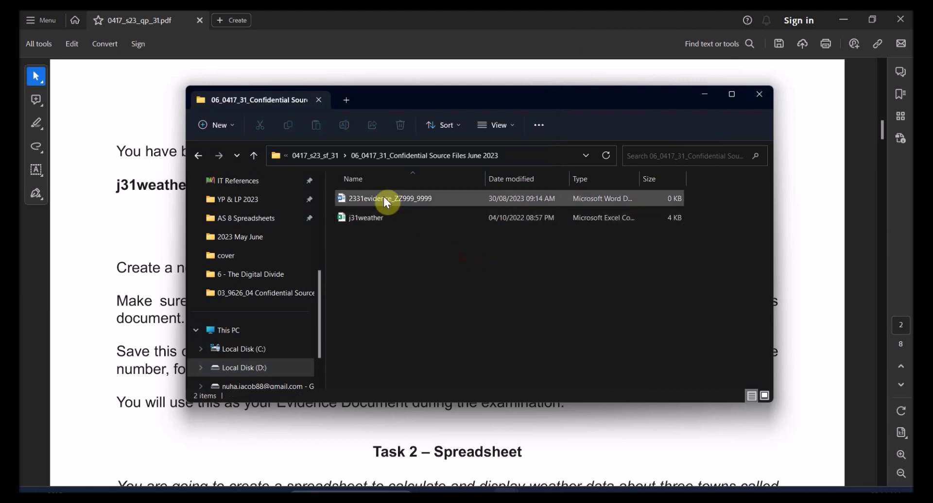
Replace the example digits at the end of its name with the candidate number.
left_click(395, 199)
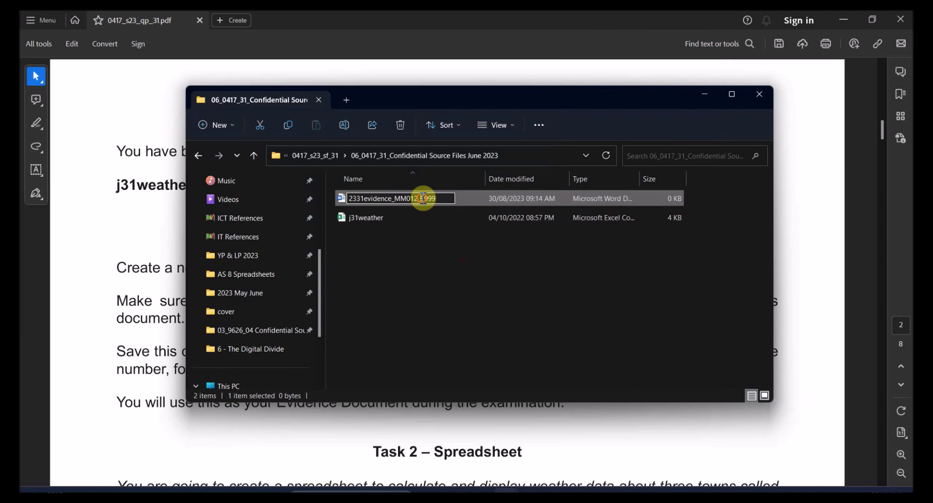
left_click_drag(422, 199, 454, 197)
type("001")
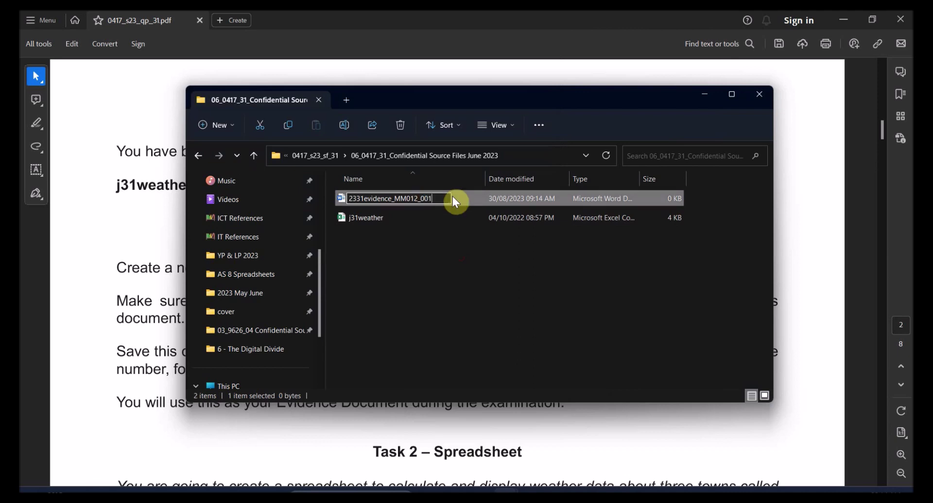
key("BackSpace")
type("01")
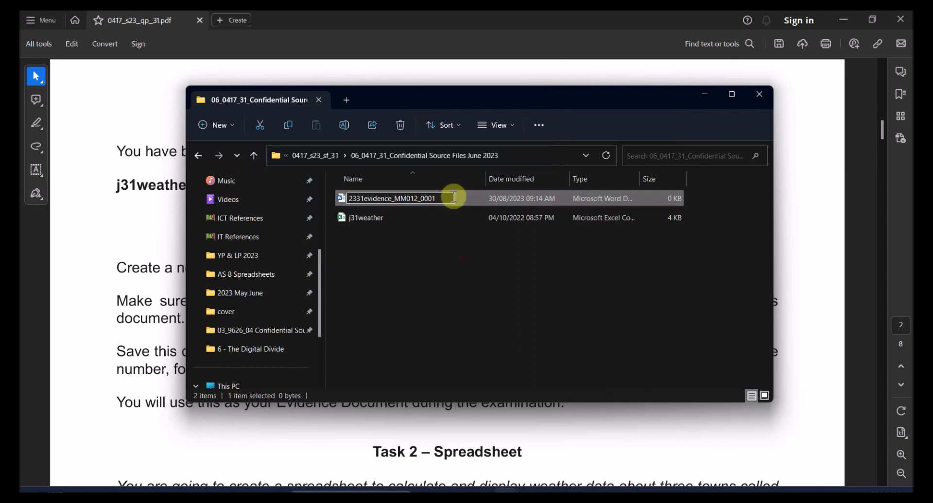
key("Return")
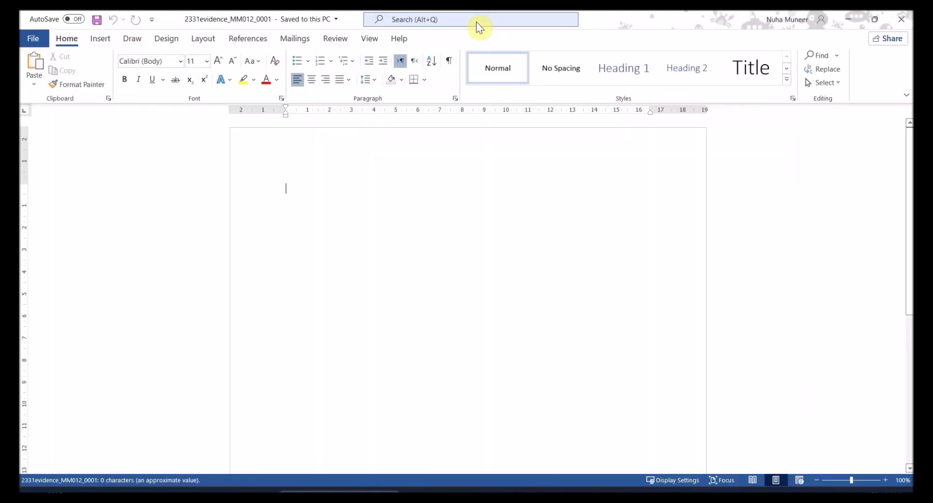
Add a Blank (Three Columns) header holding the candidate's name, MM012 and the candidate number, then close it.
double_click(407, 154)
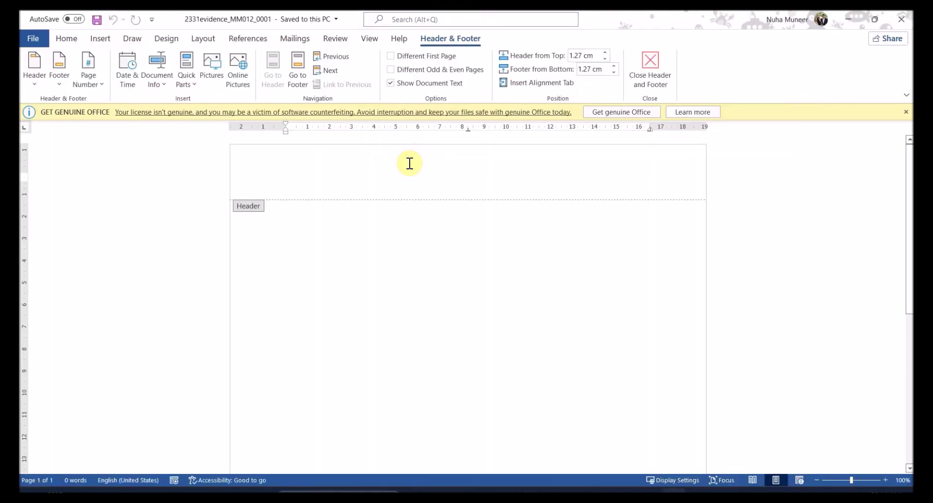
left_click(43, 86)
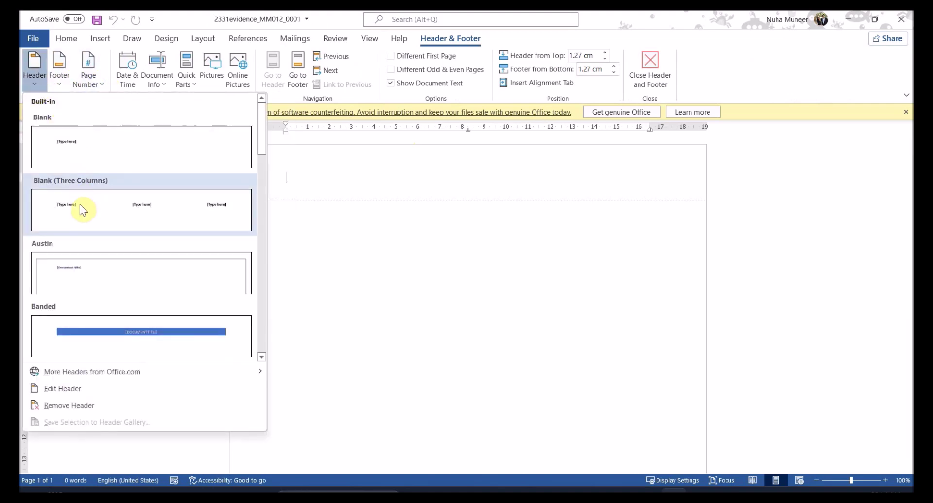
left_click(79, 209)
left_click(302, 177)
type("Nuha")
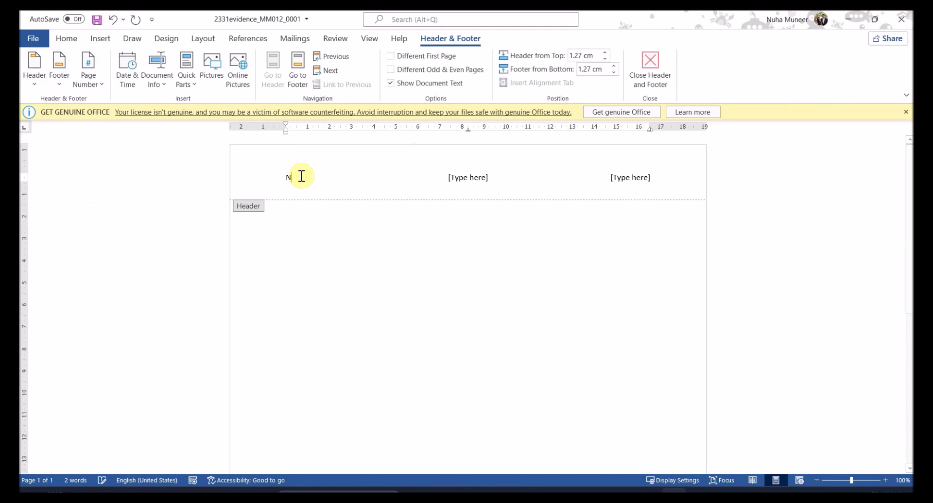
left_click(462, 180)
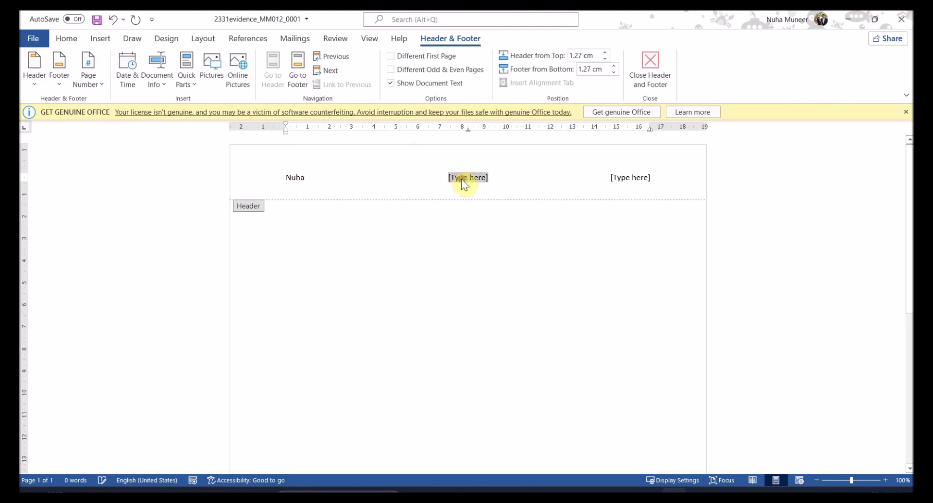
type("MM012")
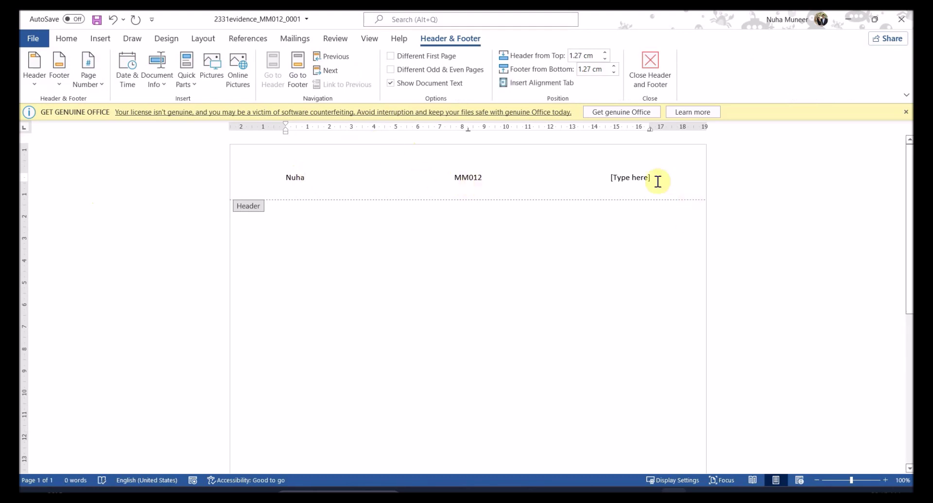
left_click(624, 177)
type("0001")
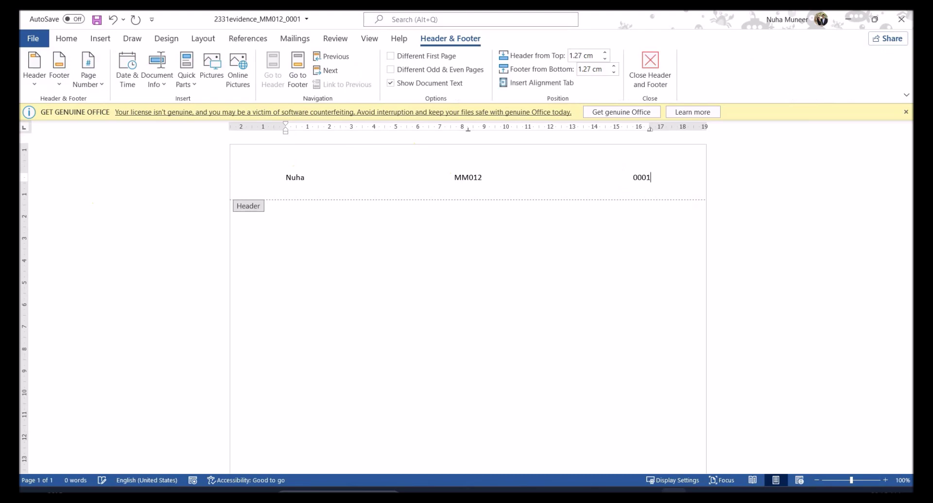
left_click(650, 73)
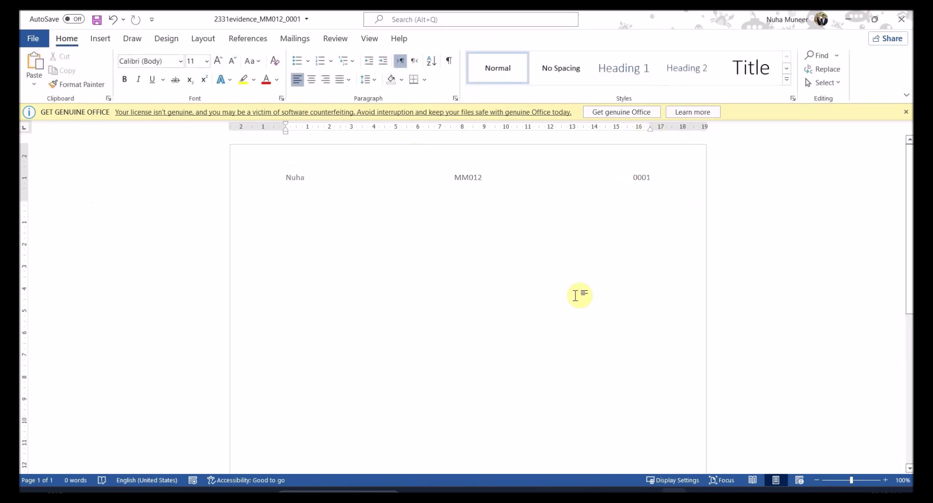
Return to the exam paper and scroll down to the Task 2 instructions.
key("alt+Tab")
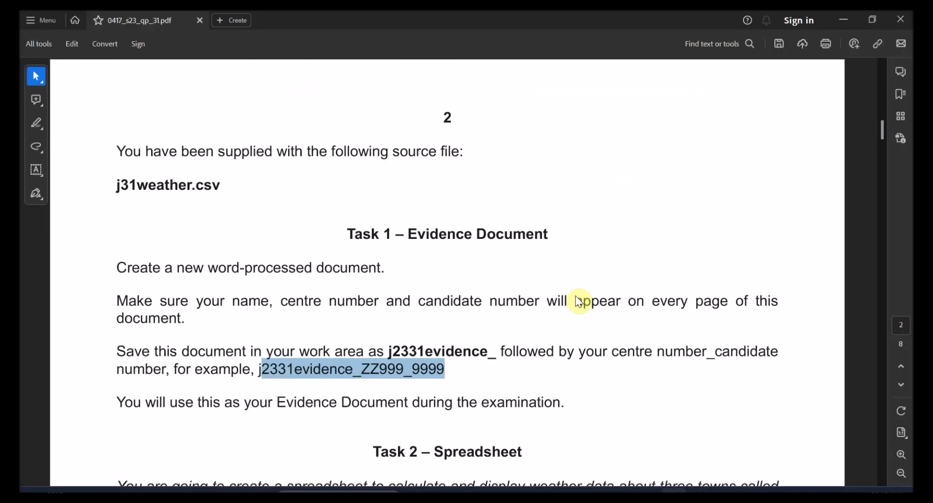
scroll(479, 233, "down", 2)
left_click_drag(245, 290, 494, 315)
scroll(404, 286, "down", 1)
left_click_drag(374, 293, 522, 296)
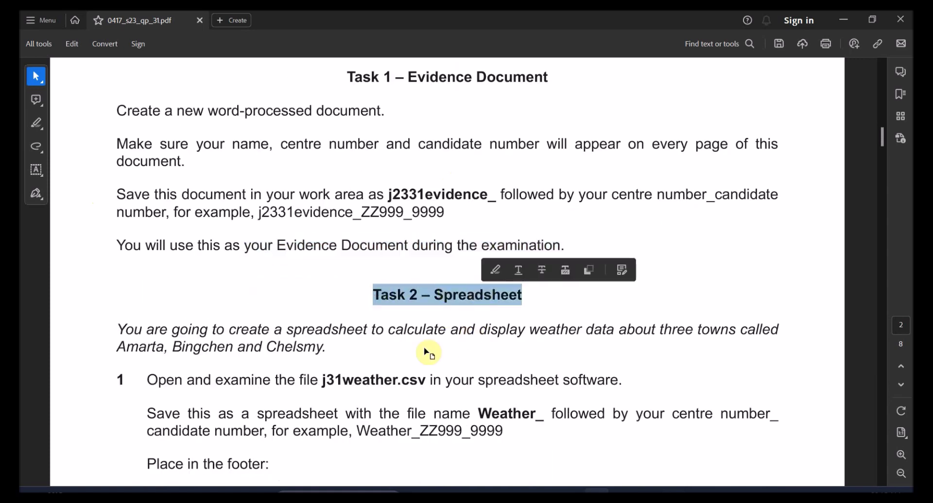
scroll(398, 345, "down", 2)
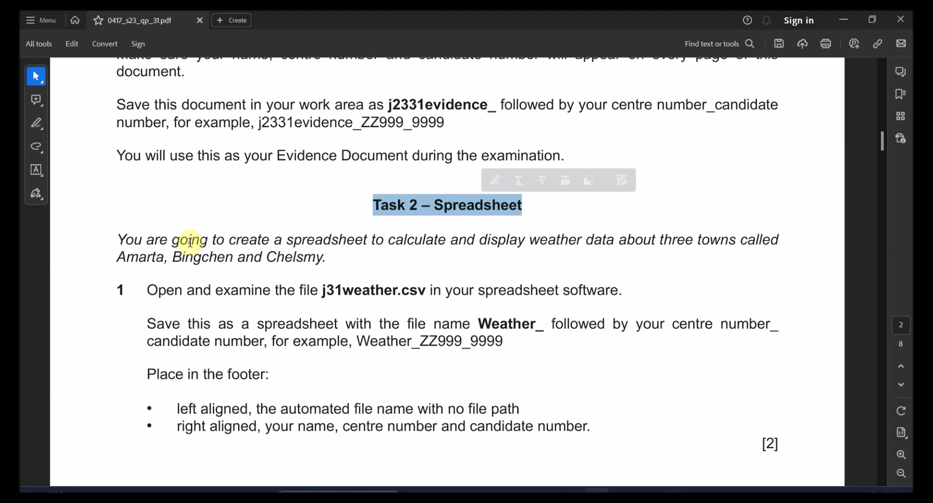
Mark the Task 2 introduction and step 1 wording, then select the whole j31weather sheet in Excel.
left_click_drag(246, 240, 296, 240)
left_click_drag(402, 240, 613, 248)
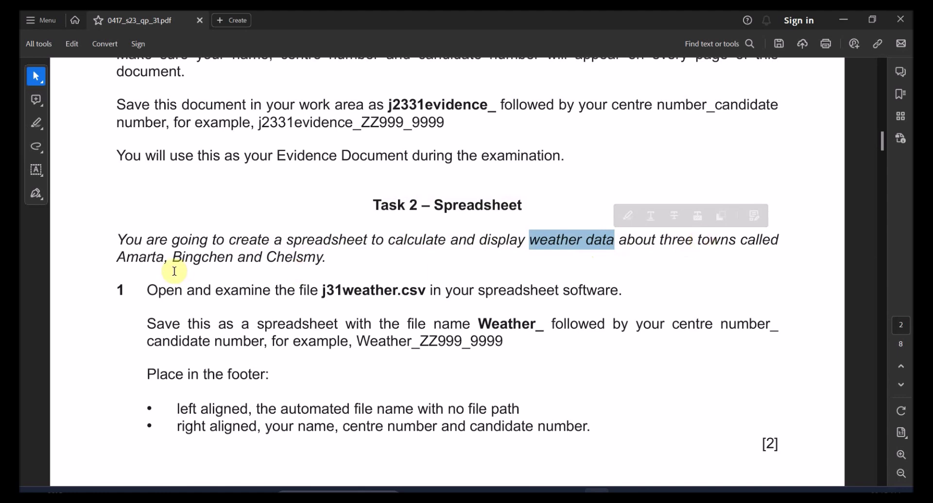
left_click_drag(116, 260, 164, 260)
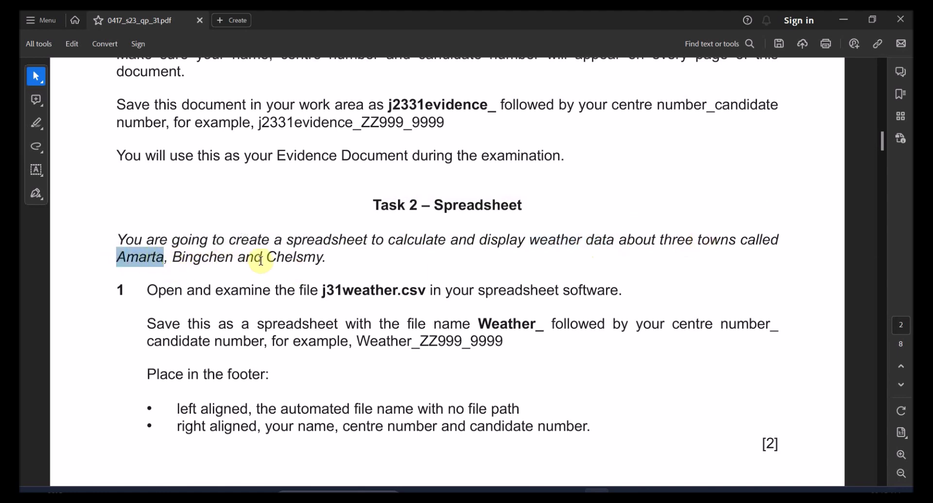
scroll(241, 270, "down", 1)
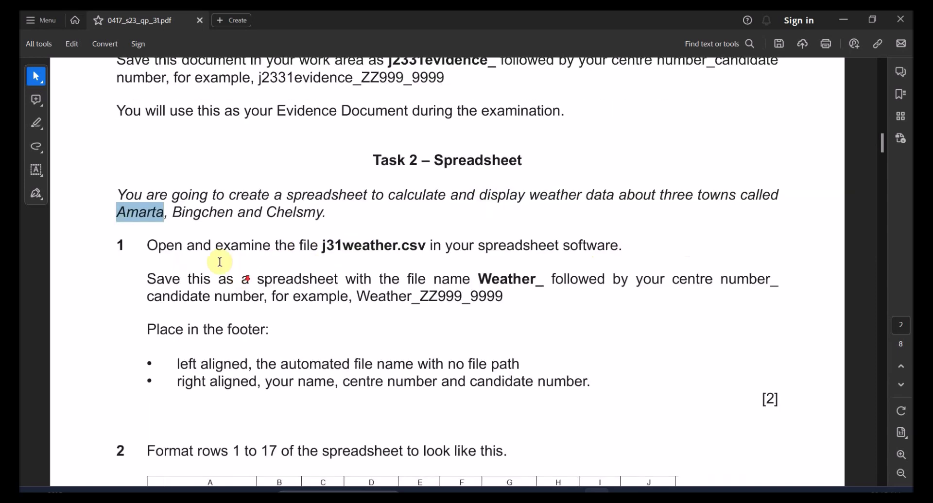
left_click_drag(167, 249, 416, 248)
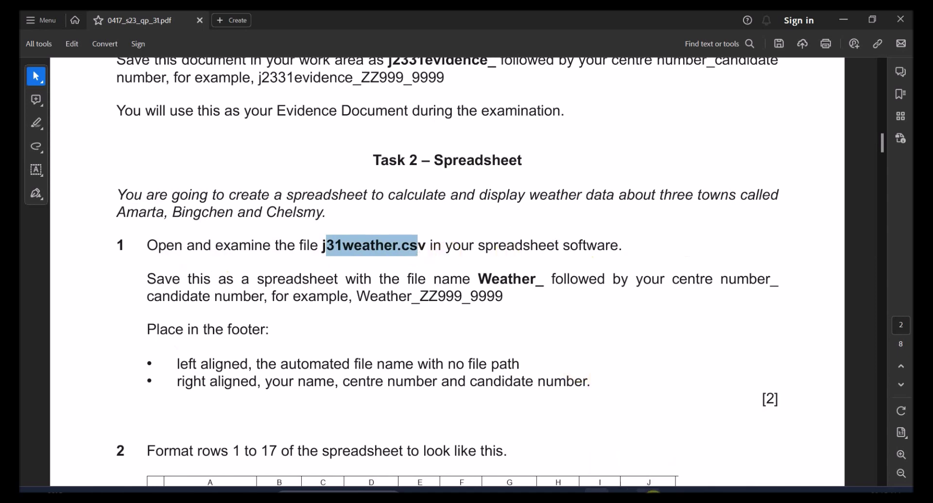
left_click(648, 499)
left_click(29, 158)
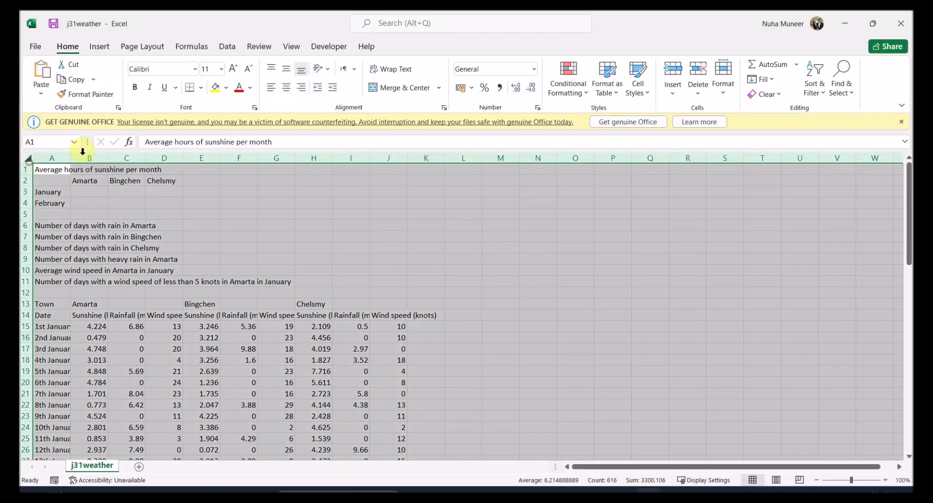
AutoFit all column widths and return to cell A1.
double_click(72, 156)
left_click(282, 274)
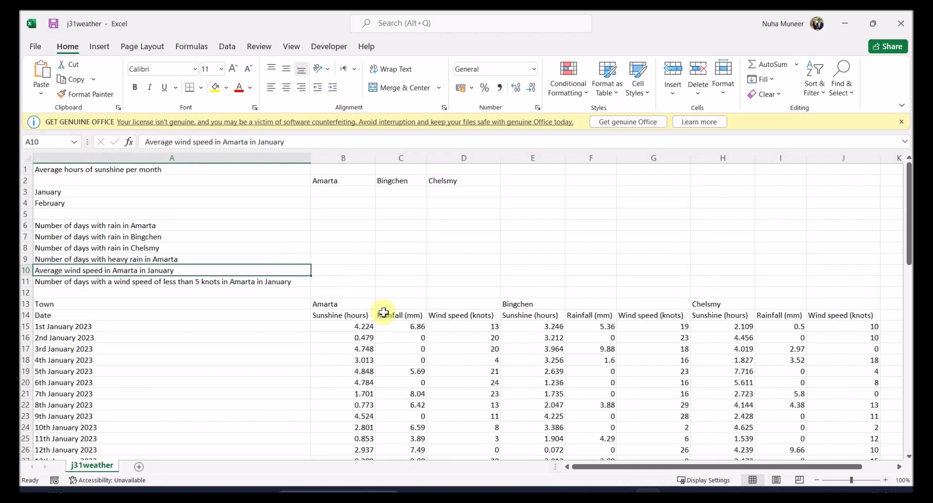
left_click(116, 170)
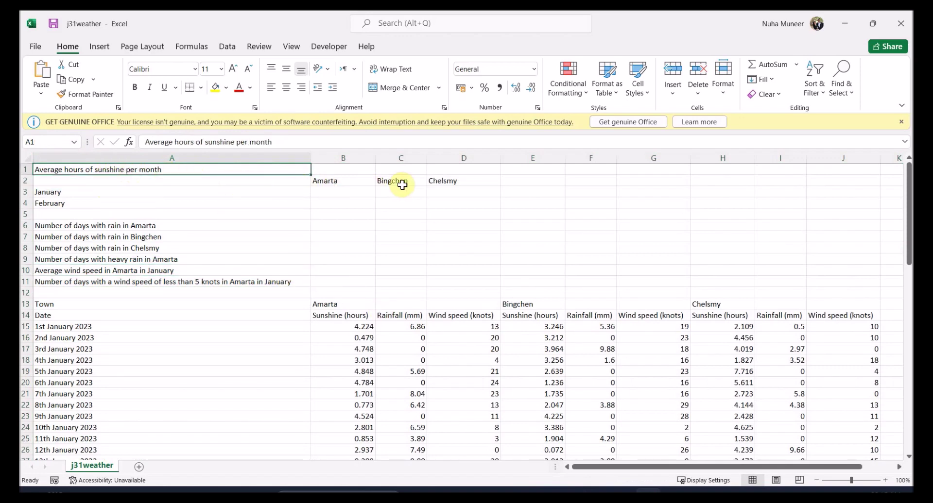
Look over the town names B2:D2, month labels, empty sunshine cells B3:D4 and cell B6.
left_click_drag(364, 181, 445, 179)
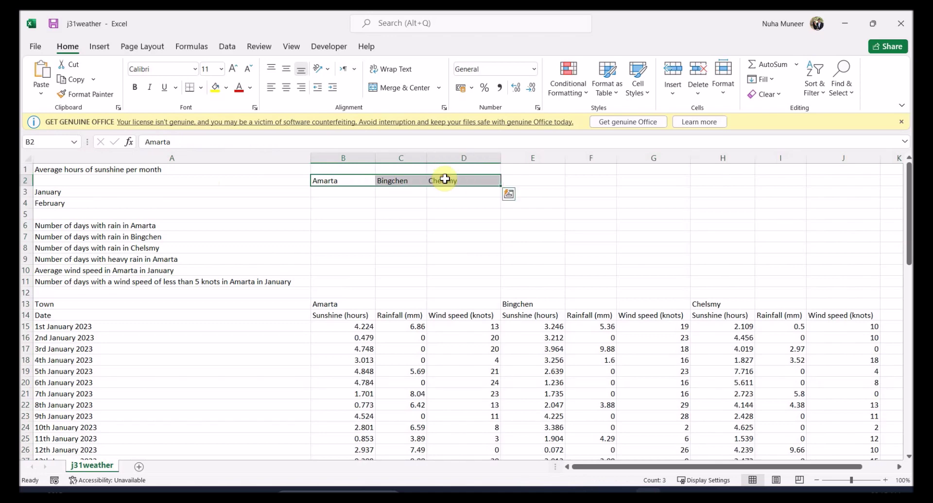
left_click_drag(116, 192, 117, 207)
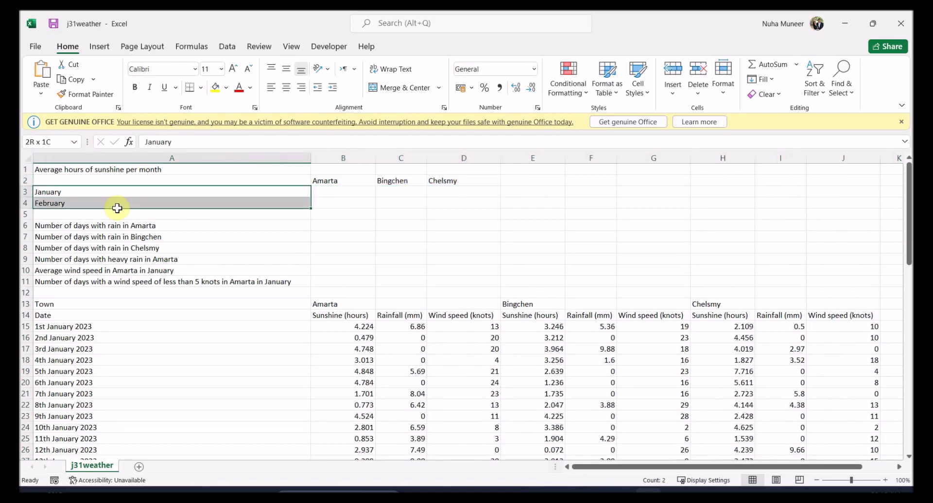
left_click_drag(324, 195, 459, 205)
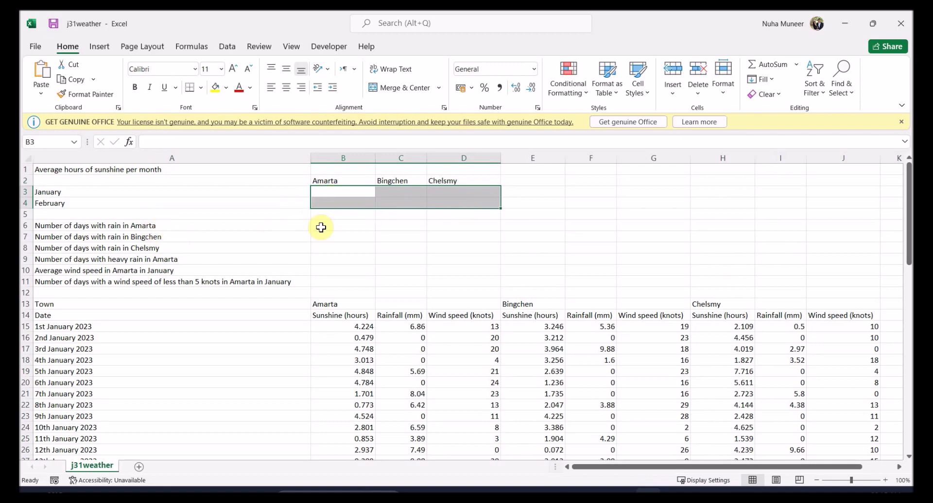
left_click(113, 225)
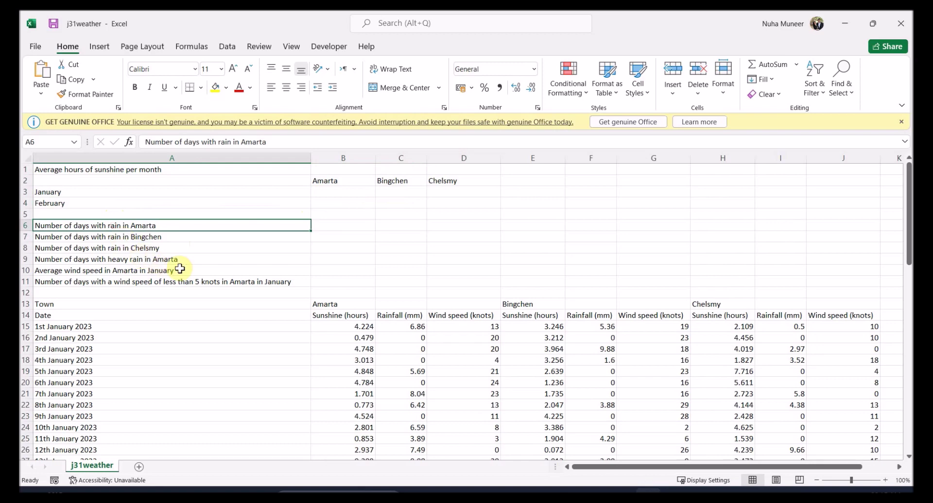
scroll(180, 269, "up", 2, "ctrl")
scroll(421, 257, "up", 1)
left_click(412, 248)
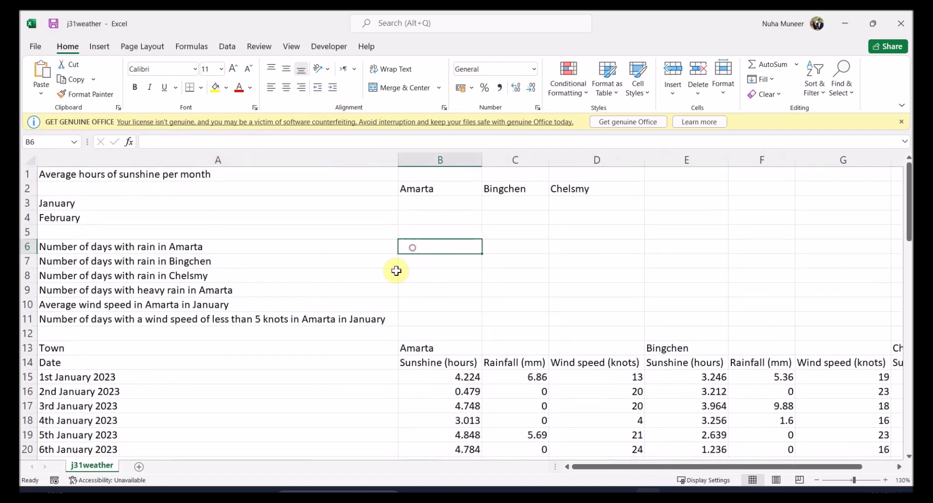
left_click_drag(440, 189, 427, 263)
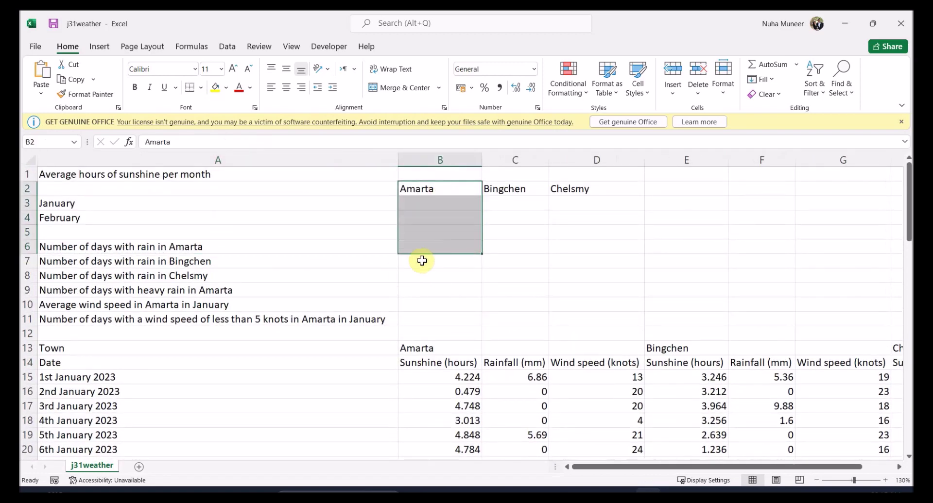
left_click(415, 246)
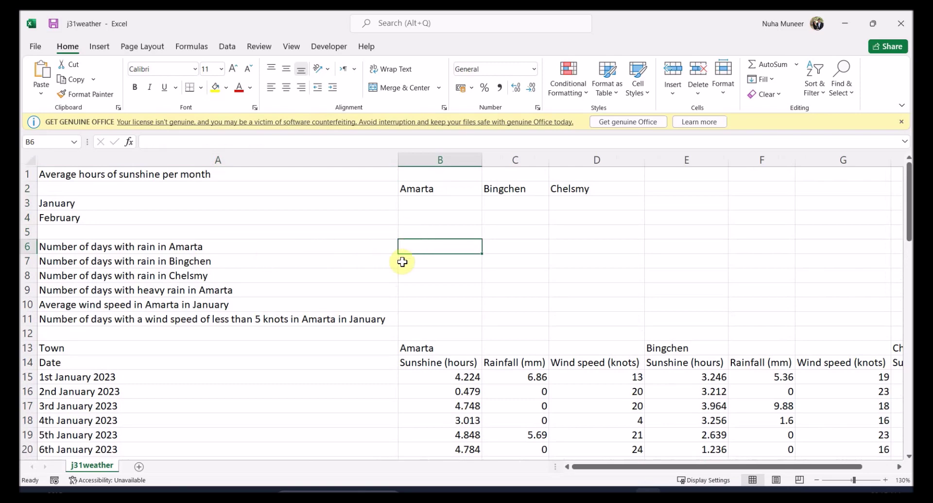
left_click(426, 262)
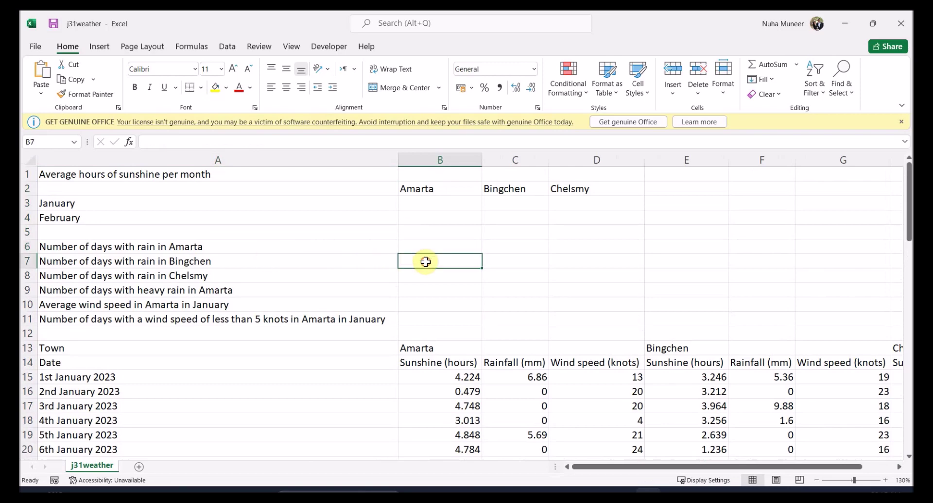
left_click(432, 273)
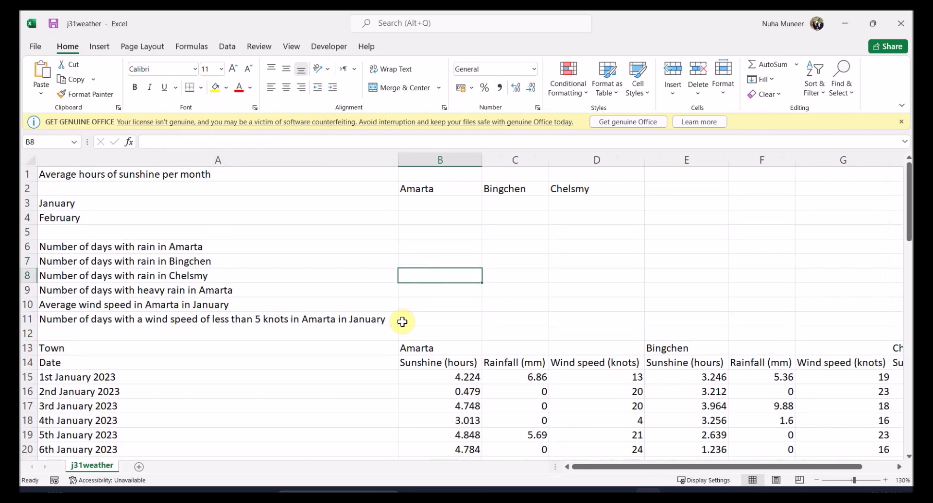
left_click(207, 290)
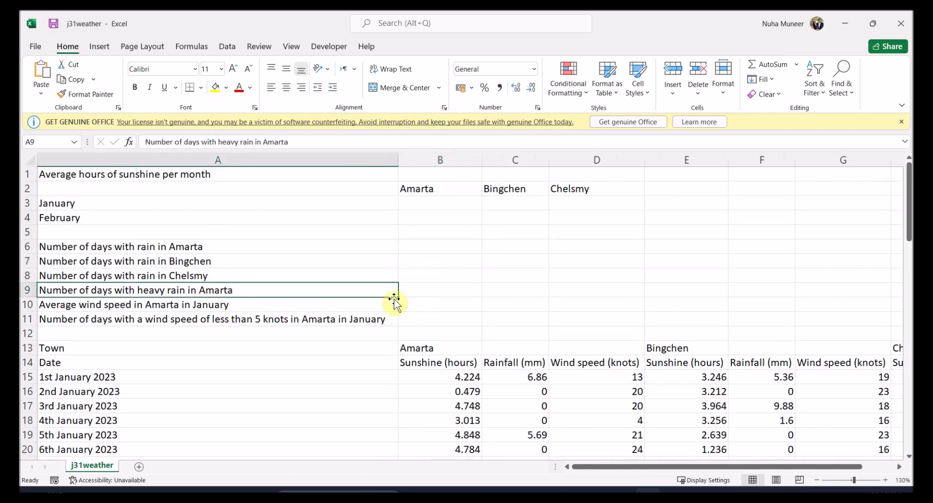
left_click(433, 293)
left_click(430, 305)
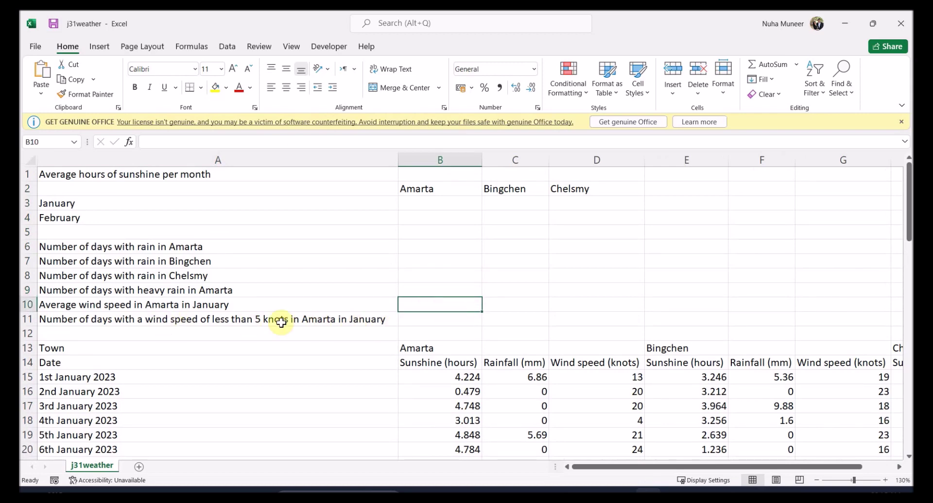
left_click(458, 316)
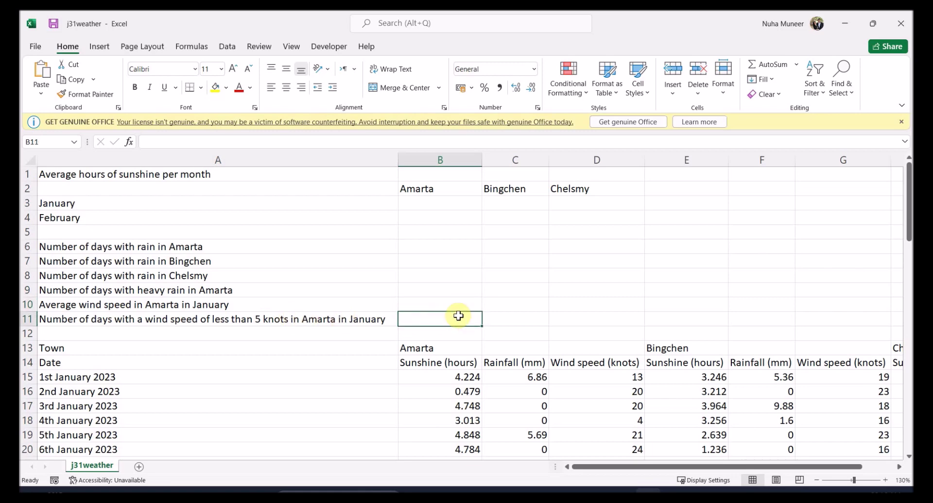
left_click_drag(433, 247, 437, 333)
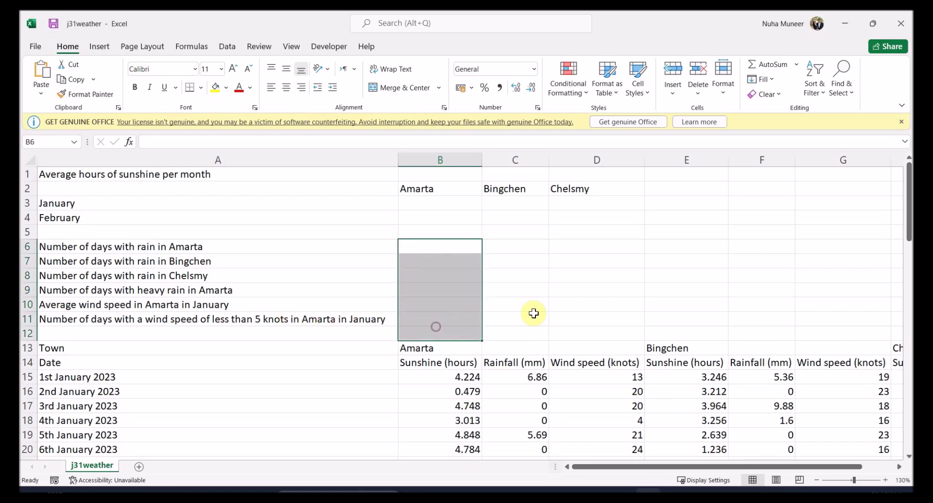
scroll(604, 318, "down", 1)
scroll(604, 318, "down", 3)
scroll(245, 276, "up", 3)
scroll(245, 277, "down", 4)
scroll(125, 304, "up", 3)
scroll(91, 270, "down", 2)
left_click_drag(68, 220, 79, 382)
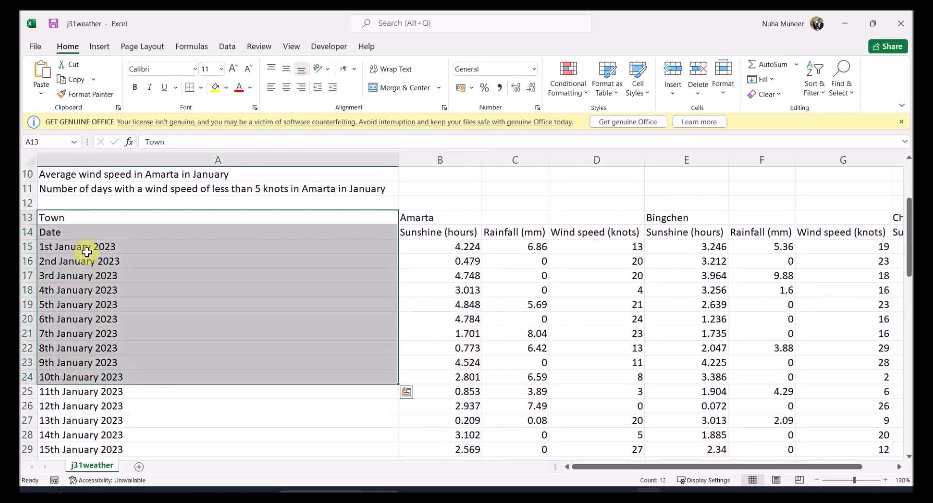
left_click_drag(86, 252, 115, 388)
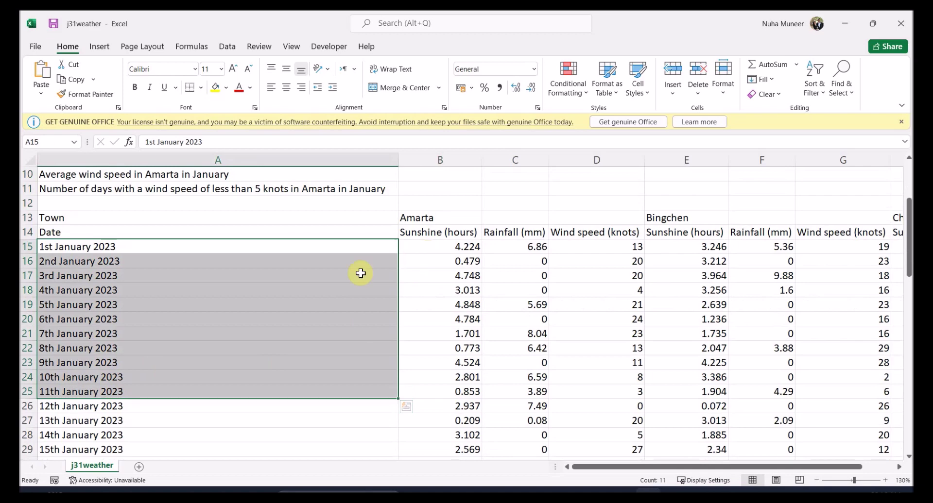
scroll(244, 292, "down", 8)
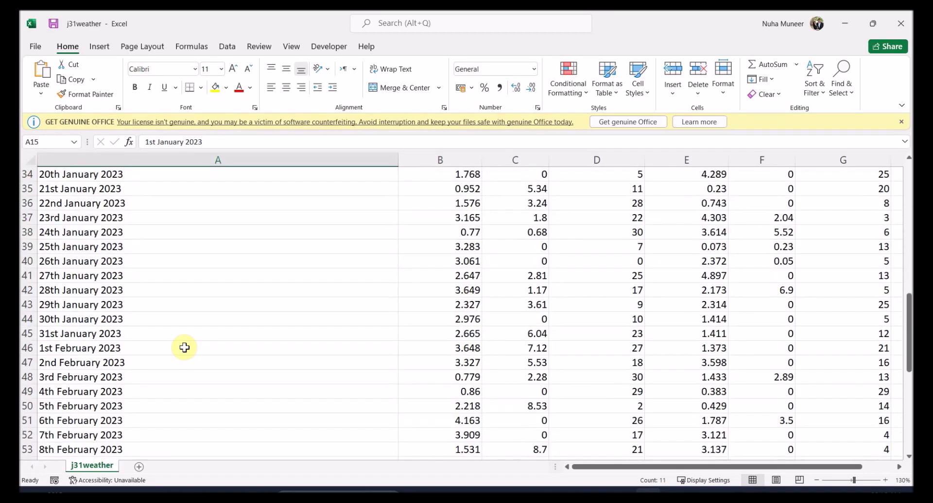
scroll(184, 347, "up", 9)
left_click(442, 265)
left_click_drag(442, 265, 594, 391)
left_click(577, 271)
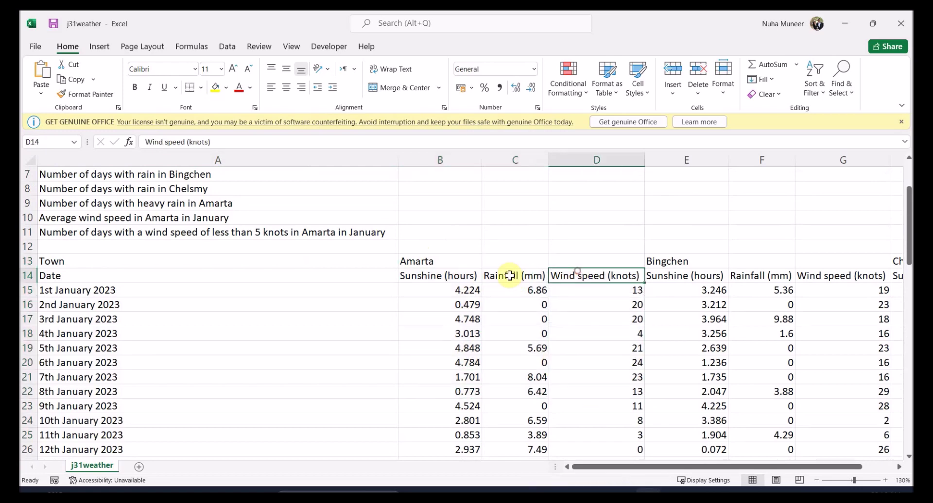
left_click(487, 280)
left_click(446, 276)
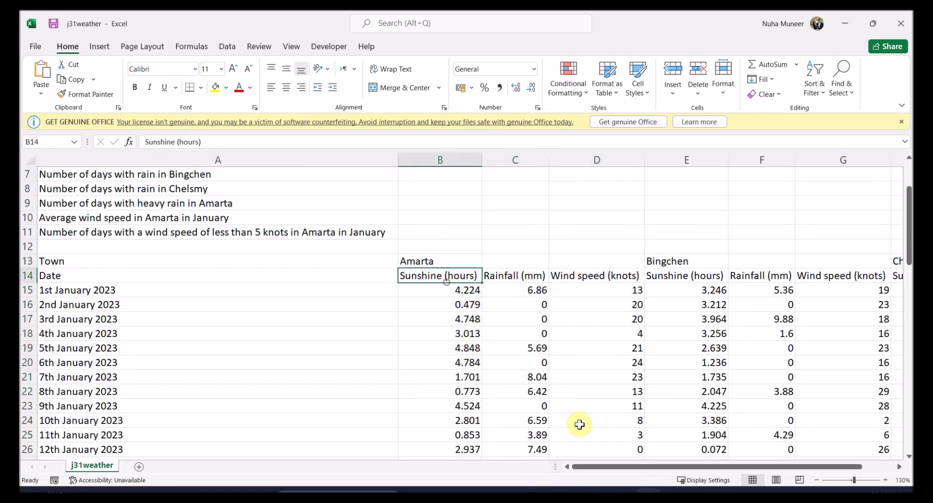
left_click_drag(597, 467, 631, 470)
left_click_drag(277, 275, 728, 292)
scroll(613, 419, "down", 19)
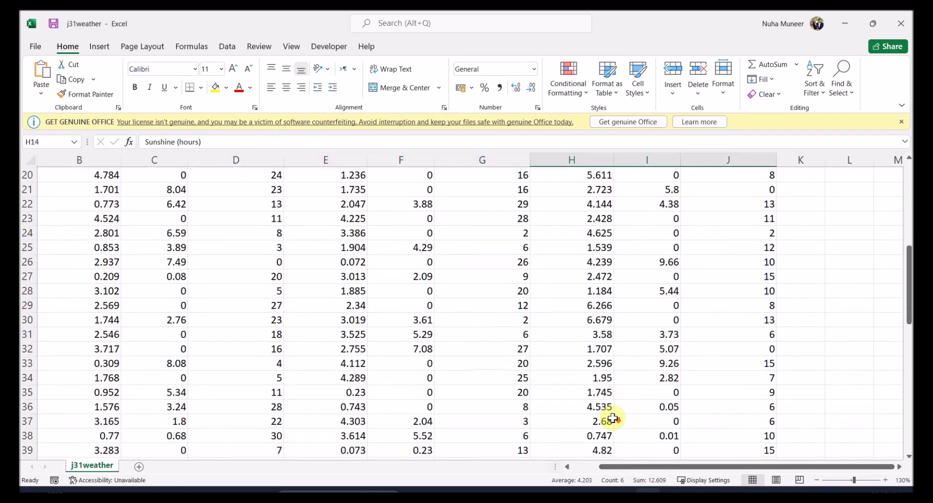
left_click_drag(672, 467, 602, 474)
scroll(340, 375, "up", 11)
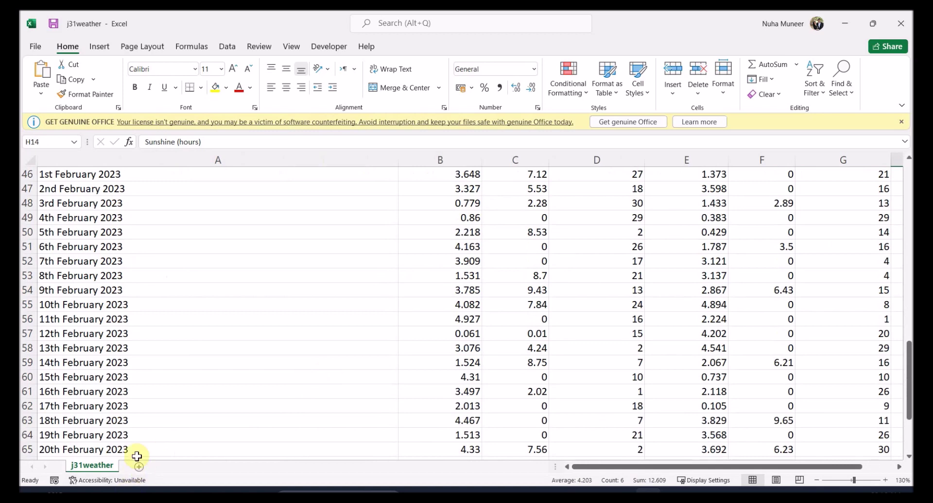
scroll(140, 459, "up", 11)
scroll(140, 457, "up", 4)
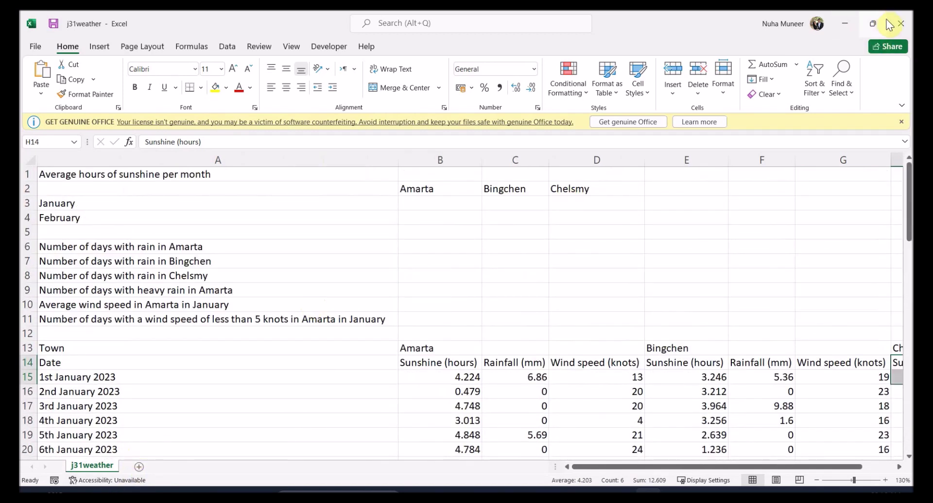
Highlight the Weather_ZZ999_9999 naming instruction in the paper, then open Excel's File backstage.
key("alt+Tab")
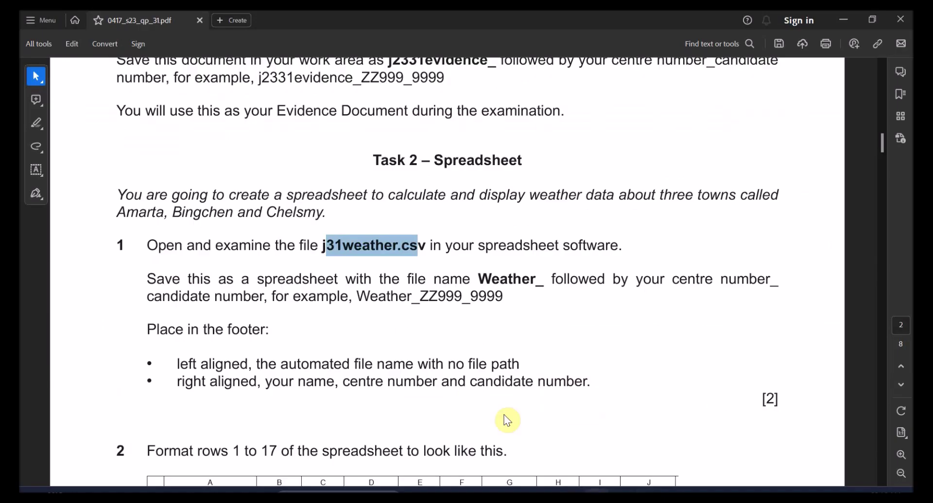
left_click_drag(214, 296, 329, 281)
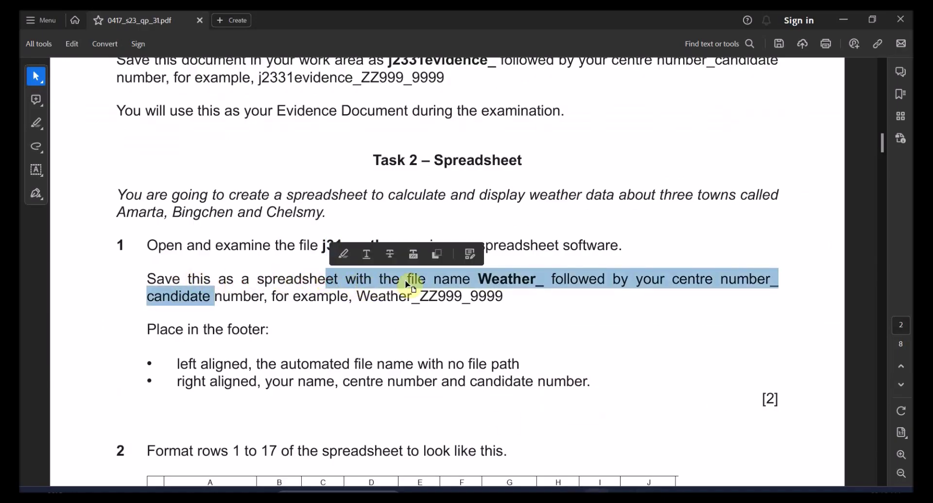
left_click(491, 279)
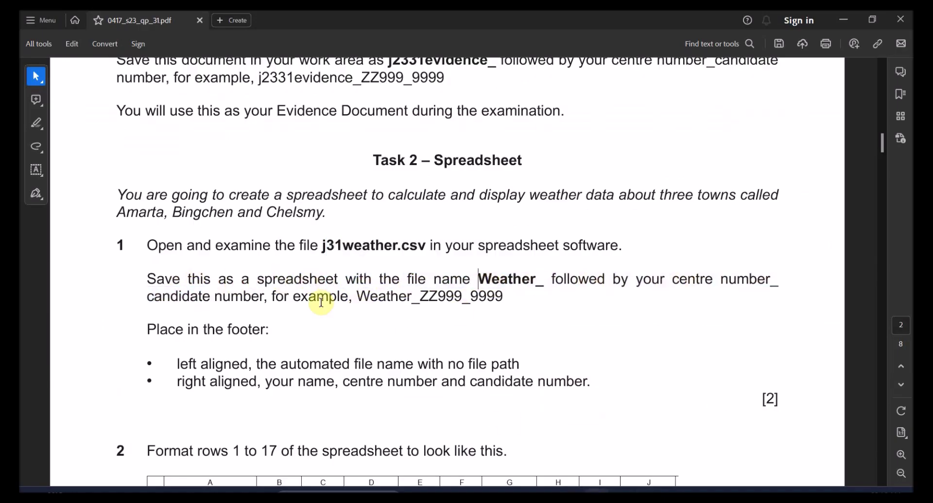
left_click_drag(361, 294, 489, 299)
scroll(479, 306, "down", 1)
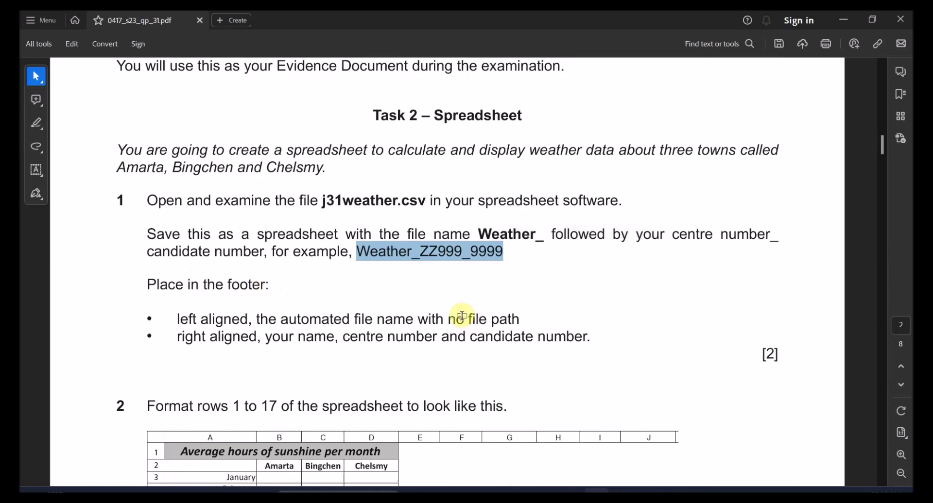
key("alt+Tab")
left_click(39, 47)
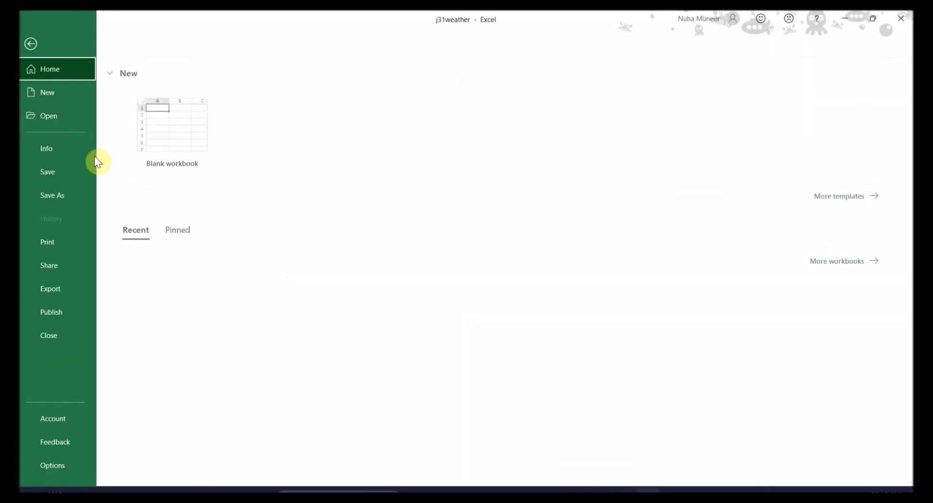
Open Save a Copy's folder browser and recheck the saving instructions in the paper.
left_click(68, 192)
left_click(155, 243)
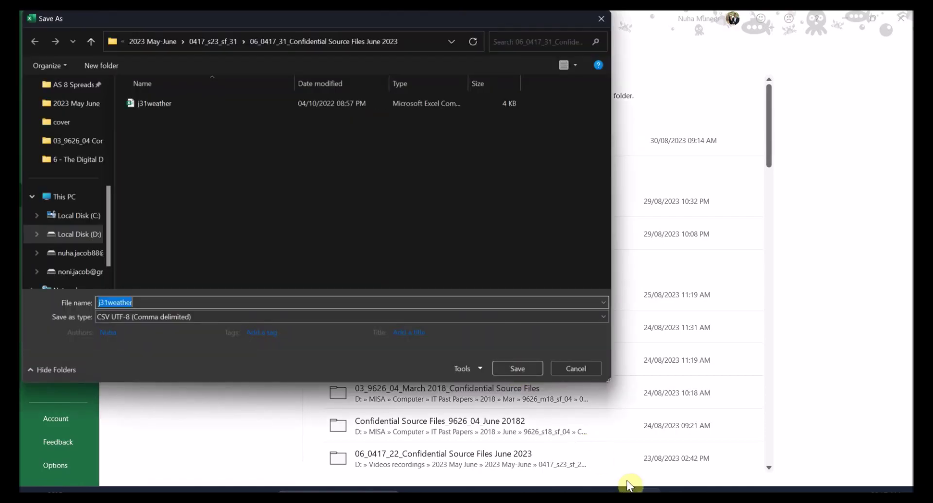
key("alt+Tab")
left_click_drag(544, 235, 605, 236)
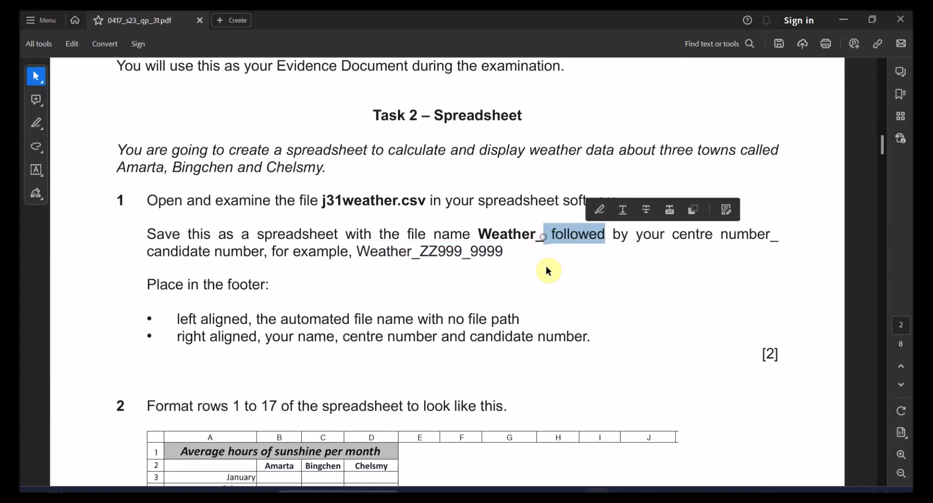
left_click_drag(272, 236, 325, 236)
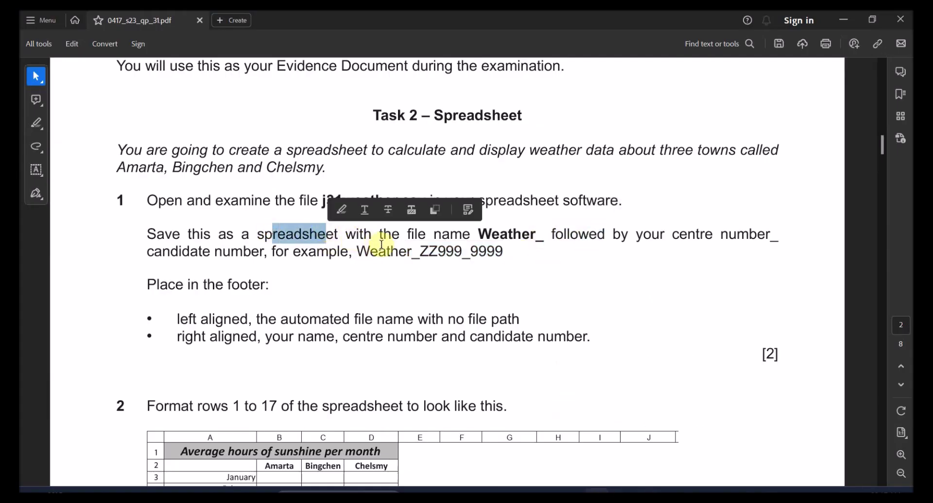
key("alt+Tab")
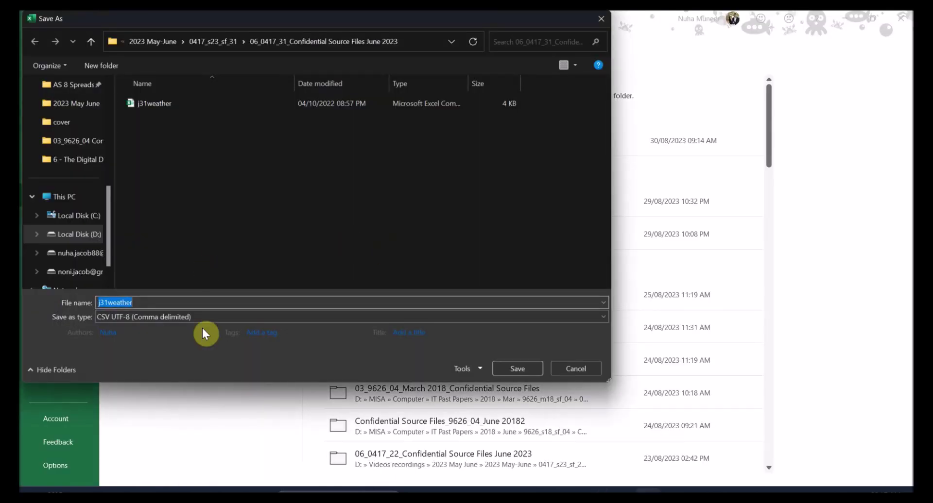
Save the file as an Excel Workbook named Weather_ZZ999_9999.
key("ctrl+v")
left_click(177, 318)
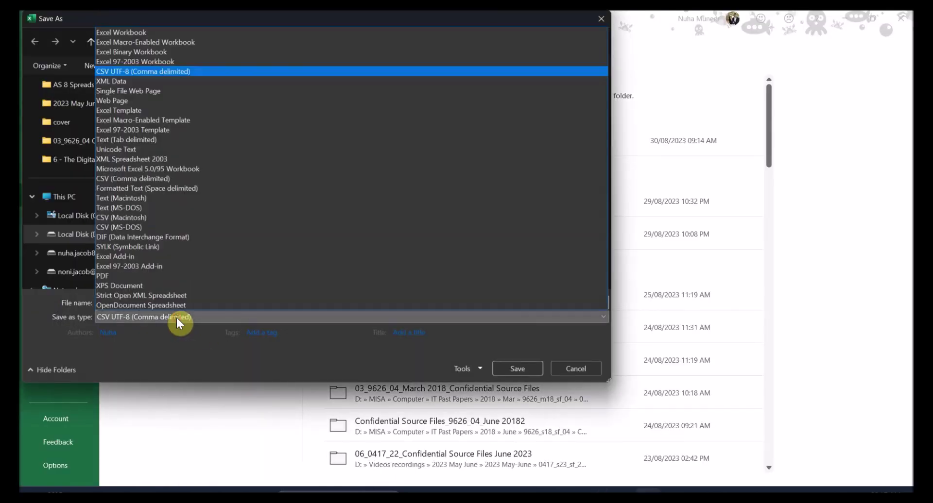
left_click(125, 32)
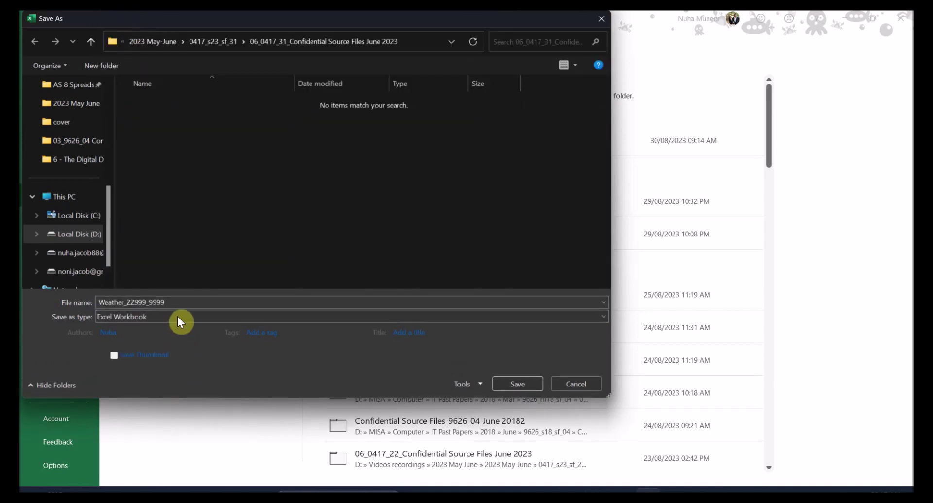
left_click(137, 302)
double_click(136, 302)
left_click_drag(130, 302, 146, 303)
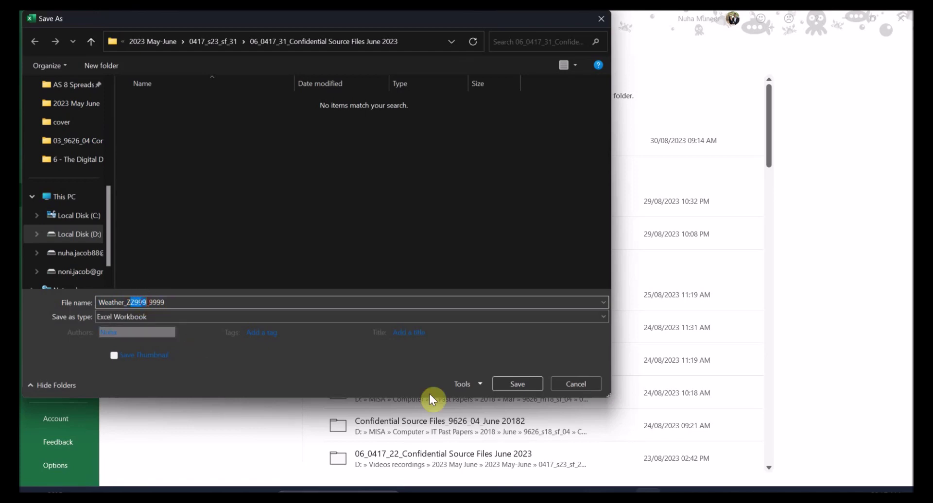
left_click(509, 381)
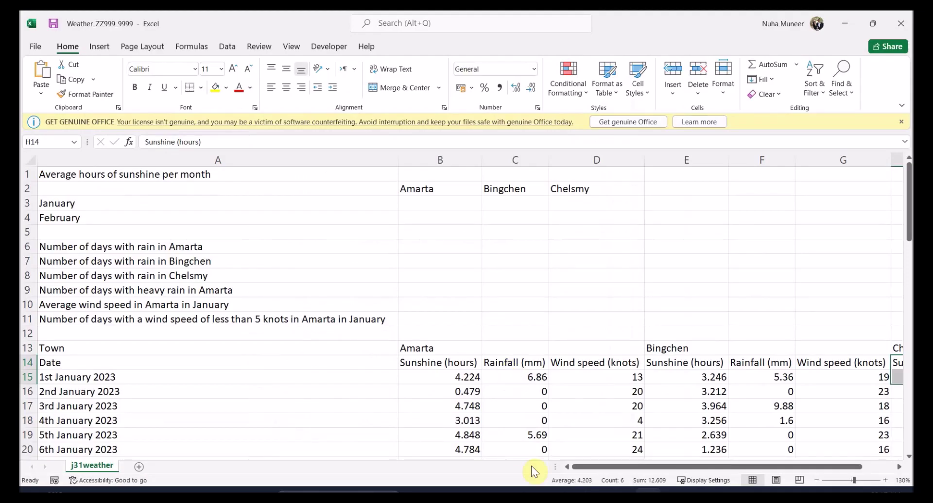
Highlight 'left' and 'file name' and underline 'no file path' in the footer instructions.
key("alt+Tab")
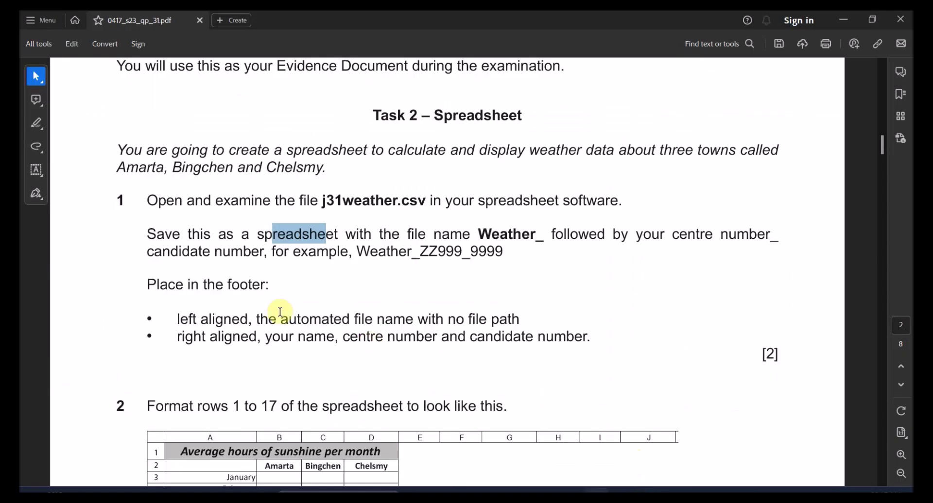
left_click_drag(148, 285, 266, 285)
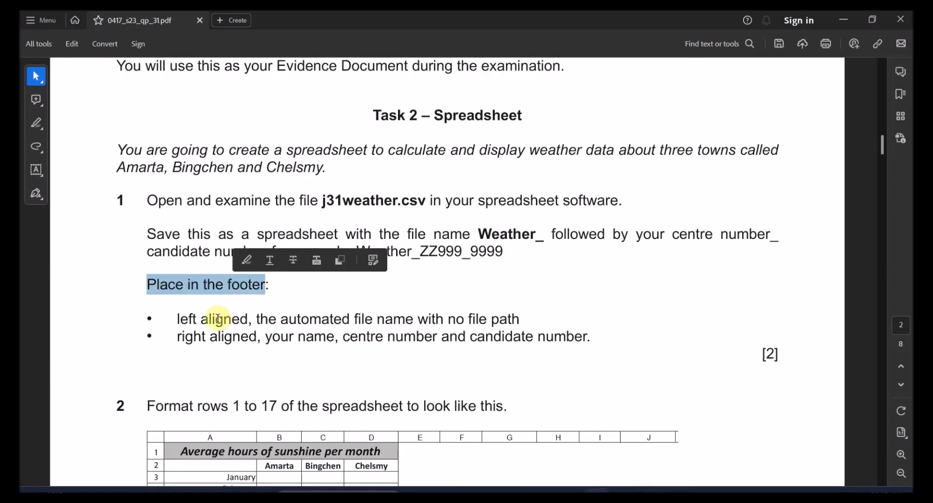
left_click_drag(181, 319, 196, 318)
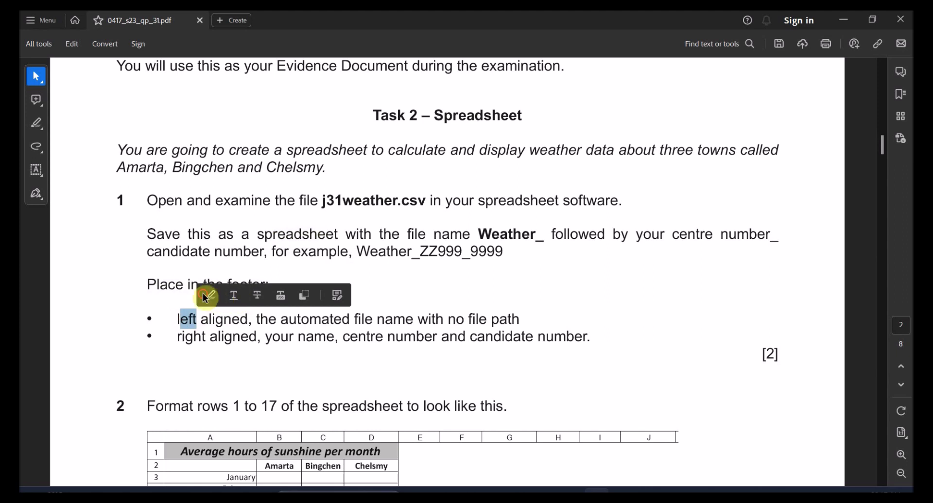
left_click(204, 295)
left_click_drag(355, 319, 520, 321)
left_click(424, 290)
left_click(545, 295)
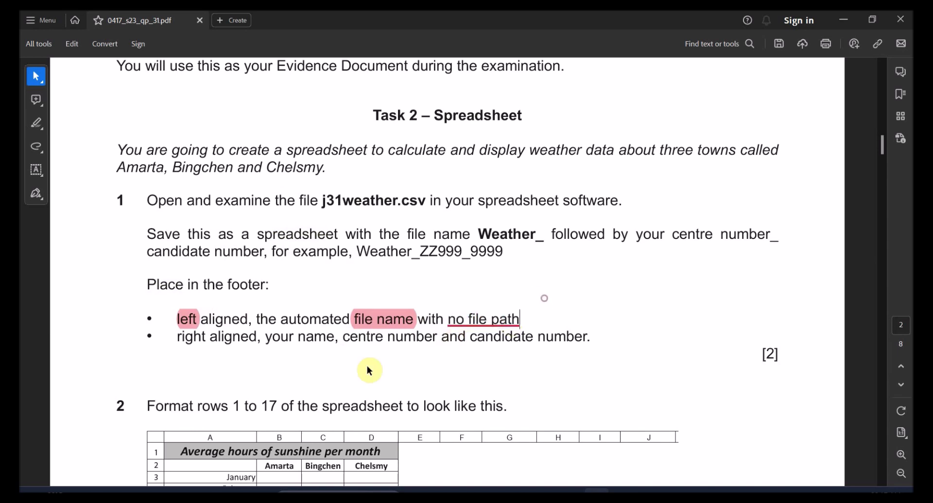
Highlight 'right' and 'name, centre number and candidate', then return to Excel.
left_click_drag(190, 341, 208, 337)
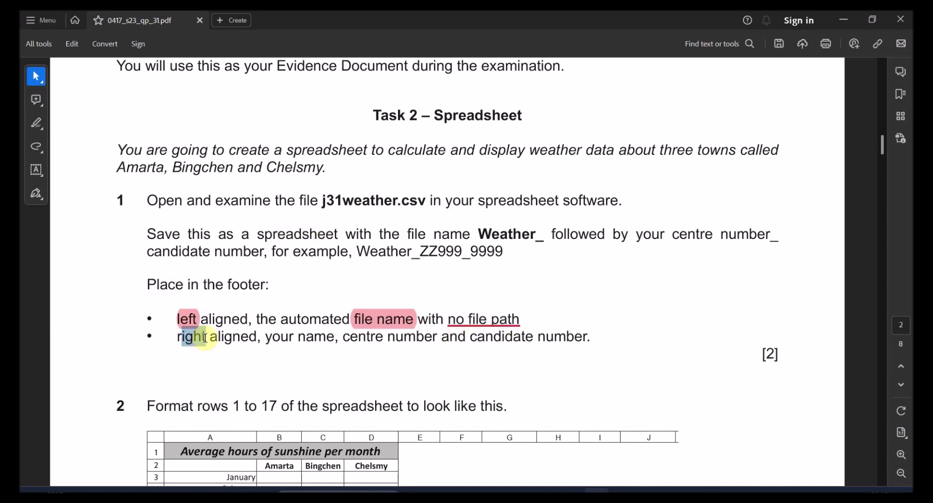
left_click(219, 313)
left_click_drag(302, 337, 534, 337)
left_click(532, 313)
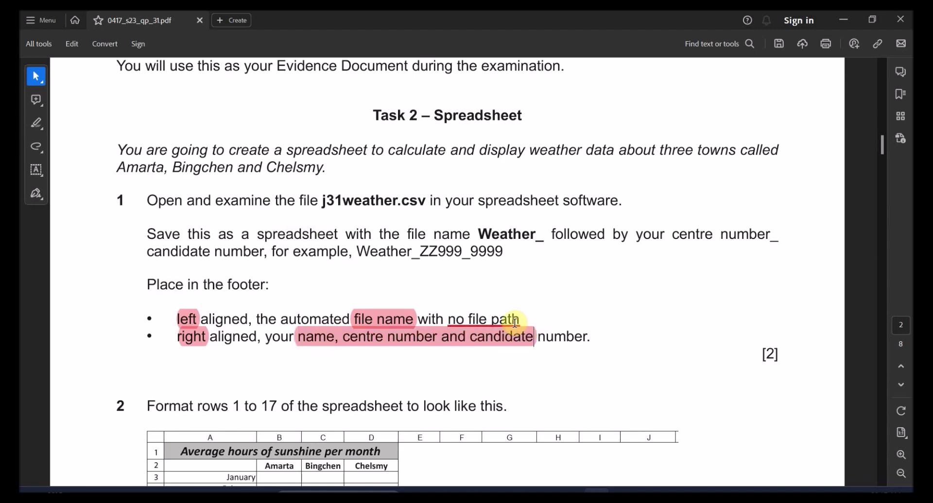
key("alt+Tab")
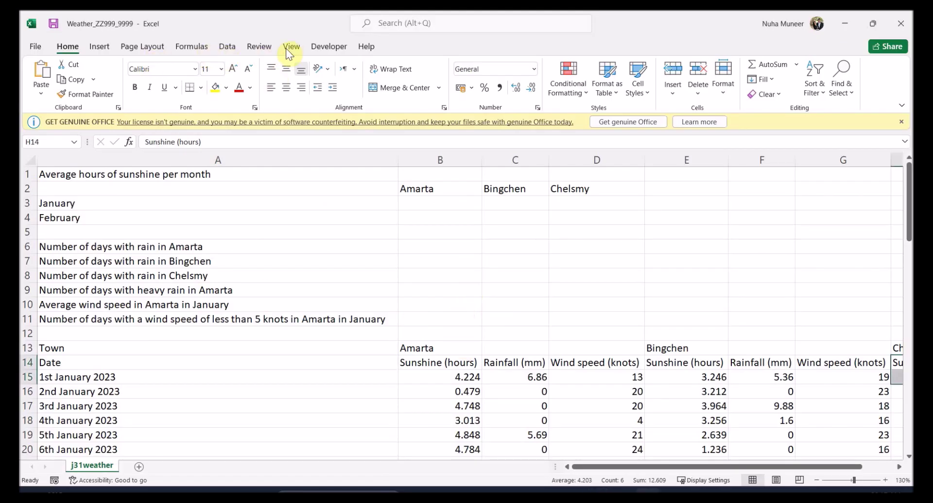
Switch the sheet to Page Layout view and edit the footer's left section, rechecking the paper's 'left' requirement.
left_click(290, 47)
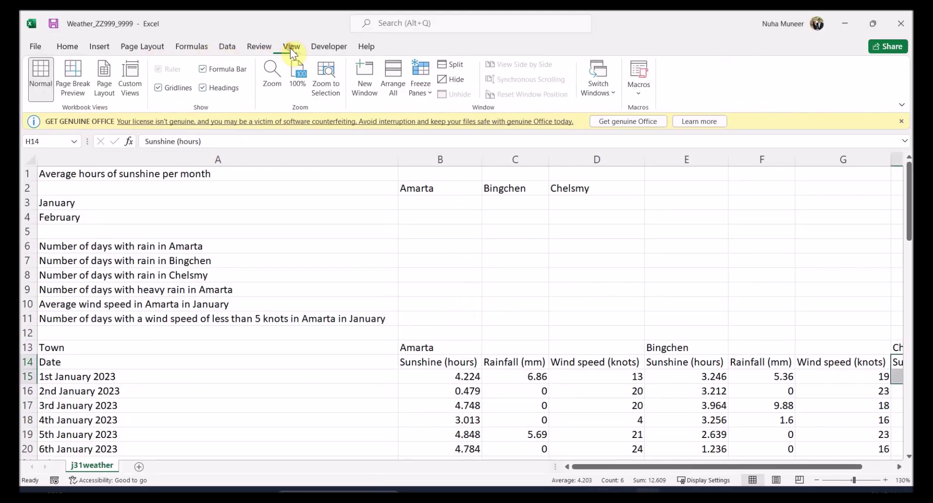
left_click(111, 89)
scroll(333, 302, "down", 10)
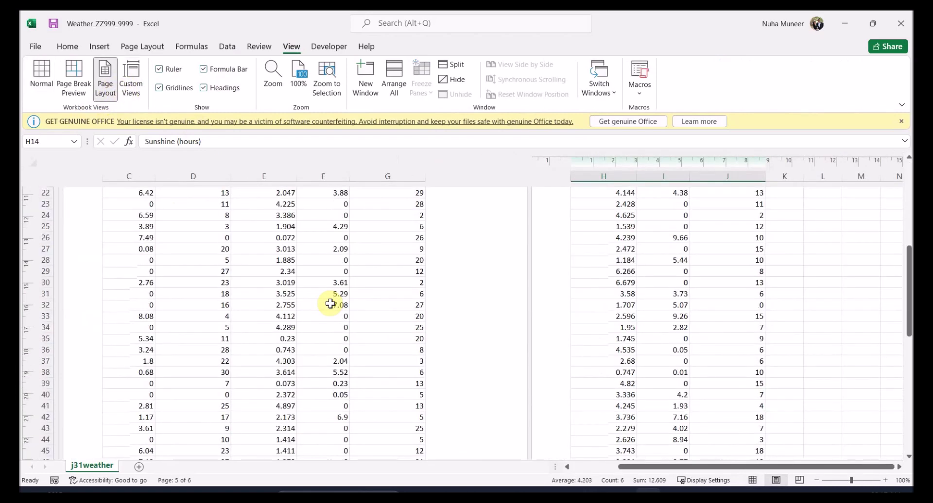
scroll(331, 304, "down", 1)
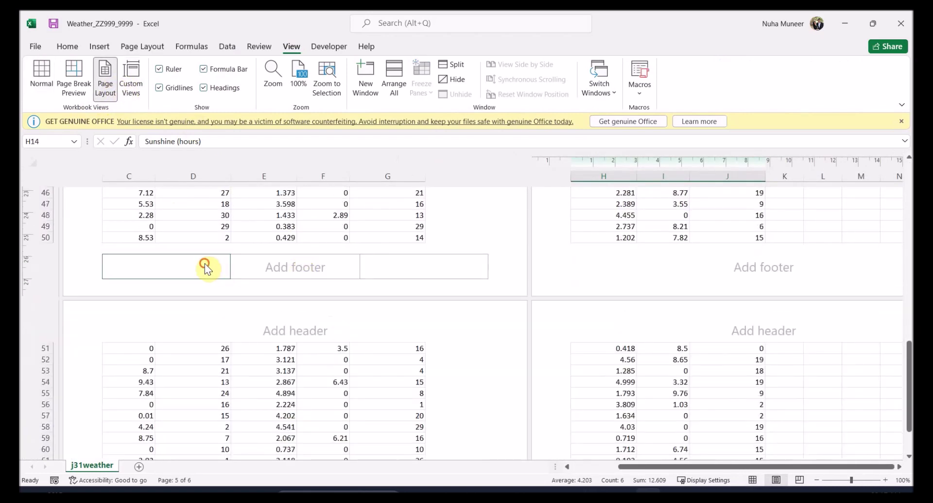
left_click(204, 264)
key("alt+Tab")
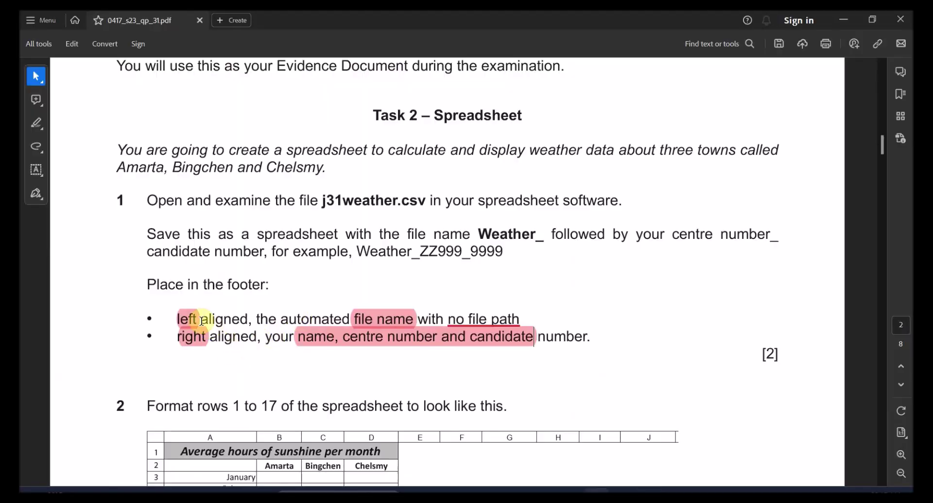
left_click(188, 320)
key("alt+Tab")
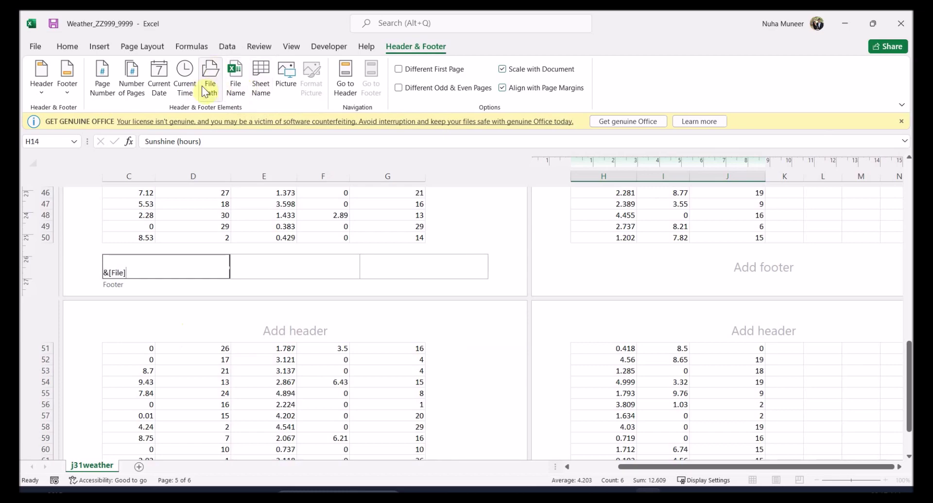
Check the exam paper's requirement for the name and numbers in the right footer section.
key("alt+Tab")
left_click(205, 338)
left_click(317, 336)
key("alt+Tab")
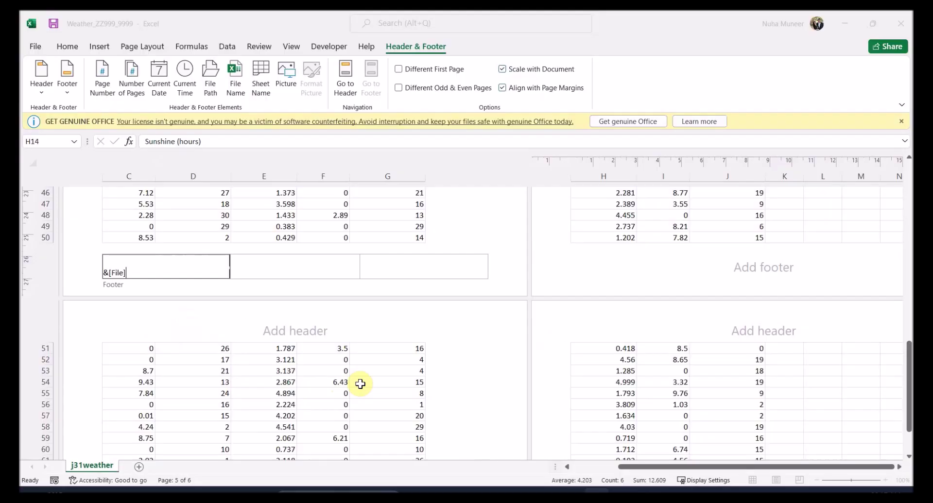
Enter the candidate's name, centre number and candidate number in the right footer section, then exit.
left_click(404, 275)
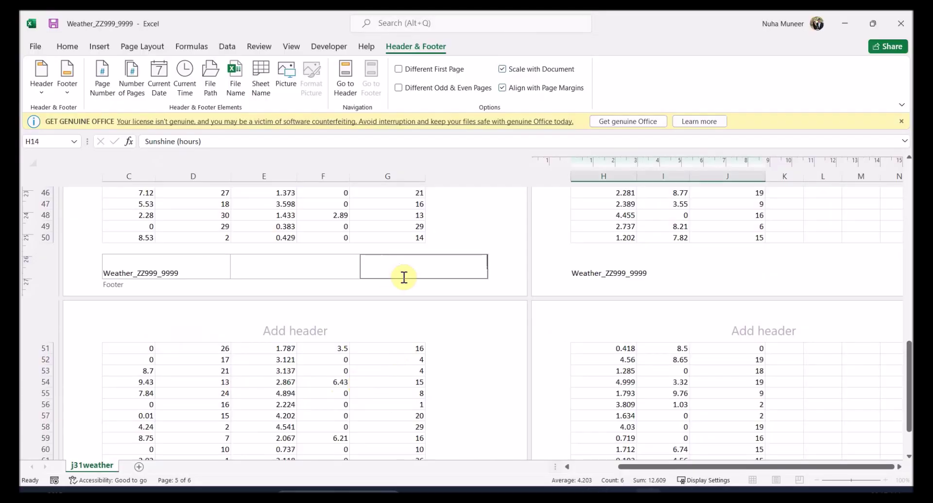
type("Nuha, MM012, 0001")
left_click(475, 280)
left_click(116, 26)
left_click_drag(416, 273, 516, 278)
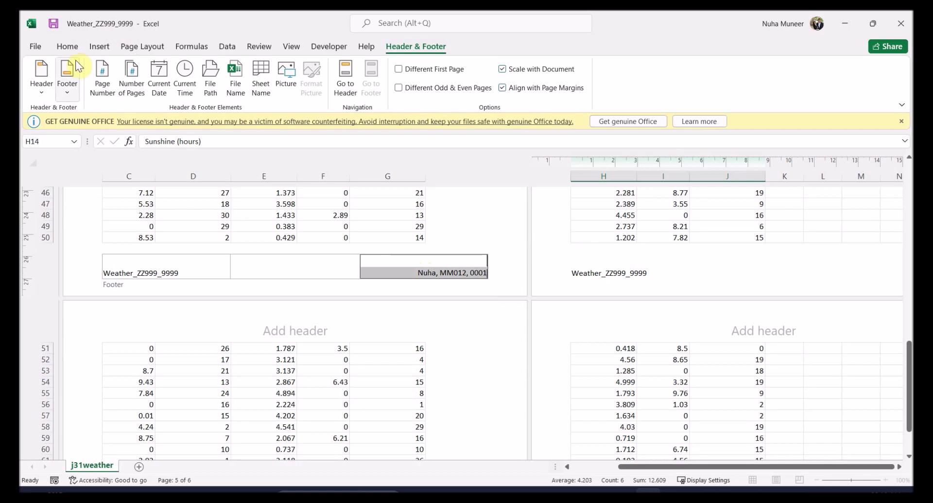
left_click(52, 23)
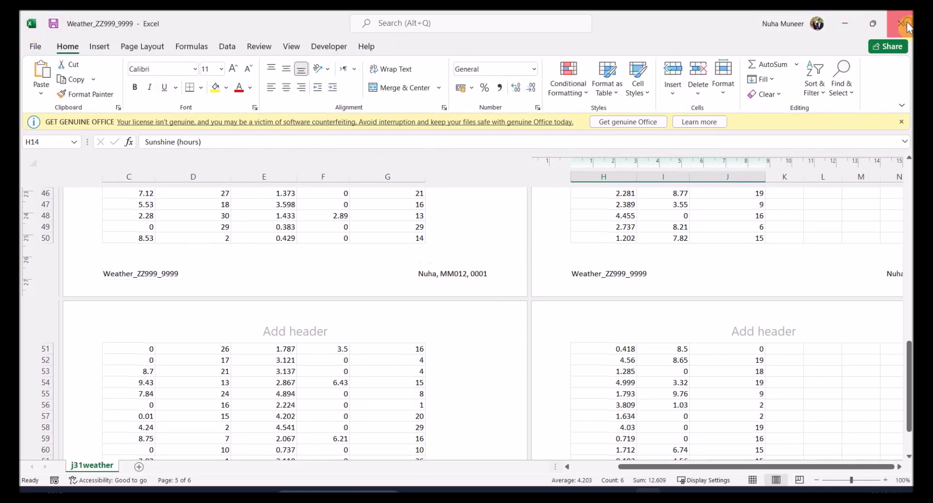
Close Excel and start renaming the Weather_ZZ999_9999 workbook in File Explorer.
left_click(901, 23)
mouse_move(498, 466)
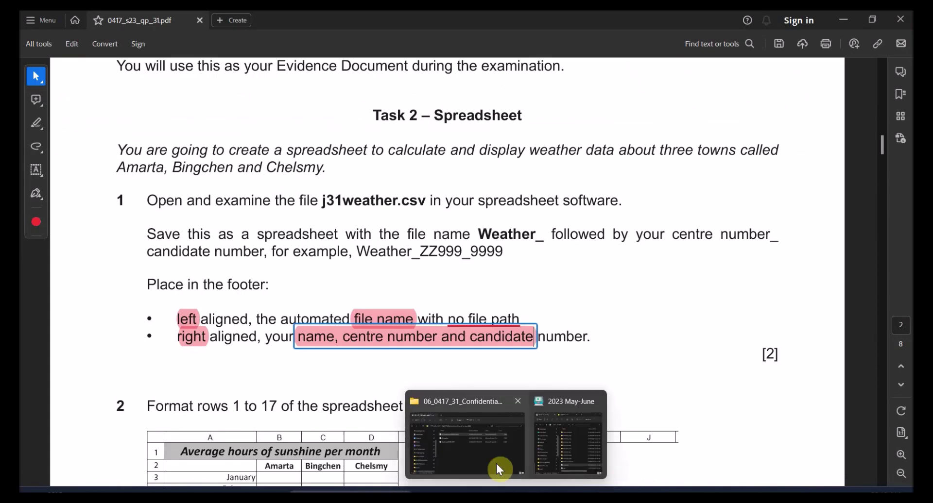
left_click(499, 447)
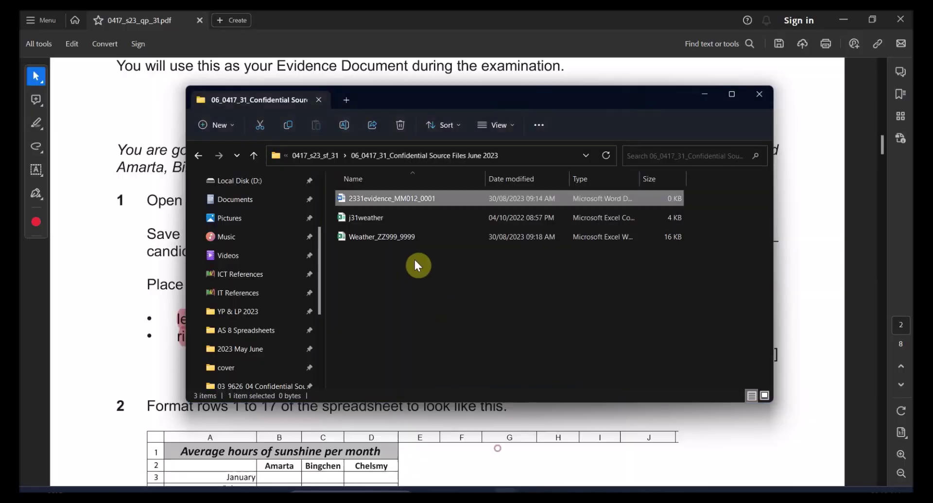
left_click(397, 198)
left_click(381, 237)
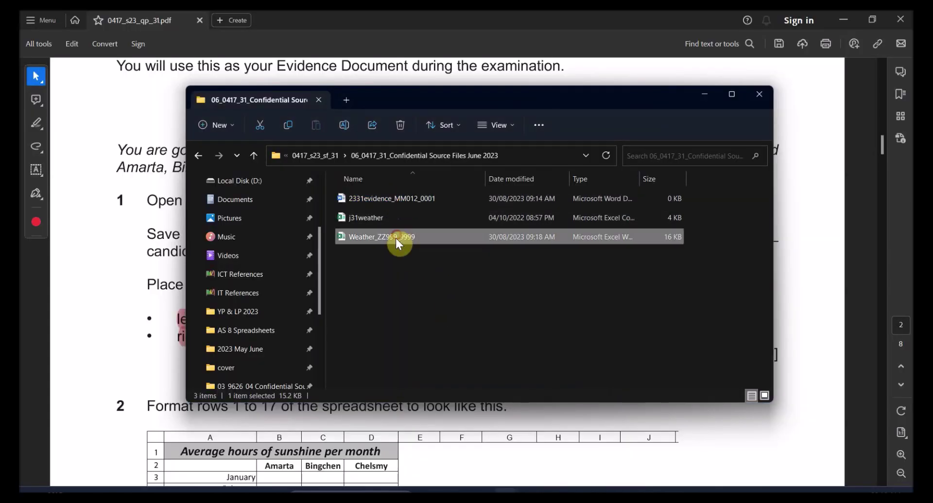
left_click(382, 237)
Rename it to Weather_ plus the centre and candidate numbers, without the name, and reopen it.
type("Weather_Name_MM012_0001")
left_click_drag(349, 237, 388, 238)
key("Right")
key("BackSpace")
key("BackSpace")
key("BackSpace")
key("BackSpace")
key("BackSpace")
key("BackSpace")
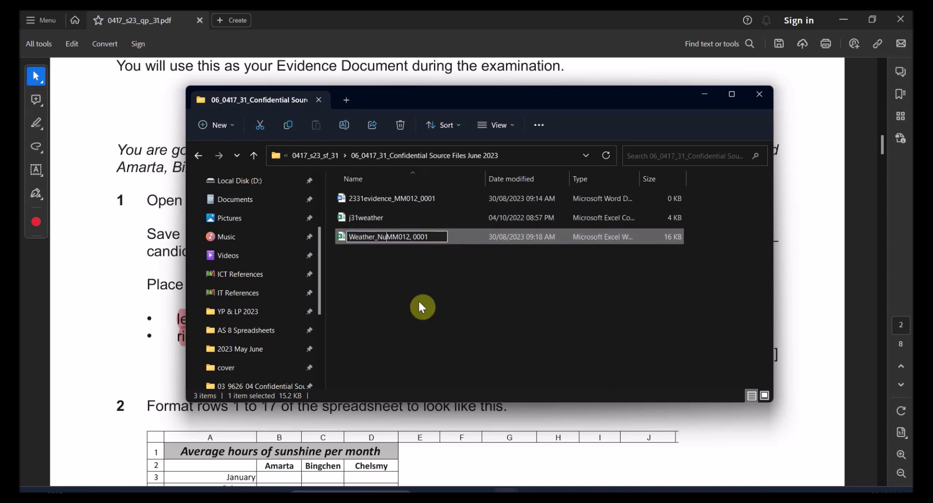
key("Right")
key("Right")
key("Right")
key("Right")
key("Right")
key("Right")
key("BackSpace")
key("BackSpace")
type("_")
key("Return")
double_click(402, 241)
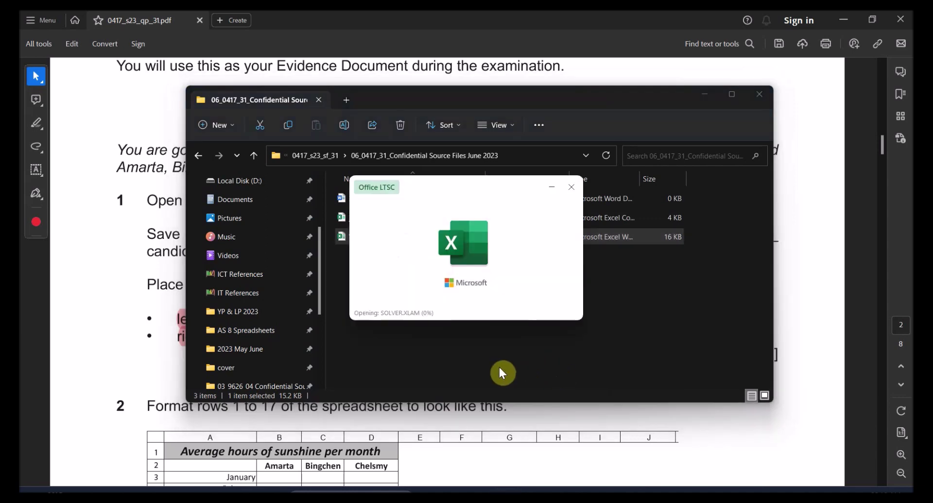
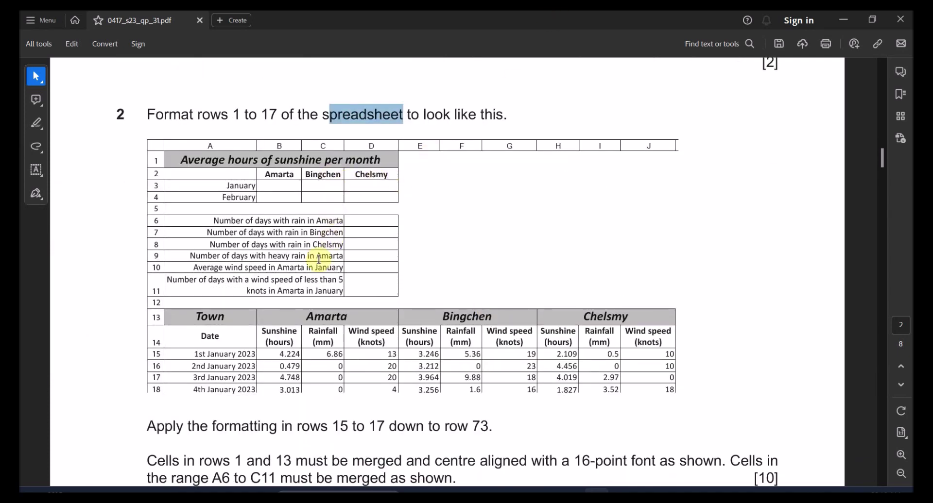
Snap the Acrobat exam paper to the right half and the Weather workbook to the left half.
scroll(316, 261, "up", 1)
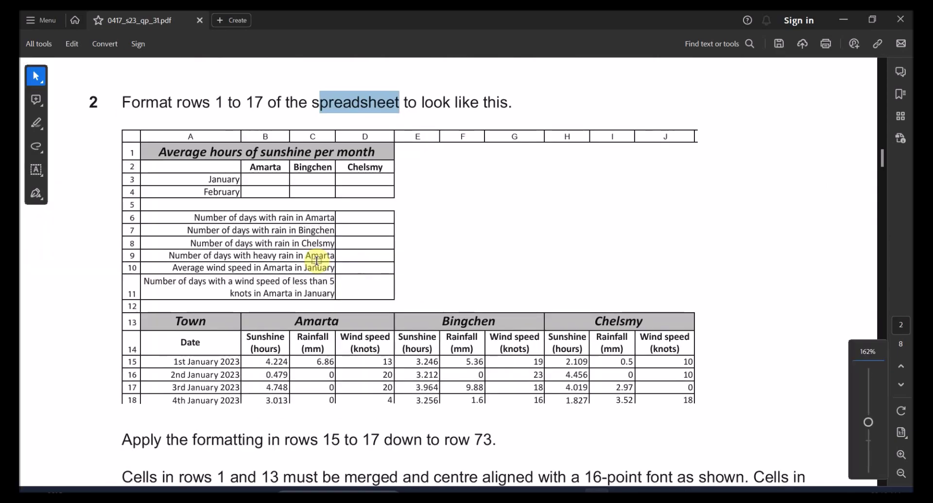
key("alt+Tab")
key("alt+Tab")
left_click_drag(538, 8, 912, 194)
left_click(180, 178)
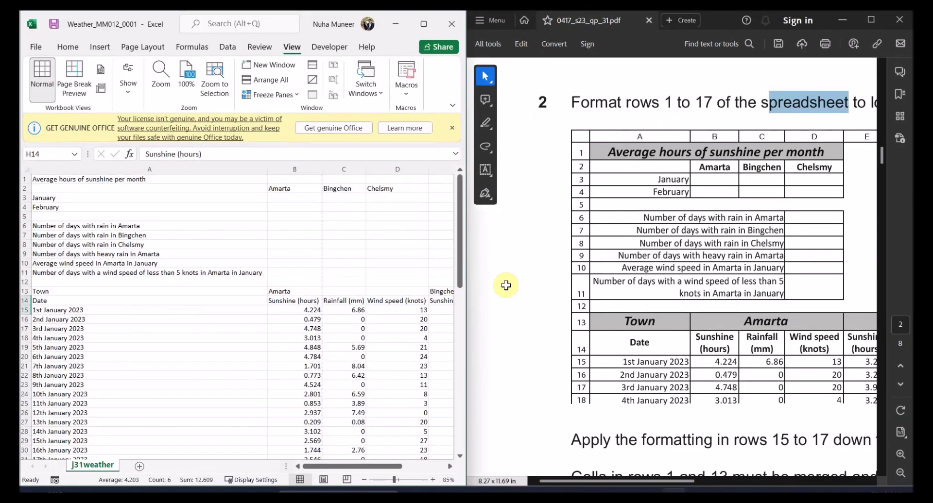
Select the title cells A1 to D1, comparing them with the exam paper's example title.
left_click_drag(657, 479, 690, 476)
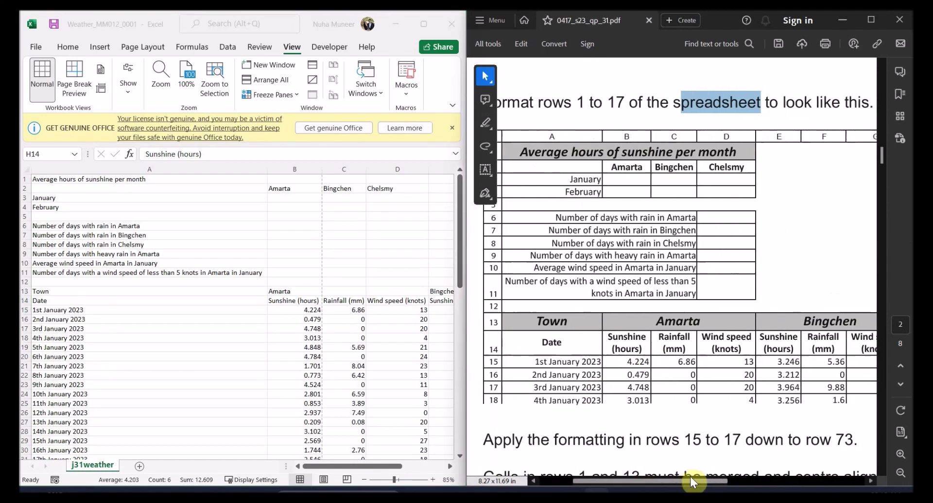
scroll(680, 377, "down", 1)
scroll(679, 375, "down", 1)
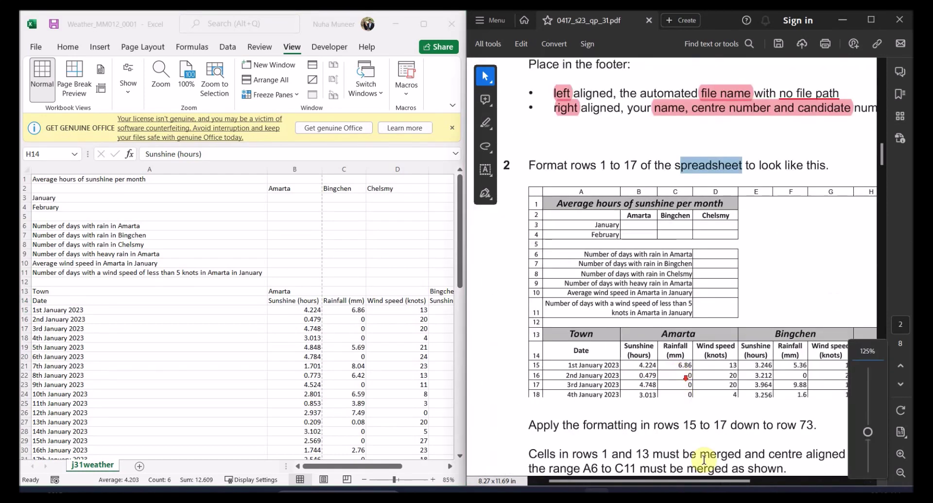
left_click_drag(673, 479, 692, 477)
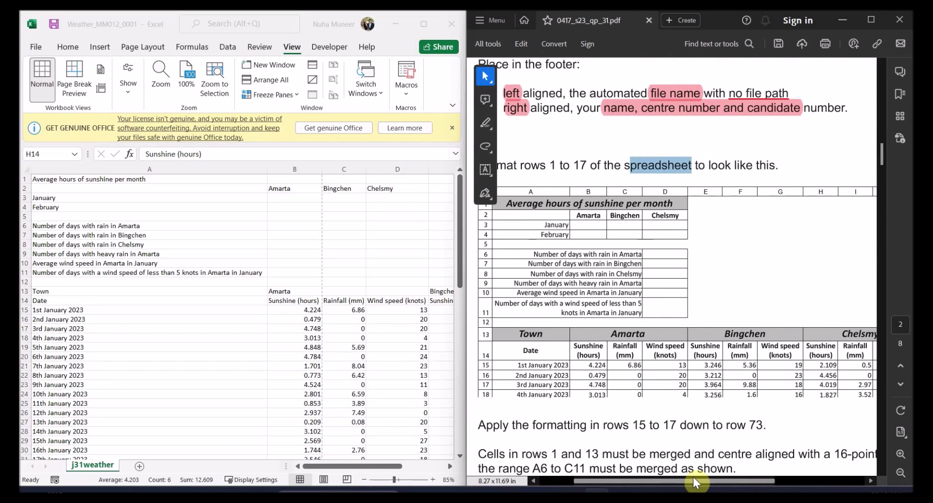
scroll(186, 290, "down", 1)
scroll(187, 290, "down", 1)
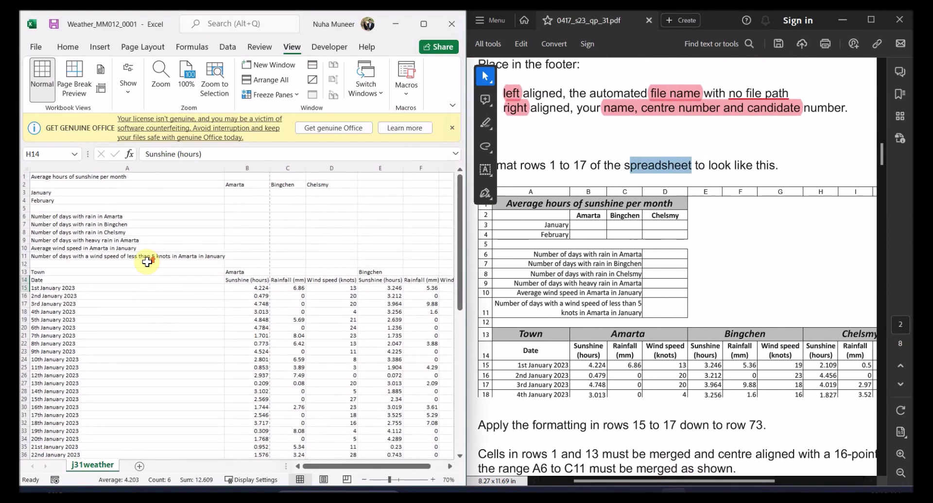
left_click(160, 176)
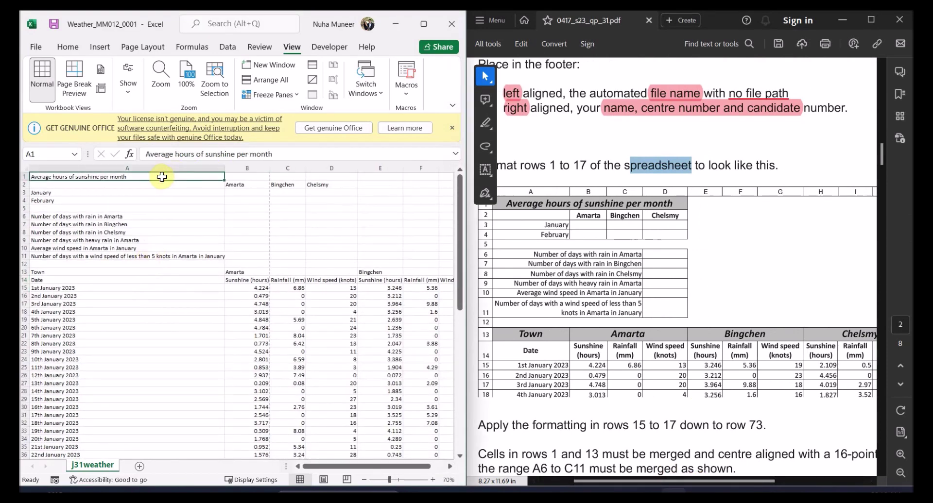
left_click_drag(508, 203, 652, 203)
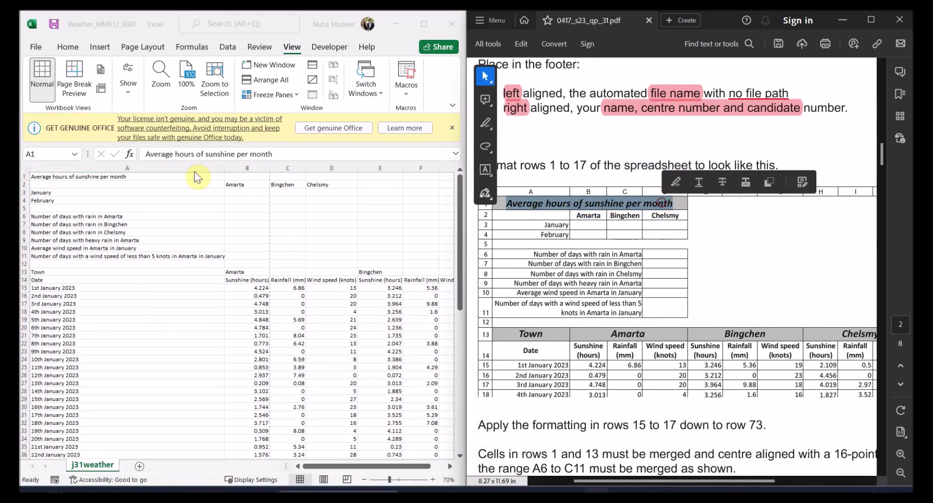
left_click_drag(148, 177, 335, 177)
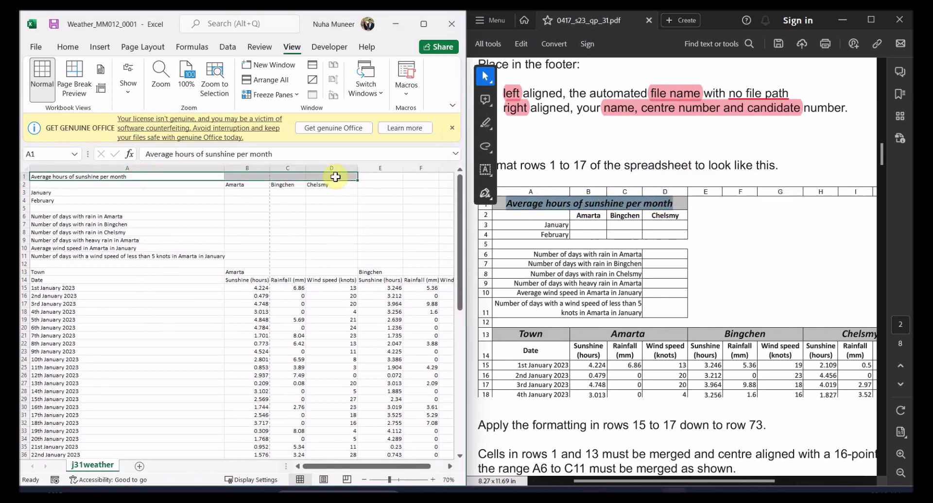
Widen the workbook window and merge and centre the title across A1:D1.
left_click(68, 46)
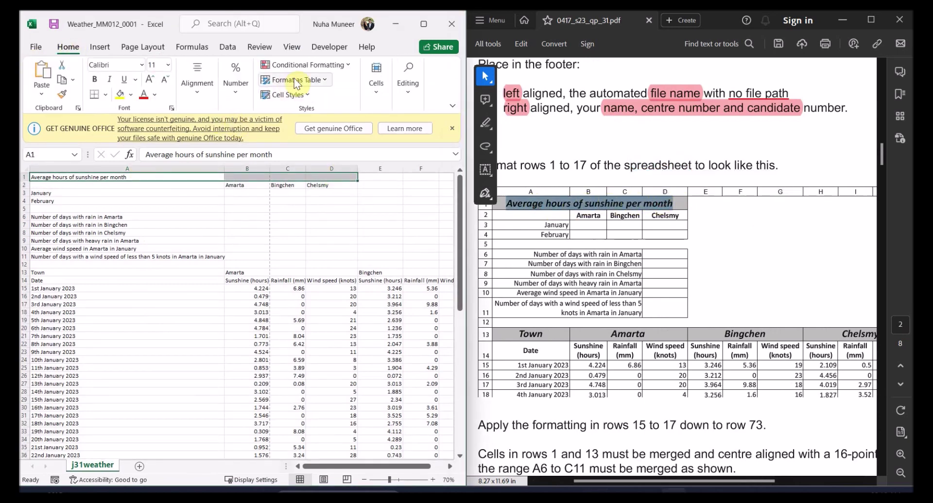
left_click(378, 92)
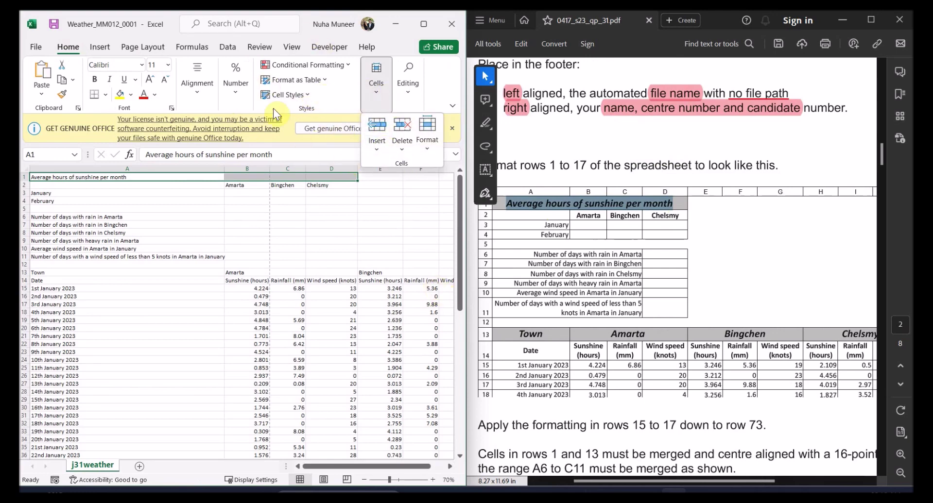
left_click_drag(473, 301, 550, 297)
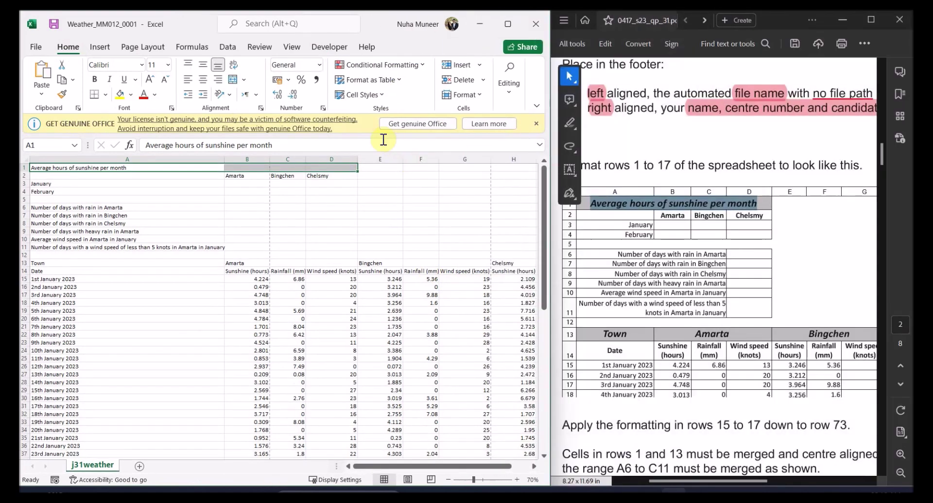
left_click(235, 80)
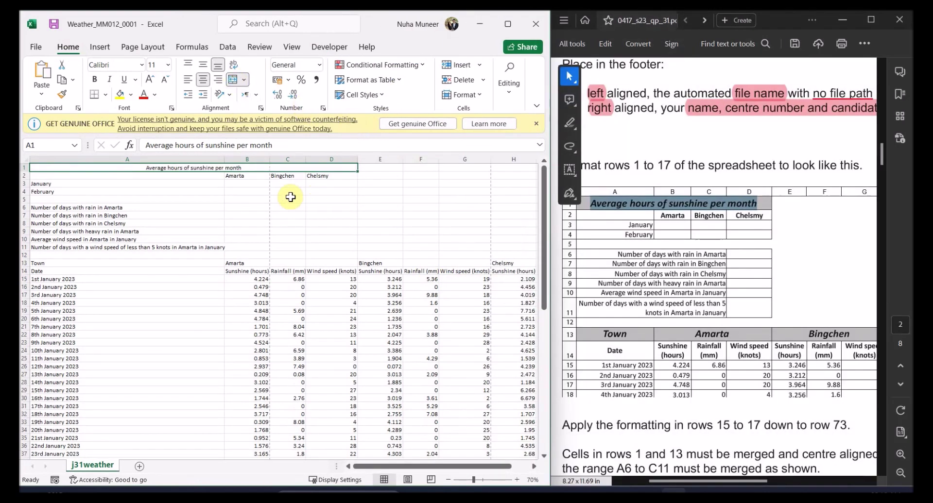
Set the title to 16-point bold italic and maximize the Excel window.
left_click(151, 82)
left_click(151, 83)
left_click(151, 82)
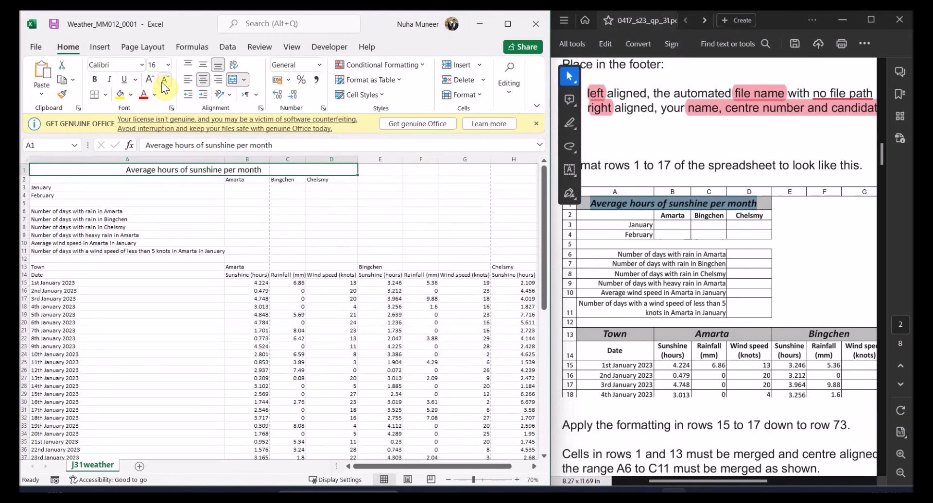
left_click(95, 82)
left_click(107, 81)
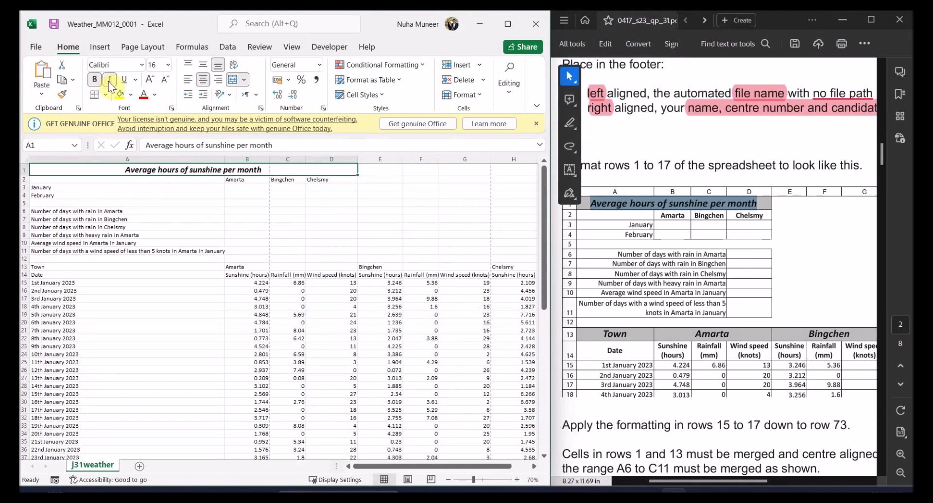
left_click(132, 45)
left_click(100, 47)
left_click(243, 45)
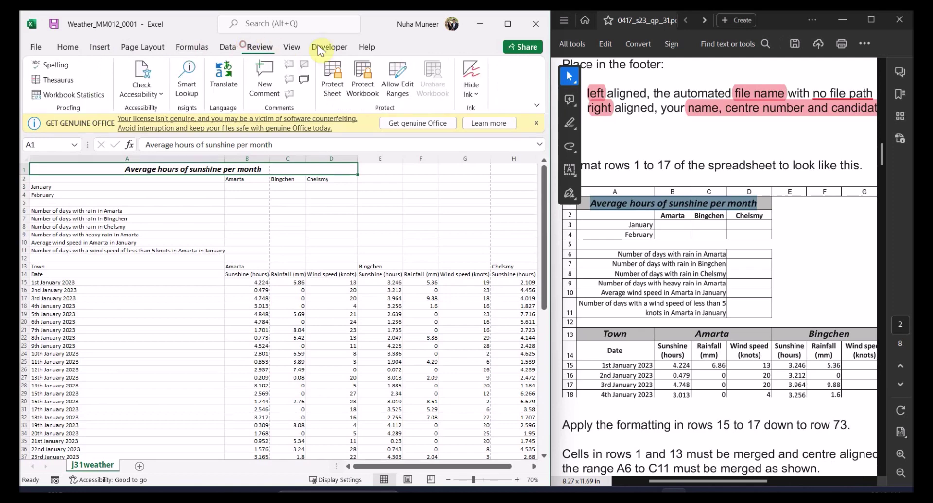
key("super+Up")
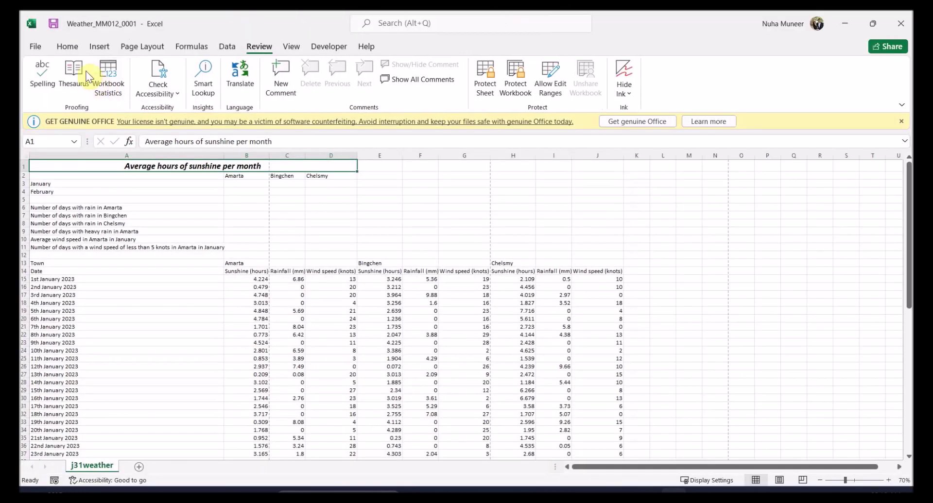
Fill the merged title A1:D1 with grey and compare it with the exam paper.
left_click(60, 44)
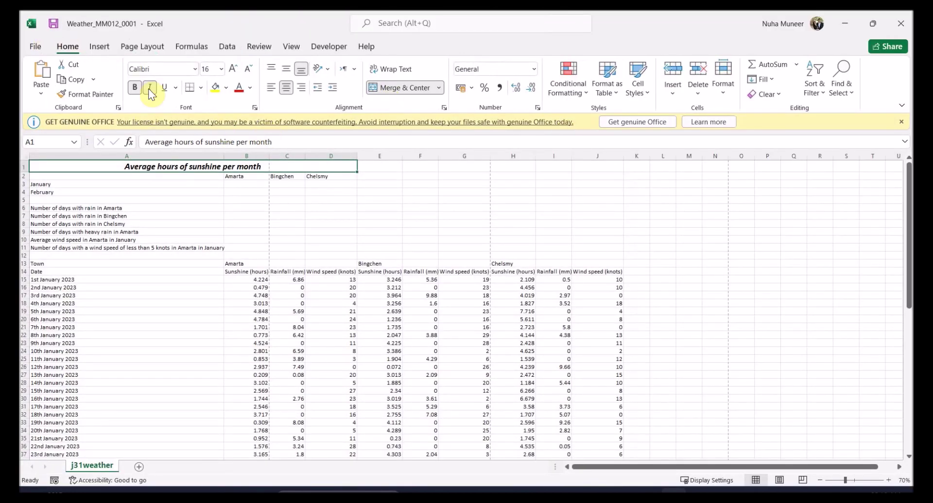
left_click(225, 88)
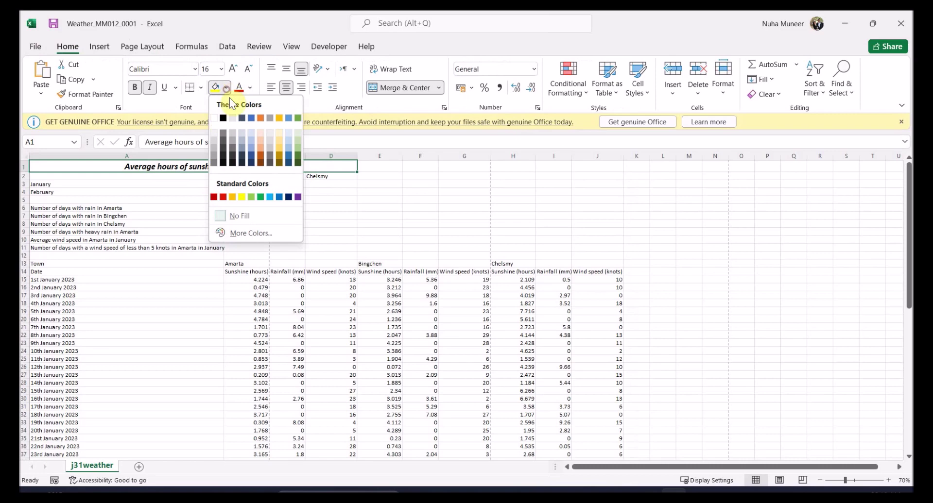
left_click(233, 139)
key("alt+Tab")
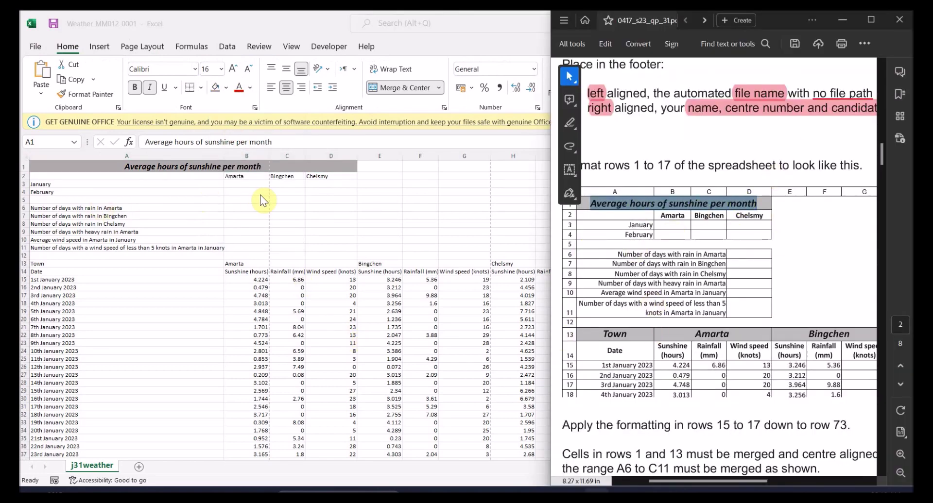
key("alt+Tab")
key("alt+Tab")
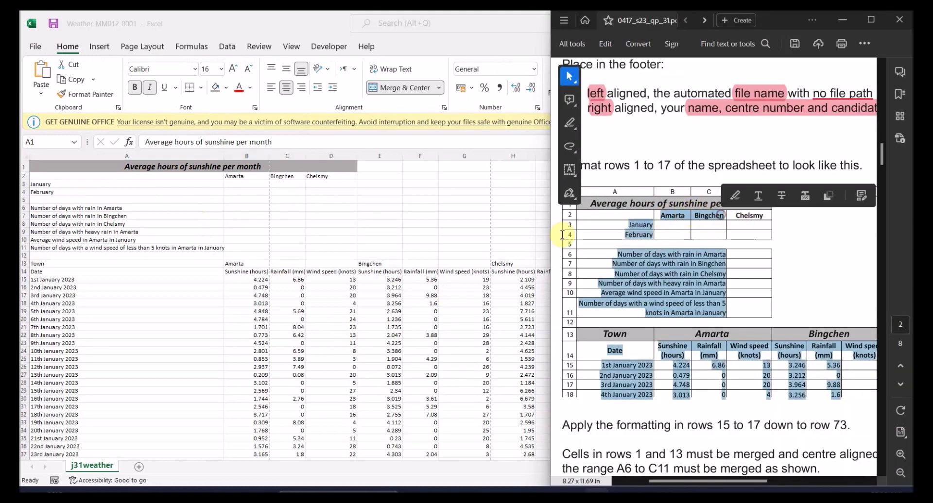
key("alt+Tab")
Check the B2 and C2 headings against the exam paper, then select blank row A5:D5.
left_click(253, 176)
left_click(281, 176)
left_click(319, 168)
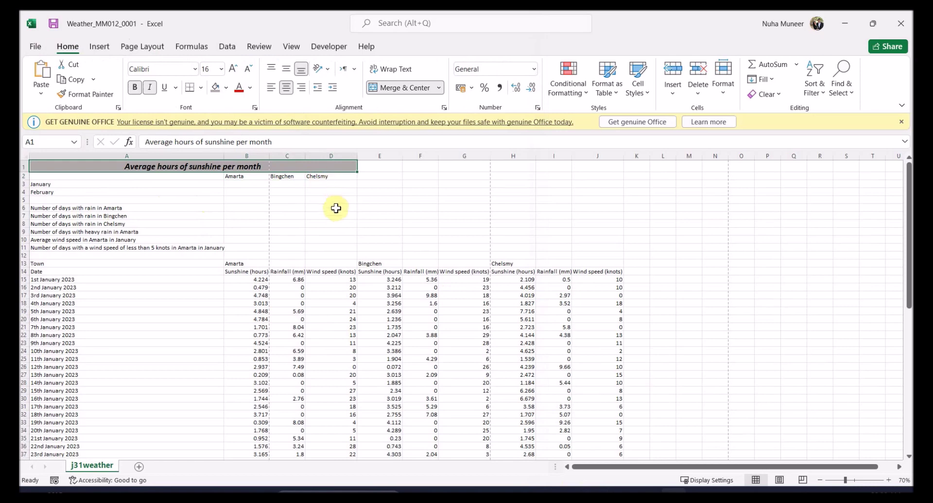
key("alt+Tab")
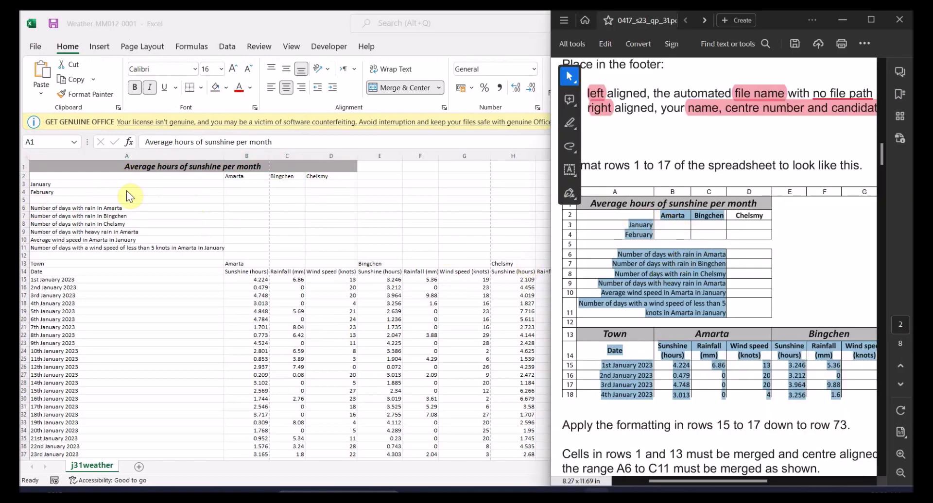
key("alt+Tab")
key("alt+Tab")
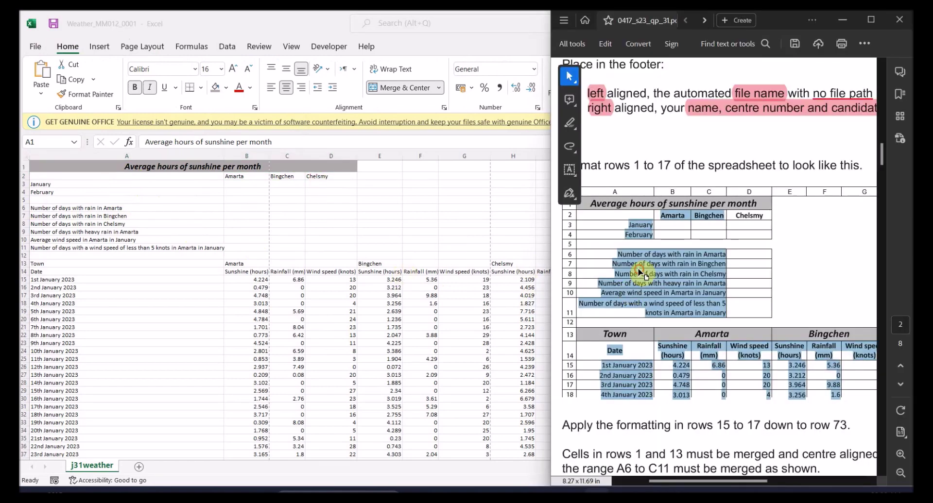
left_click(608, 254)
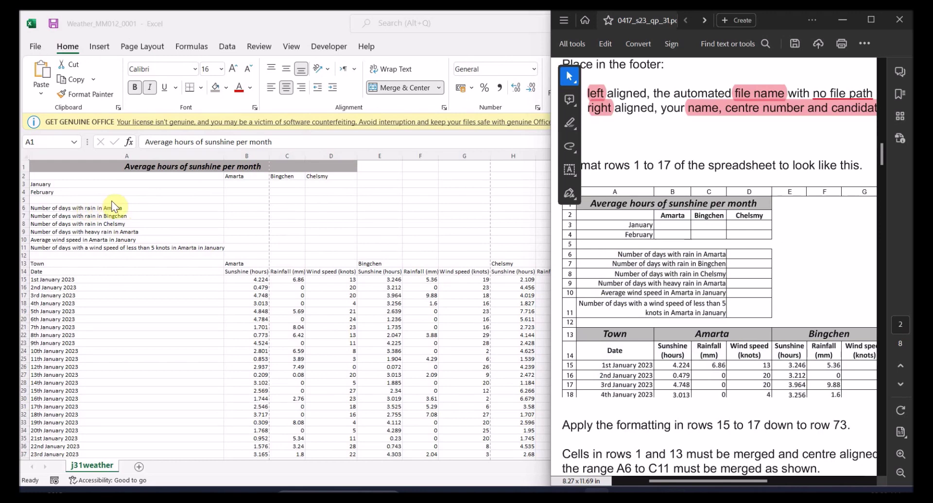
key("alt+Tab")
left_click_drag(126, 200, 329, 202)
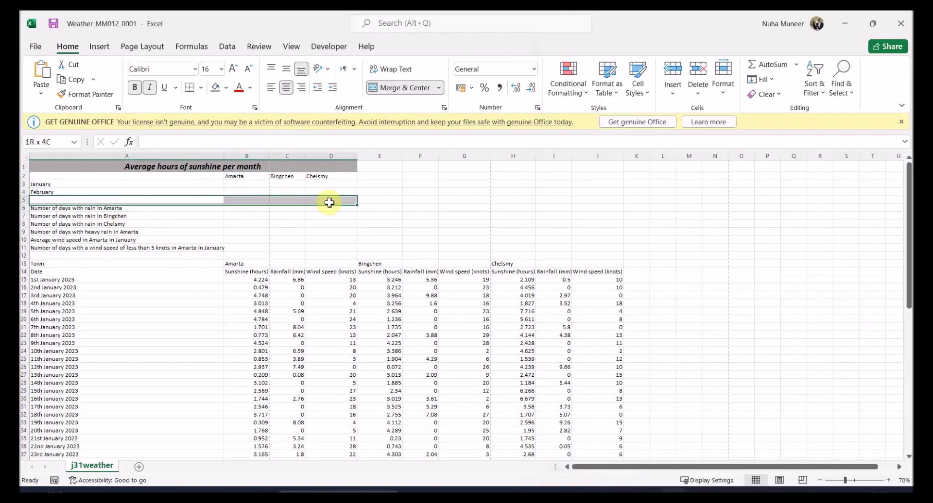
Merge and centre A5:D5 and widen column A slightly.
left_click(374, 92)
key("alt+Tab")
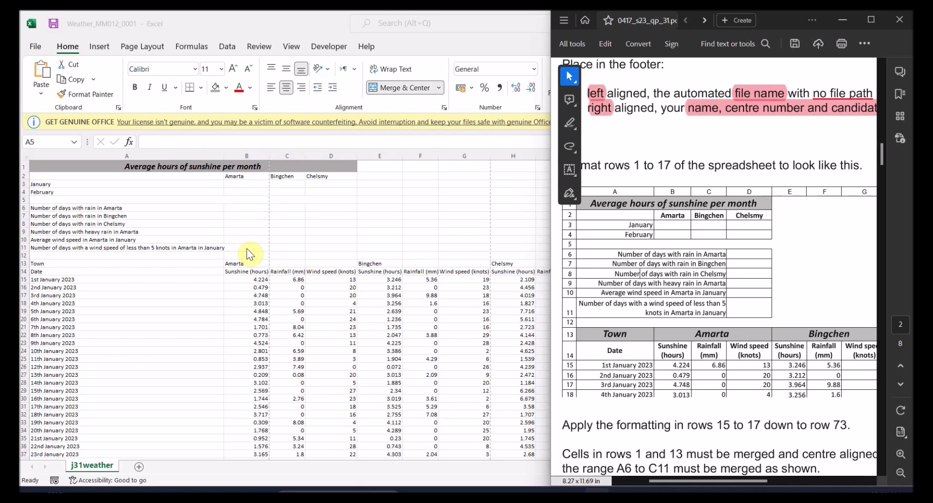
left_click_drag(223, 152, 232, 152)
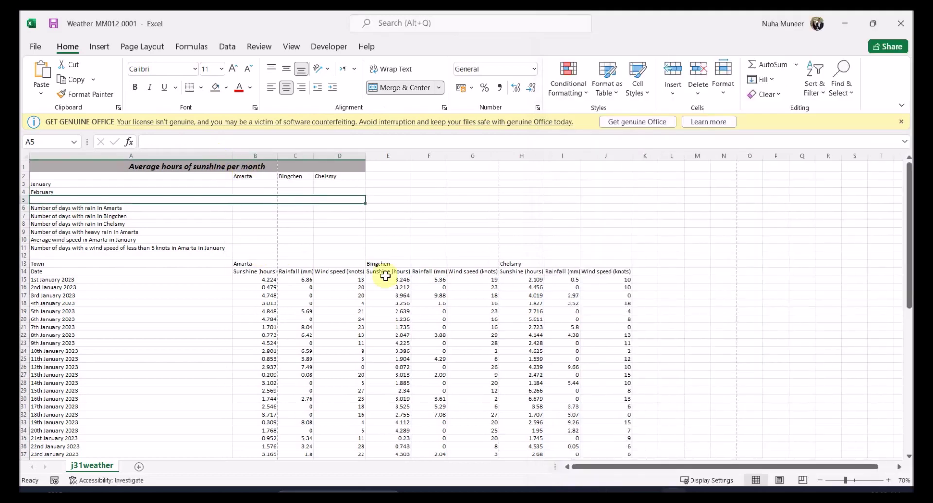
key("alt+Tab")
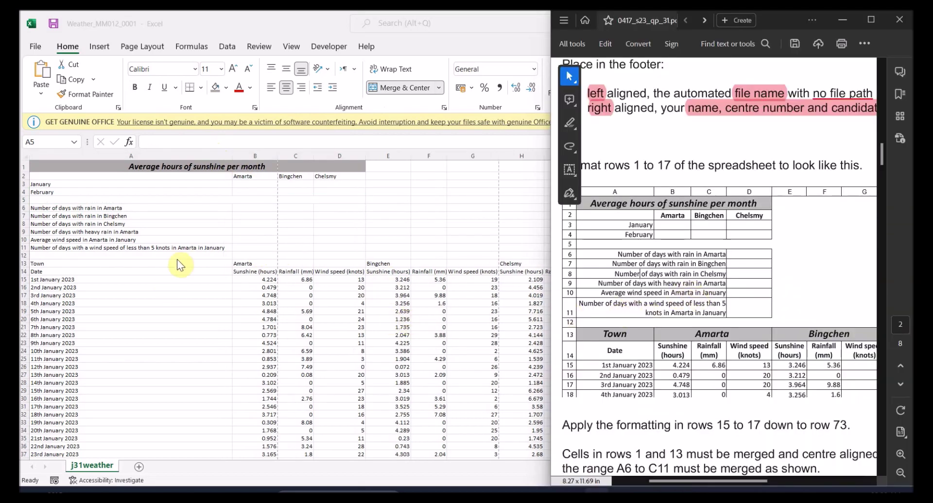
key("alt+Tab")
Wrap the wind-speed label in A11, narrow column A, and autofit row 11.
left_click(193, 248)
key("alt+Tab")
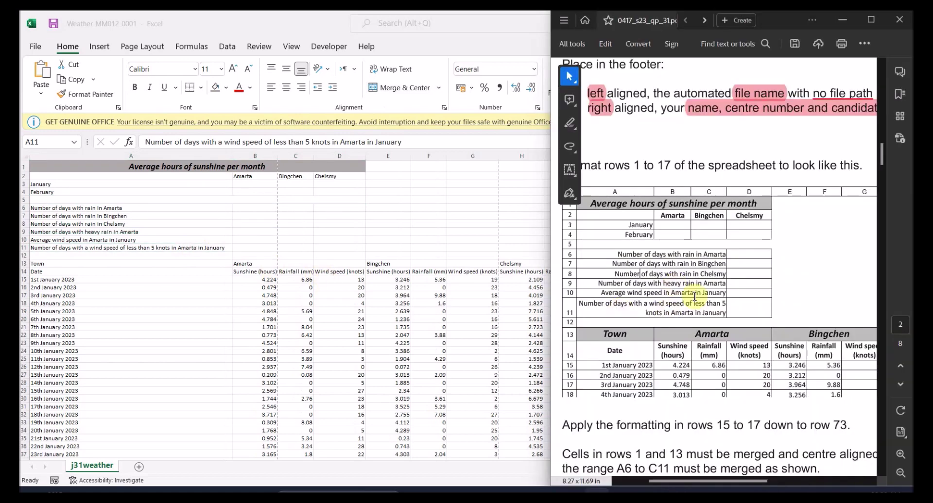
left_click_drag(653, 307, 666, 314)
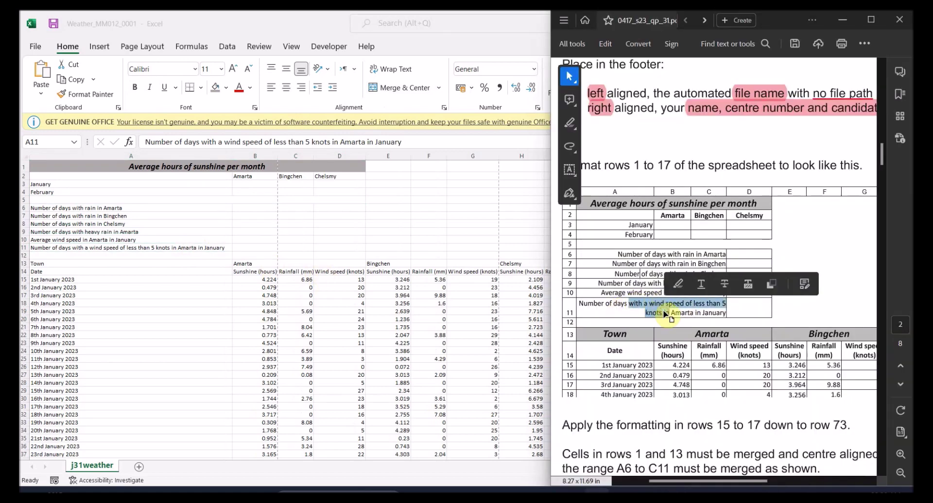
key("alt+Tab")
left_click(393, 70)
left_click_drag(228, 157, 174, 157)
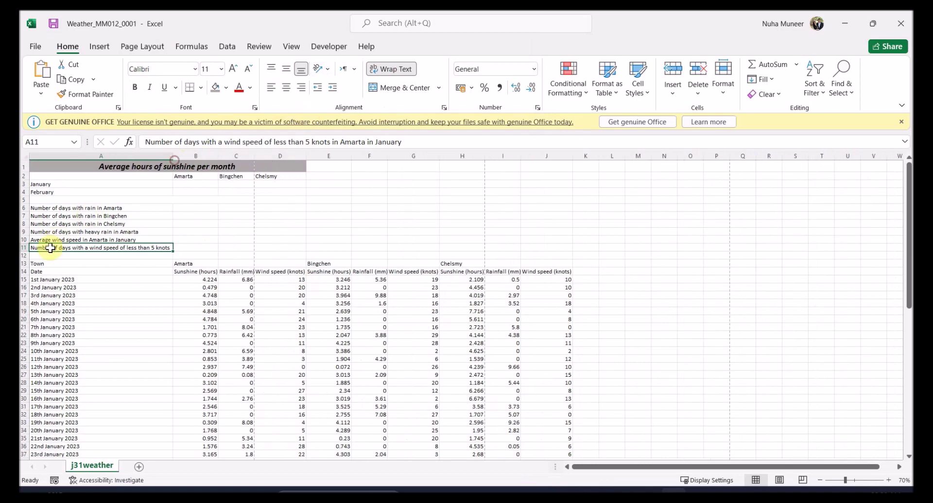
double_click(21, 252)
left_click(229, 319)
Compare the row labels with the exam paper and select the town headers B2:D2.
key("alt+Tab")
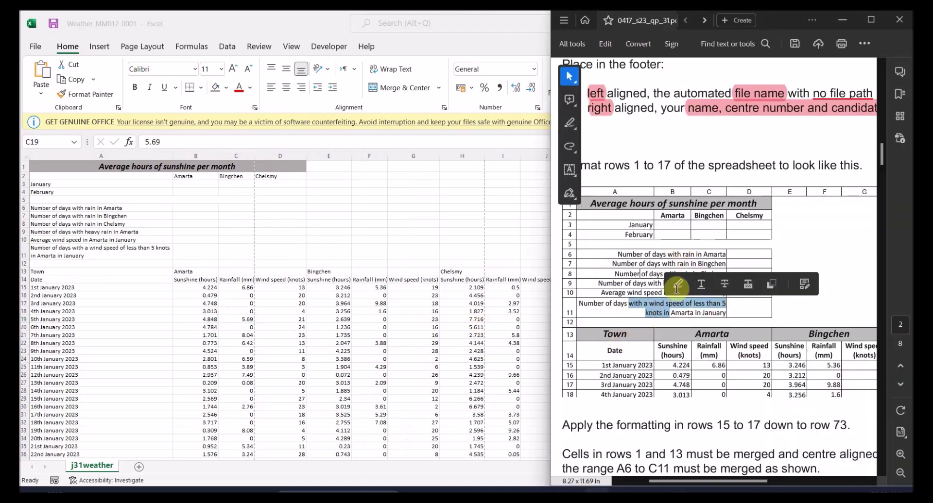
mouse_move(645, 254)
left_mouse_down()
mouse_move(651, 297)
mouse_move(663, 304)
left_mouse_up()
left_click_drag(646, 225, 627, 239)
key("alt+Tab")
left_click_drag(203, 180, 262, 177)
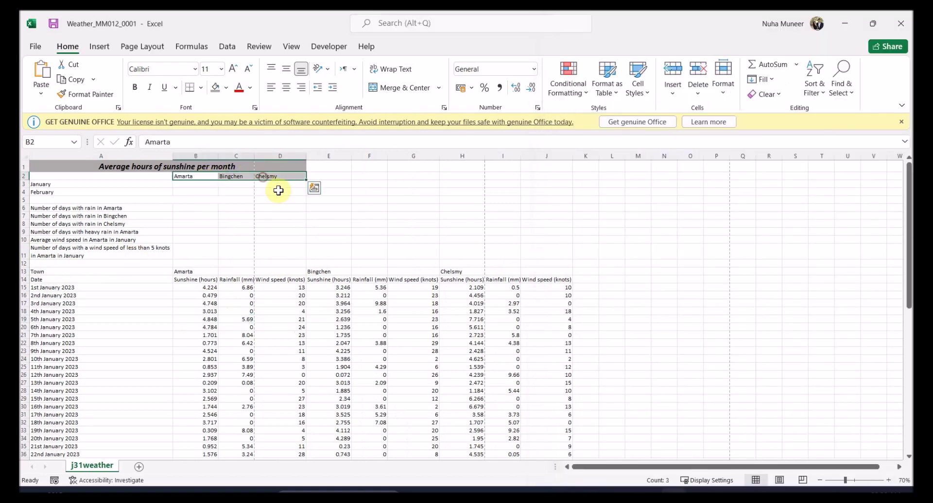
Make the town headers in B2:D2 bold and centred horizontally and vertically.
key("ctrl+b")
left_click(286, 87)
left_click(286, 69)
Right-align the labels in A3:D11.
left_click_drag(94, 183, 99, 248)
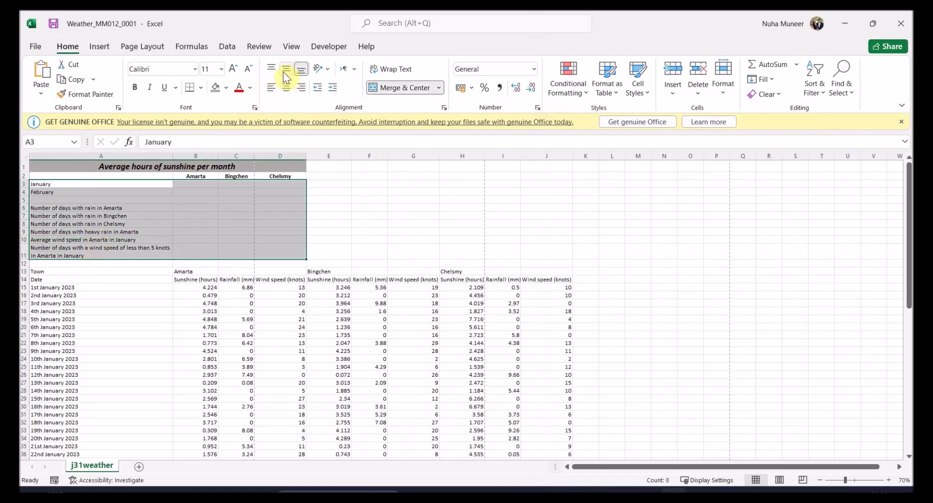
left_click(302, 88)
left_click(298, 246)
left_click(162, 183)
mouse_move(163, 183)
left_mouse_down()
mouse_move(150, 247)
mouse_move(142, 183)
left_mouse_up()
left_click(149, 249)
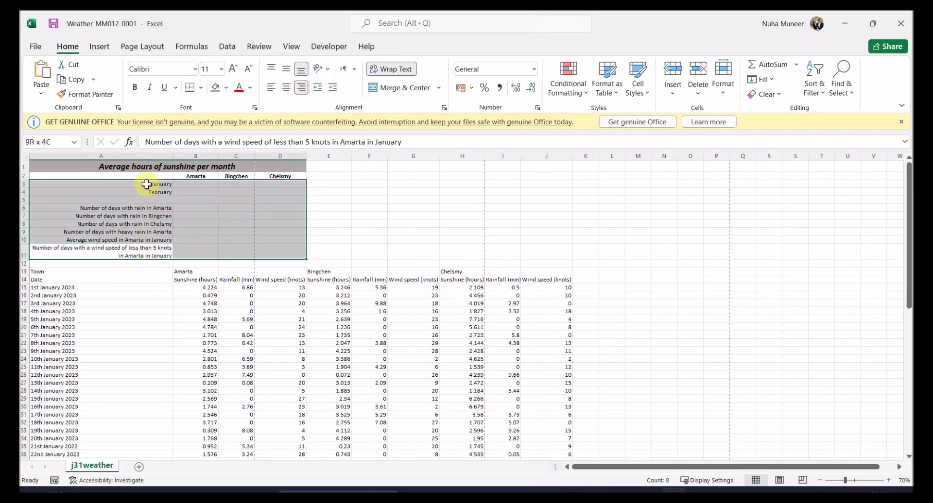
left_click(137, 242)
Unmerge cell A5 and select the column A labels from row 3.
left_click(168, 200)
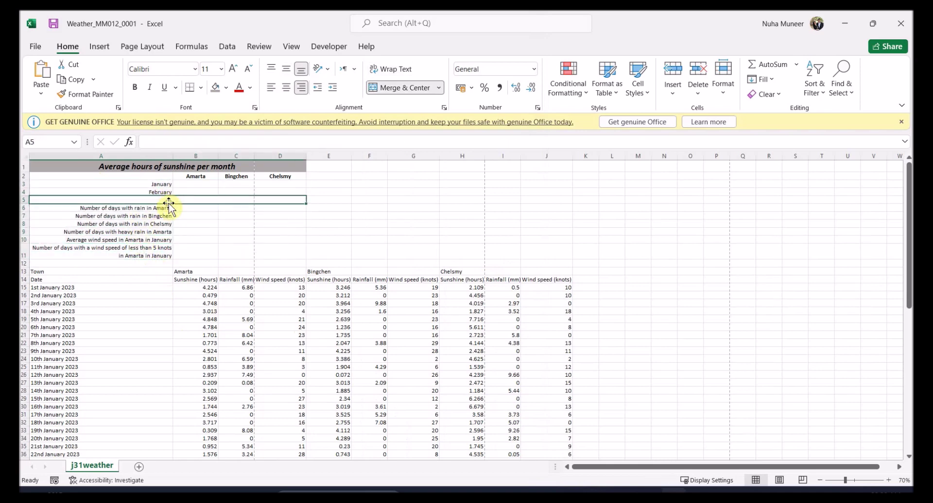
left_click(385, 91)
left_click_drag(161, 184, 150, 239)
Move the spreadsheet window toward the left beside the task PDF.
key("alt+Tab")
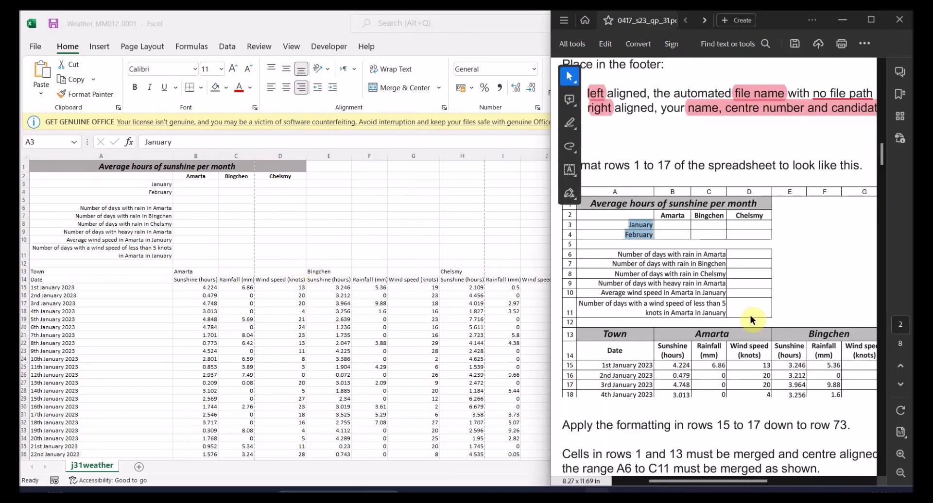
key("alt+Tab")
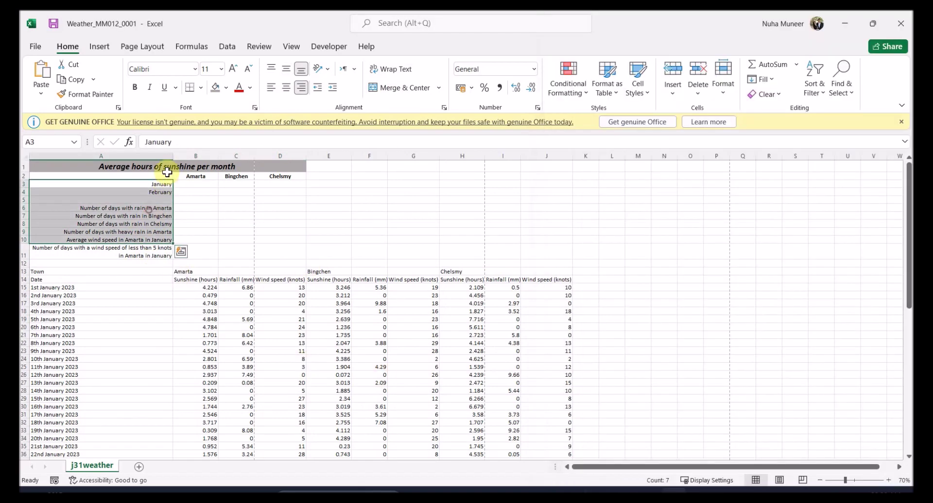
left_click_drag(604, 17, 107, 277)
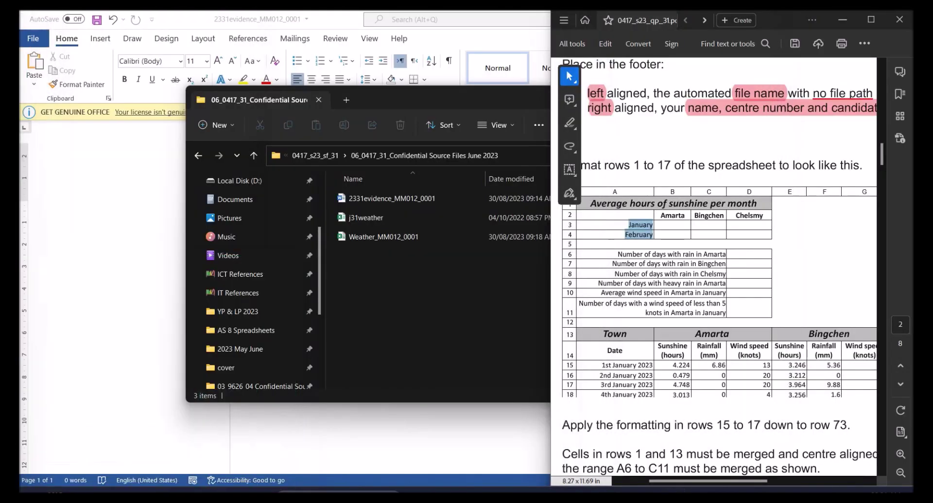
key("alt+Tab")
left_click_drag(256, 54, 20, 109)
Dock Excel left, dismiss the licence warning, give A1:D4 All Borders, and narrow column A.
left_click(234, 227)
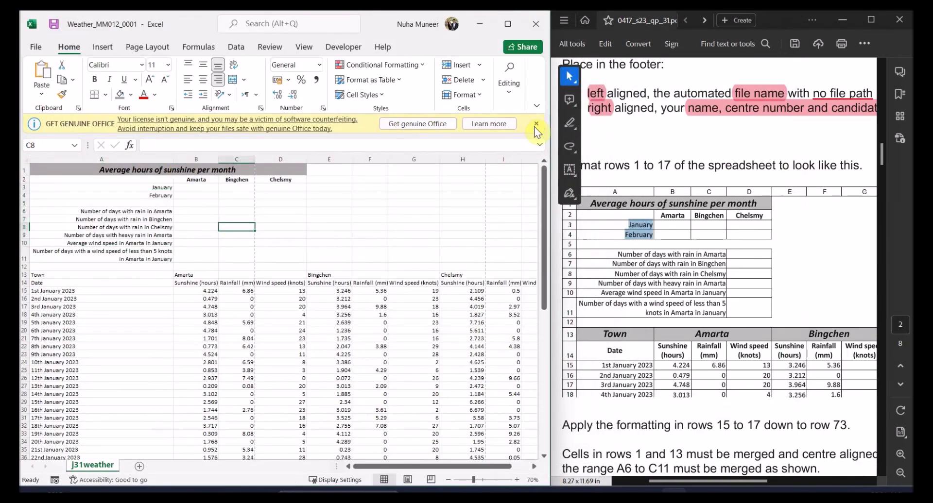
left_click(535, 124)
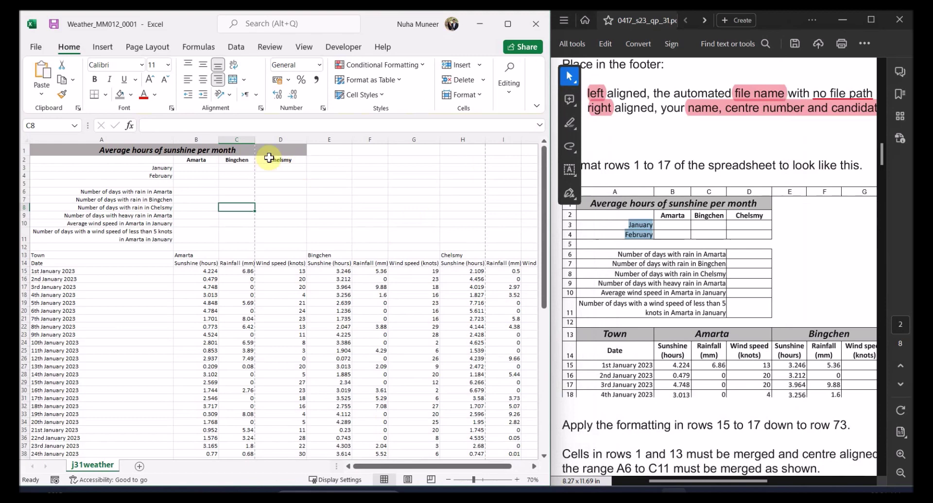
left_click_drag(267, 150, 254, 180)
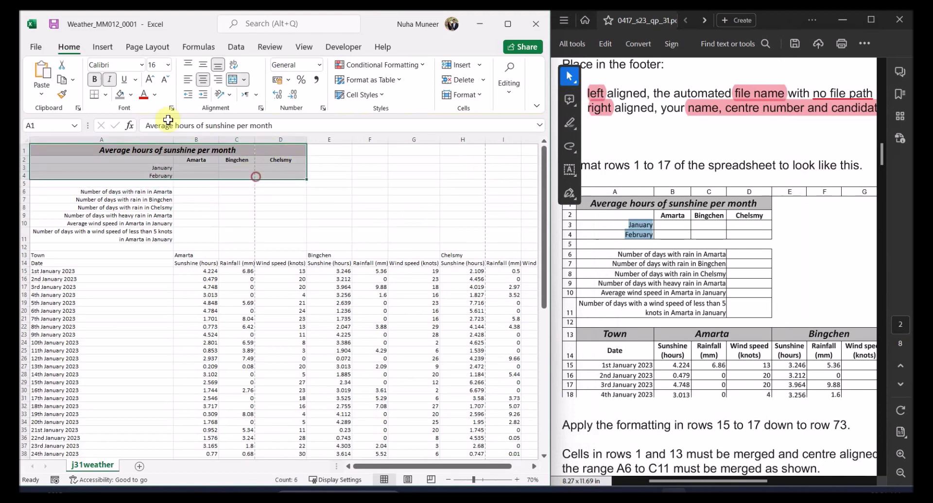
left_click(105, 95)
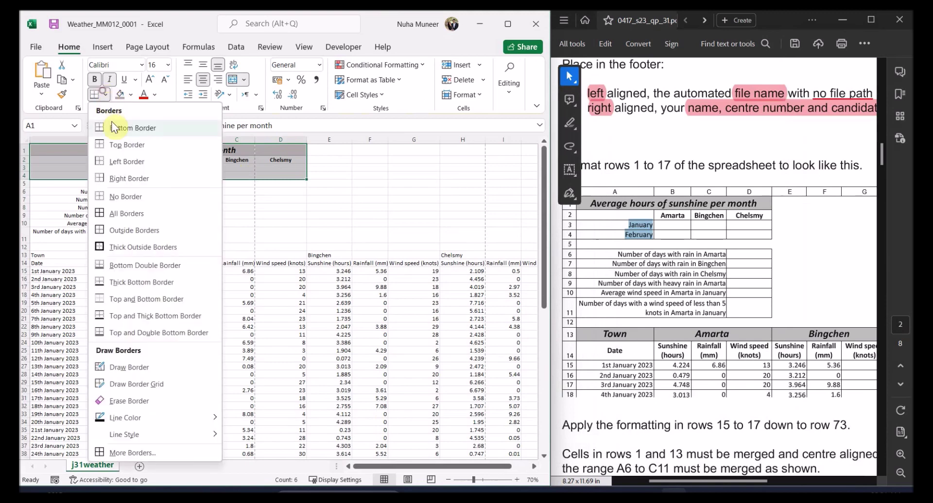
left_click(125, 213)
left_click(271, 231)
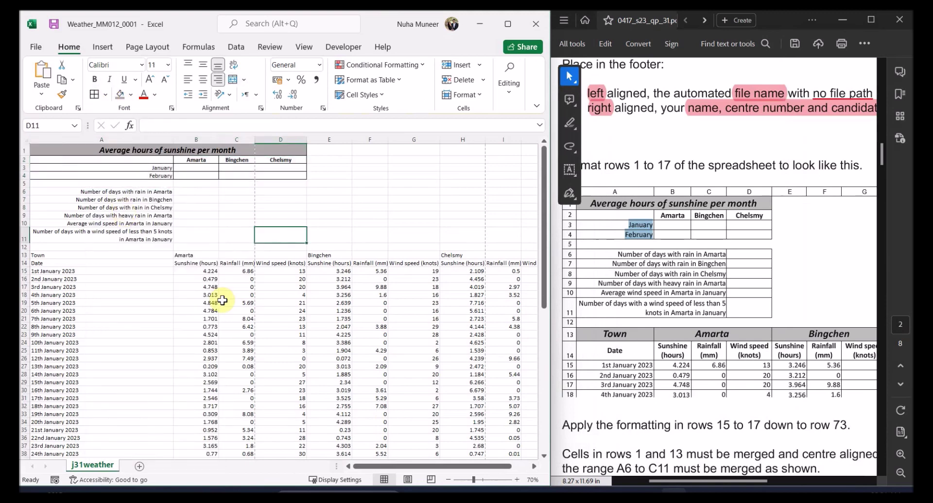
left_click_drag(172, 142, 119, 143)
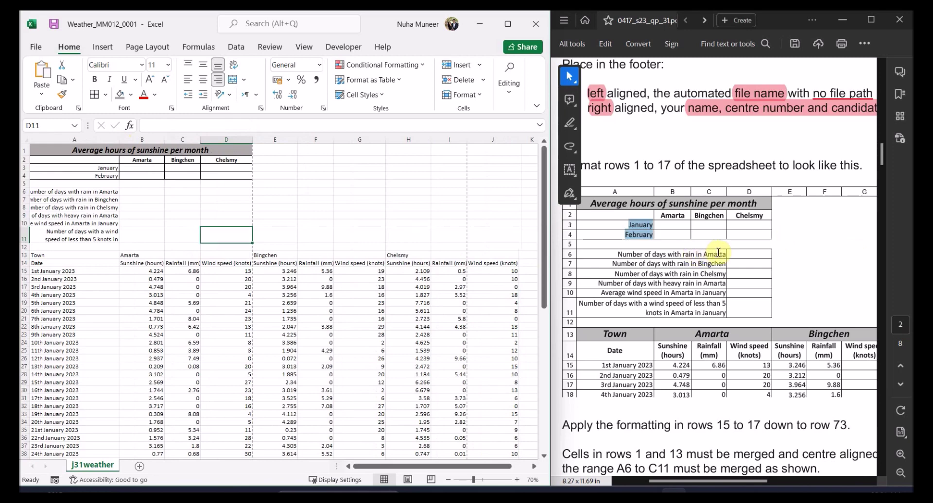
Select the Amarta rain label line in the exam paper for reference.
left_click_drag(725, 254, 617, 254)
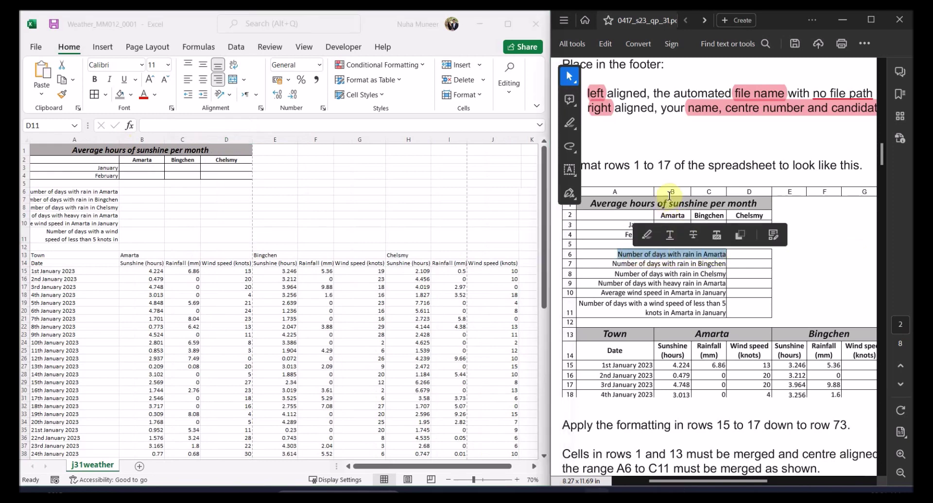
double_click(704, 203)
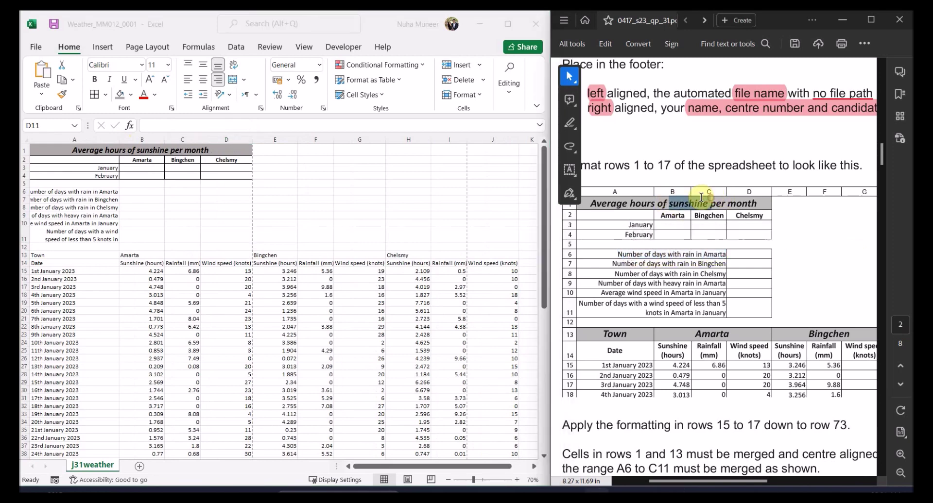
triple_click(715, 254)
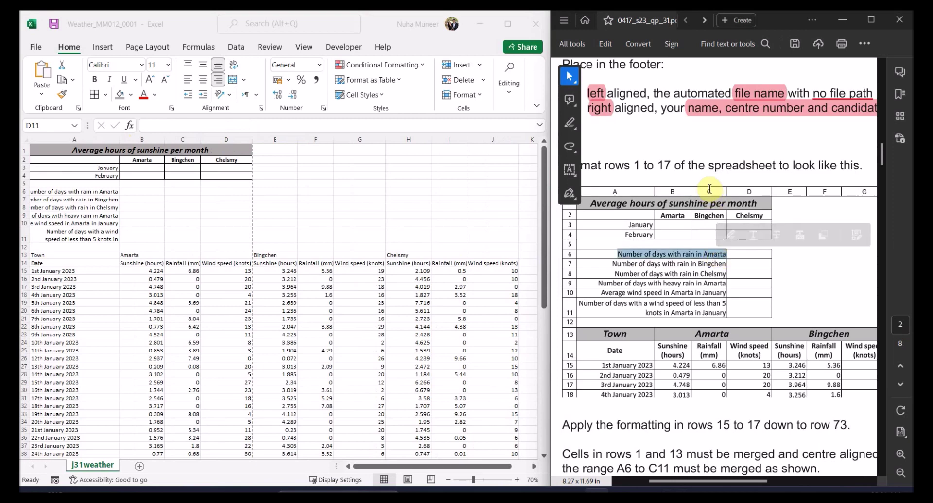
left_click(241, 233)
Merge and centre each row's label across A:C for rows 6 through 11.
left_click_drag(104, 193, 185, 190)
left_click(233, 79)
left_click_drag(114, 199, 173, 197)
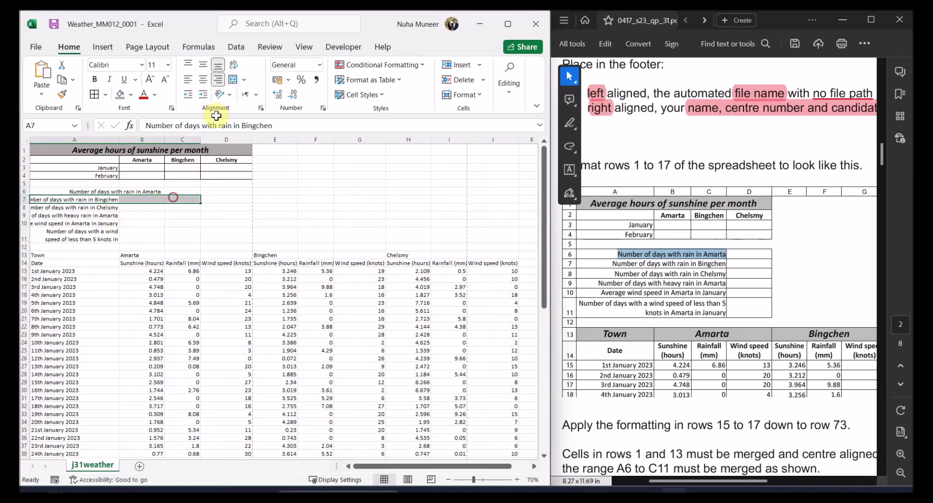
left_click(233, 79)
left_click_drag(110, 209, 165, 205)
left_click(233, 80)
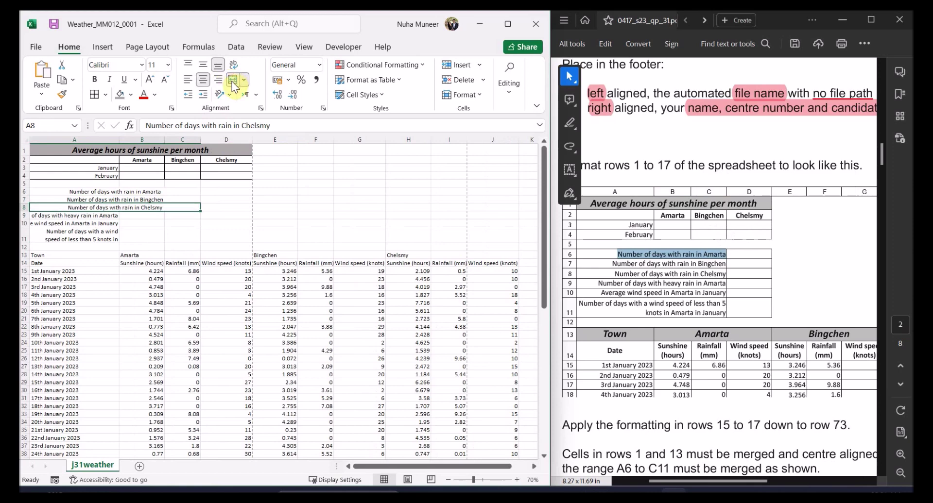
left_click_drag(115, 217, 187, 216)
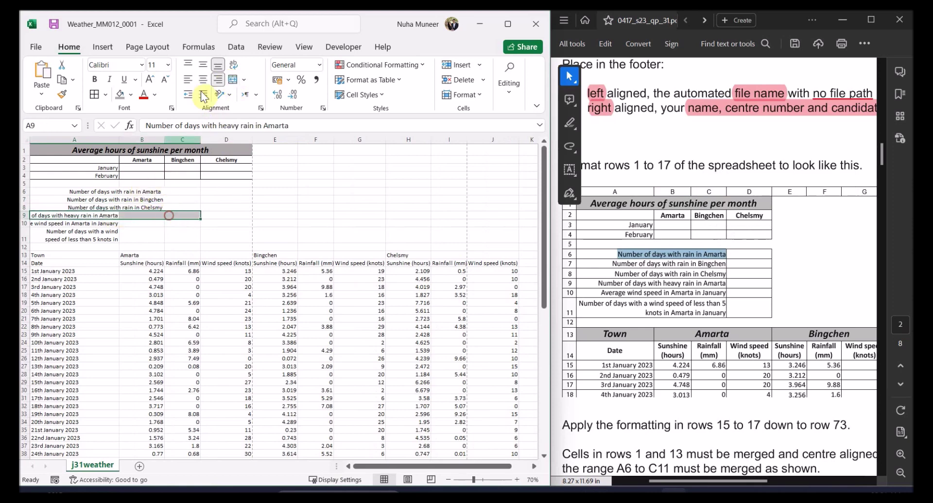
left_click(233, 83)
left_click_drag(73, 224, 171, 223)
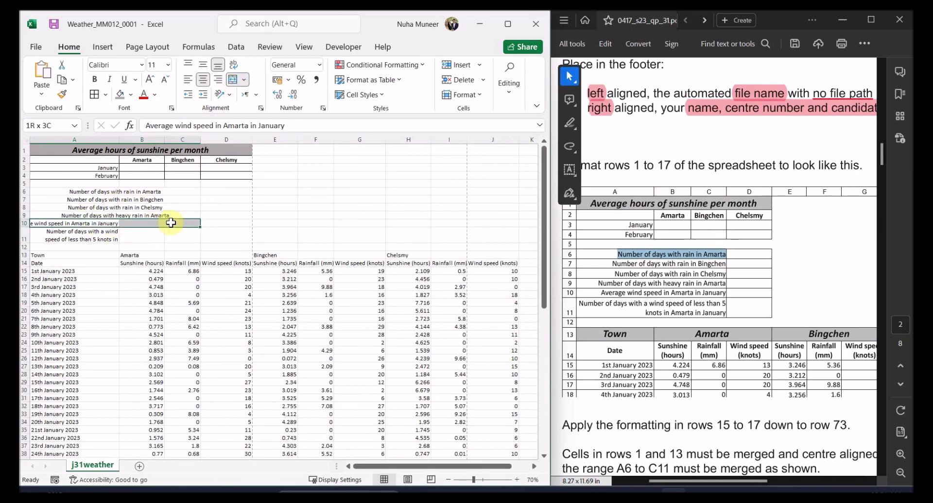
left_click(234, 81)
left_click_drag(114, 239, 169, 232)
left_click(233, 80)
Right-align the merged labels in A6:C11.
left_click_drag(169, 191, 171, 239)
left_click(219, 80)
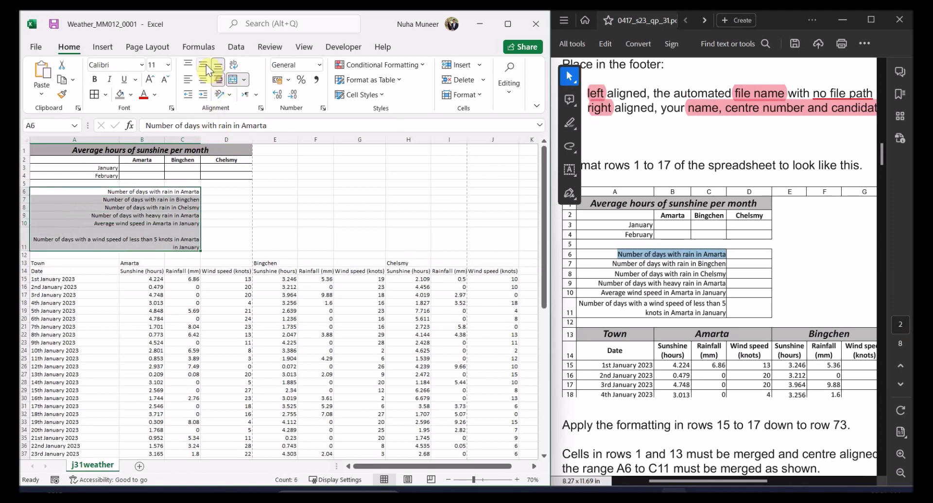
left_click(233, 242)
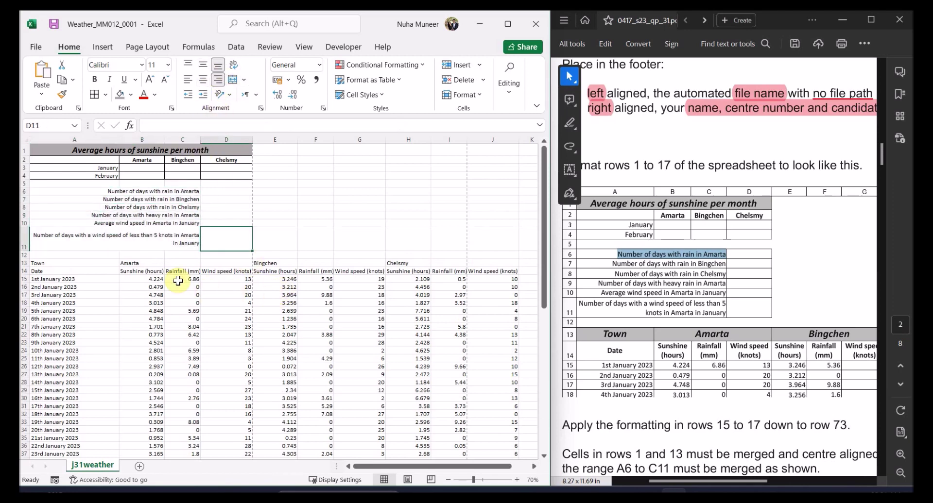
Shorten and autofit row 11, then resize column A so the label wraps after 'less than 5'.
left_click_drag(30, 251, 25, 244)
double_click(30, 245)
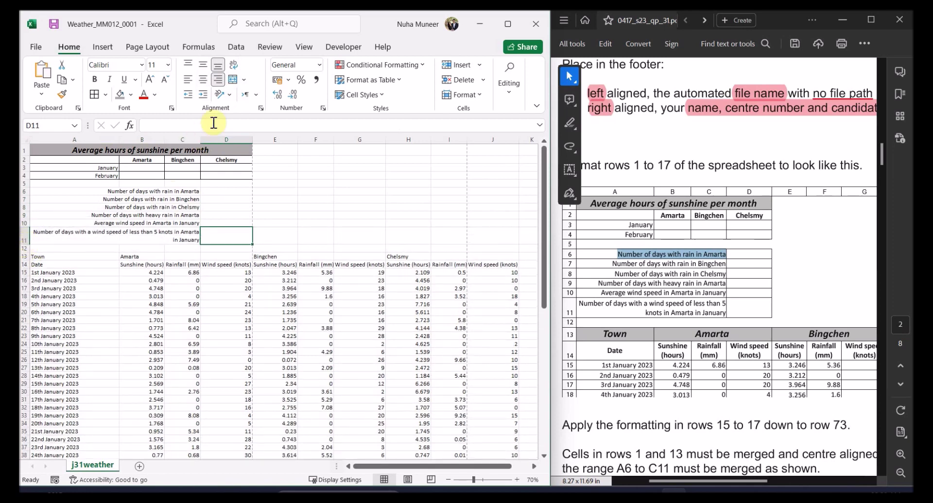
left_click_drag(121, 143, 101, 145)
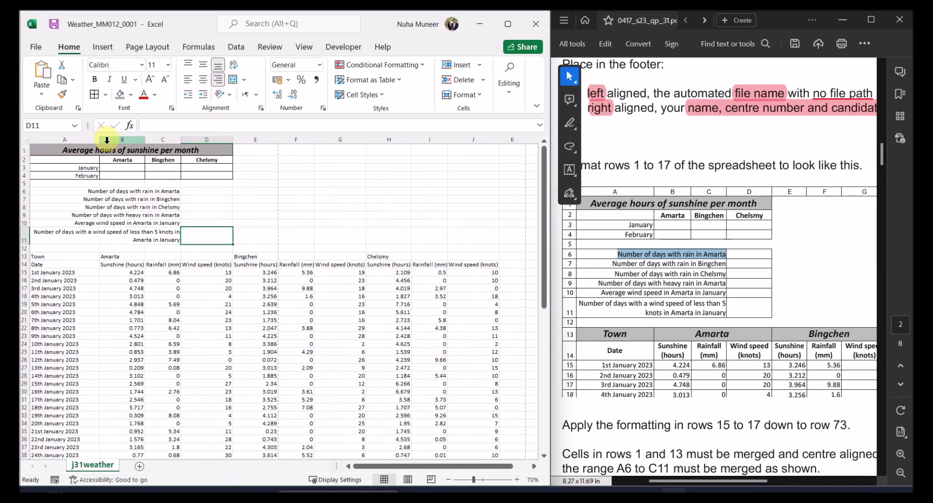
left_click_drag(98, 139, 131, 139)
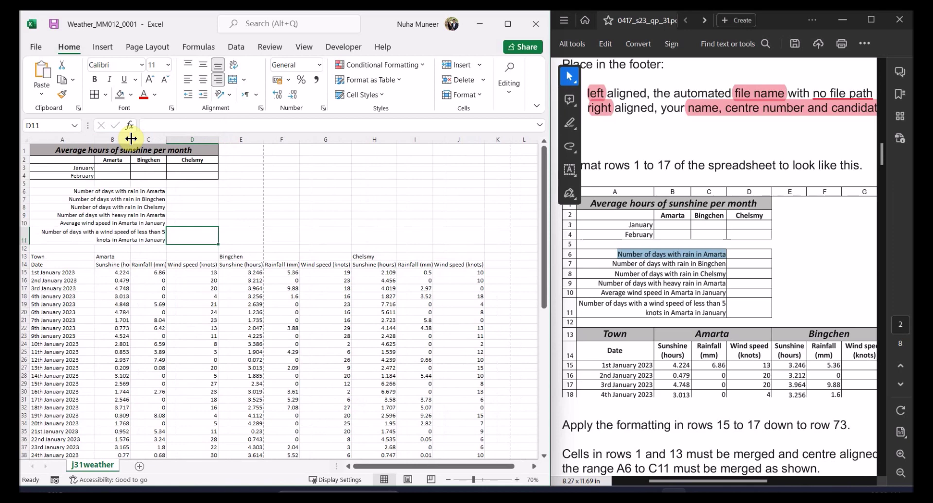
left_click(183, 238)
scroll(212, 231, "up", 2)
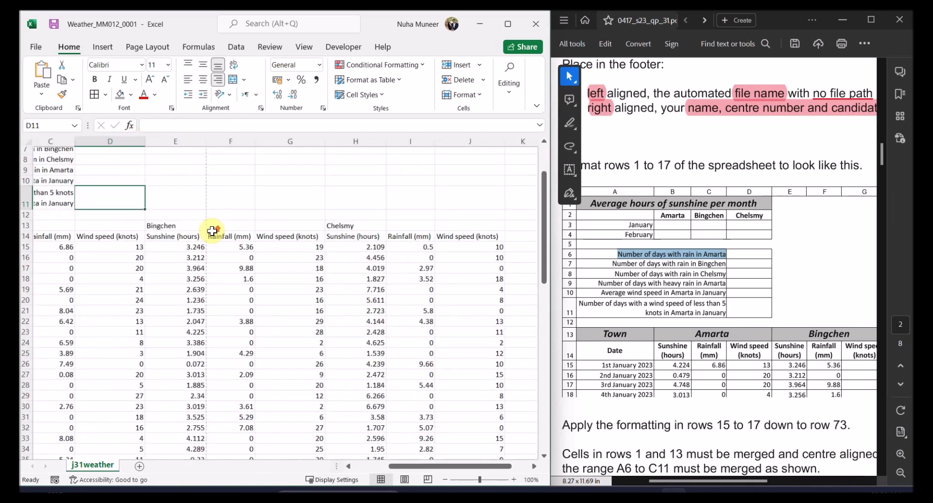
scroll(214, 234, "up", 2)
left_click_drag(441, 468, 389, 464)
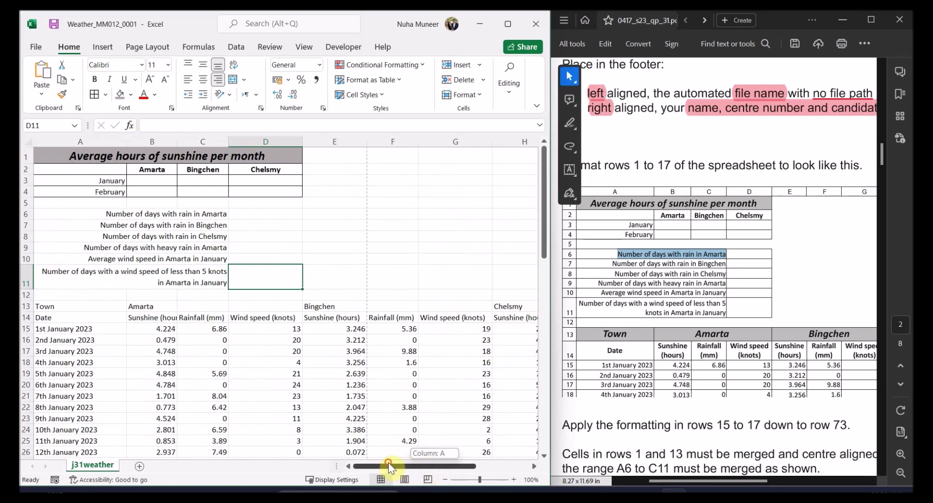
left_click_drag(262, 219, 194, 278)
left_click(94, 95)
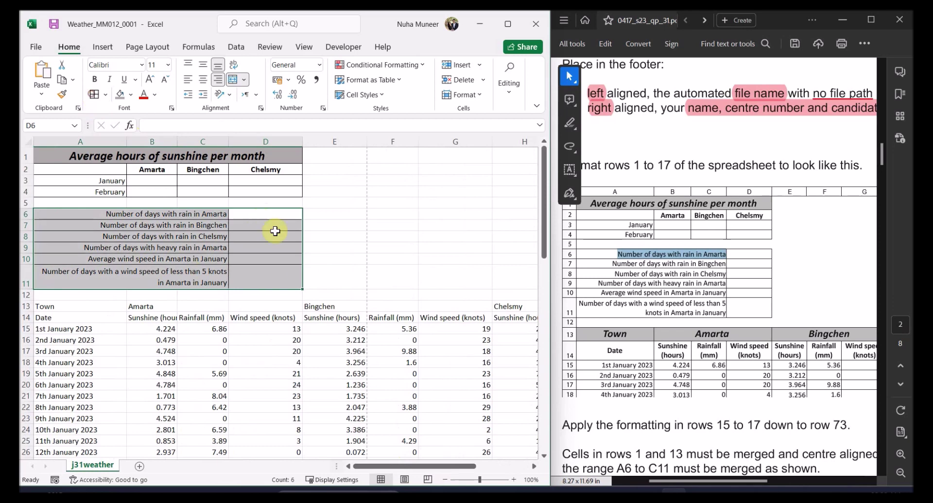
left_click(304, 275)
left_click_drag(118, 204, 277, 196)
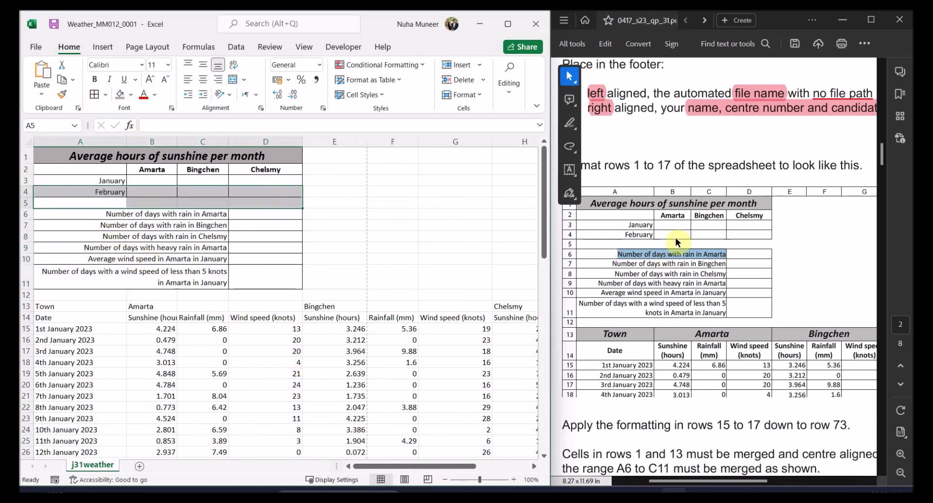
left_click(221, 256)
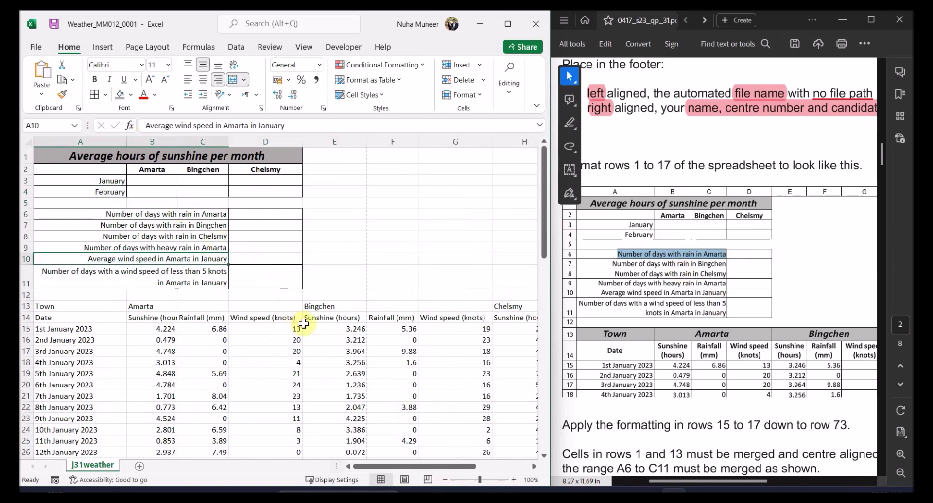
scroll(298, 329, "down", 1)
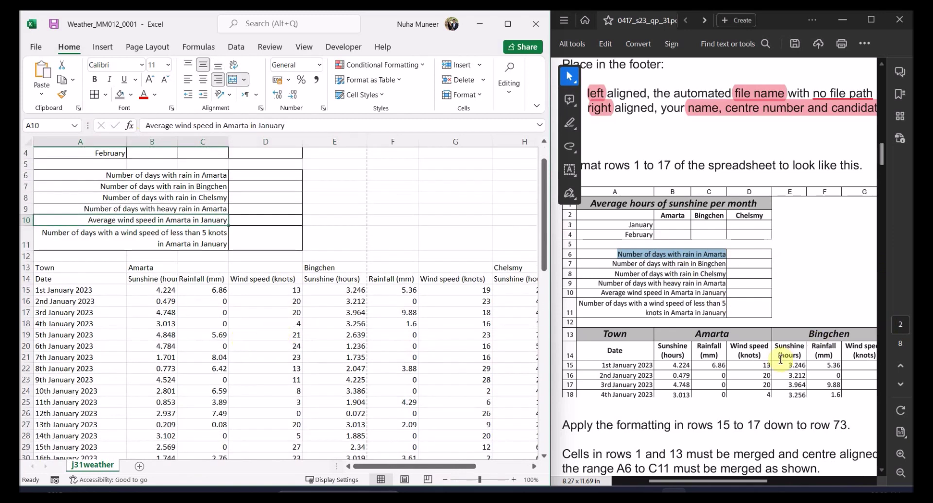
mouse_move(739, 481)
left_mouse_down()
mouse_move(807, 480)
mouse_move(726, 479)
left_mouse_up()
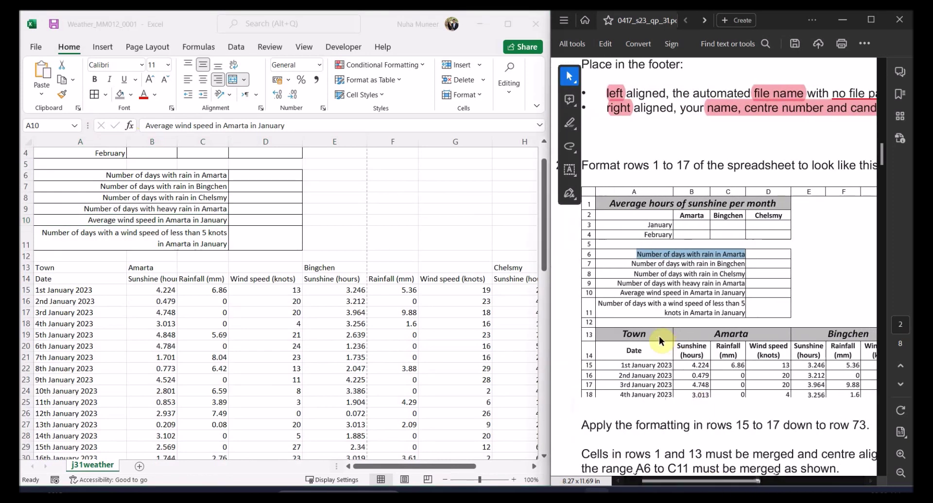
double_click(634, 334)
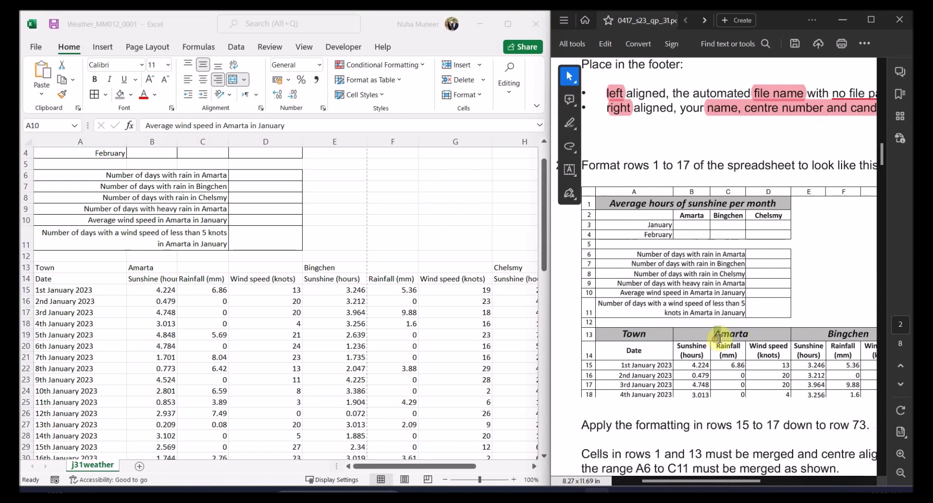
left_click(78, 268)
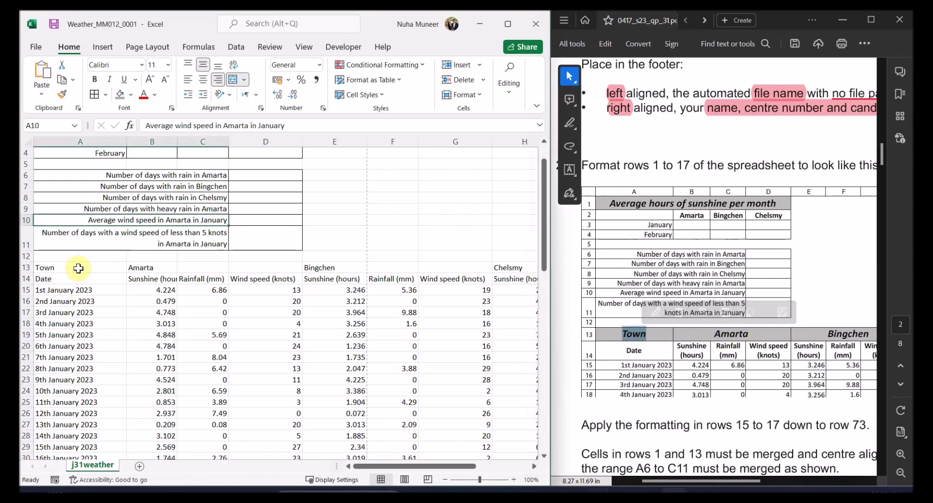
Select the row 13 headings from Town to Chelsmy and make them bold.
left_click_drag(78, 269, 475, 269)
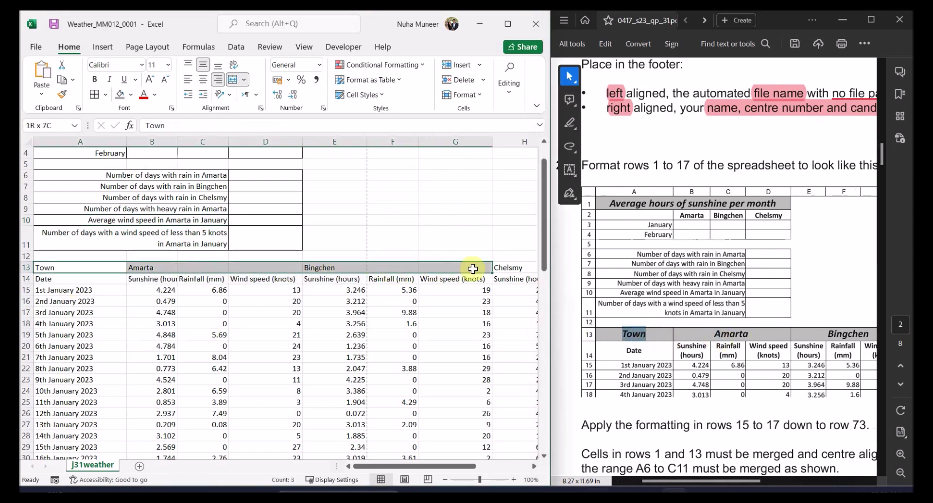
left_click_drag(405, 467, 456, 465)
left_click_drag(666, 481, 739, 481)
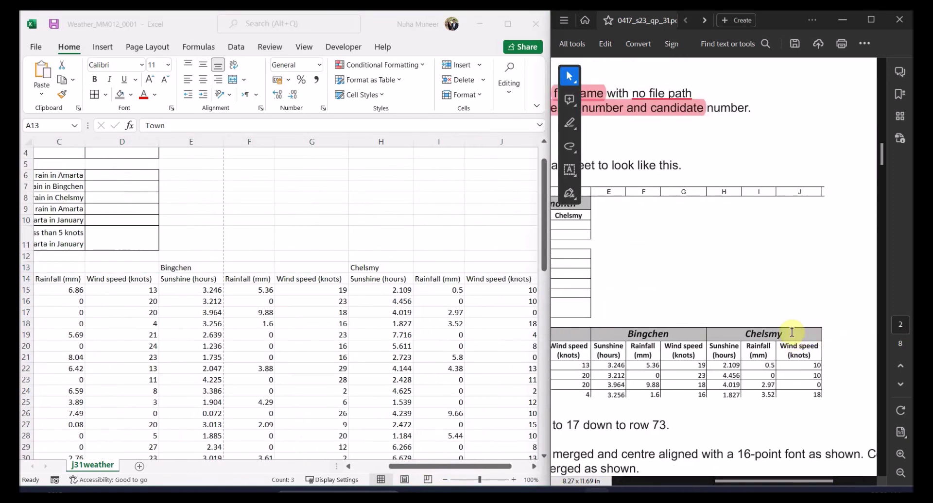
left_click(491, 268, "shift")
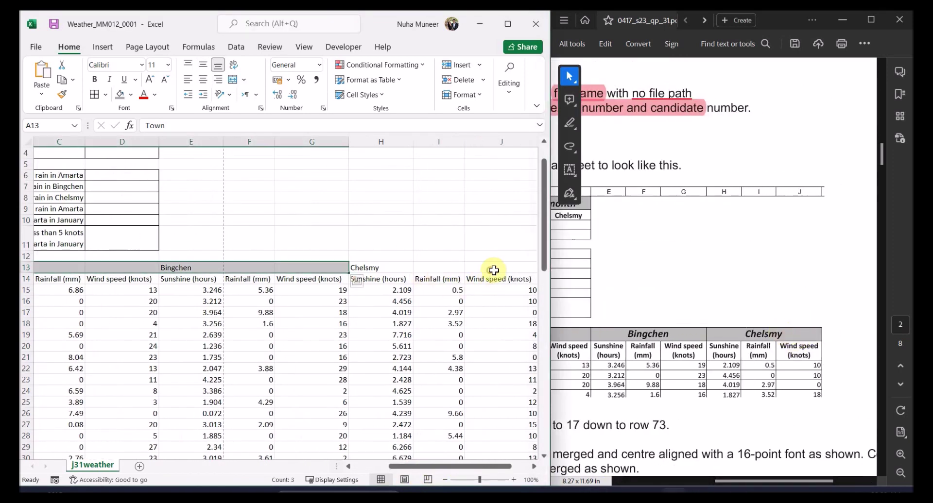
left_click(94, 93)
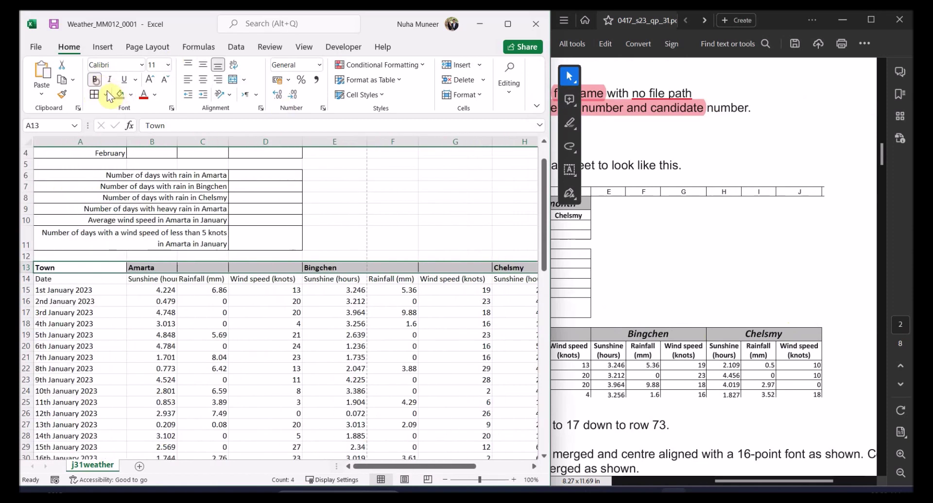
scroll(150, 239, "up", 1)
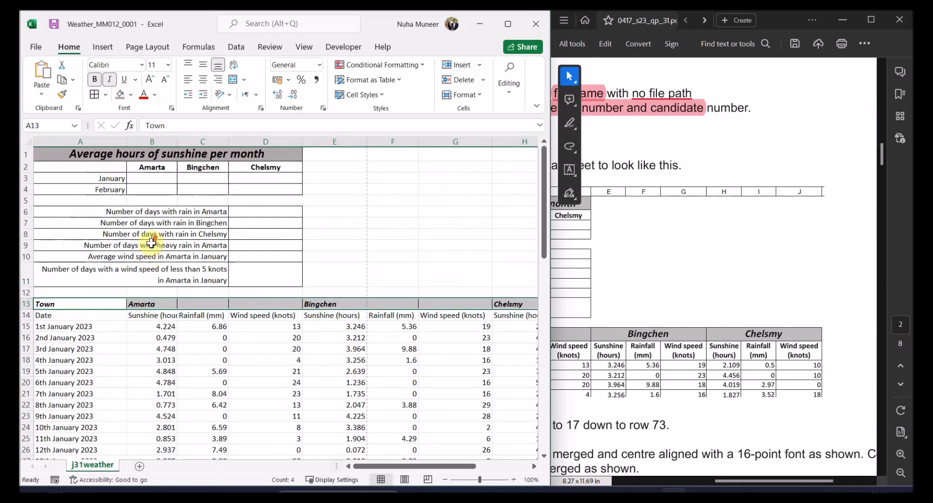
left_click_drag(745, 480, 676, 481)
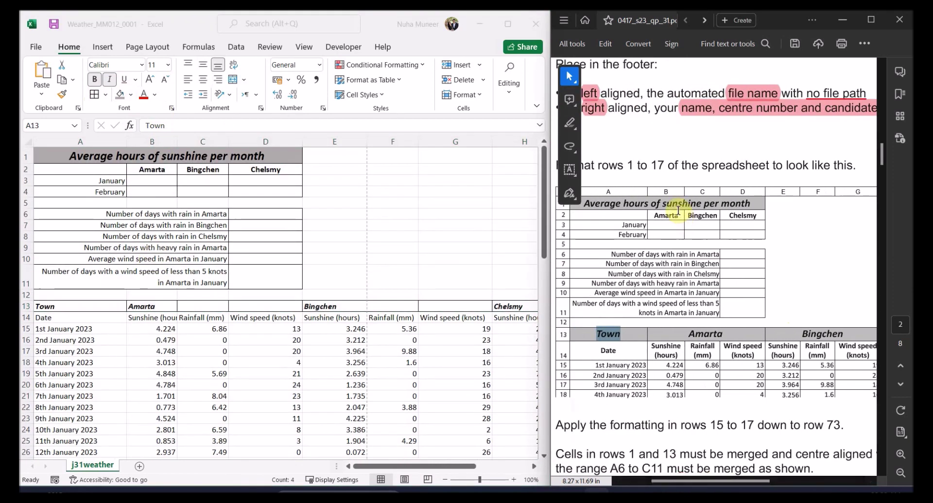
left_click(186, 160)
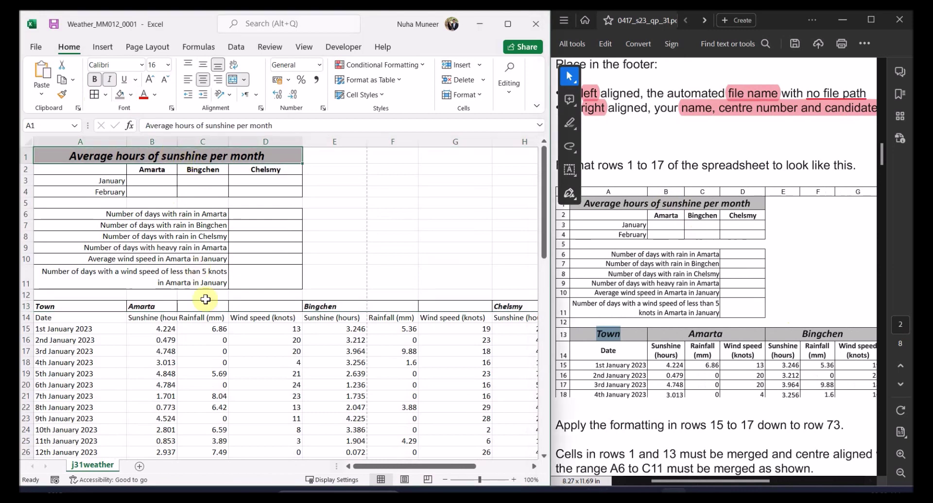
Enlarge the row 13 headings to 16 point and give them a grey fill.
left_click_drag(94, 309, 435, 306)
left_click(150, 79)
left_click(150, 80)
left_click(150, 80)
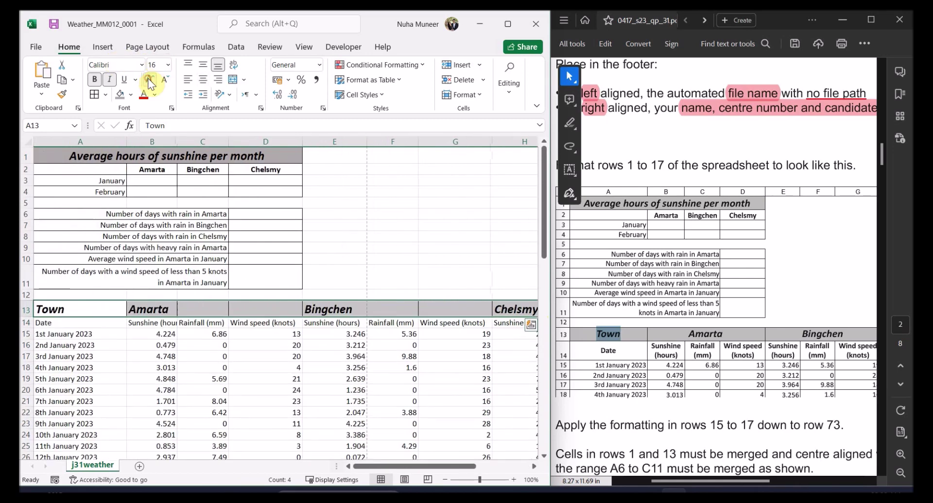
left_click(120, 95)
left_click(214, 356)
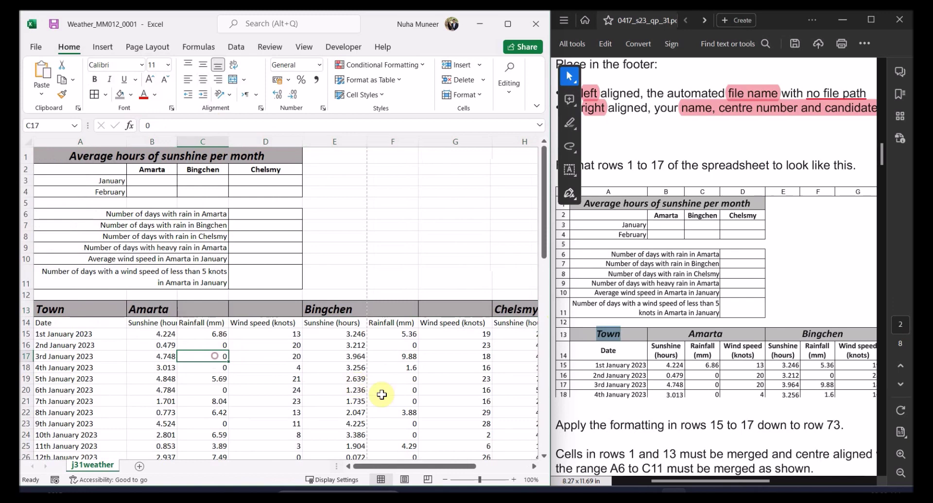
Reduce the row 13 town headings and the sheet title to 14-point font.
left_click(27, 314)
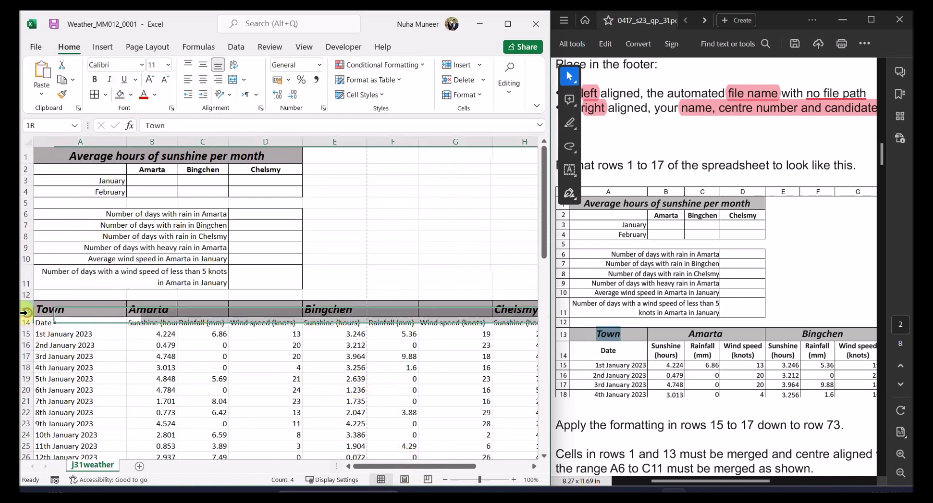
left_click(164, 81)
left_click(27, 156)
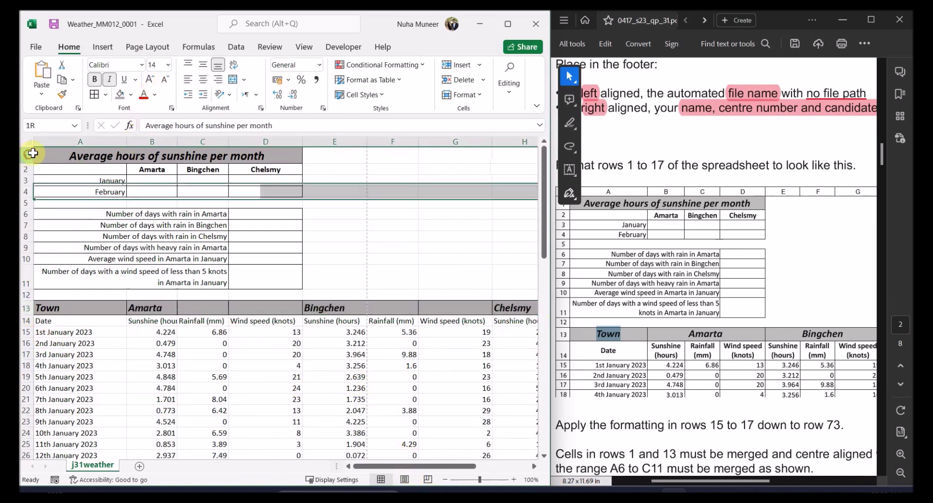
left_click(166, 83)
left_click(211, 236)
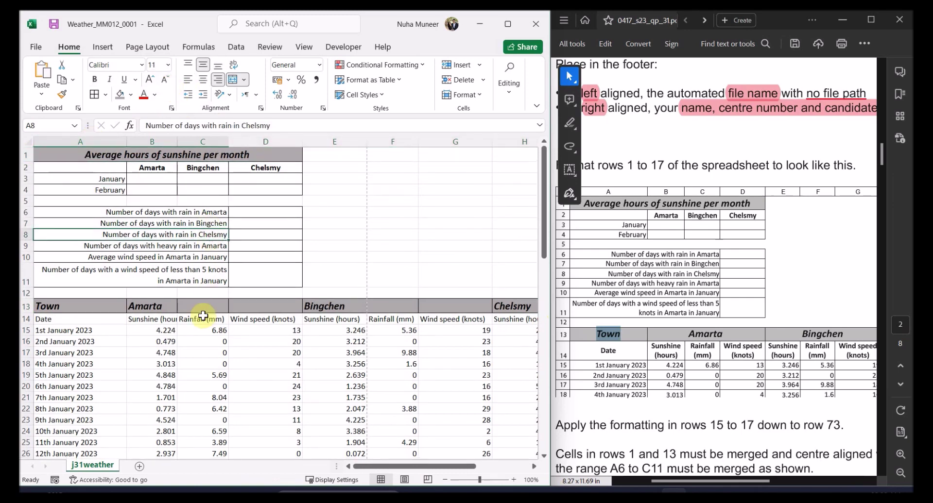
left_click(196, 307)
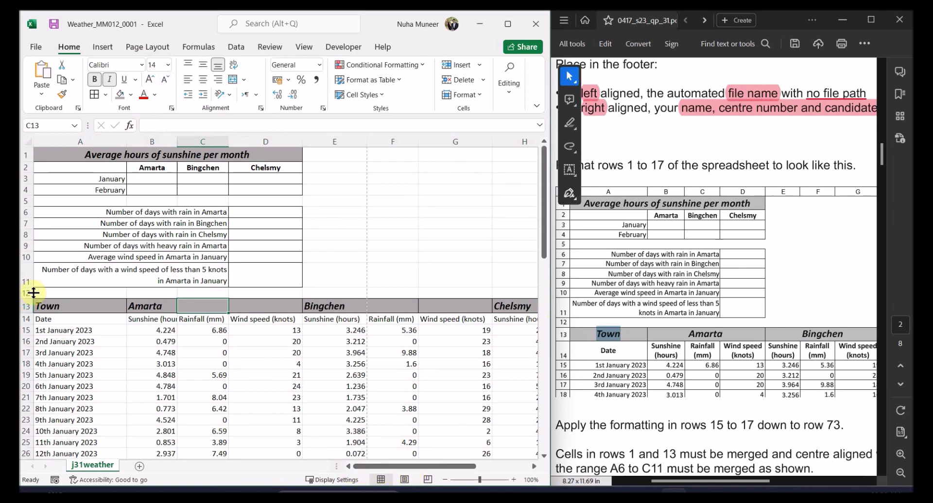
Select the row 14 headings, then select the Town heading cell in A13.
left_click(22, 319)
left_click(153, 363)
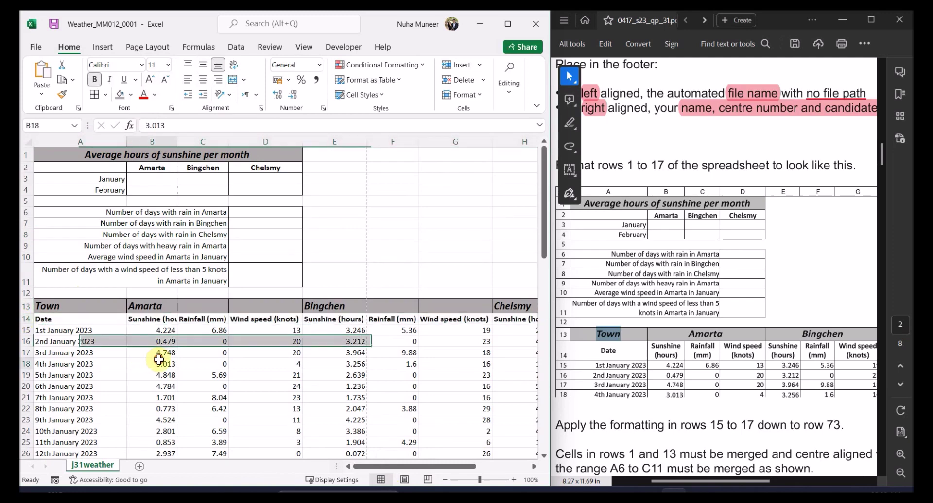
left_click(81, 307)
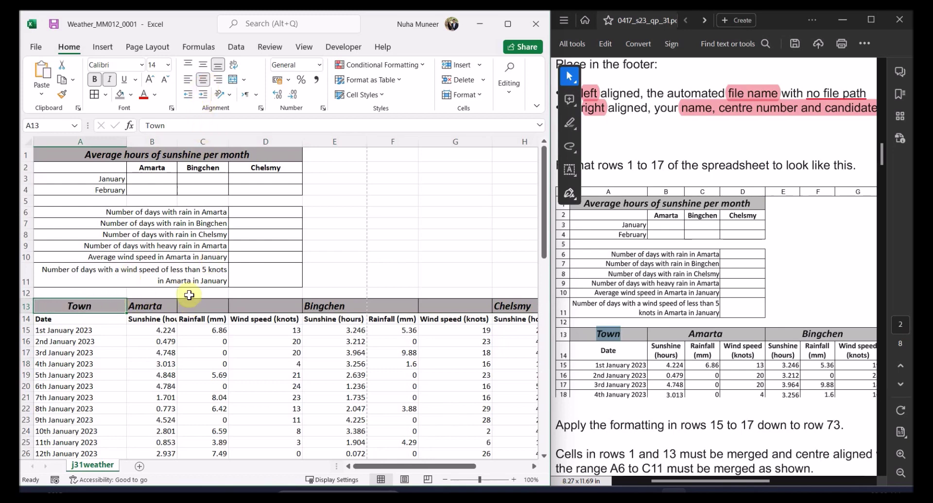
Merge and centre Amarta over B13:D13 and Bingchen over E13:G13.
left_click_drag(160, 305, 235, 302)
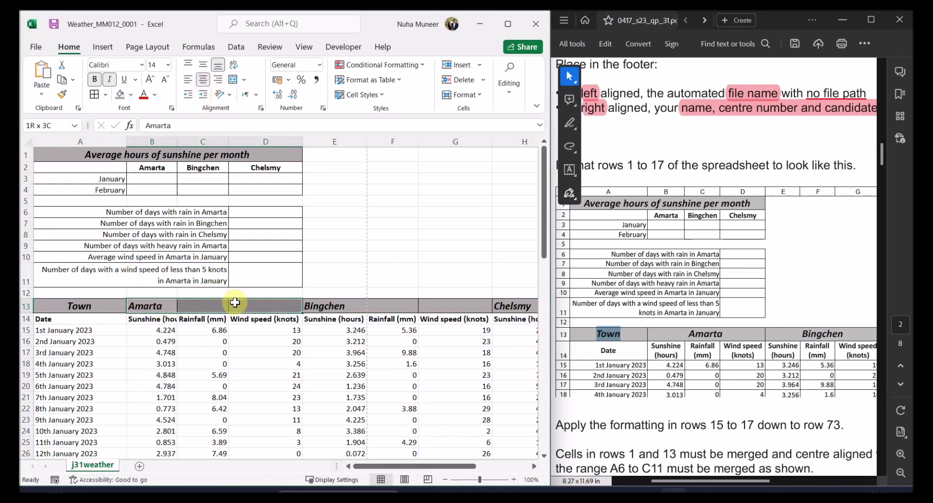
left_click(233, 79)
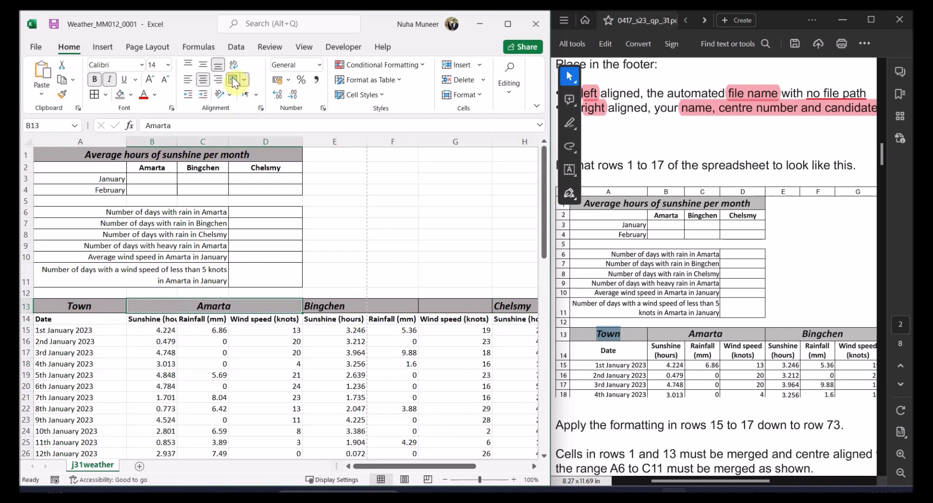
left_click(334, 306)
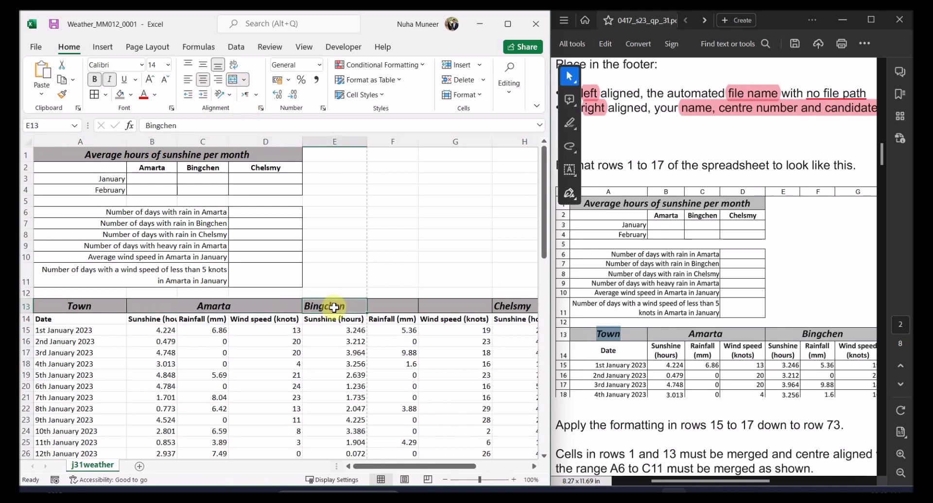
left_click_drag(334, 307, 430, 307)
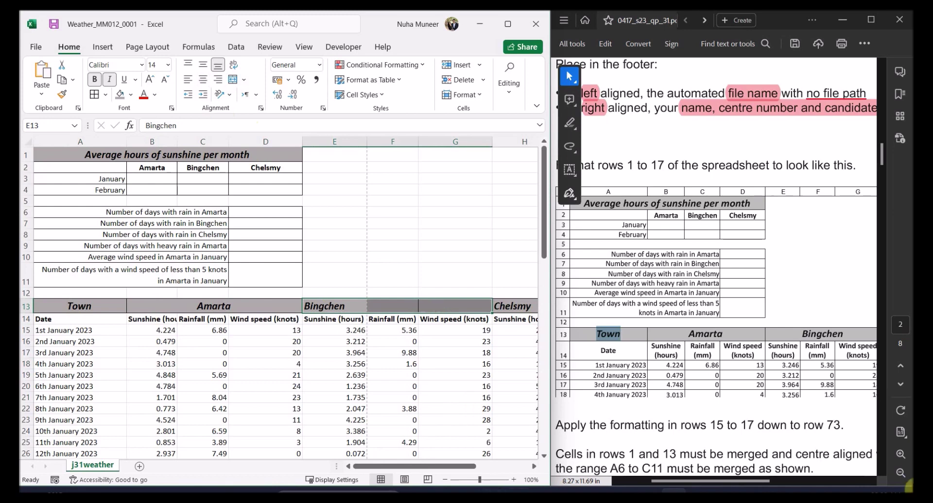
left_click_drag(750, 480, 796, 486)
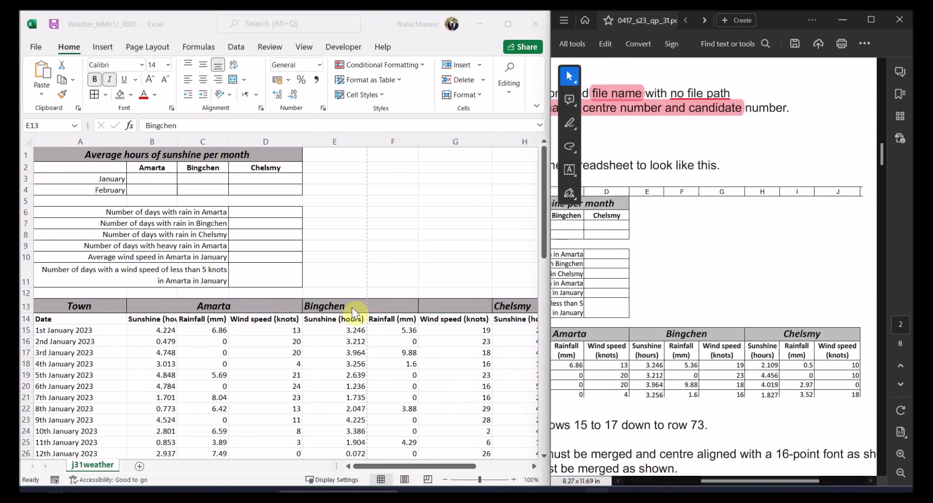
left_click(353, 307)
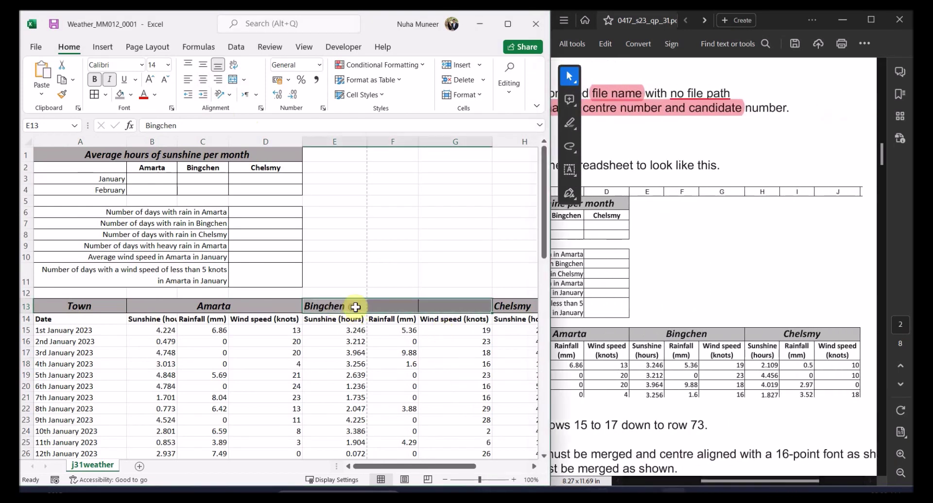
left_click(233, 79)
Merge and centre the Chelsmy heading across H13:J13.
left_click(400, 396)
left_click_drag(411, 466, 457, 465)
left_click_drag(343, 305, 423, 301)
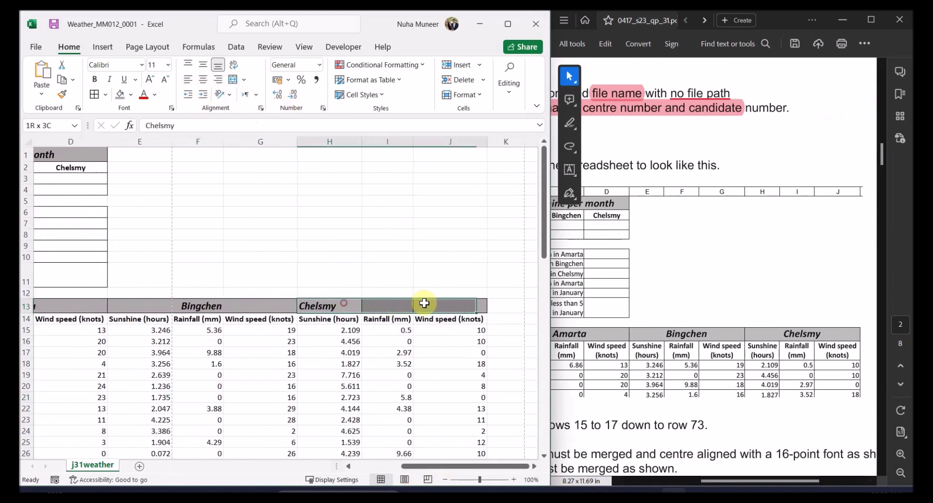
left_click(233, 79)
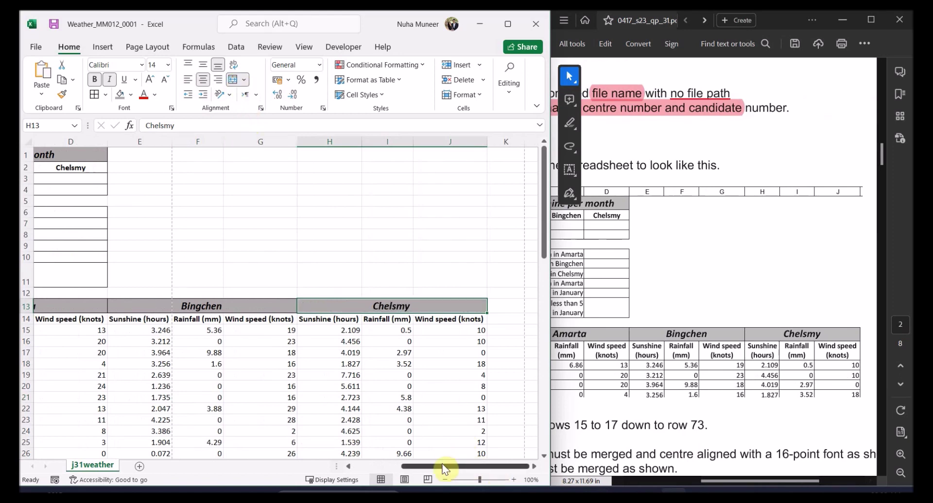
left_click_drag(443, 468, 373, 465)
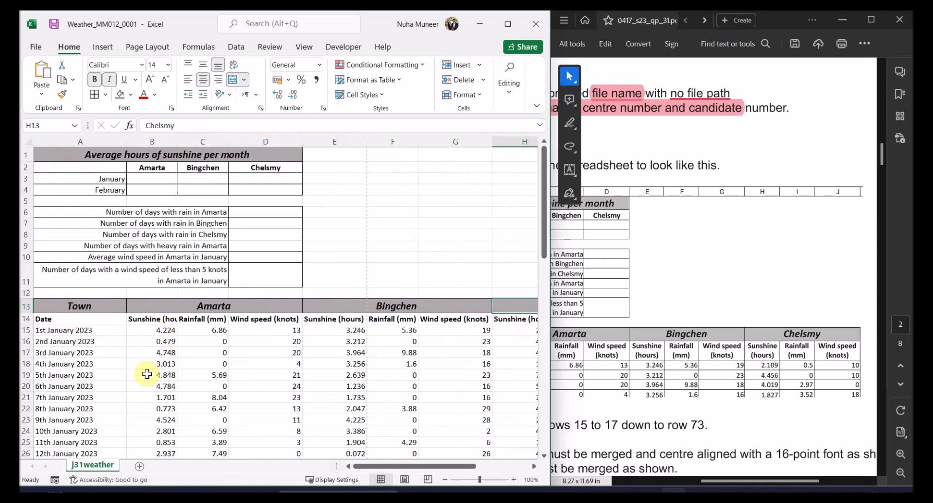
AutoFit every column width so headings like Sunshine (hours) fit.
scroll(147, 375, "down", 2)
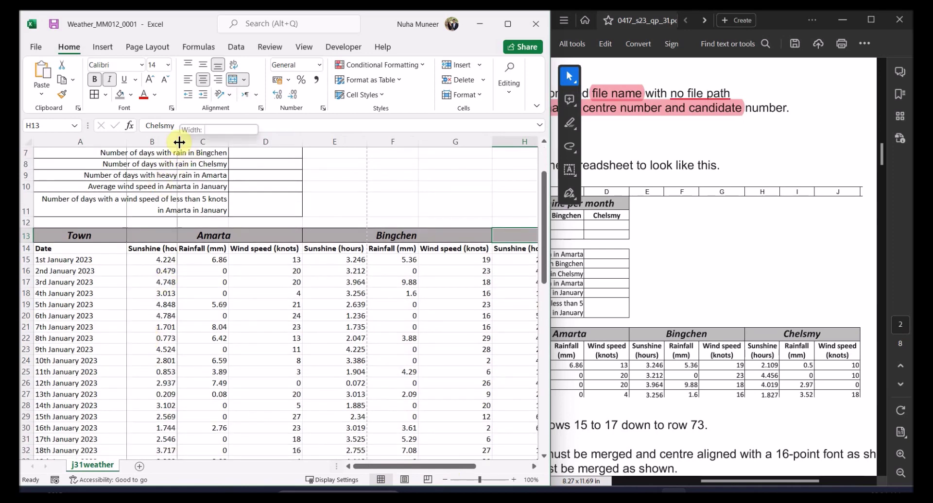
double_click(178, 142)
left_click(28, 140)
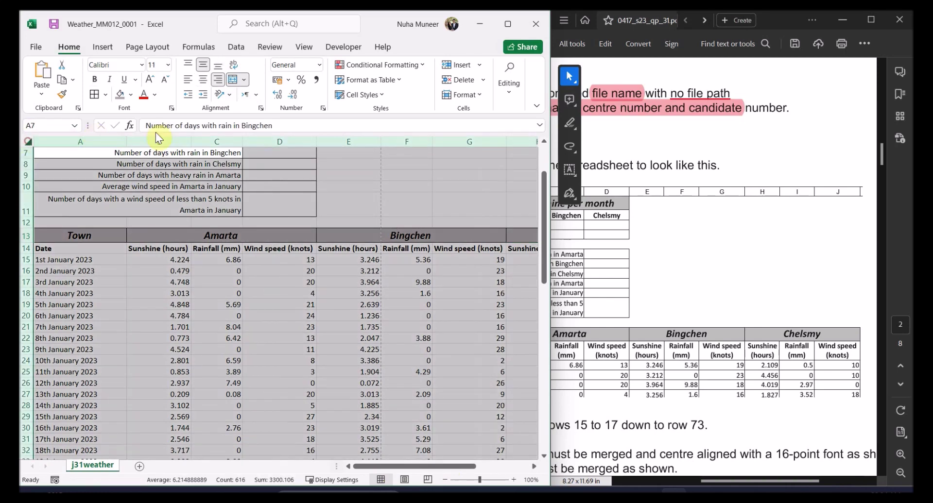
double_click(189, 141)
left_click(165, 327)
scroll(167, 340, "up", 2)
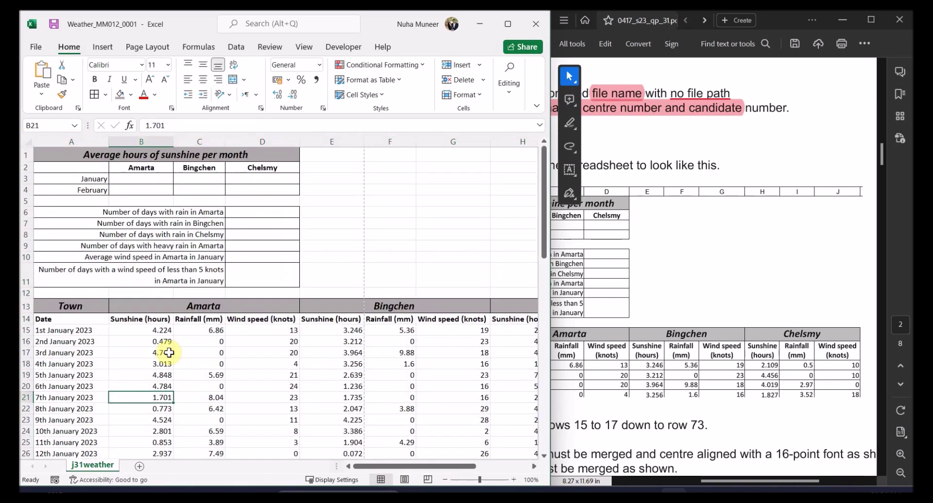
Apply All Borders to the data table A14:J73.
scroll(182, 364, "down", 2)
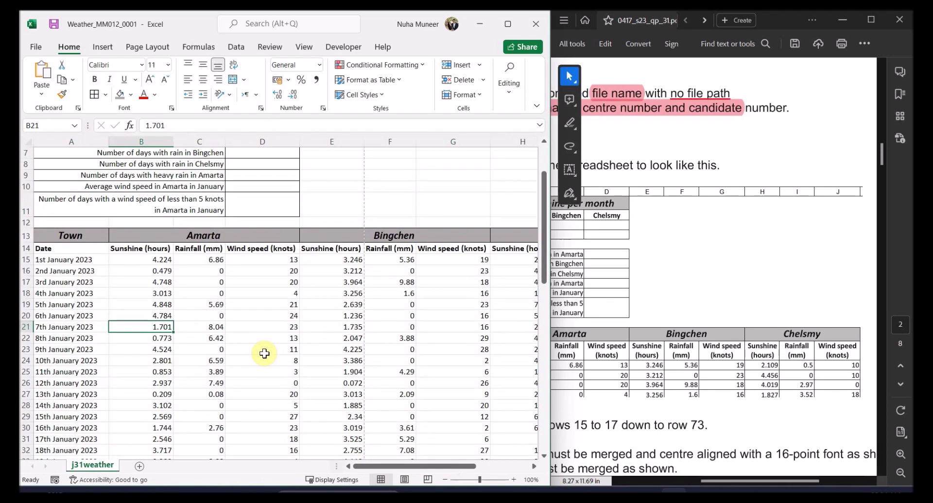
left_click_drag(55, 246, 451, 424)
left_click(93, 94)
scroll(301, 369, "up", 1)
left_click(313, 383)
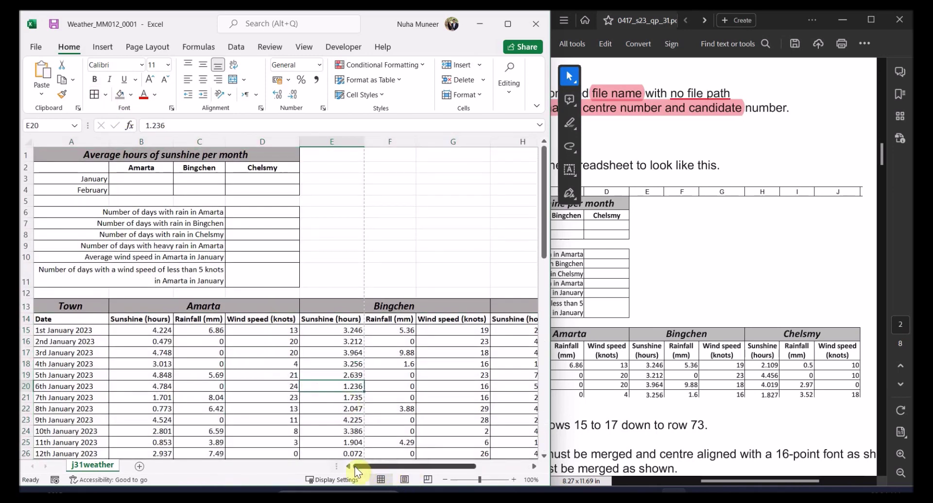
left_click(136, 385)
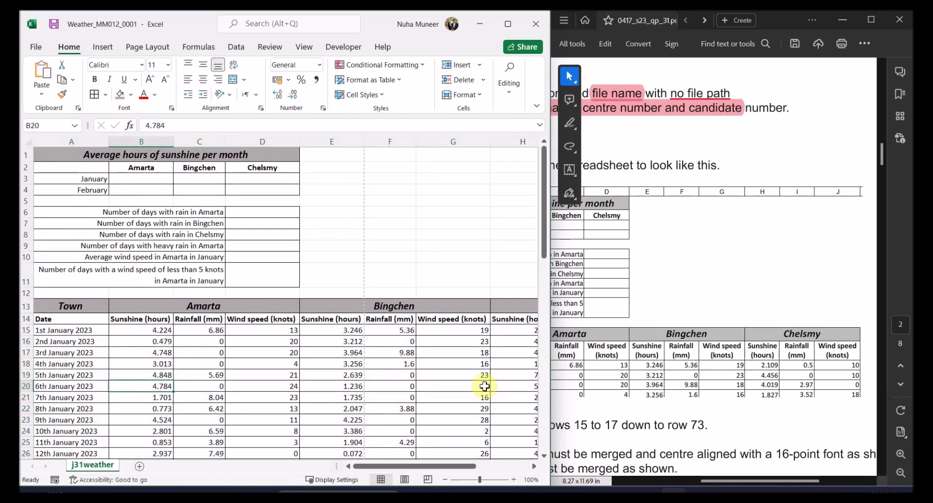
Select the row 14 headings B14:J14 and set them to wrap text.
left_click_drag(721, 481, 669, 482)
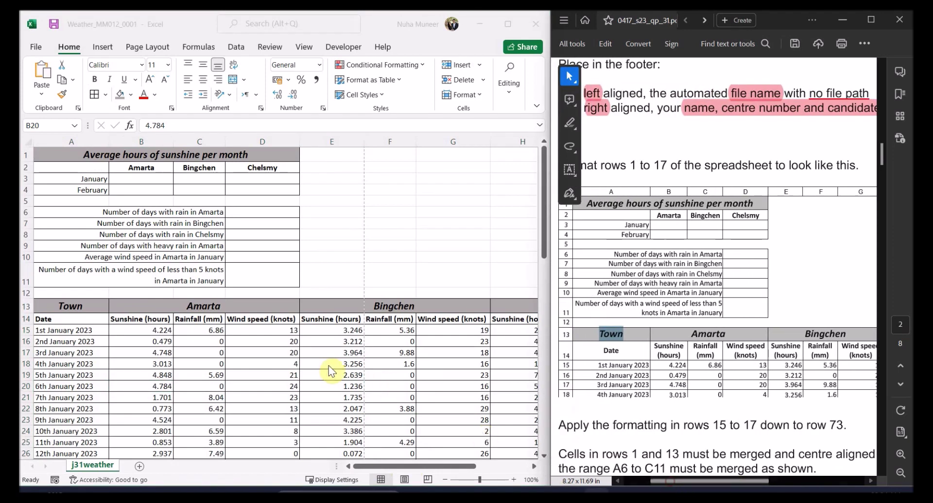
left_click_drag(658, 355, 682, 356)
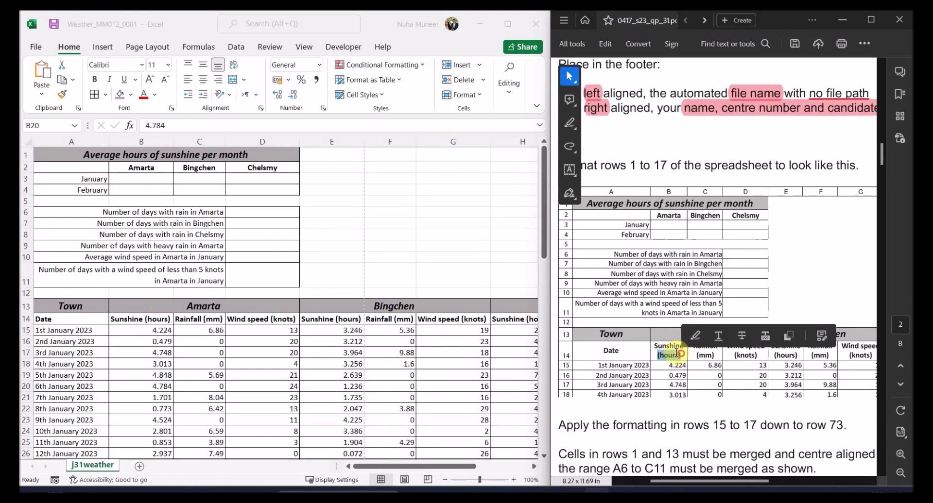
left_click(144, 326)
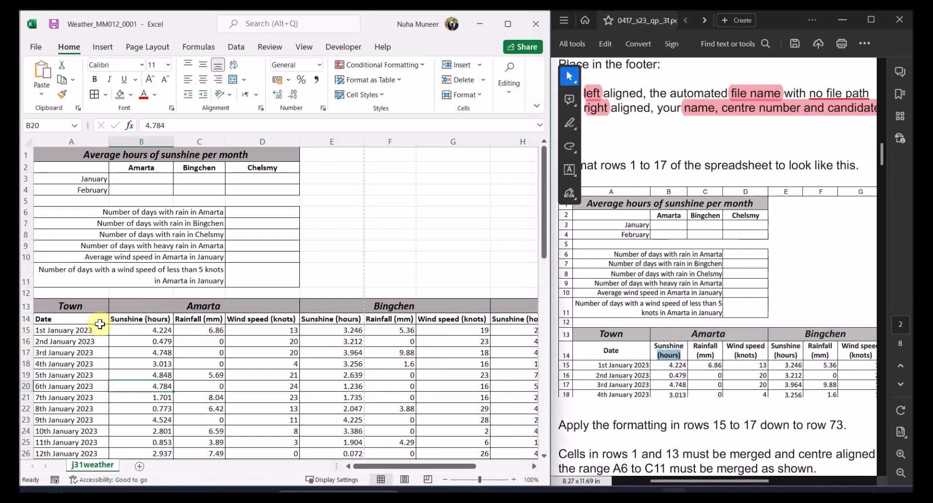
left_click_drag(94, 321, 481, 318)
scroll(204, 273, "left", 3)
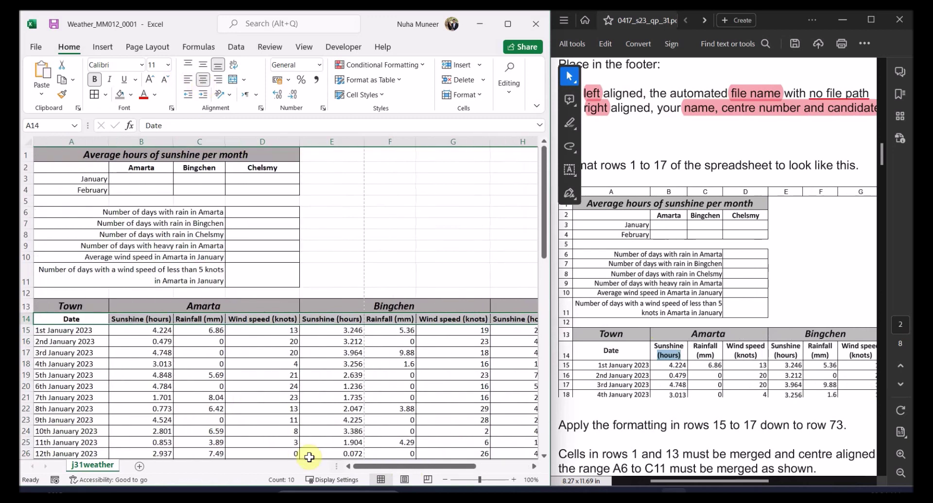
left_click(146, 320)
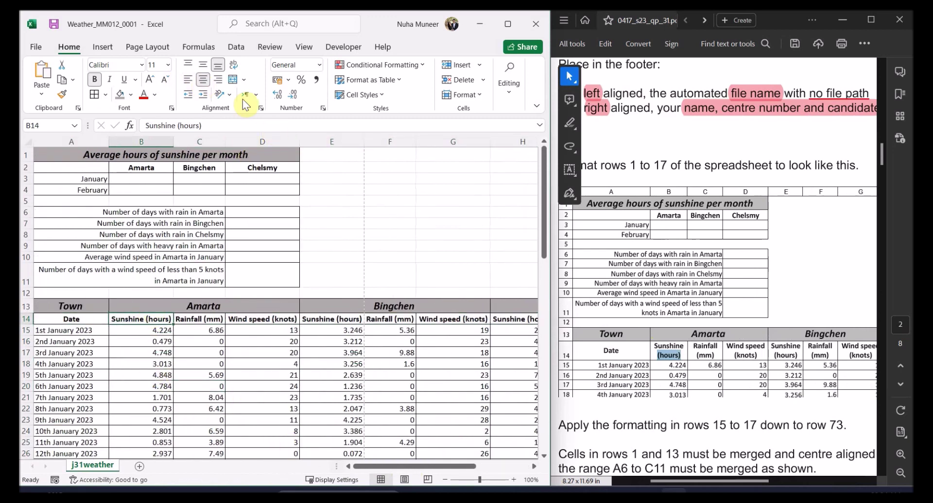
scroll(437, 466, "right", 3)
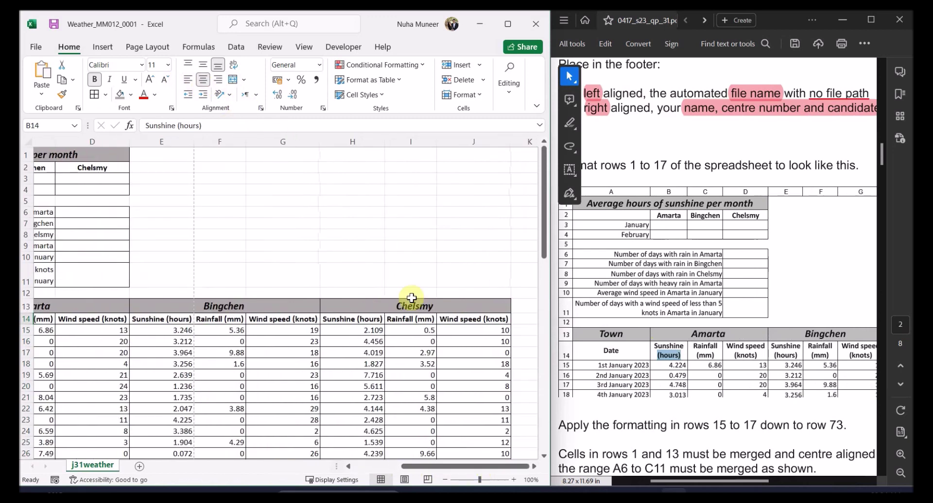
left_click(437, 320, "shift")
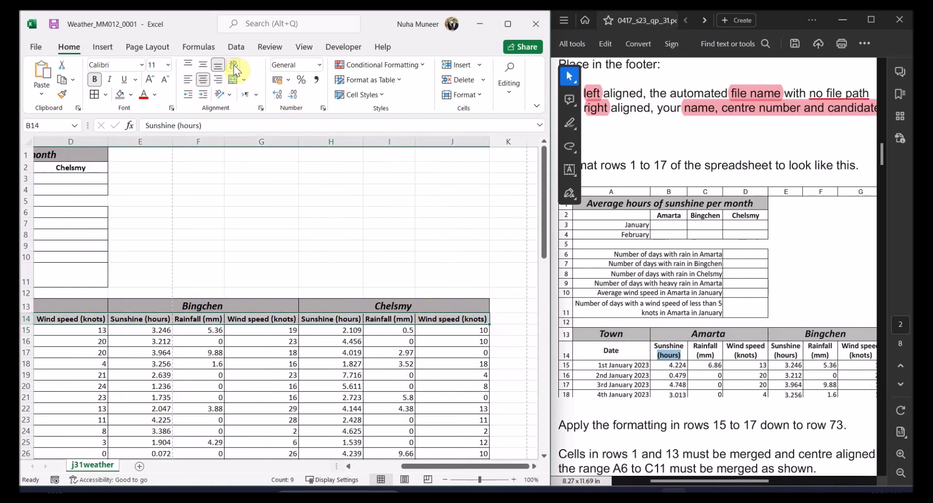
left_click(233, 70)
scroll(323, 358, "left", 3)
left_click(208, 384)
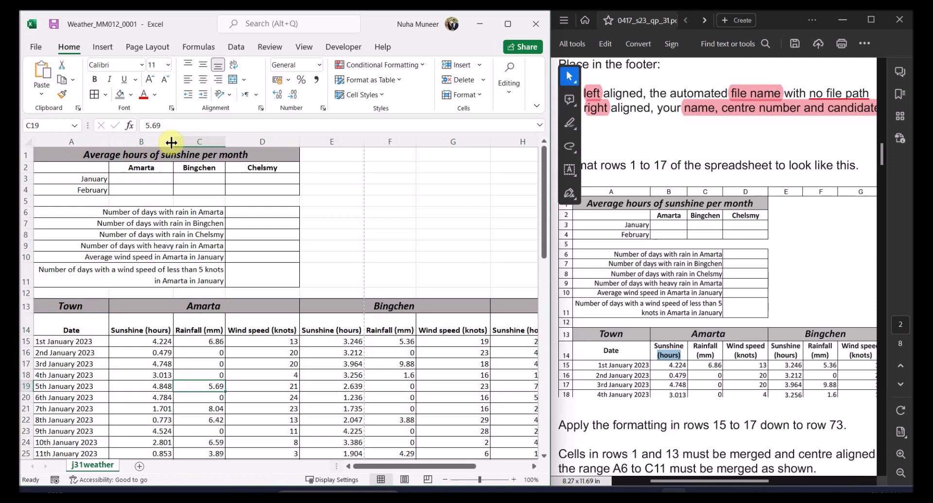
Narrow columns B, D, E, F, I and J so their row 14 headings wrap.
left_click_drag(171, 141, 206, 141)
left_click_drag(281, 141, 272, 141)
left_click_drag(331, 142, 369, 141)
left_click_drag(446, 143, 430, 145)
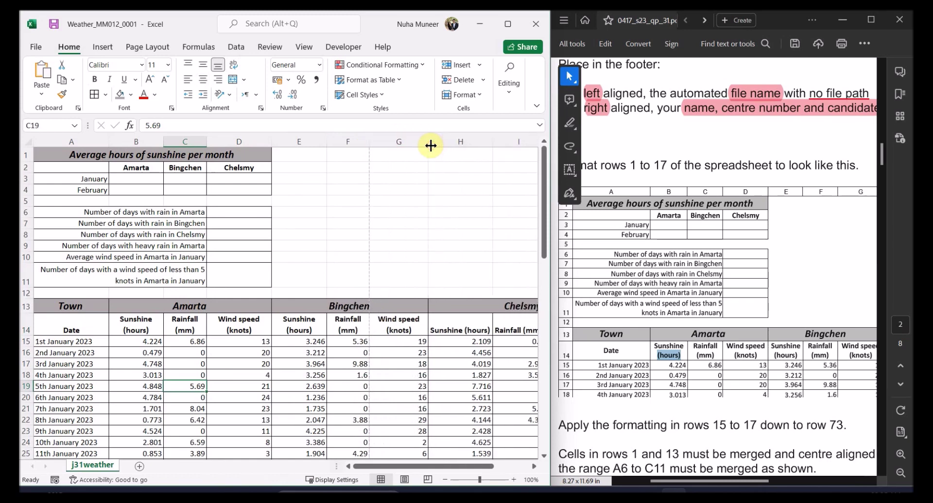
left_click_drag(493, 143, 483, 141)
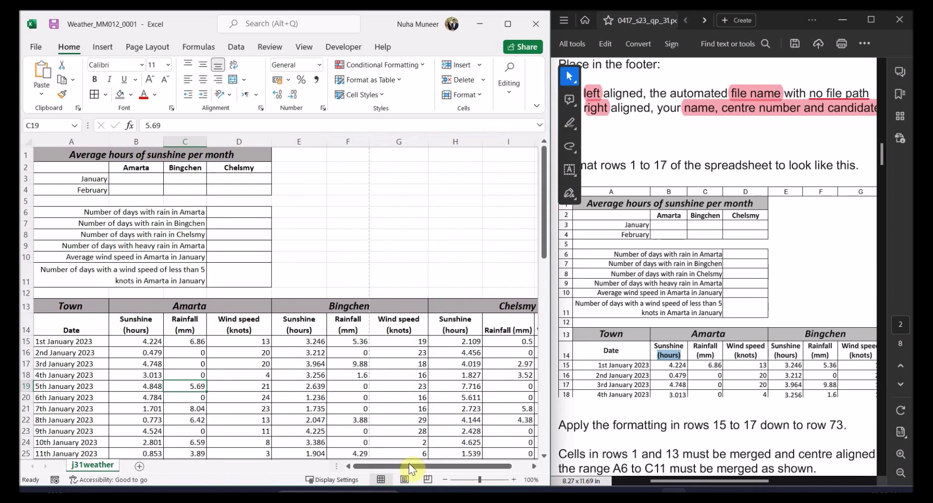
left_click_drag(408, 465, 425, 465)
left_click_drag(456, 144, 450, 142)
left_click_drag(520, 142, 511, 141)
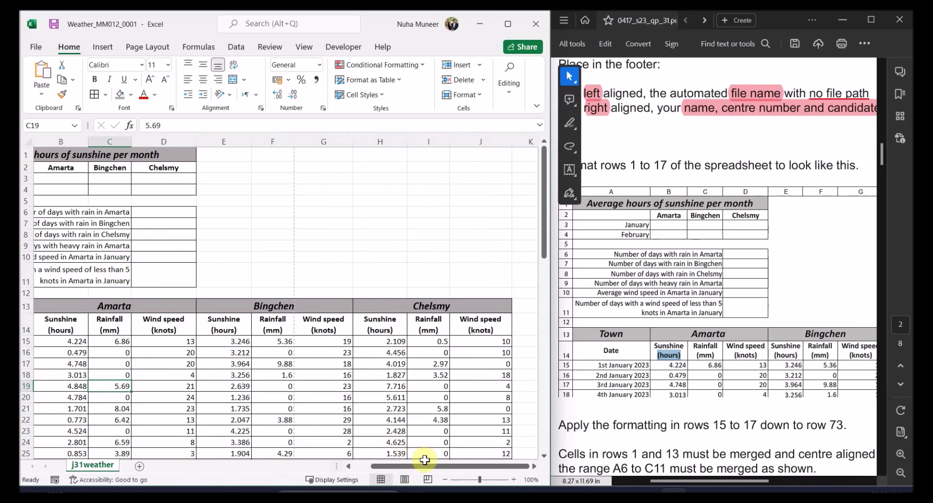
left_click_drag(425, 460, 407, 462)
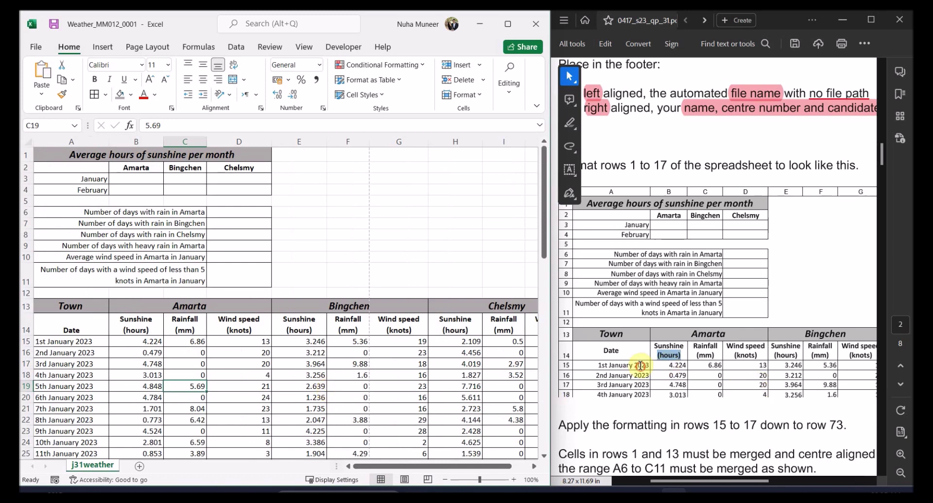
Right-align the dates in A15:A73.
left_click_drag(649, 365, 609, 365)
double_click(620, 375)
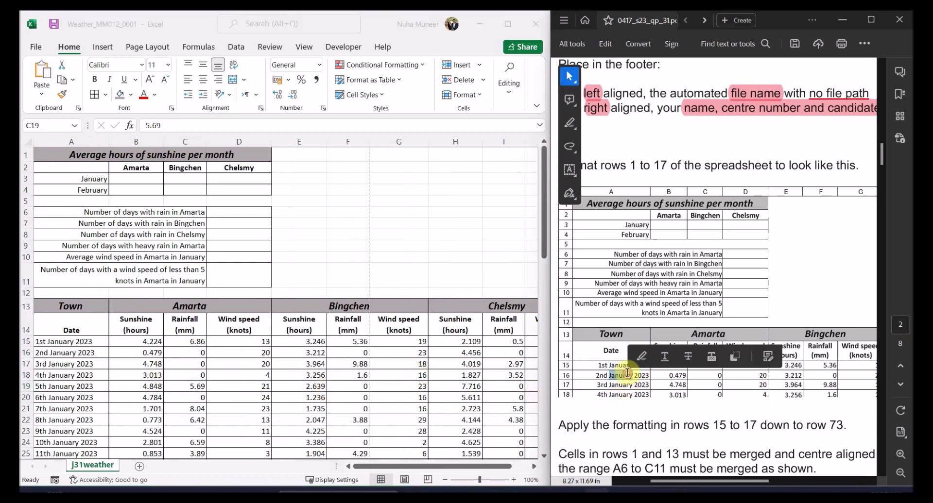
left_click_drag(78, 338, 88, 396)
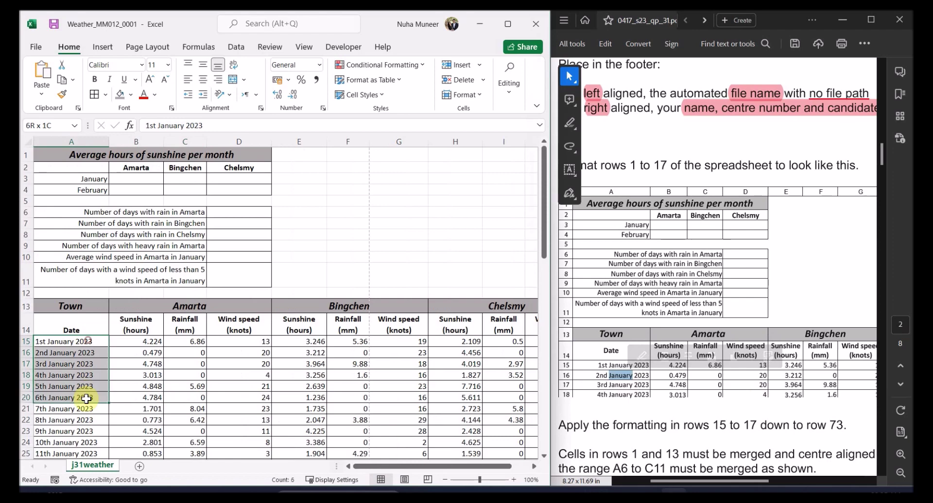
scroll(88, 392, "down", 7)
scroll(87, 400, "down", 10)
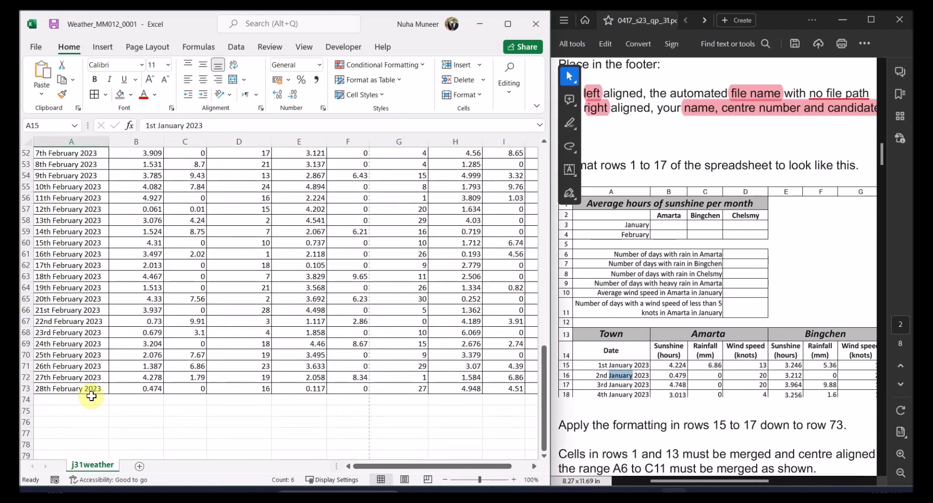
left_click(89, 391, "shift")
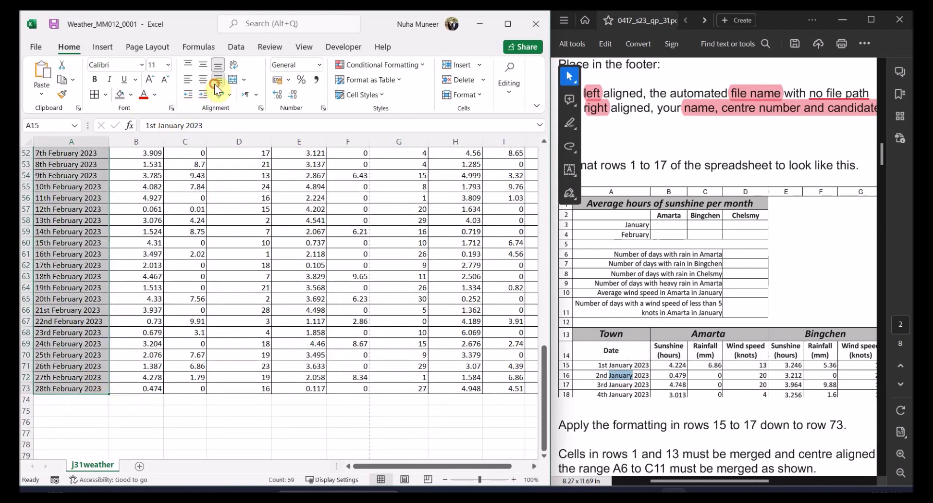
left_click(217, 82)
scroll(267, 343, "up", 16)
left_click(235, 370)
Vertically centre the heading row 14, including Date in A14.
left_click(79, 293)
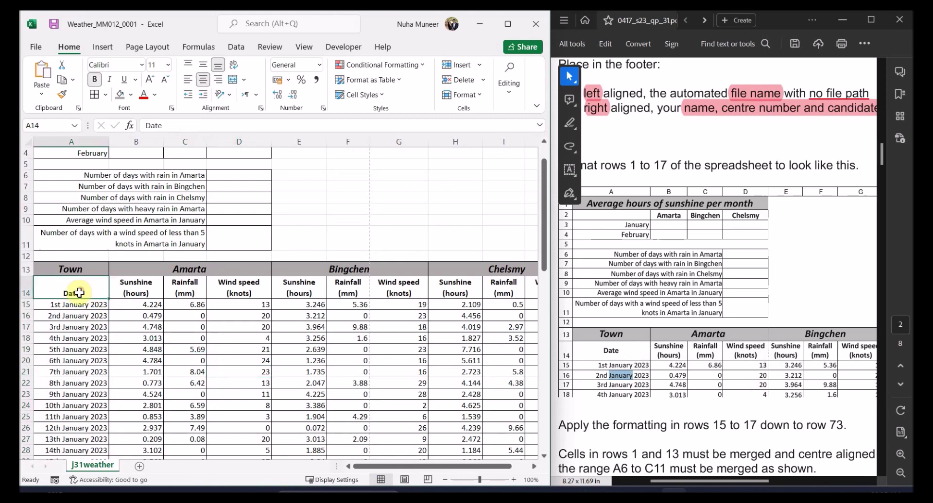
left_click(26, 293)
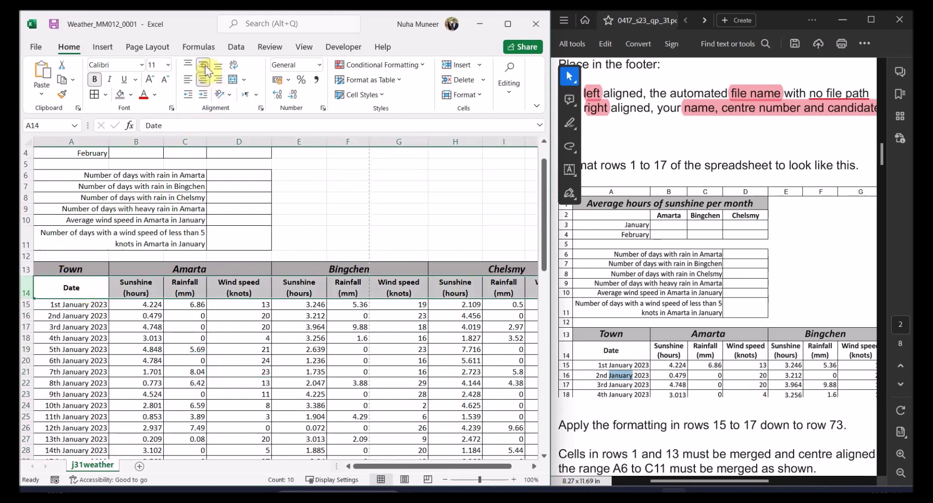
left_click(214, 373)
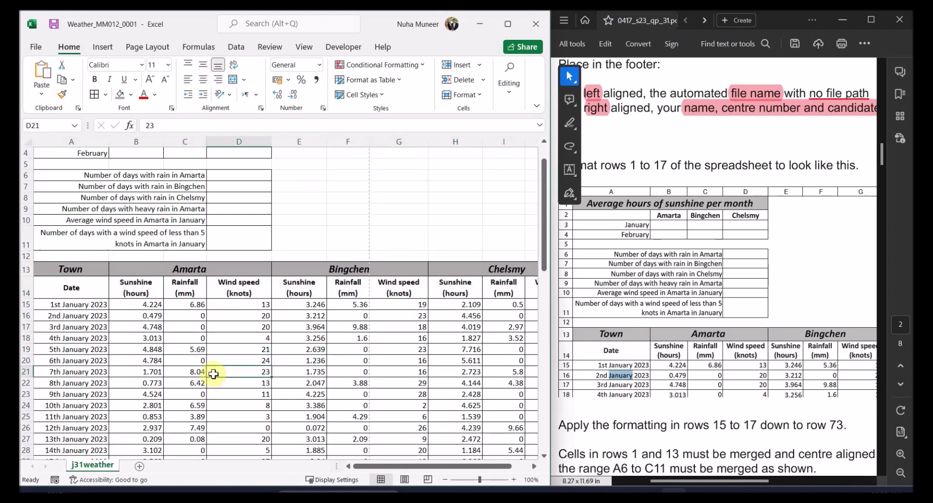
left_click(155, 318)
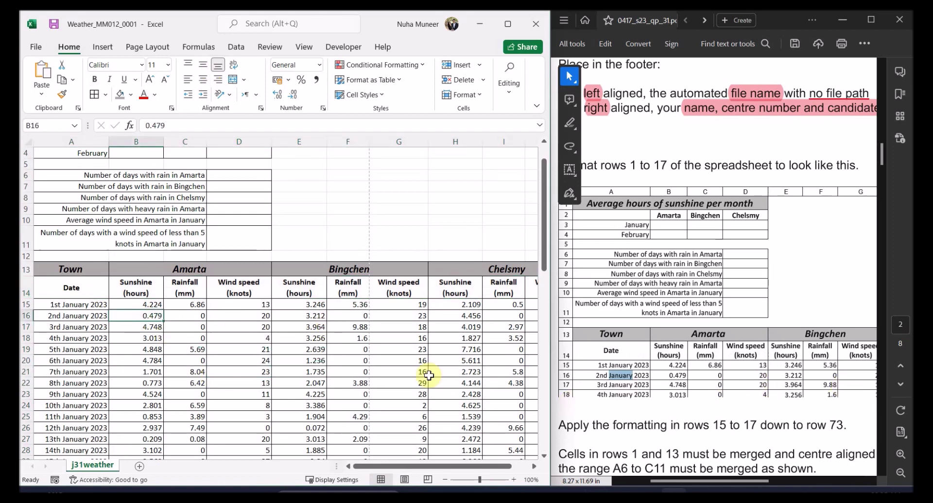
left_click(26, 291)
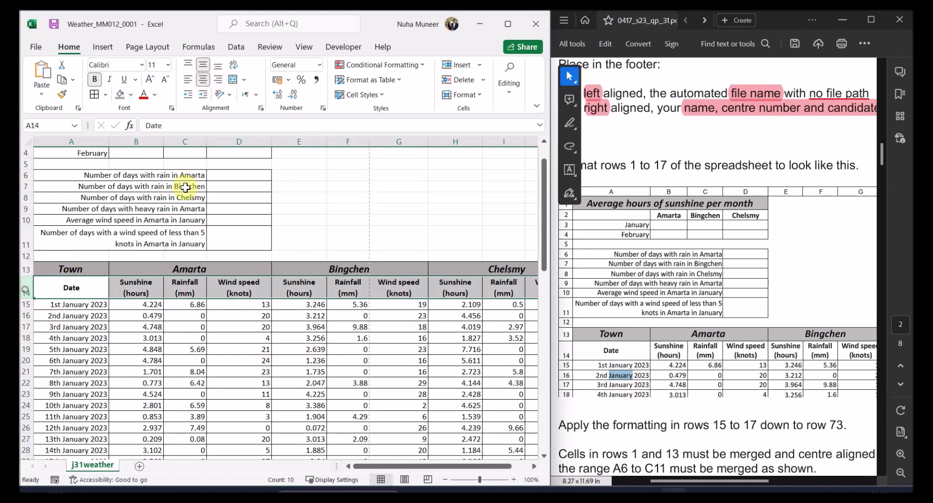
left_click(214, 383)
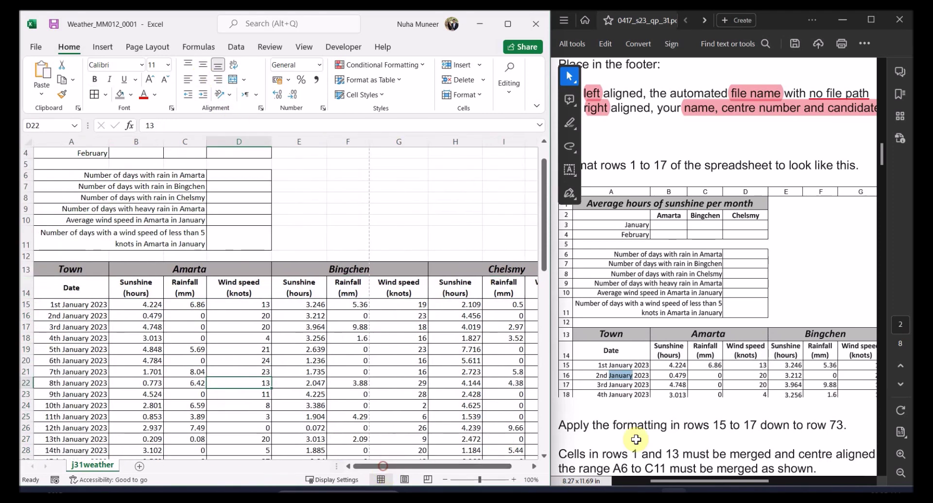
left_click_drag(671, 378, 680, 378)
left_click_drag(733, 479, 782, 475)
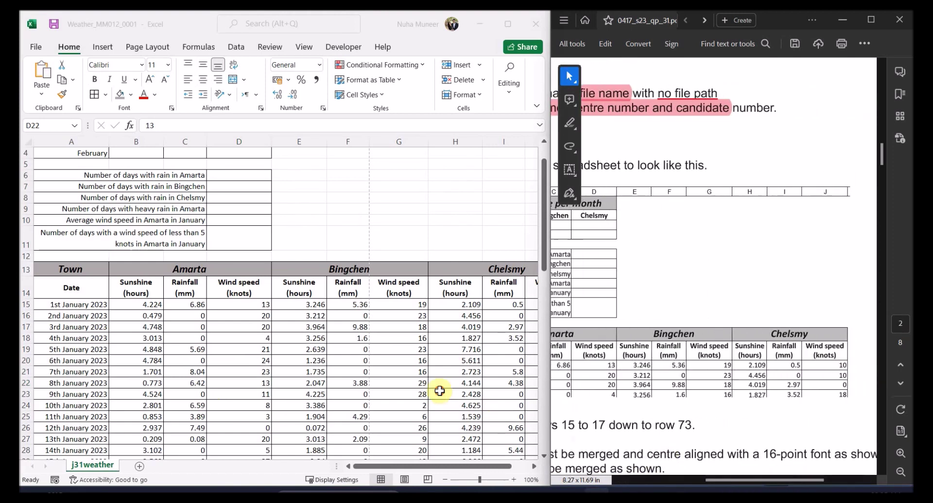
left_click_drag(445, 466, 398, 471)
scroll(442, 384, "up", 1)
left_click_drag(114, 194, 202, 225)
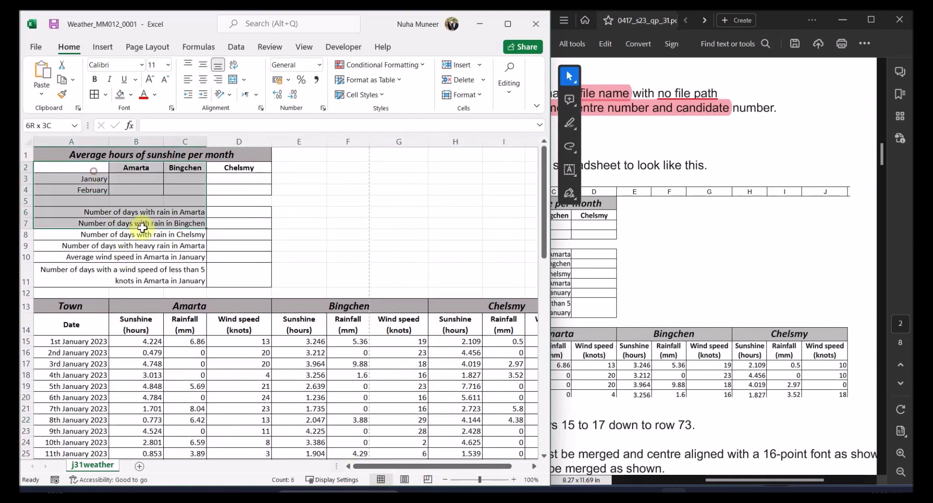
left_click(239, 273)
left_click_drag(738, 479, 683, 488)
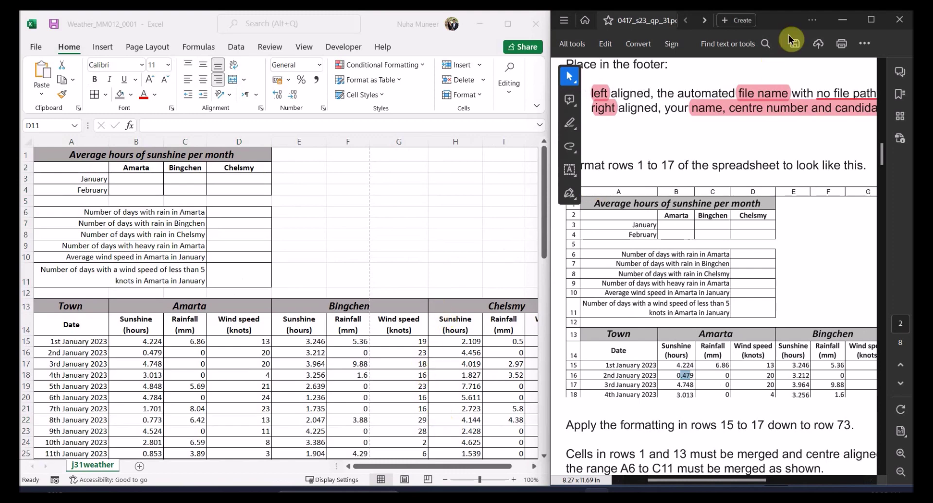
left_click(870, 22)
scroll(478, 263, "down", 2)
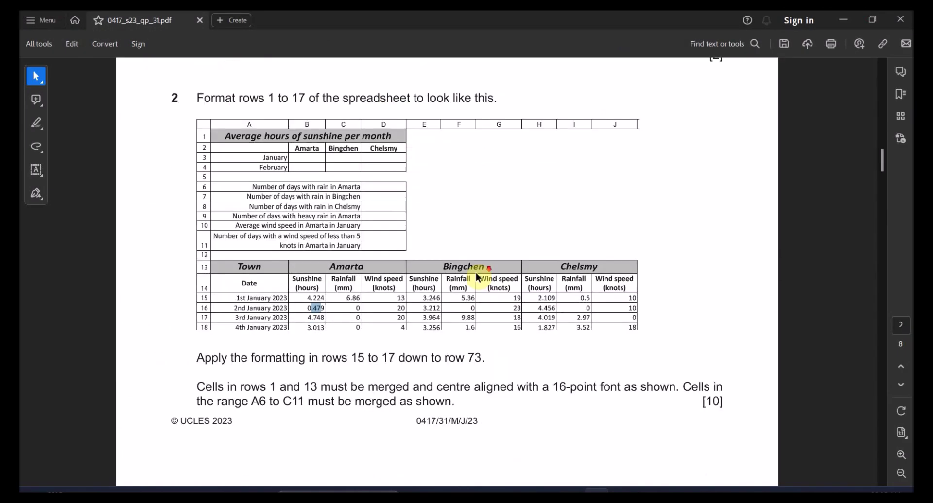
scroll(438, 286, "down", 2)
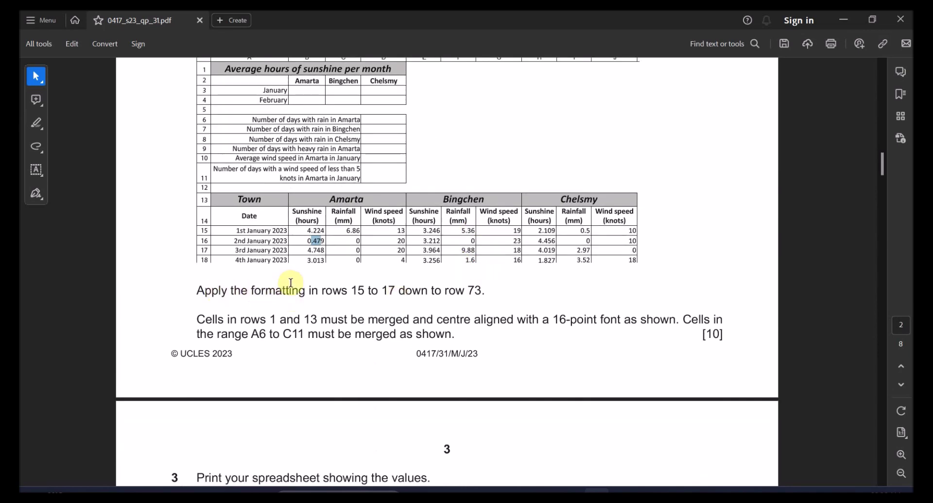
double_click(364, 290)
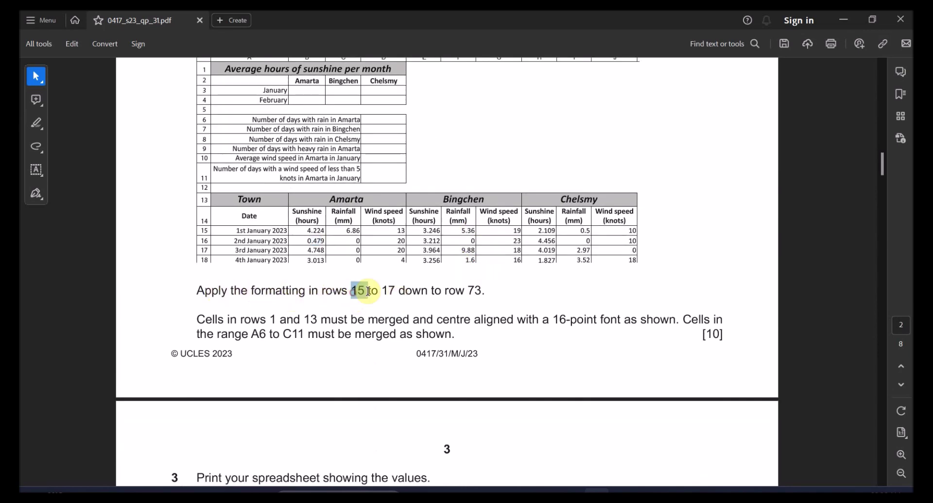
left_click_drag(381, 291, 428, 292)
double_click(469, 292)
key("alt+Tab")
key("super+Up")
left_click_drag(909, 181, 894, 197)
key("alt+Tab")
left_click(333, 326)
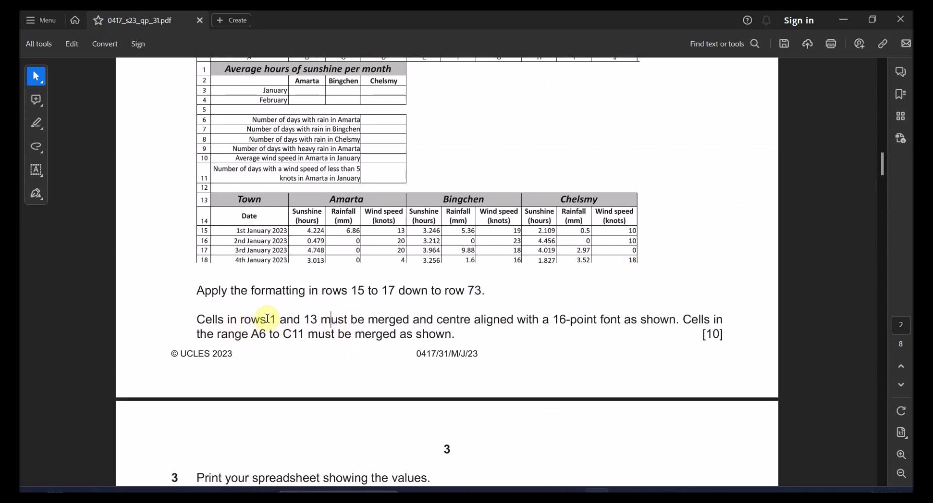
left_click_drag(304, 319, 347, 321)
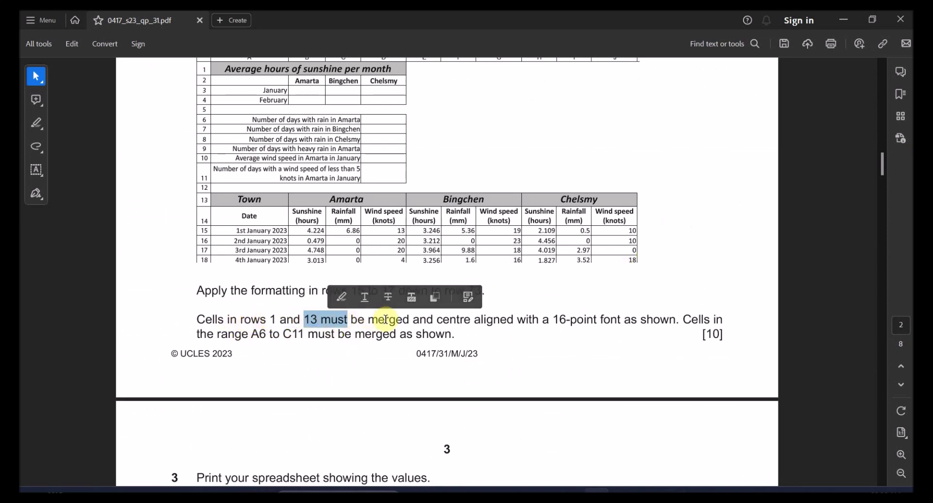
key("alt+Tab")
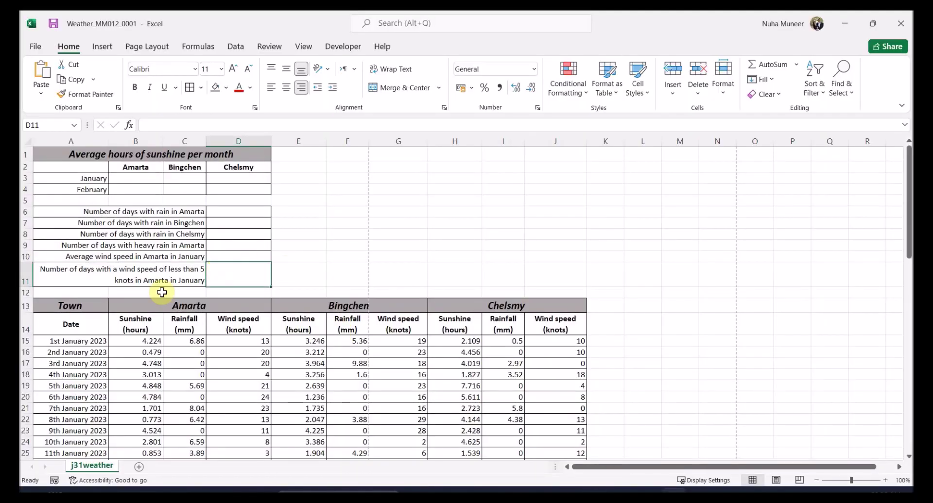
left_click_drag(24, 156, 25, 306)
key("alt+Tab")
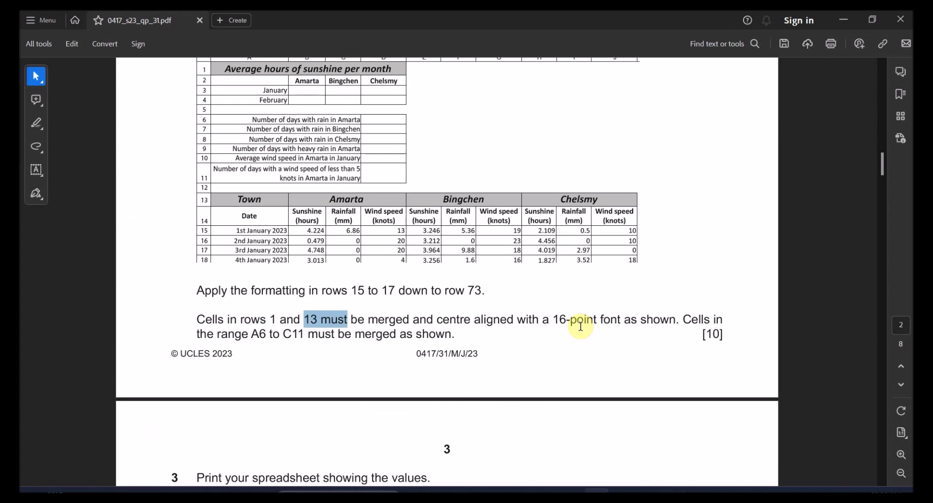
left_click_drag(276, 320, 562, 328)
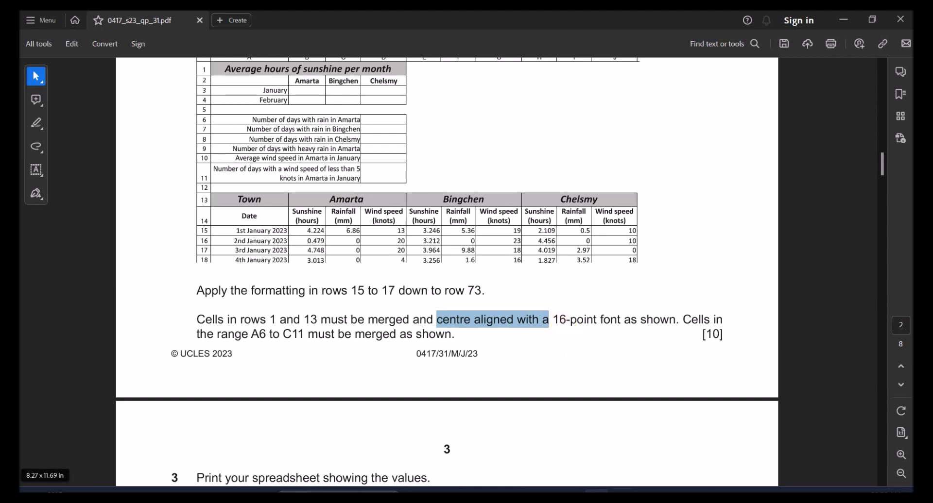
scroll(488, 98, "up", 1)
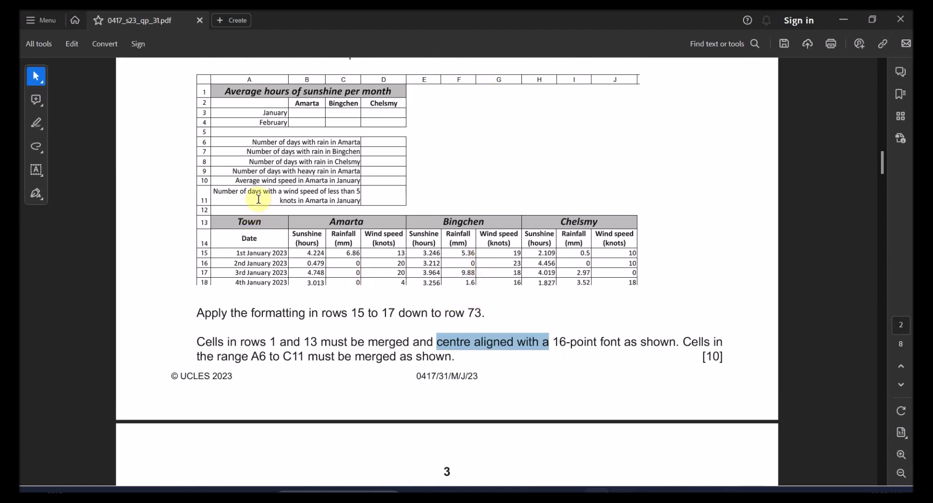
key("alt+Tab")
left_click(92, 153)
Check the row 13 headings against the paper's 16-point font requirement.
left_click(140, 154)
left_click(83, 306)
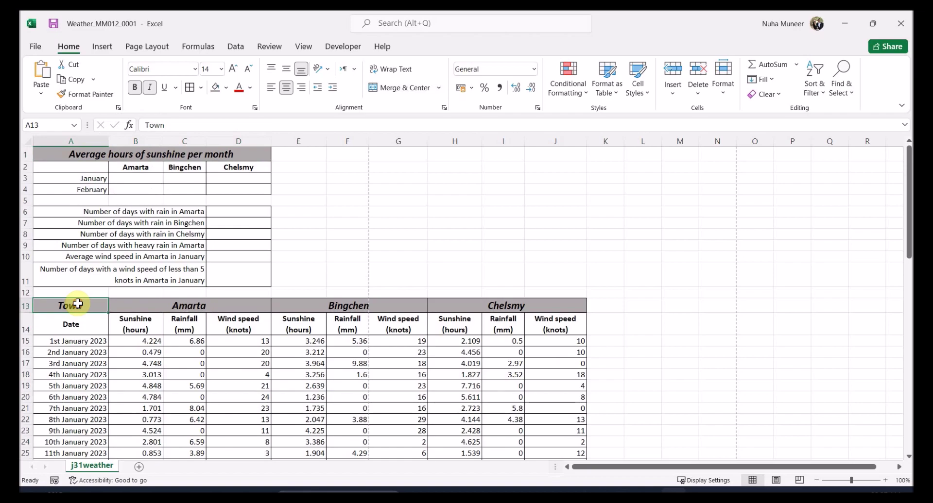
left_click(188, 306)
left_click(313, 305)
left_click(457, 305)
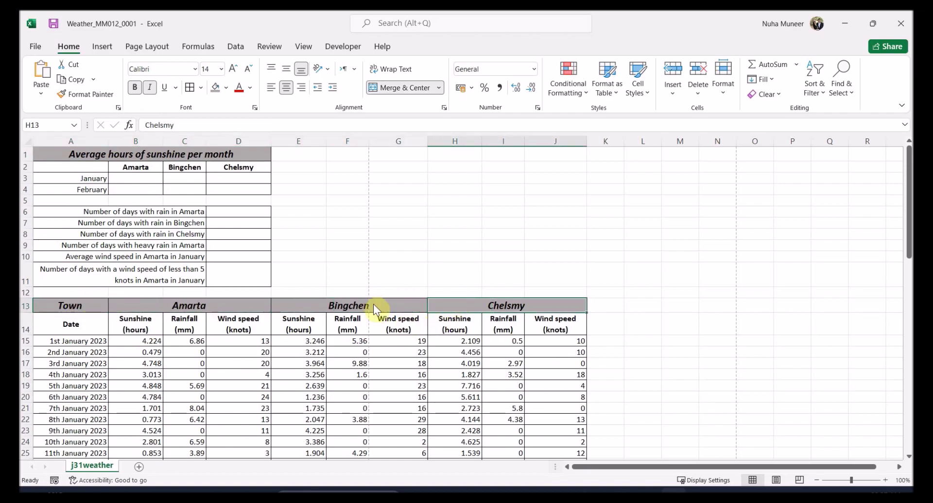
key("alt+Tab")
left_click(564, 238)
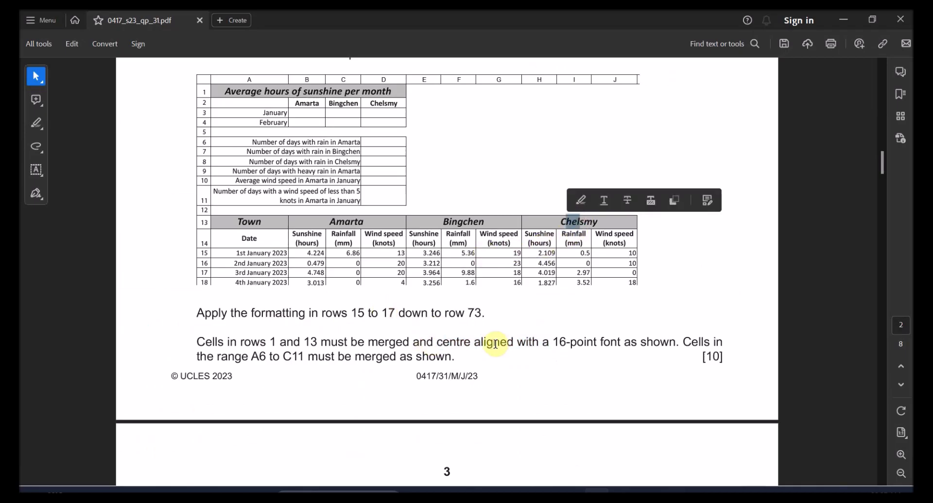
left_click_drag(559, 342, 599, 341)
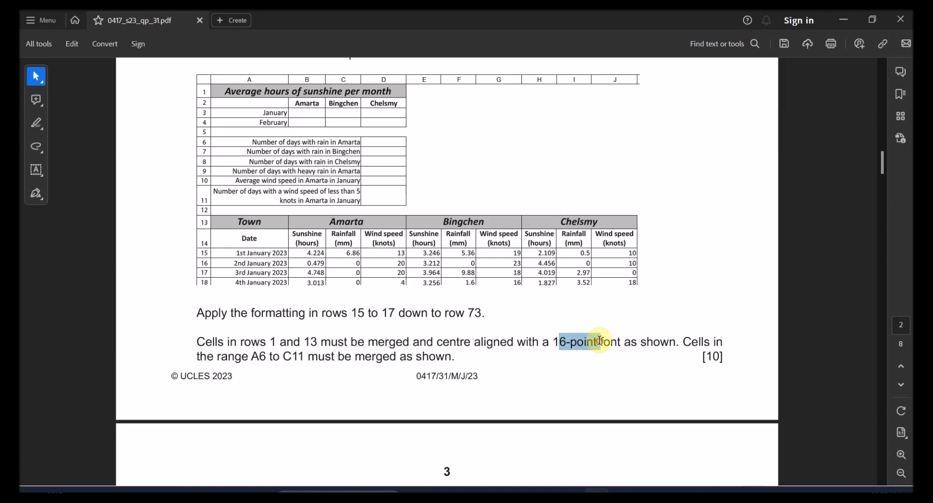
key("alt+Tab")
Enlarge the merged A1 title and the row 13 headings to 16-point font.
left_click(186, 156)
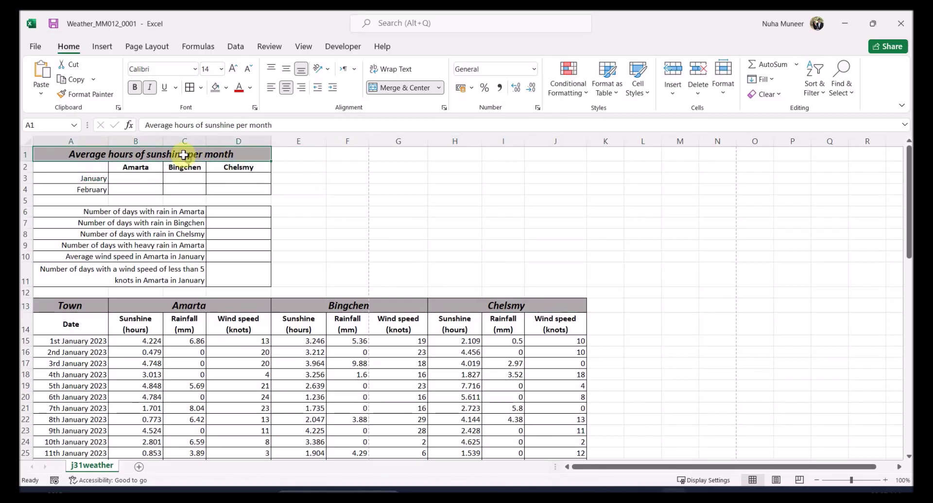
left_click(235, 73)
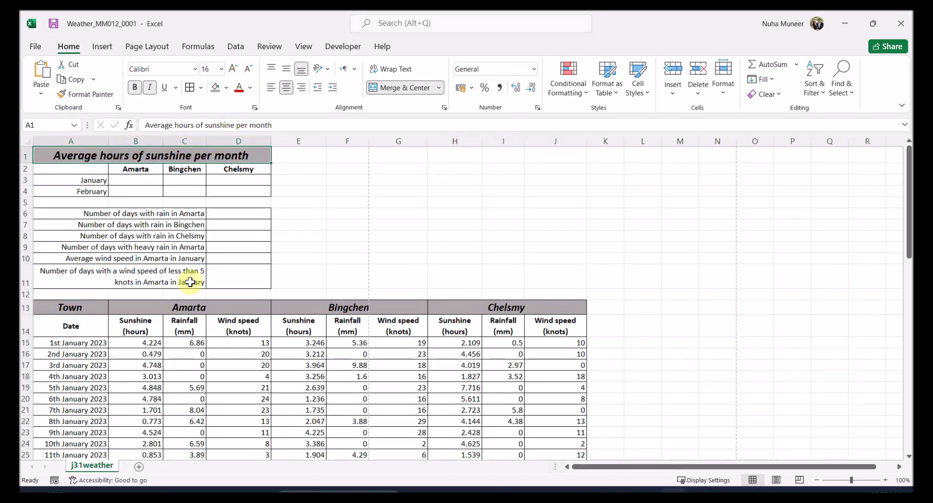
left_click(23, 308)
left_click(237, 71)
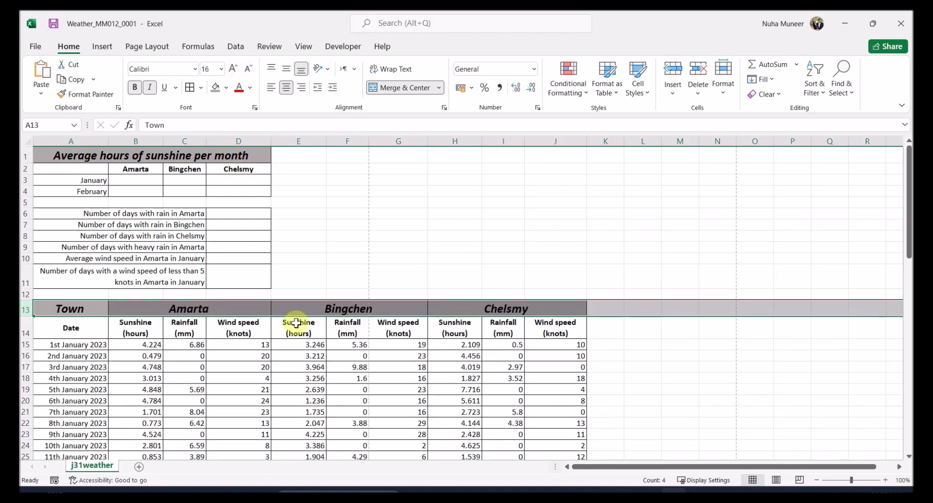
left_click(344, 326)
Review the A6 to C11 merge requirement and select A5 down through row 11.
key("alt+Tab")
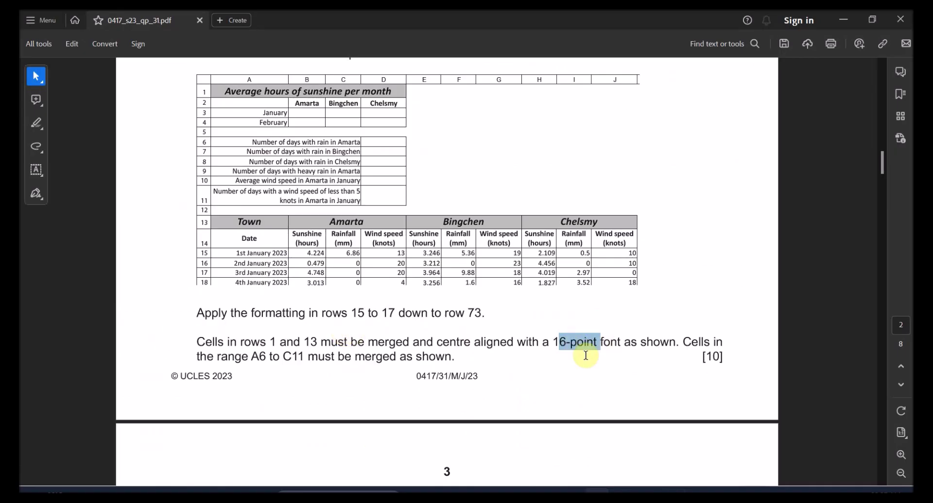
key("alt+Tab")
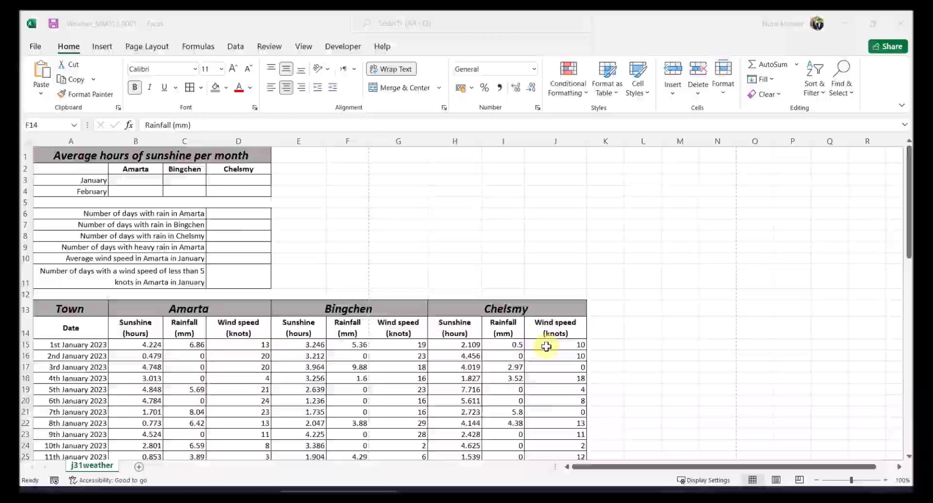
key("alt+Tab")
scroll(485, 373, "down", 1)
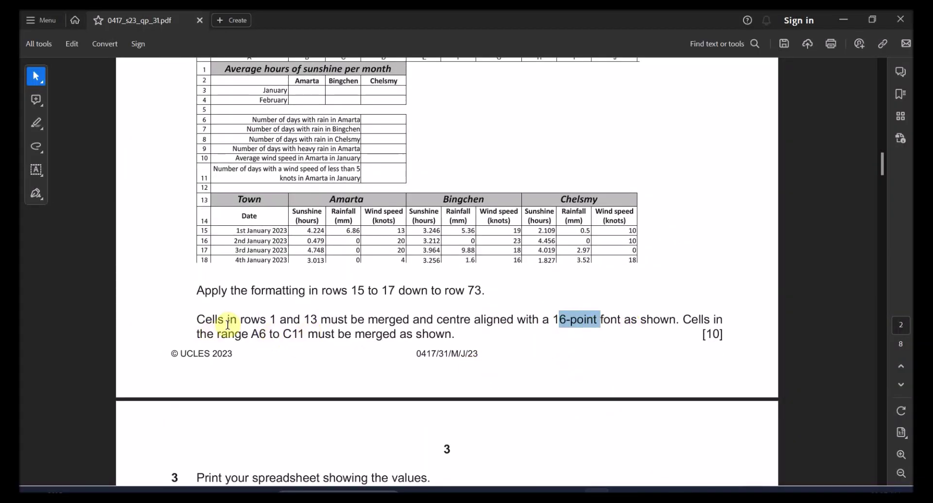
left_click_drag(235, 335, 350, 335)
key("alt+Tab")
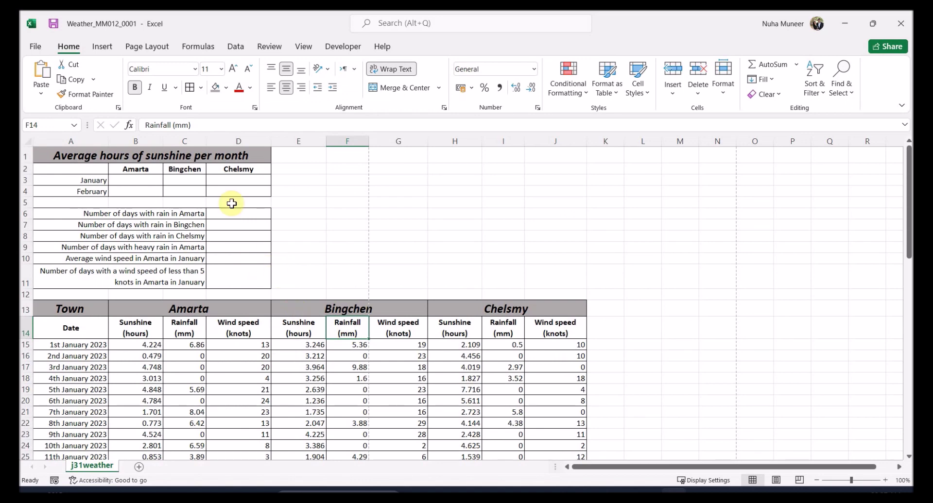
left_click(185, 313)
left_click(184, 279)
left_click_drag(177, 206, 198, 286)
Review task 3's print checklist in the question paper.
key("alt+Tab")
scroll(432, 359, "down", 3)
scroll(433, 360, "down", 3)
left_click_drag(253, 255, 368, 259)
double_click(415, 255)
triple_click(240, 282)
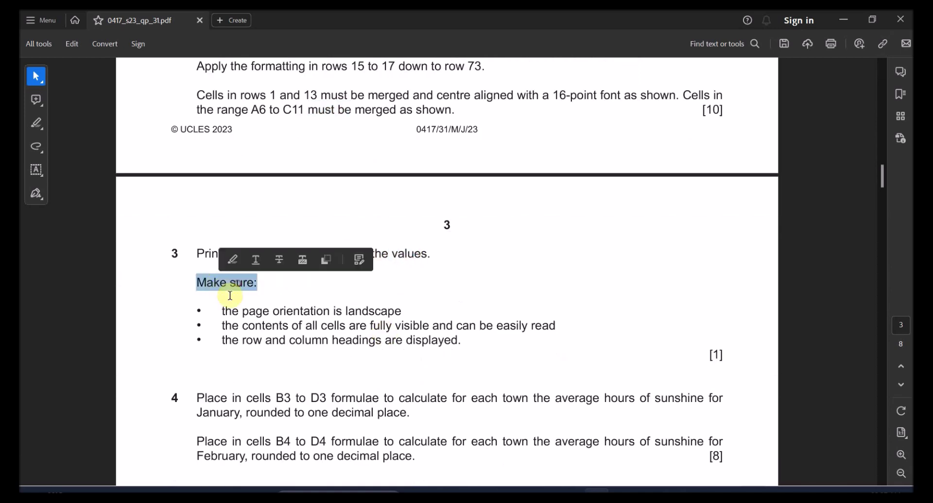
left_click_drag(244, 310, 401, 311)
scroll(354, 339, "down", 1)
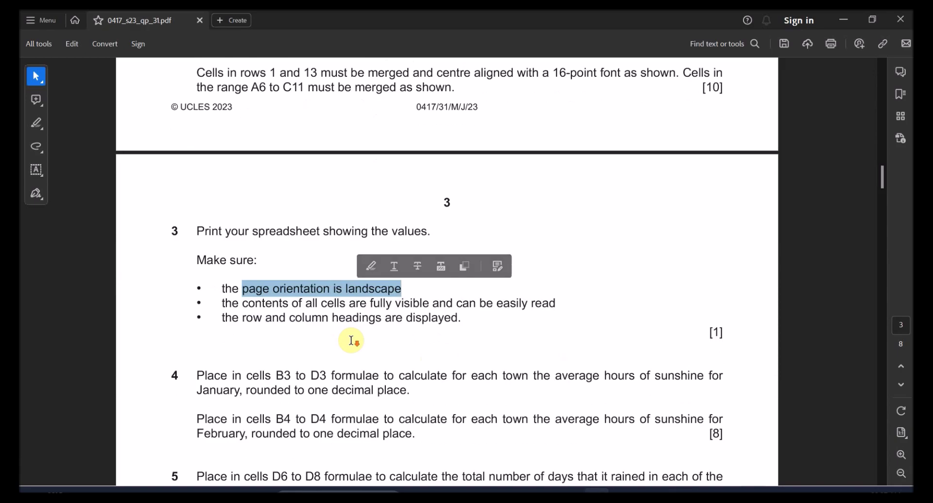
Highlight the landscape orientation requirement in the question paper.
key("alt+Tab")
scroll(296, 257, "down", 3)
scroll(310, 257, "up", 3)
key("alt+Tab")
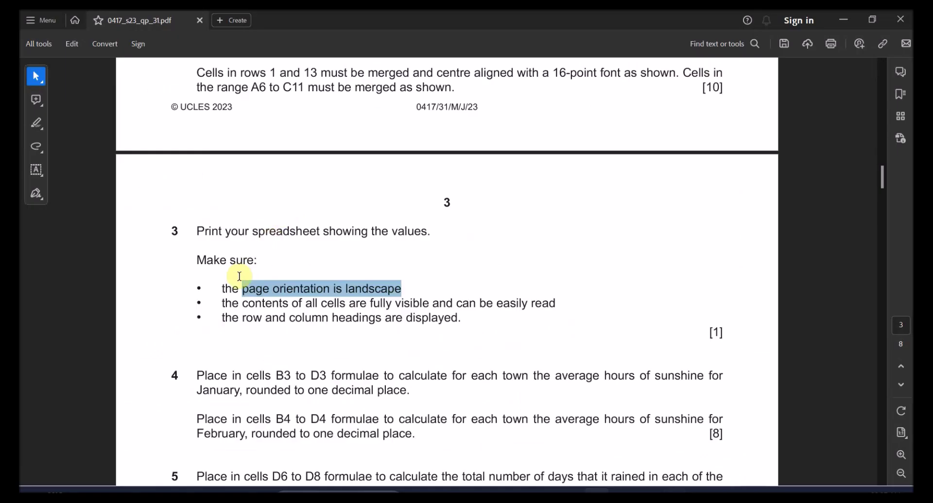
left_click(247, 287)
left_click_drag(397, 287, 273, 288)
key("alt+Tab")
Set the sheet to Landscape orientation, then note the fully-visible-cells requirement.
left_click(196, 46)
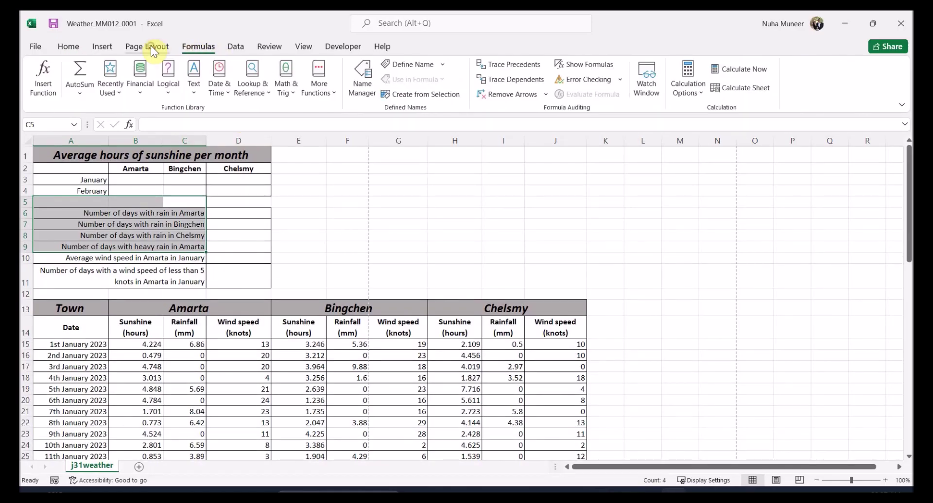
left_click(151, 46)
left_click(154, 93)
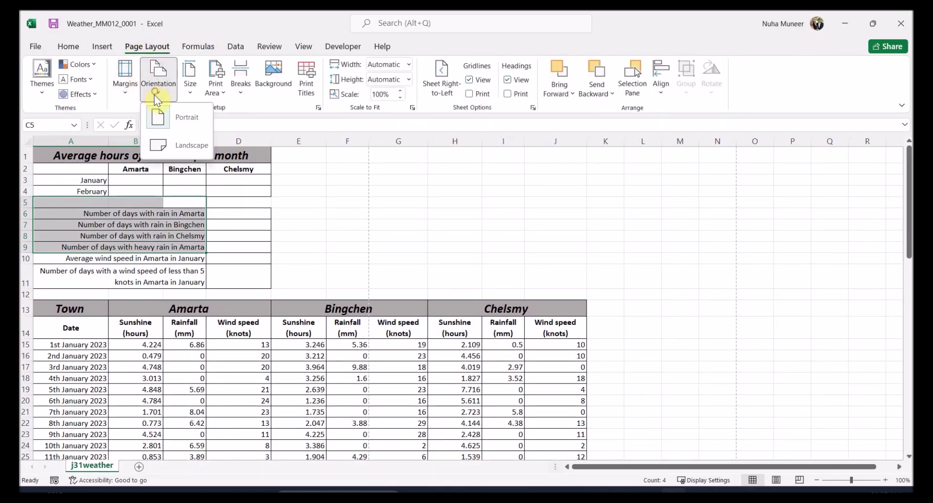
left_click(187, 144)
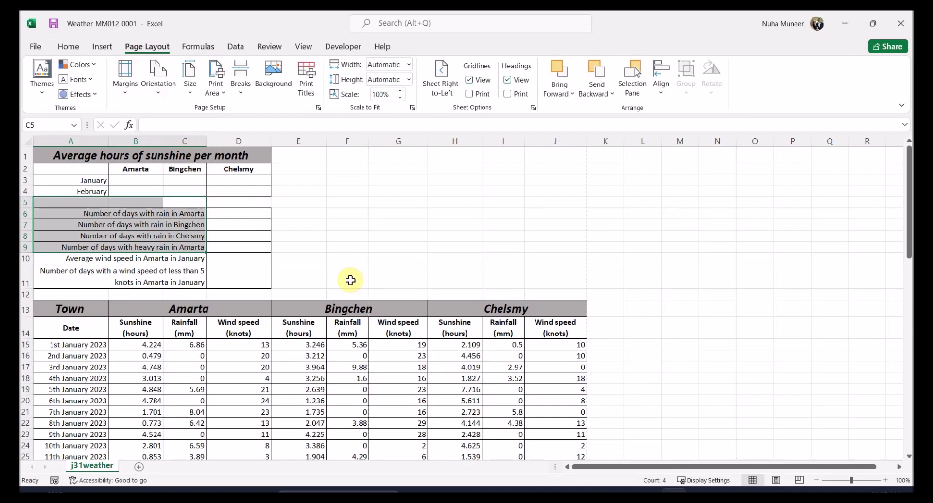
key("alt+Tab")
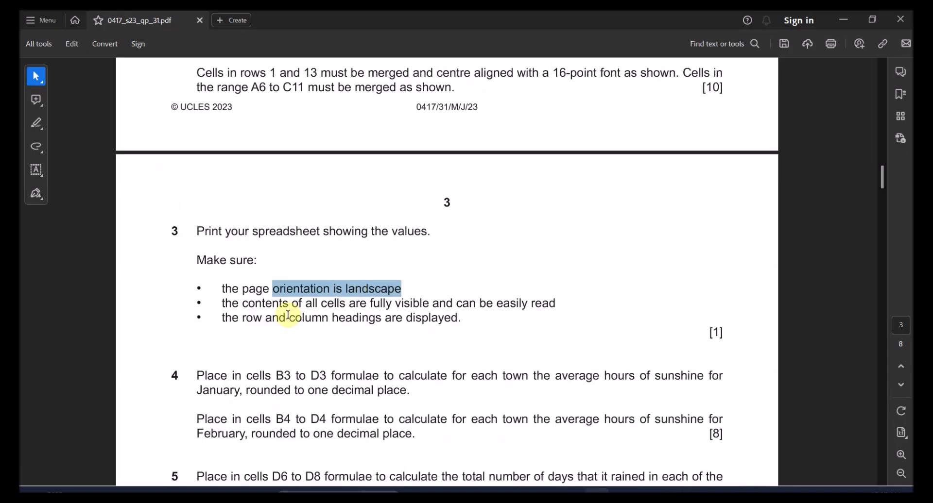
left_click_drag(263, 302, 559, 304)
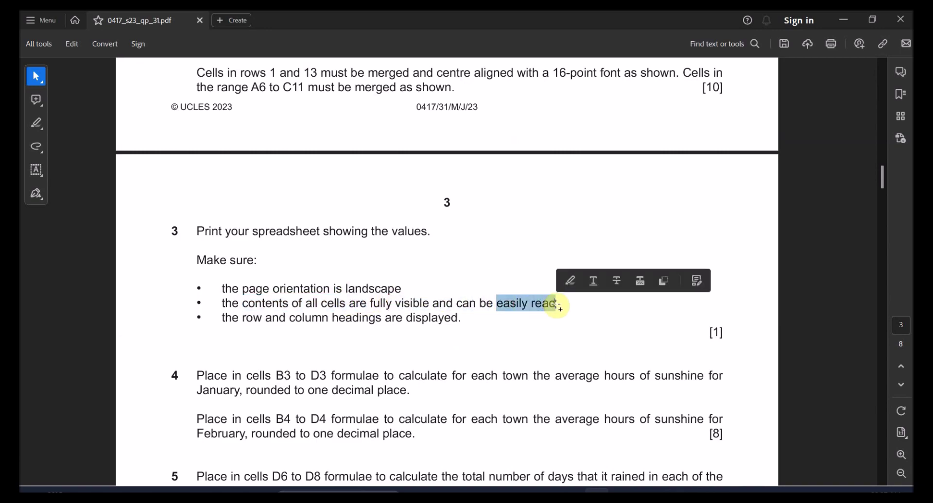
key("alt+Tab")
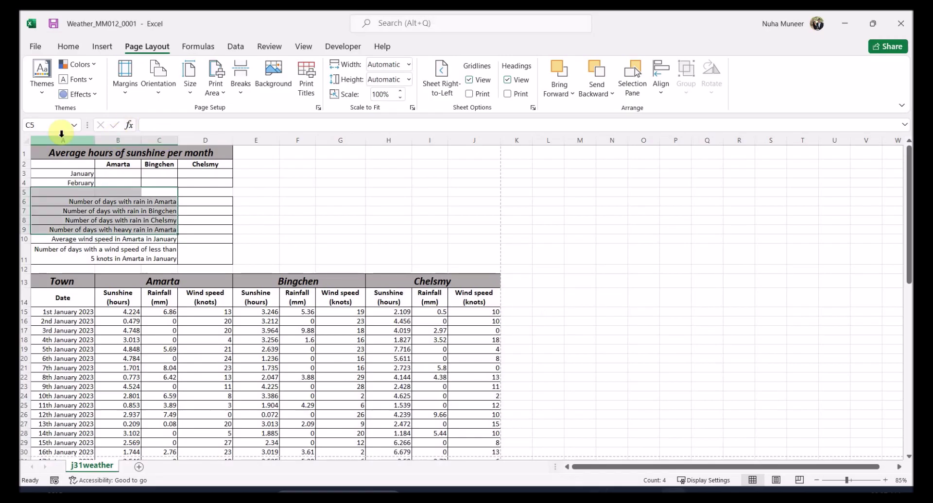
AutoFit all columns, then undo to restore the earlier wider column widths.
left_click(24, 139)
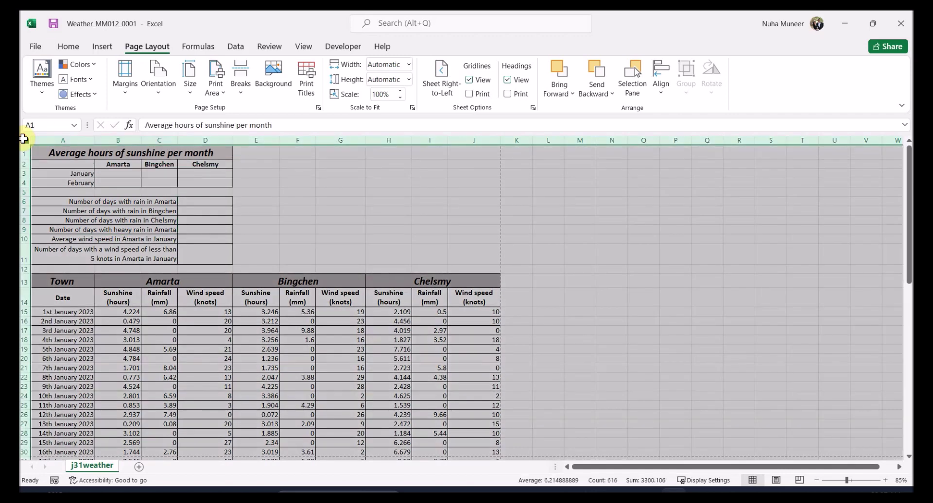
double_click(98, 141)
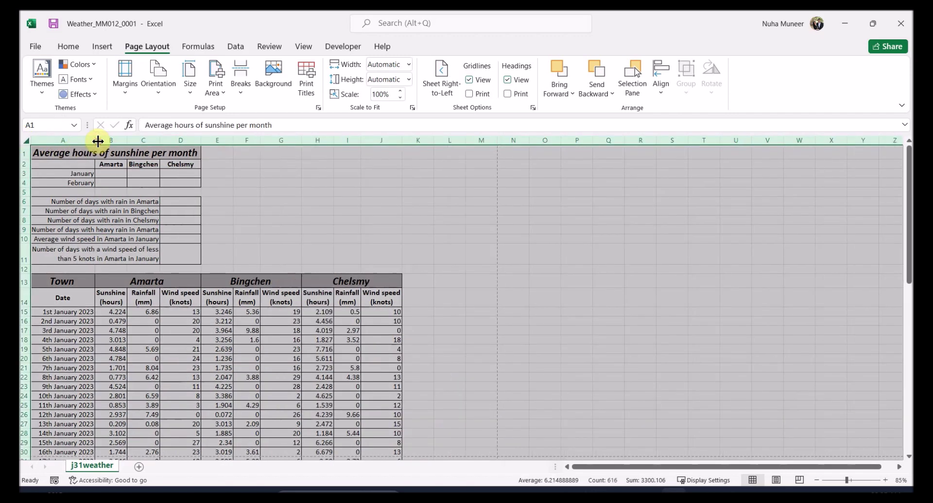
scroll(256, 304, "down", 4)
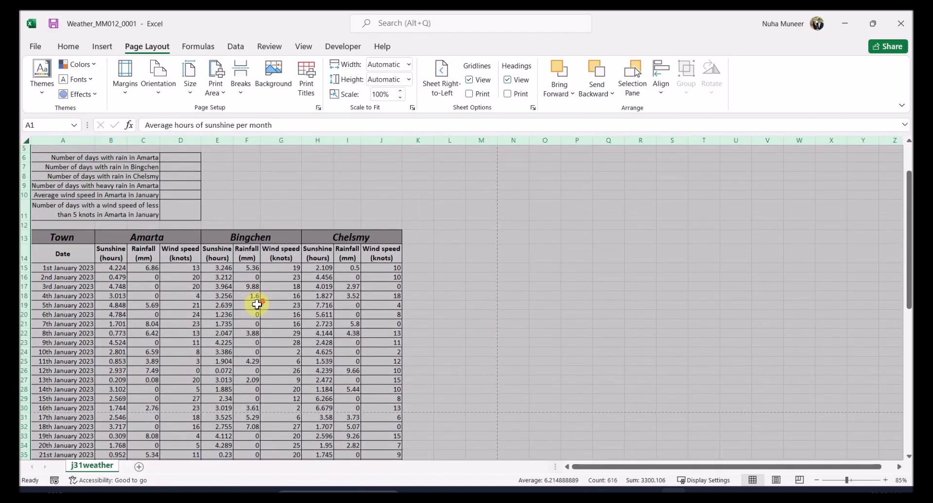
scroll(256, 304, "down", 5)
scroll(256, 305, "up", 10)
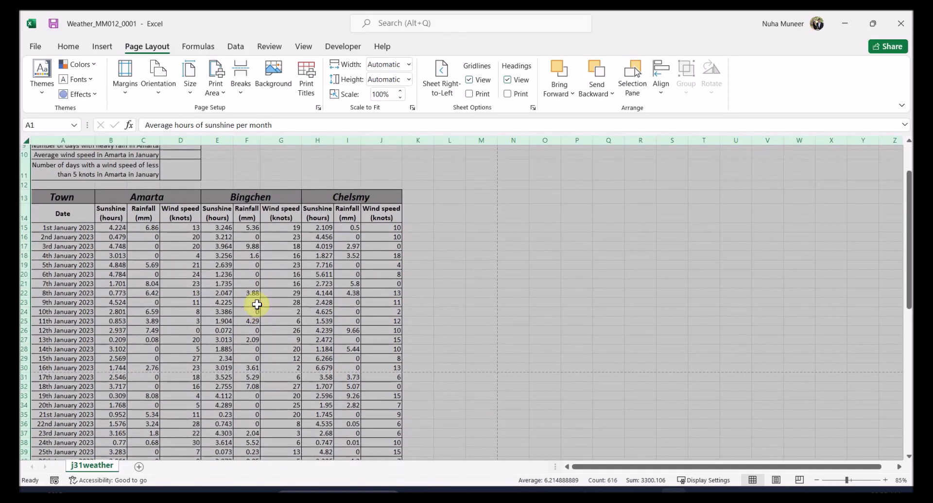
key("ctrl+z")
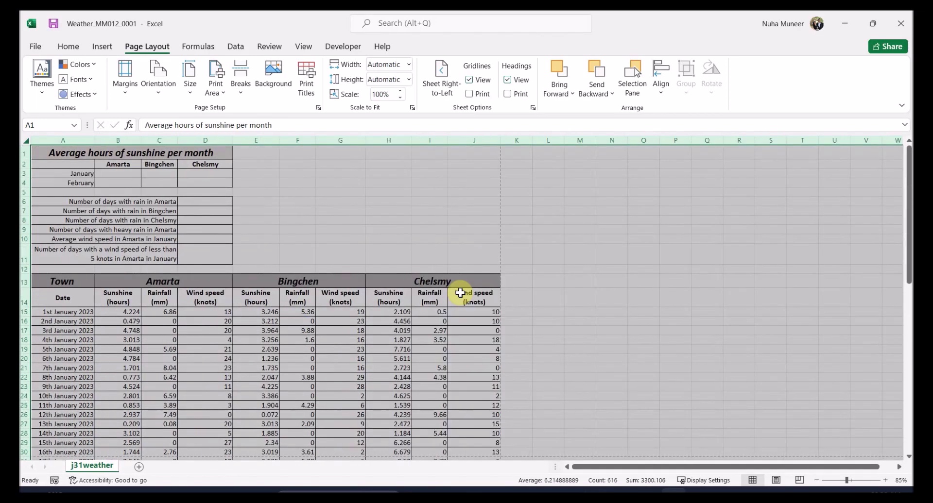
left_click(506, 190)
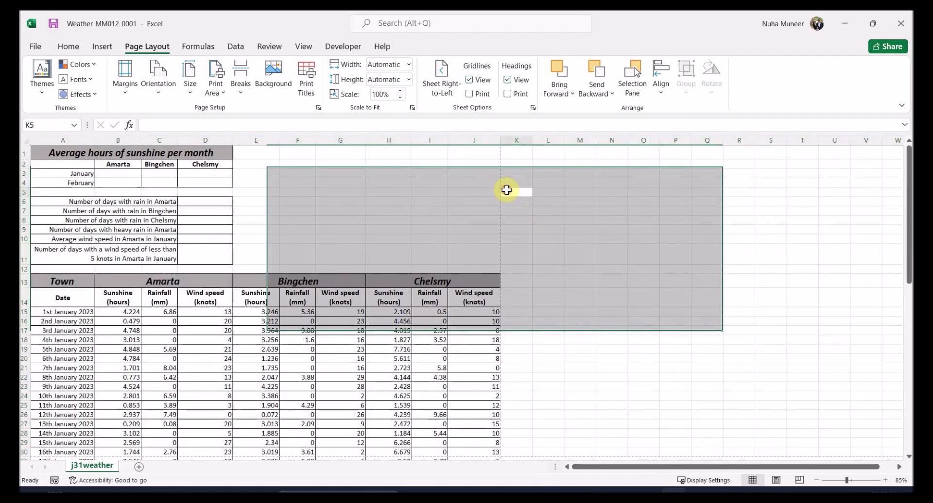
scroll(459, 354, "down", 1)
scroll(453, 353, "up", 1)
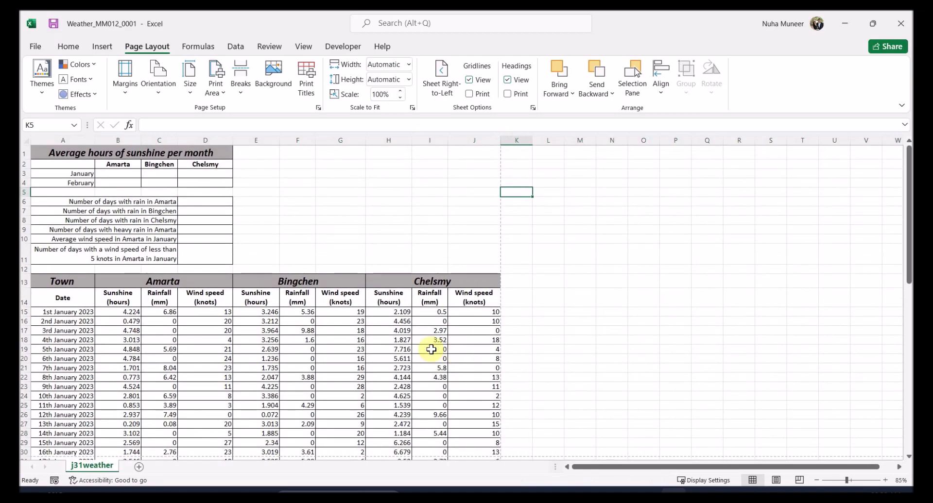
Mark the 'row and column headings' requirement in the question paper.
key("alt+Tab")
left_click(243, 320)
left_click_drag(243, 320, 380, 322)
key("alt+Tab")
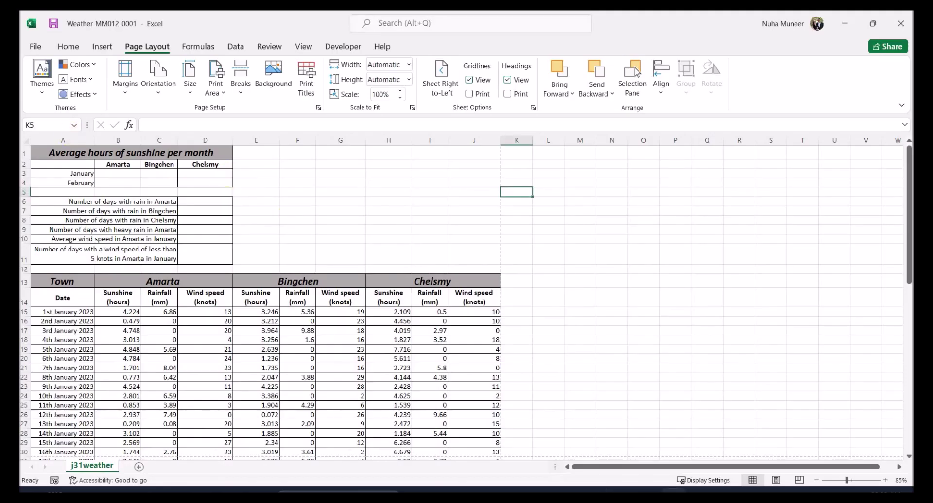
Preview the print of the landscape A4 sheet across 3 pages.
left_click(34, 48)
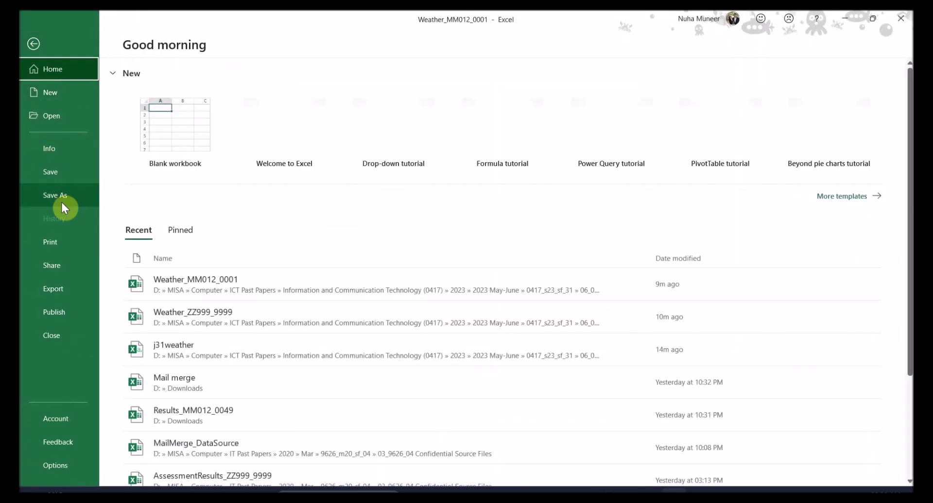
left_click(54, 245)
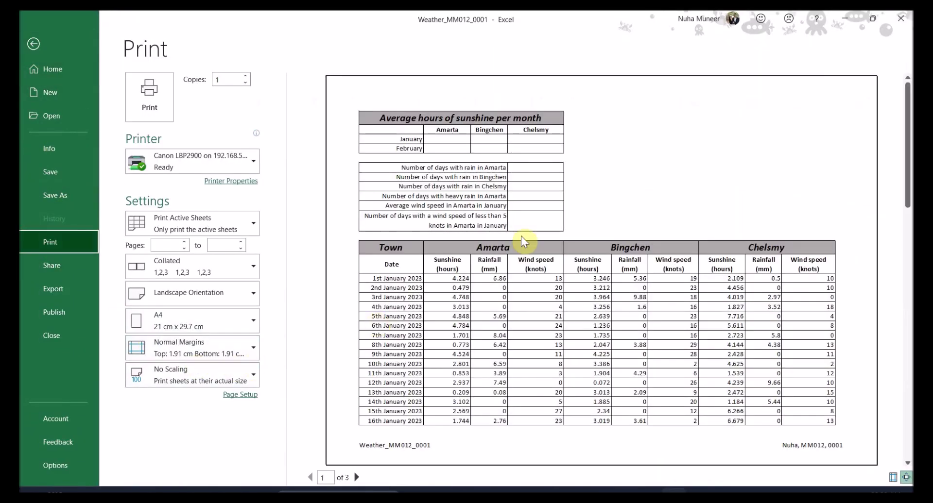
scroll(581, 301, "down", 1)
scroll(581, 301, "up", 1)
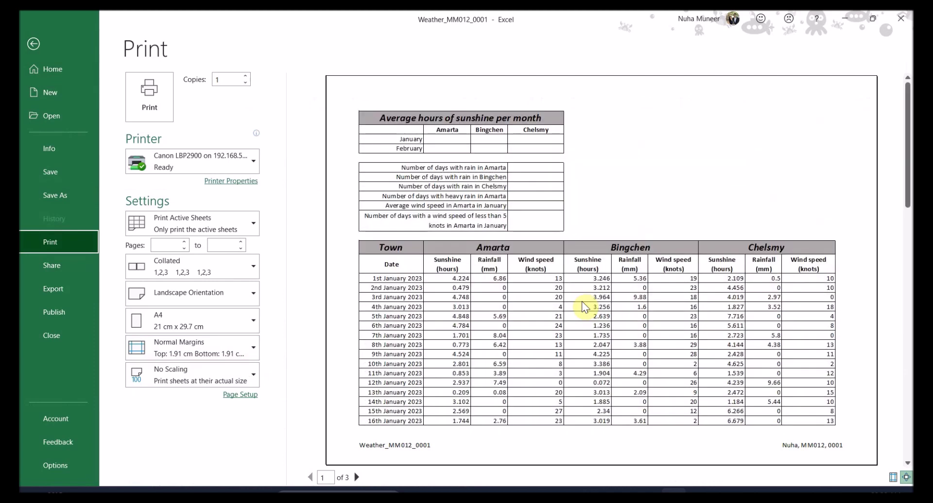
scroll(582, 301, "down", 1)
scroll(581, 301, "up", 1)
key("alt+Tab")
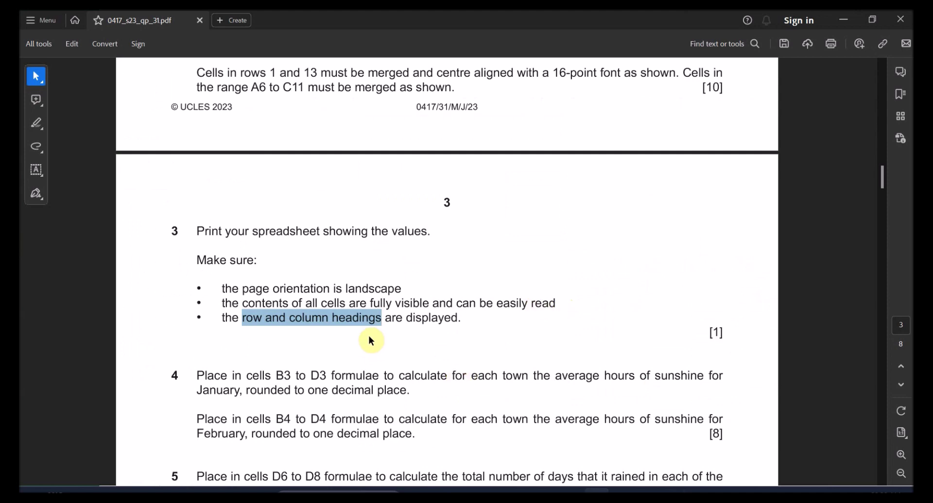
left_click(337, 323)
Turn on Row and column headings in Page Setup's Sheet tab so the weather sheet prints with them.
left_click_drag(242, 318, 381, 319)
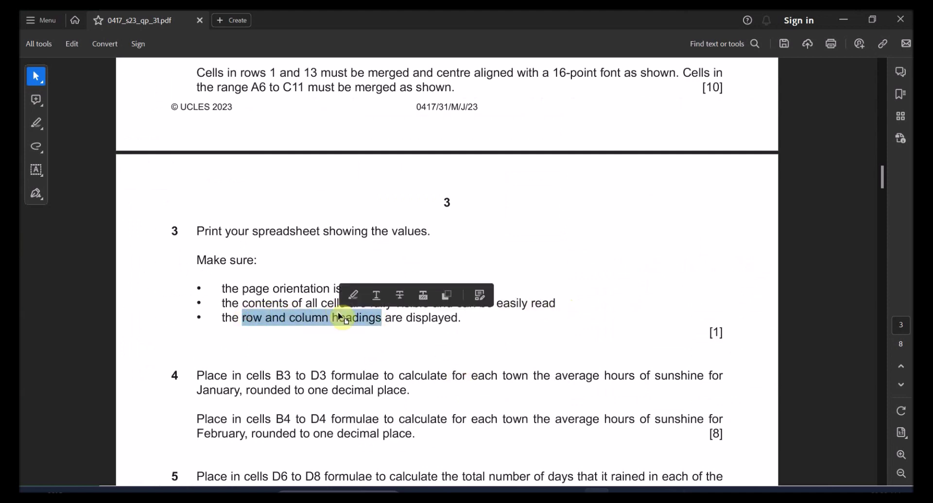
key("alt+Tab")
left_click(240, 395)
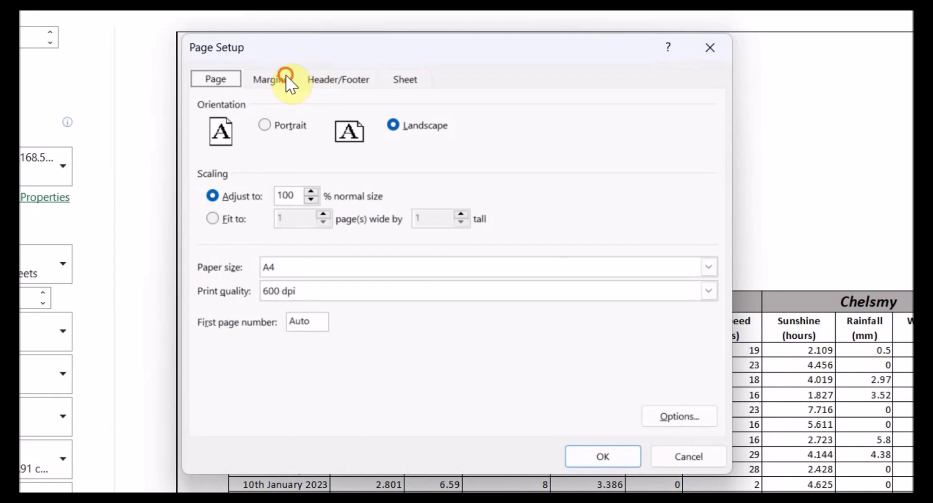
left_click(286, 77)
left_click(335, 78)
left_click(405, 73)
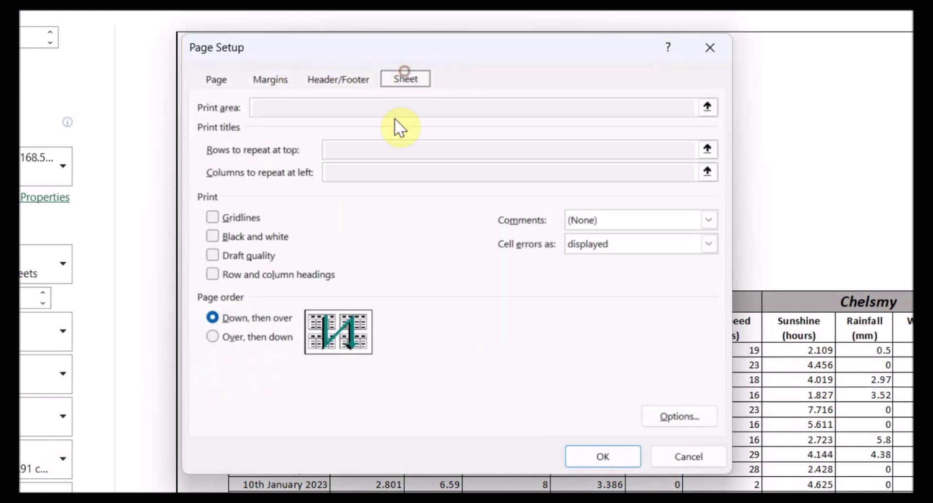
left_click(214, 275)
left_click(583, 457)
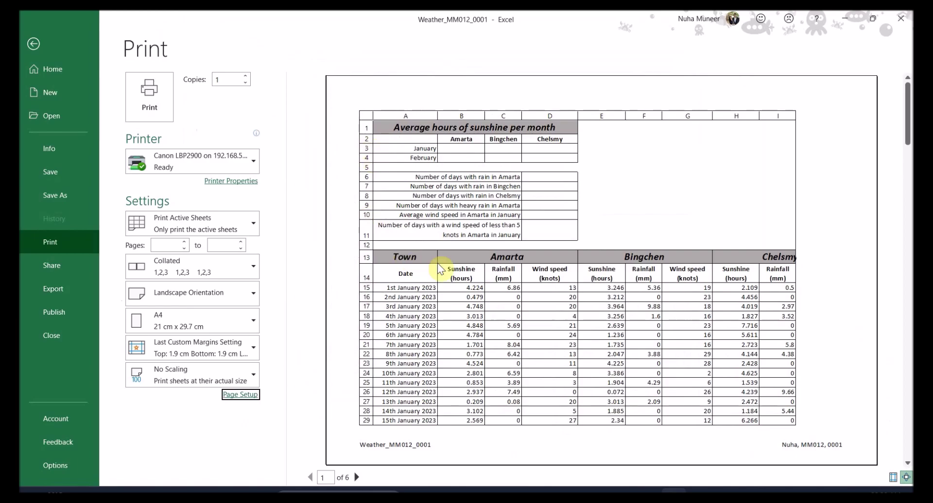
key("alt+Tab")
key("alt+Tab")
left_click(33, 39)
Highlight B3 to D3, 'average hours of sunshine', January and 'one decimal place' in question 4.
key("alt+Tab")
scroll(327, 219, "down", 3)
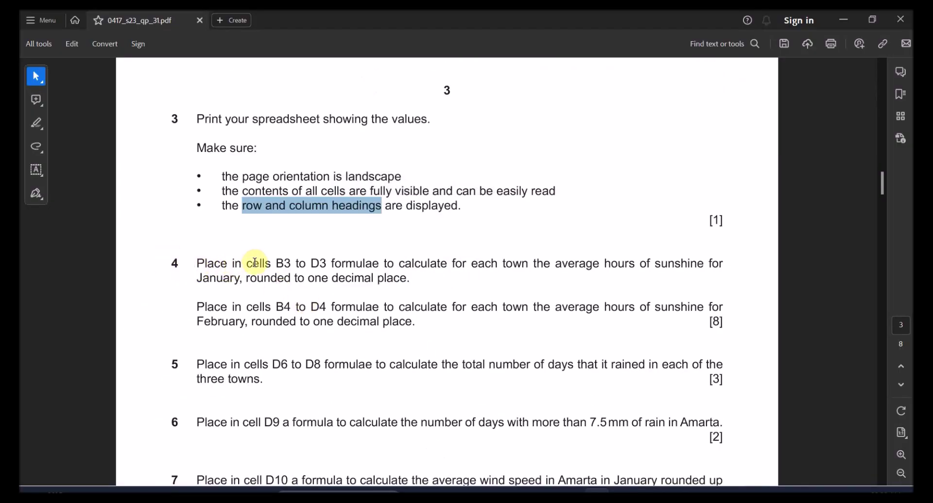
left_click_drag(277, 266, 325, 266)
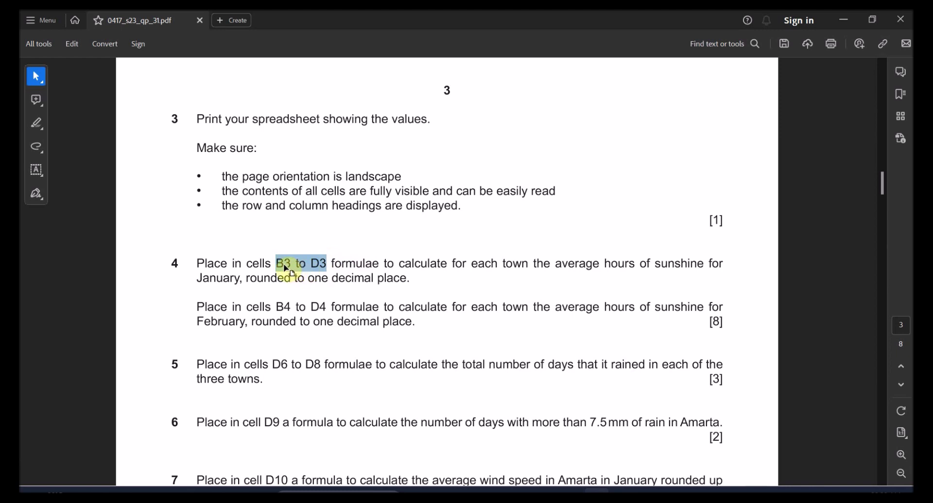
left_click(36, 123)
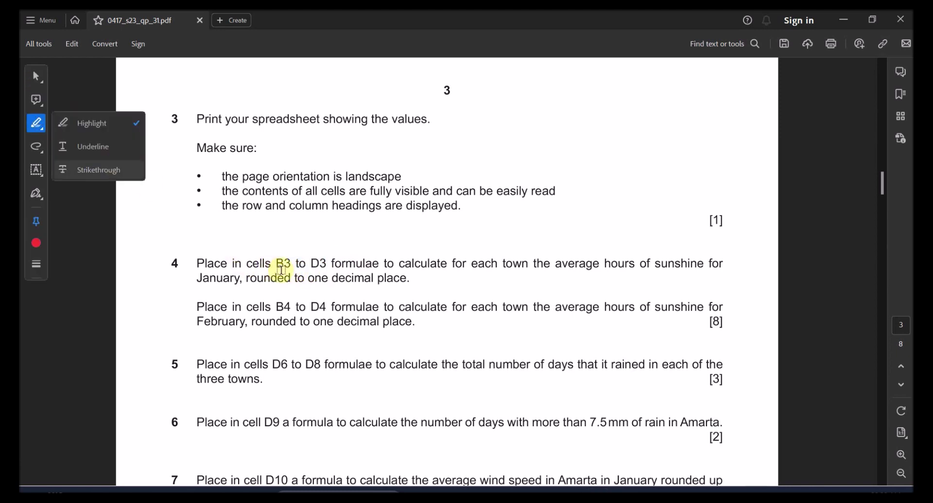
left_click_drag(275, 264, 328, 264)
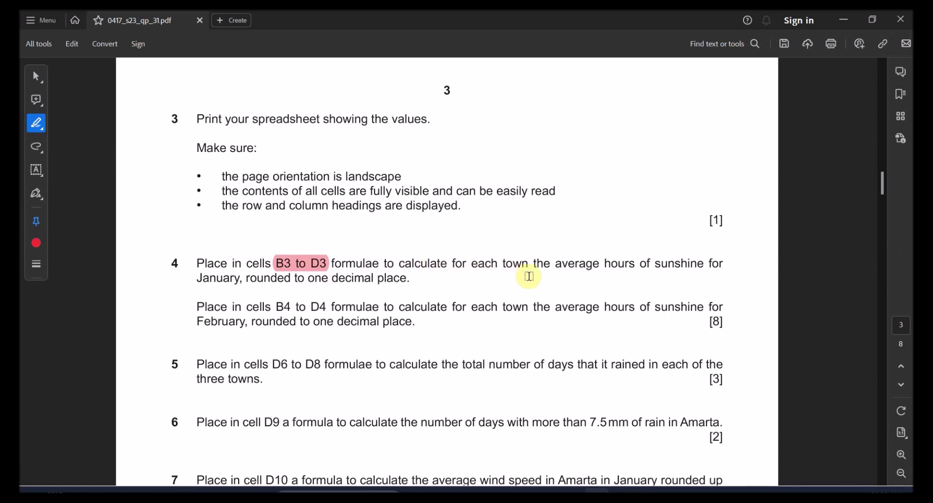
left_click_drag(559, 264, 681, 265)
left_click_drag(197, 279, 244, 280)
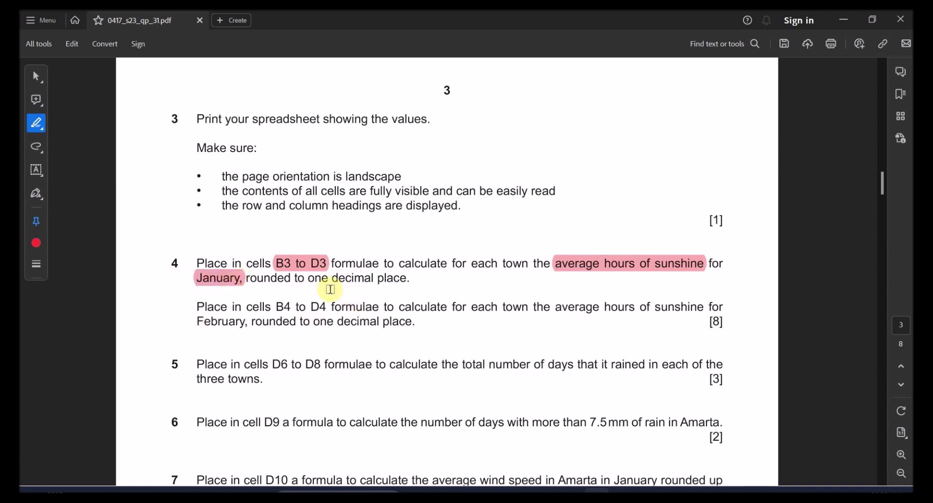
left_click_drag(314, 279, 384, 287)
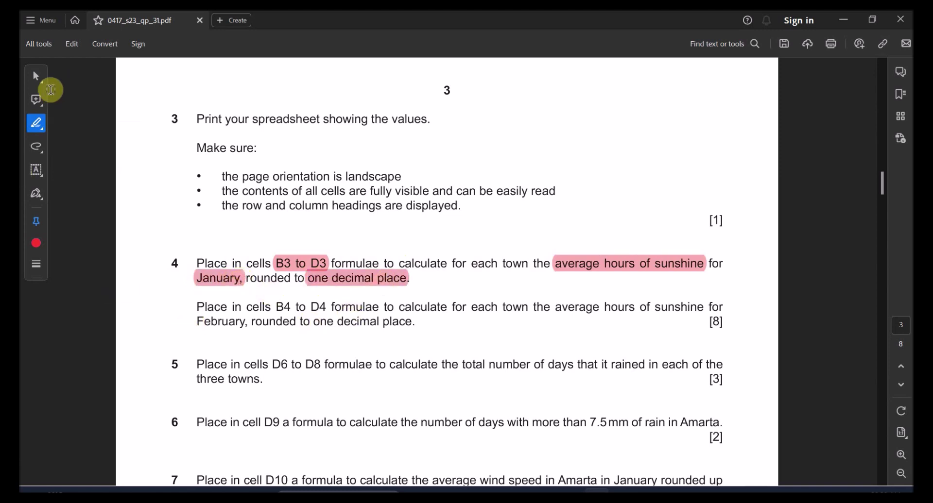
left_click(37, 77)
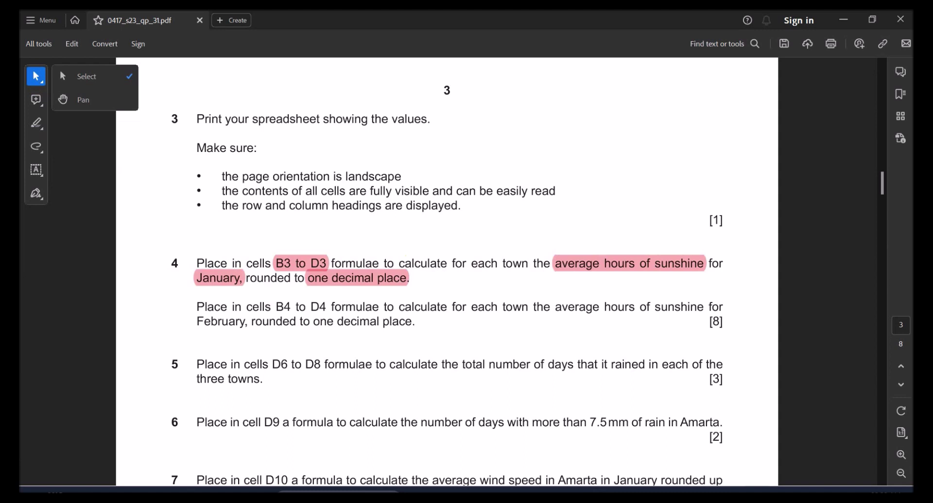
left_click(400, 72)
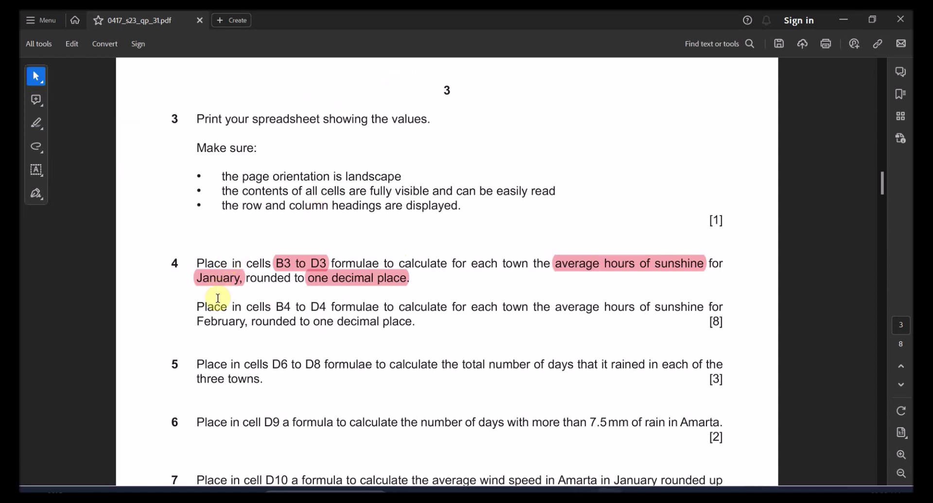
Highlight B4 to D4 in the February paragraph in pink.
left_click(222, 281)
left_click_drag(275, 307, 325, 314)
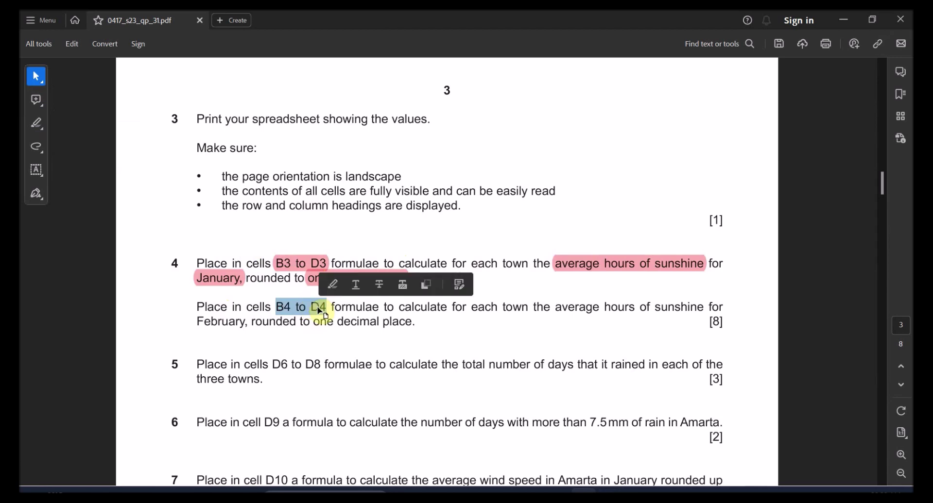
left_click(333, 285)
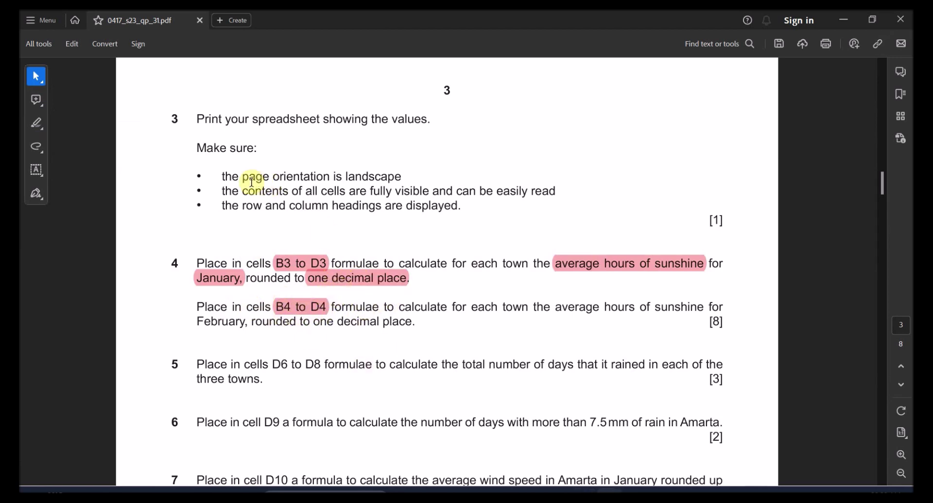
Locate cells B3:D3 for January and B4:D4 for February in the weather workbook.
key("alt+Tab")
left_click_drag(129, 175, 190, 173)
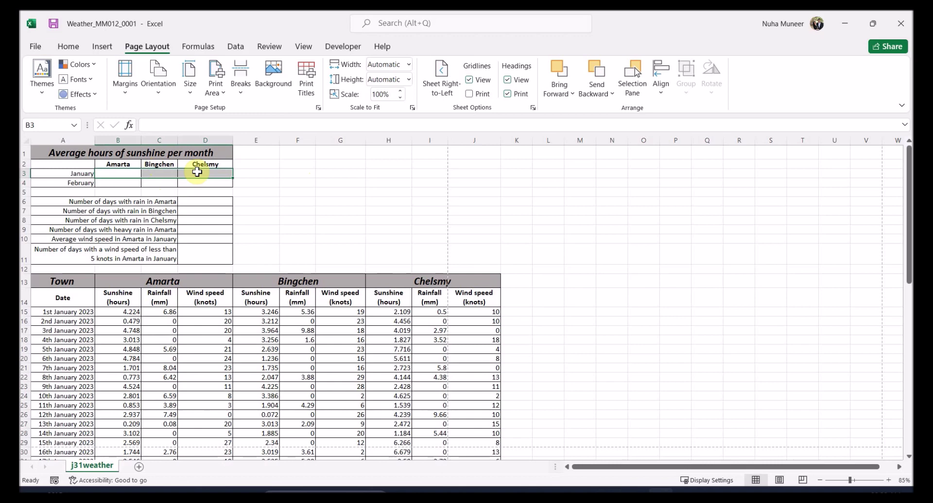
scroll(131, 208, "up", 4, "ctrl")
left_click_drag(200, 216, 327, 214)
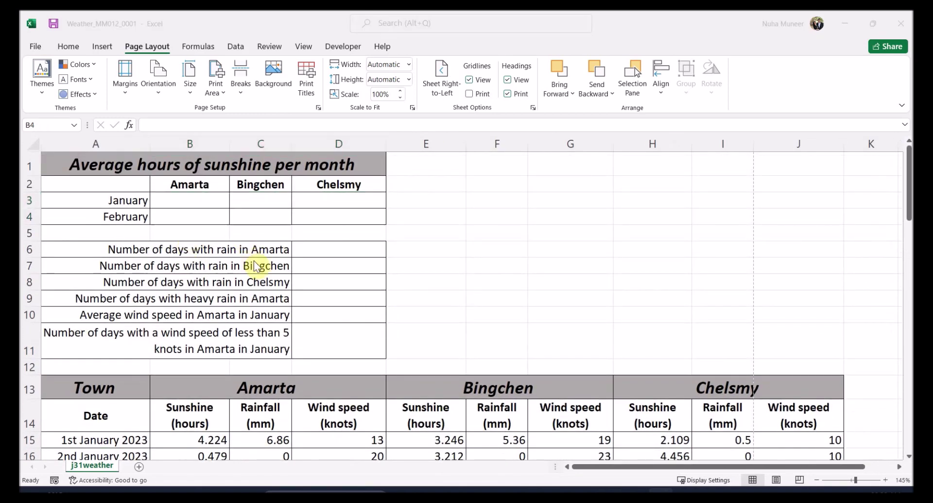
Highlight 'average hours of sunshine' and 'one decimal place' in the February paragraph pink.
key("alt+Tab")
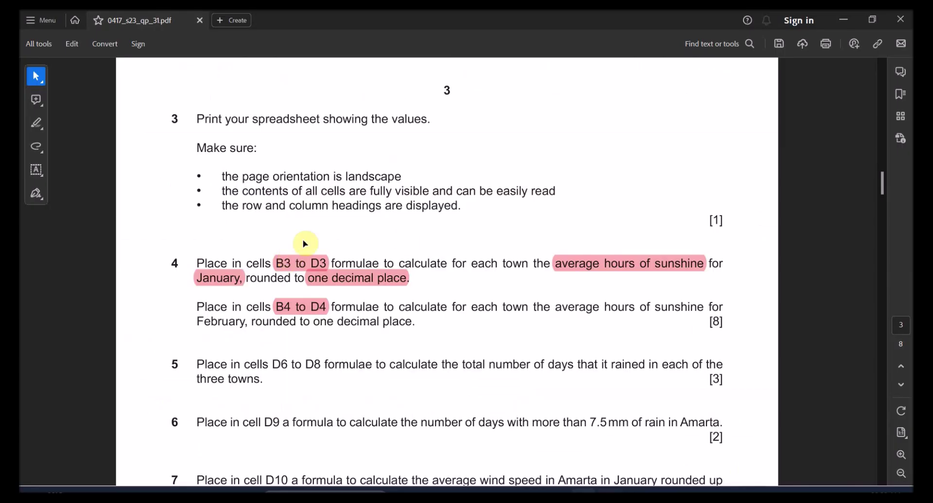
left_click_drag(554, 306, 704, 307)
left_click(689, 285)
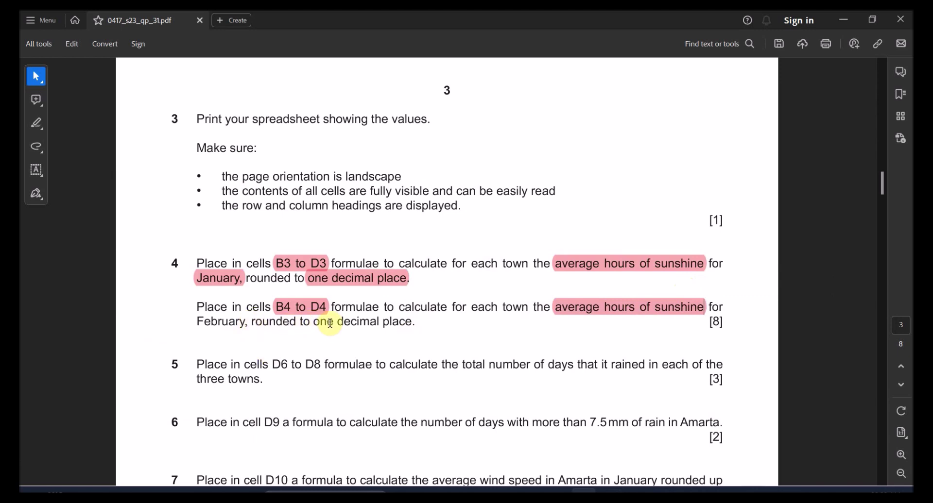
left_click_drag(314, 323, 412, 323)
left_click(396, 298)
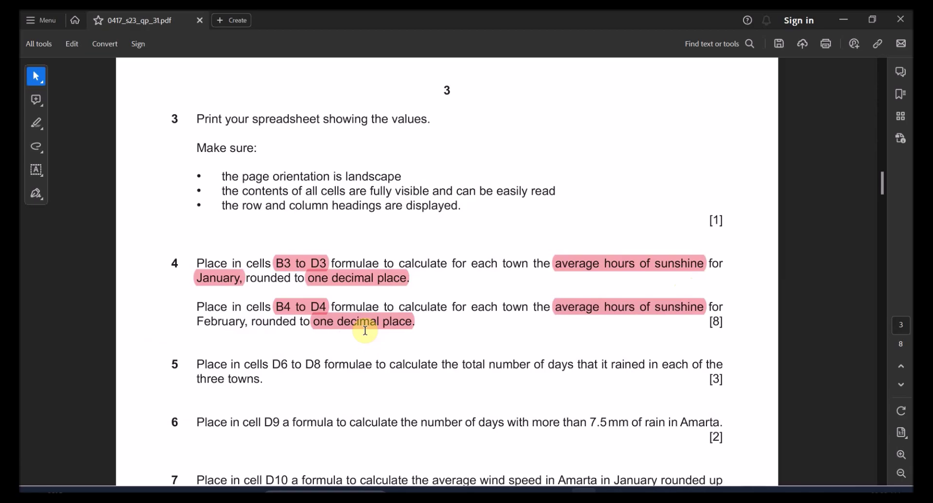
key("alt+Tab")
Enter =AVERAGE(B15:B45) in B3 for Amarta's January sunshine, giving 2.539354839.
left_click(200, 204)
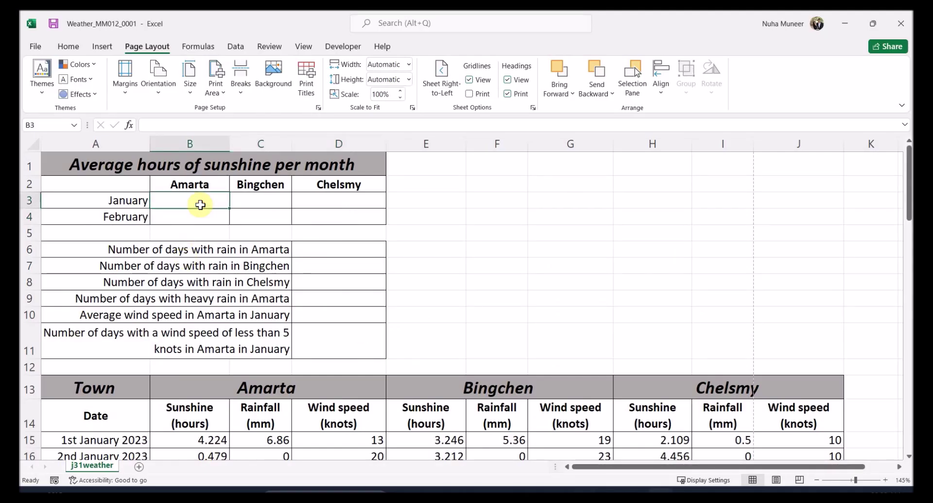
type("=averga")
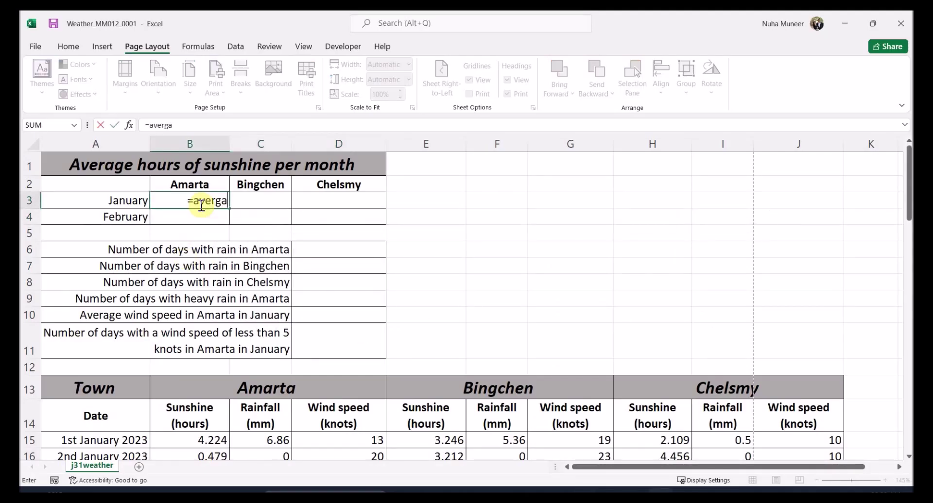
key("BackSpace")
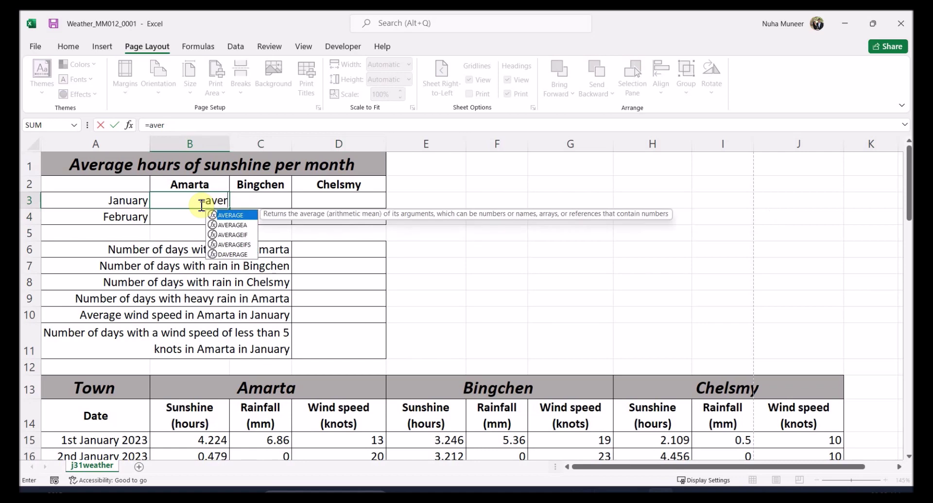
double_click(254, 213)
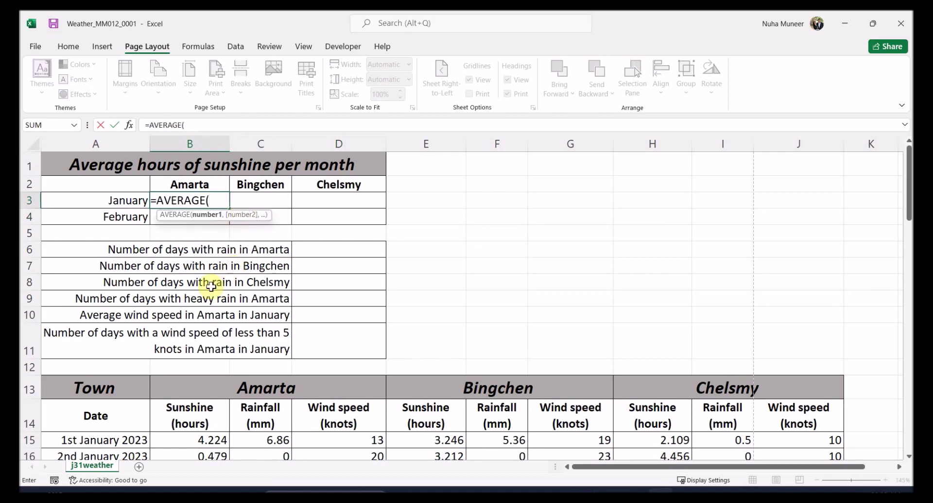
scroll(211, 287, "down", 1)
scroll(311, 284, "up", 1)
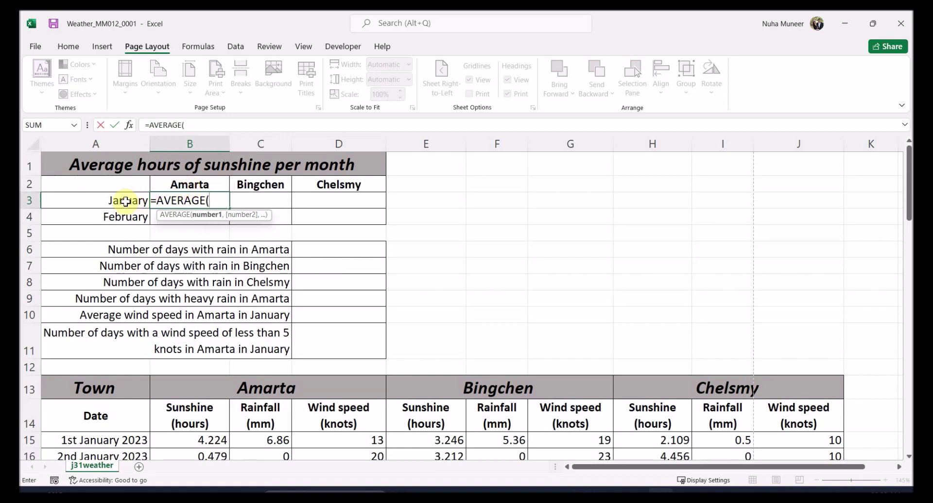
scroll(183, 294, "down", 4)
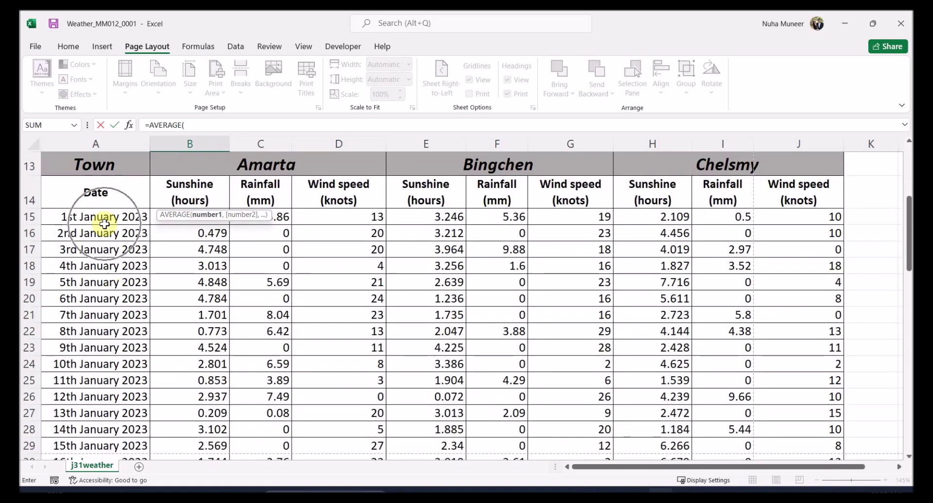
left_click_drag(190, 220, 196, 266)
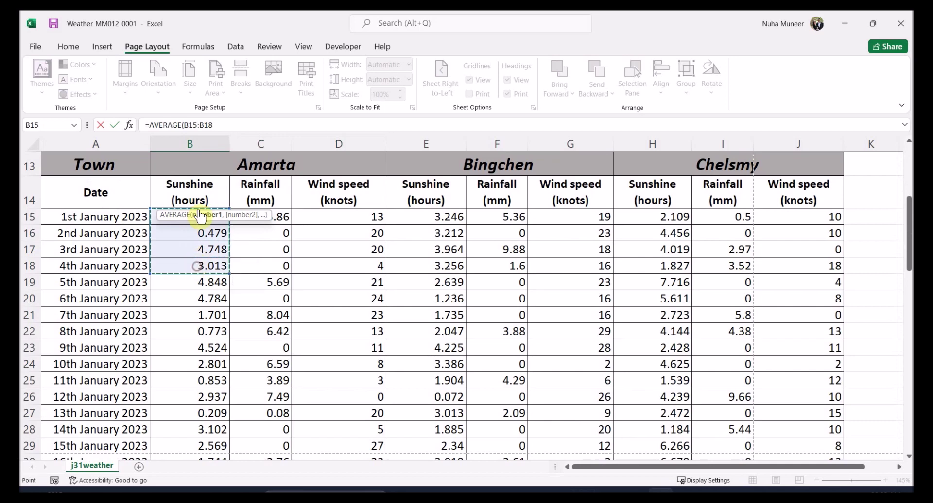
left_click_drag(226, 282, 203, 384)
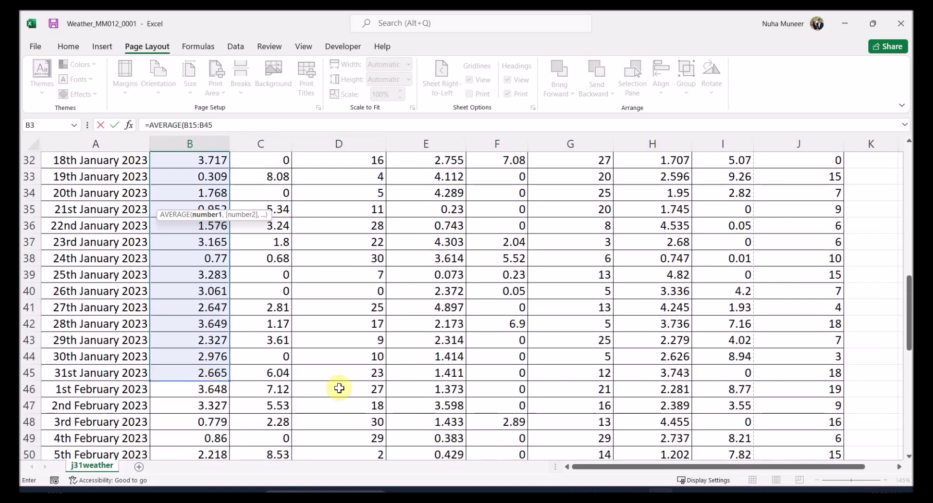
scroll(338, 388, "up", 10)
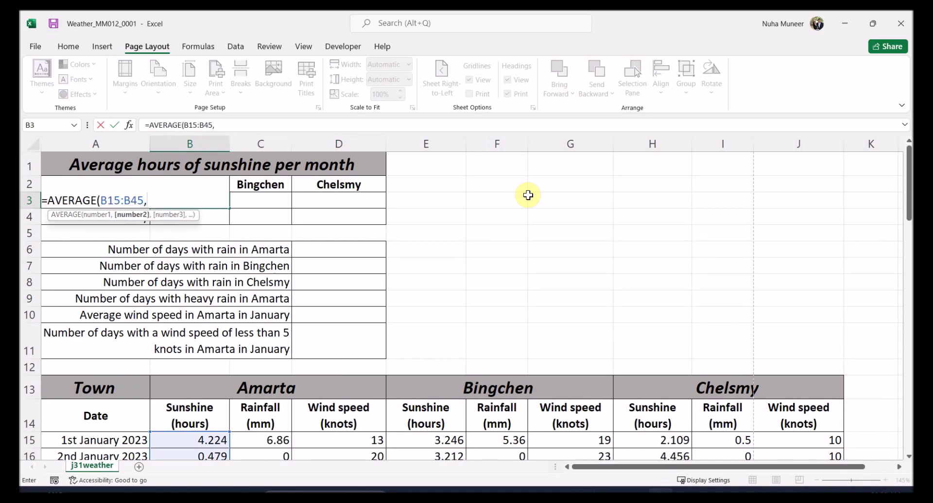
key("BackSpace")
type(")")
key("Return")
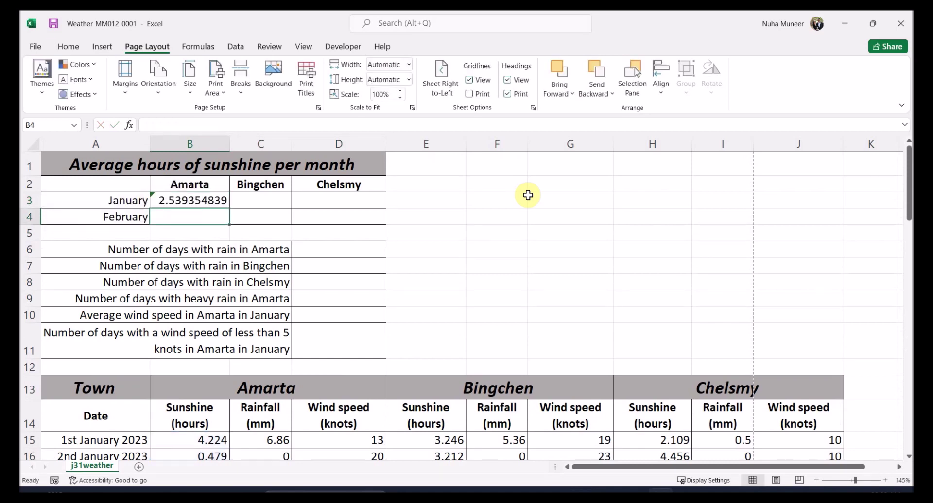
Wrap B3's formula as =ROUND(AVERAGE(B15:B45),1) so it shows 2.5.
double_click(210, 199)
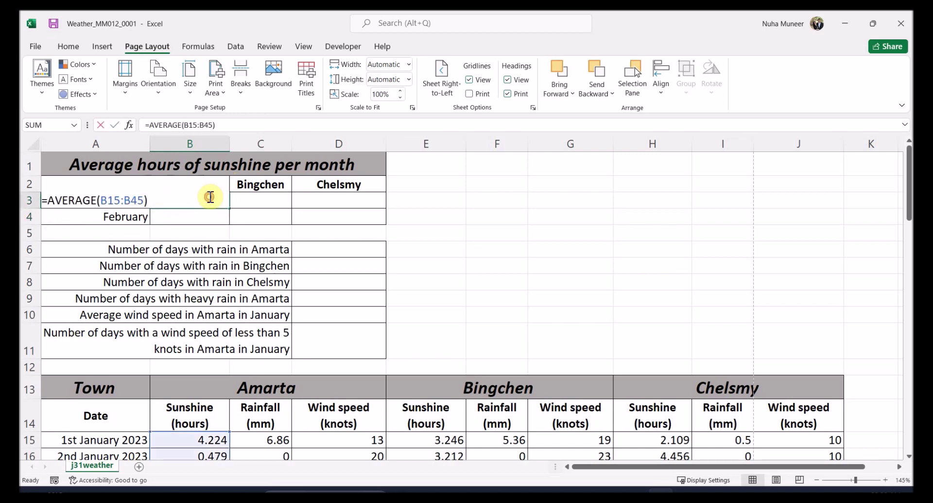
left_click(148, 125)
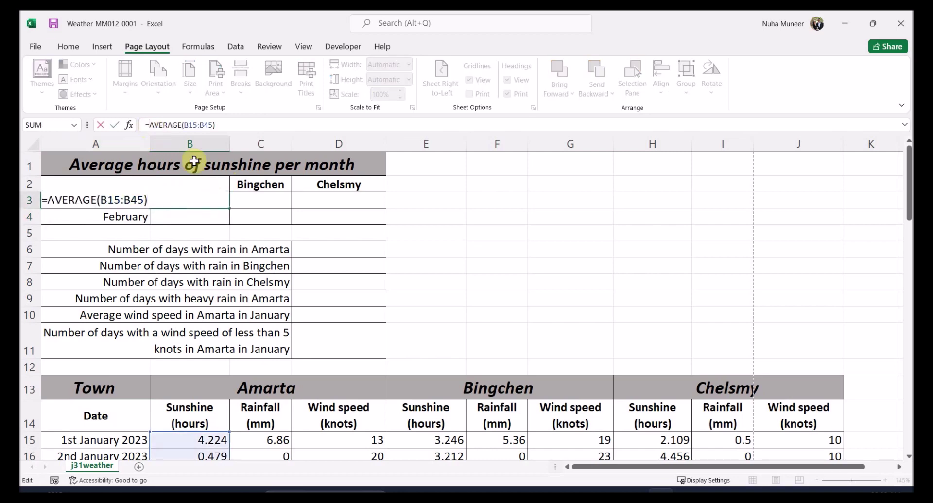
type("round")
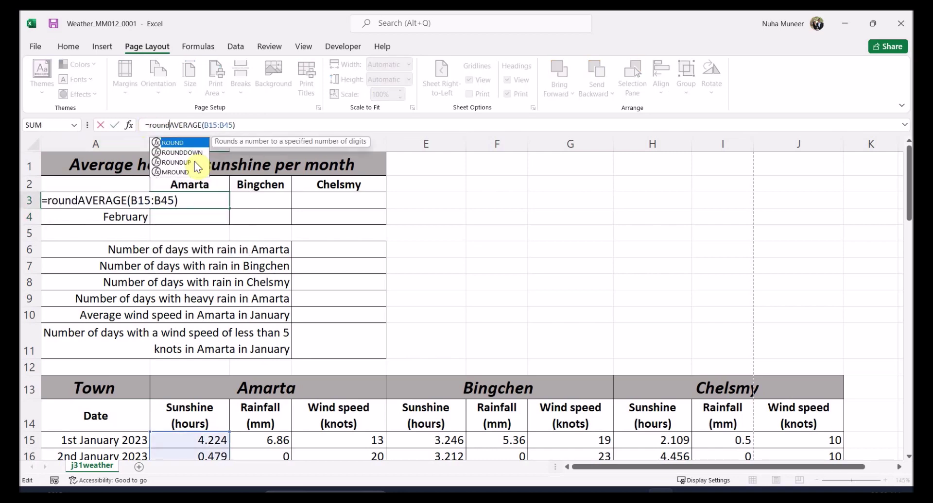
type("(")
key("alt+Tab")
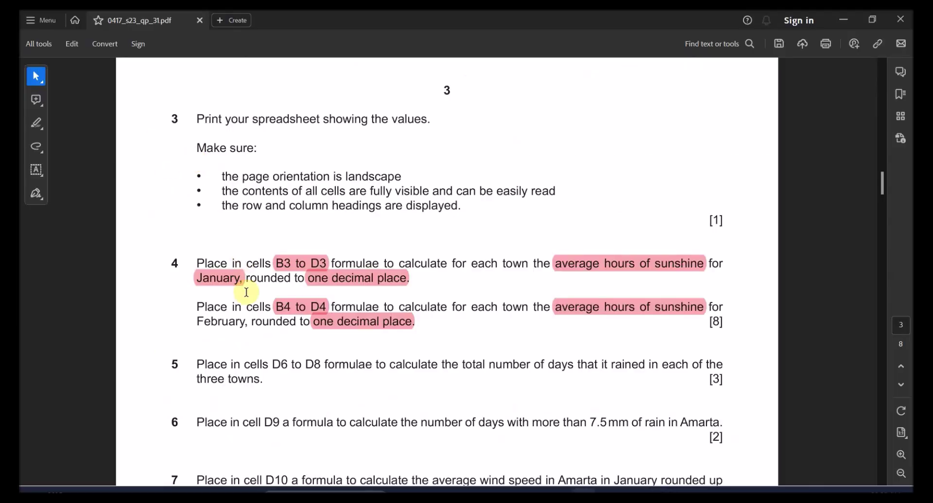
key("alt+Tab")
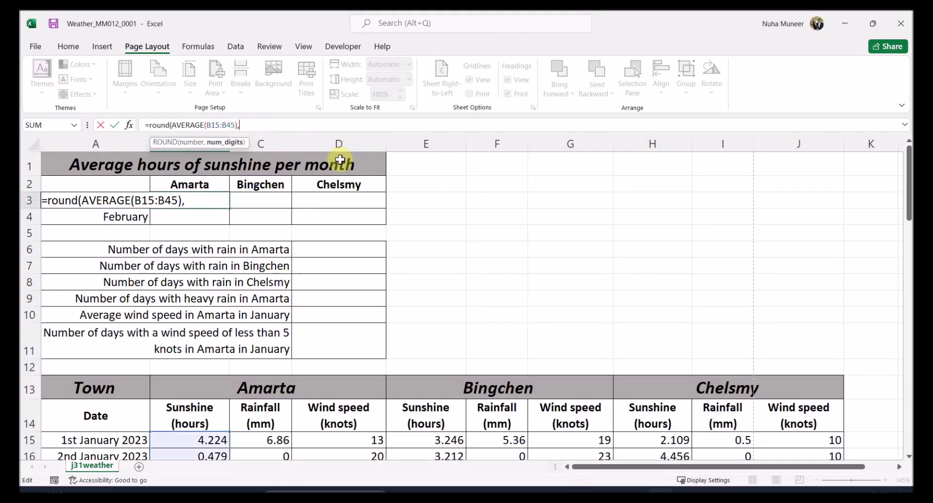
type(",1)")
key("Return")
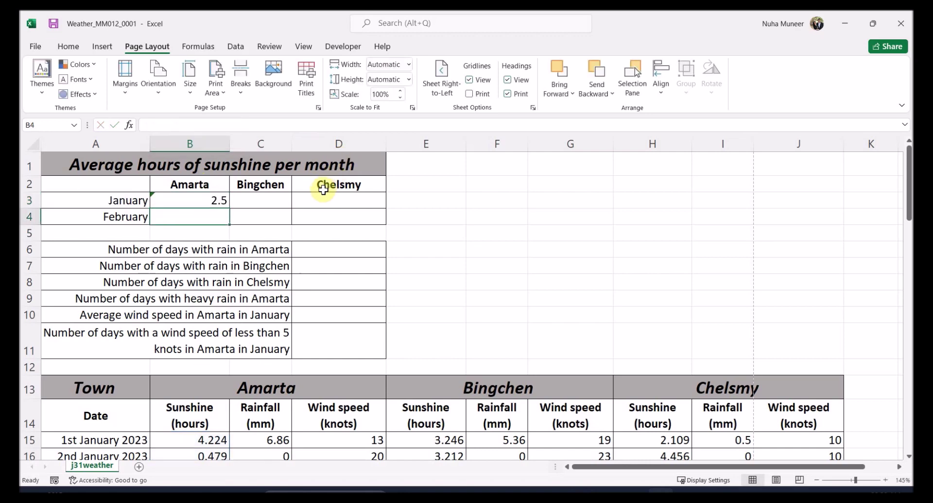
Check B3's range, then fill the formula down into B4 and open B4 for editing.
left_click(203, 198)
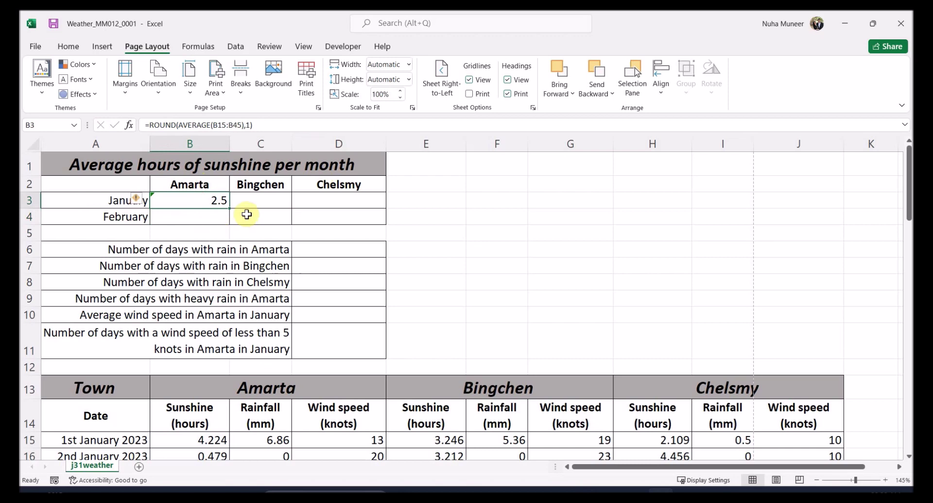
scroll(223, 246, "down", 1)
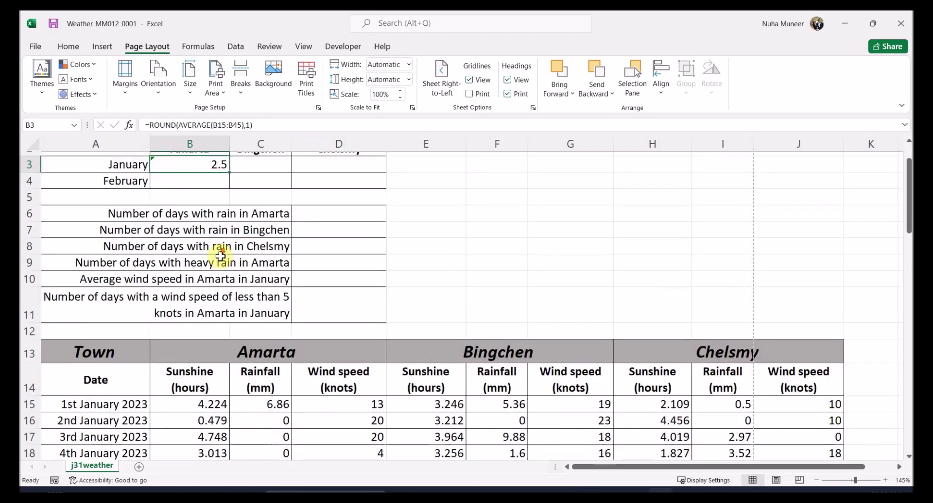
scroll(248, 238, "up", 1)
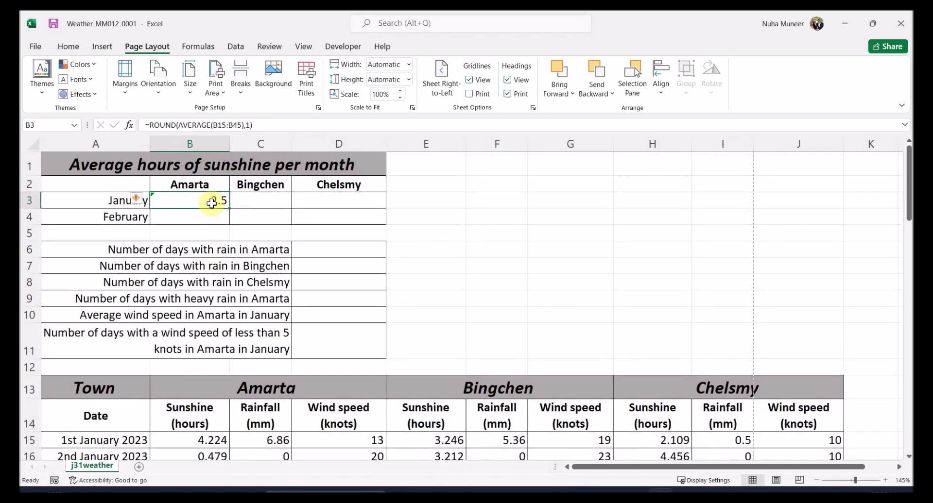
double_click(212, 203)
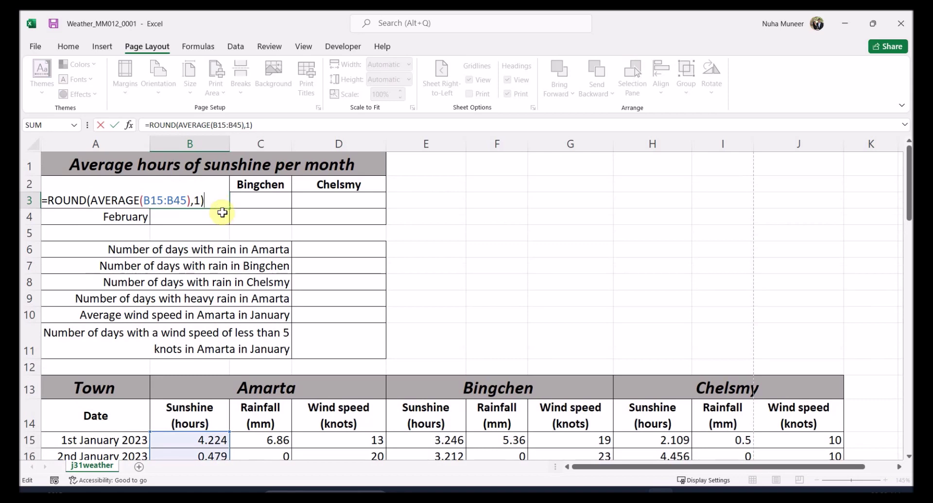
key("Escape")
left_click_drag(230, 211, 200, 217)
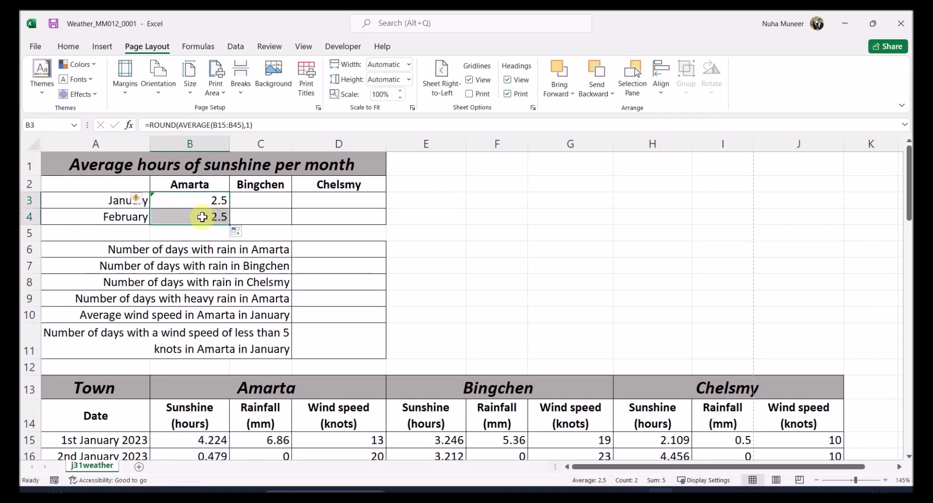
double_click(200, 217)
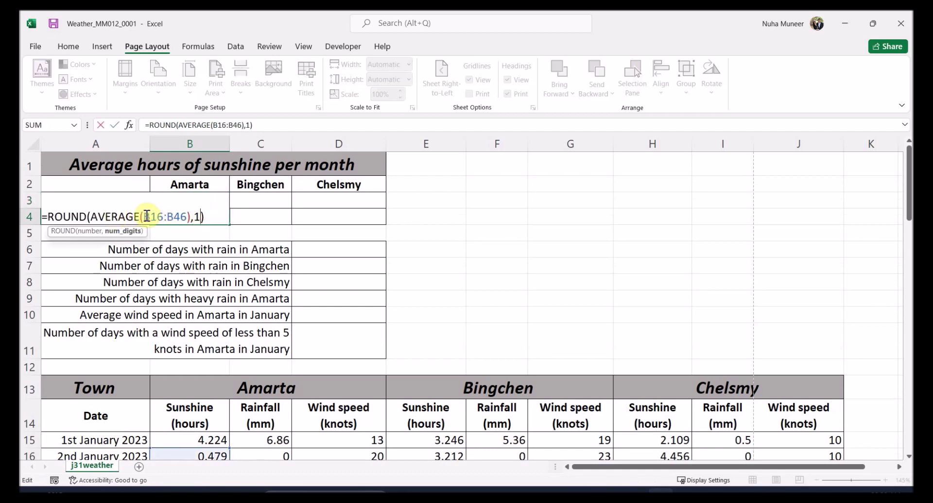
Replace B4's B16:B46 range with February's B46:B73, giving =ROUND(AVERAGE(B46:B73),1) = 2.7.
double_click(186, 217)
scroll(297, 335, "down", 2)
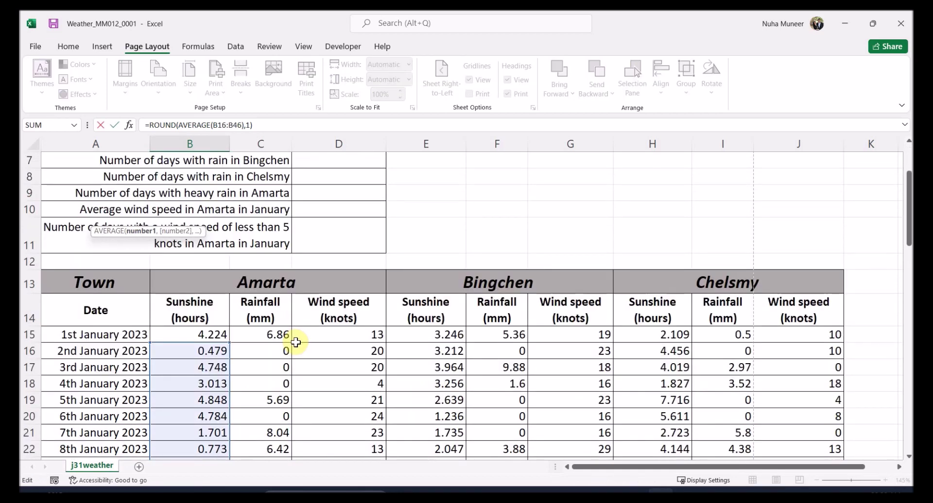
left_click_drag(221, 349, 232, 277)
scroll(377, 329, "up", 20)
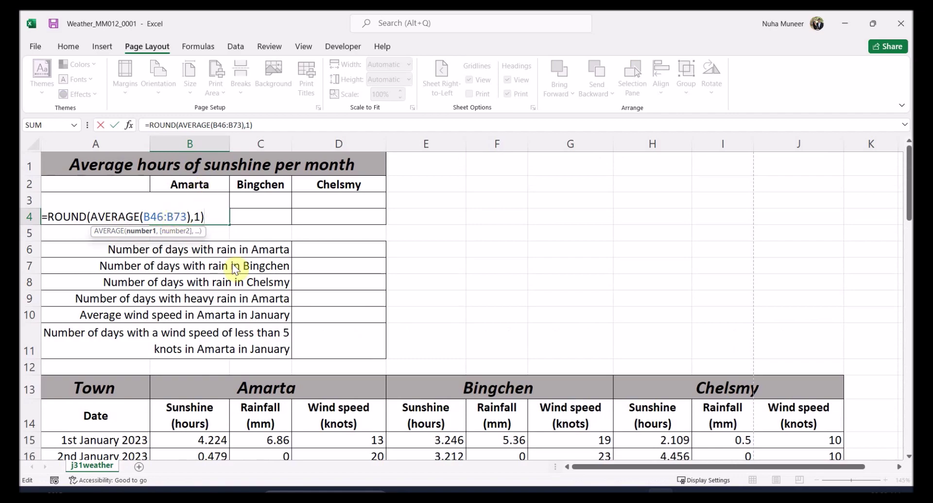
scroll(294, 377, "down", 12)
scroll(291, 375, "up", 1)
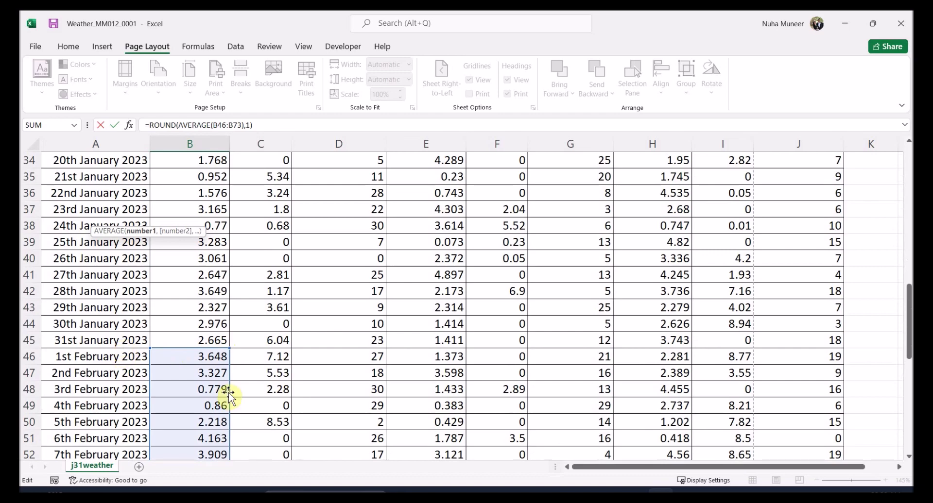
scroll(229, 393, "down", 10)
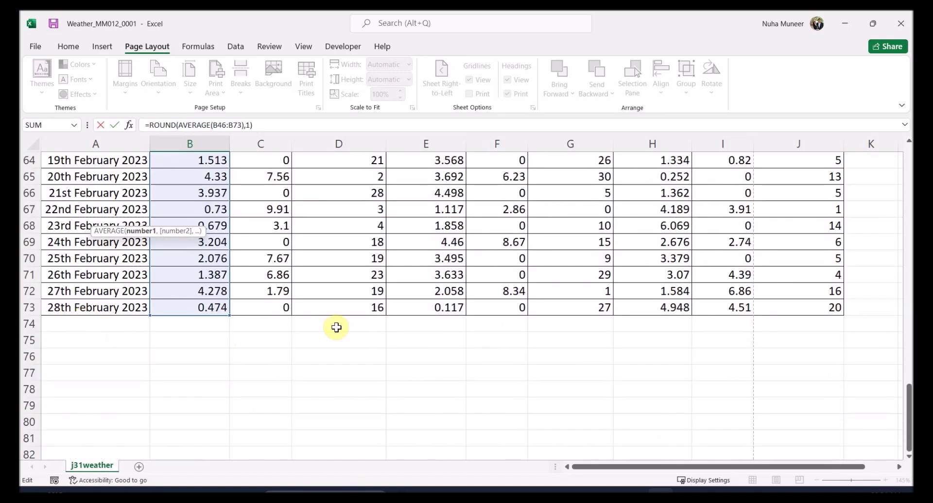
scroll(338, 333, "up", 5)
scroll(338, 333, "up", 15)
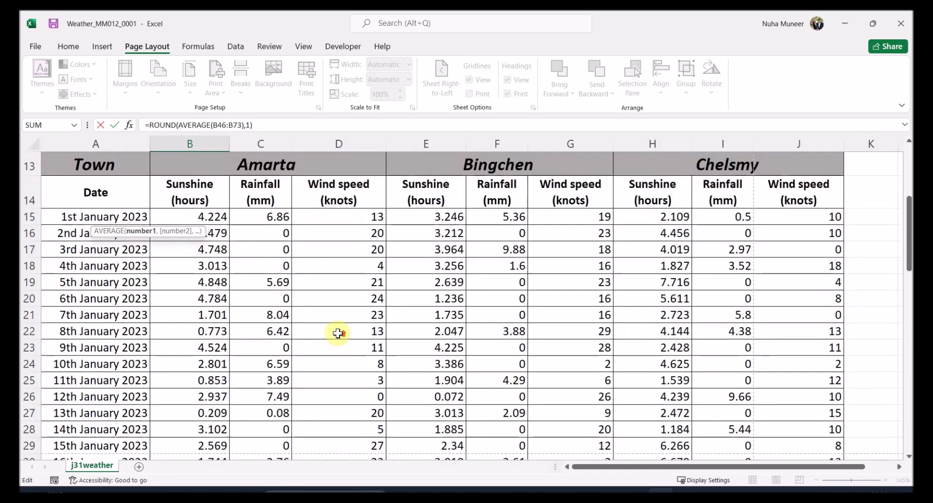
scroll(287, 338, "up", 2)
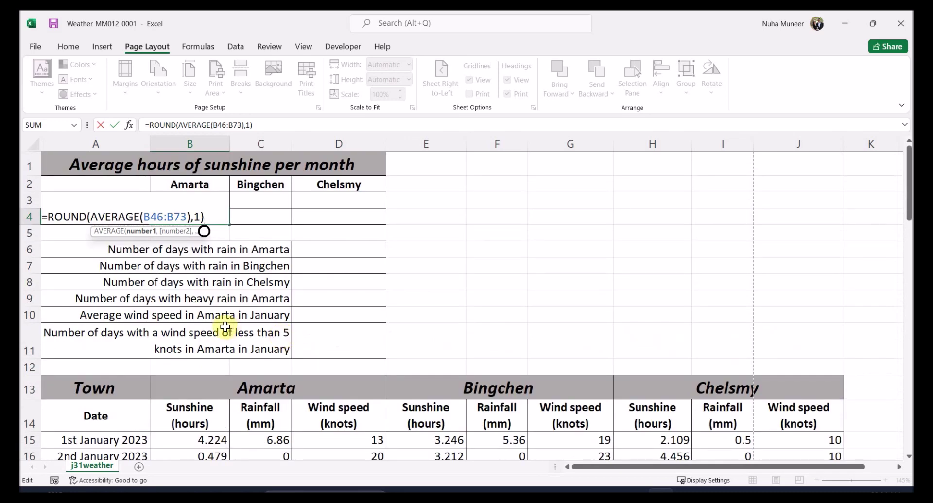
key("Return")
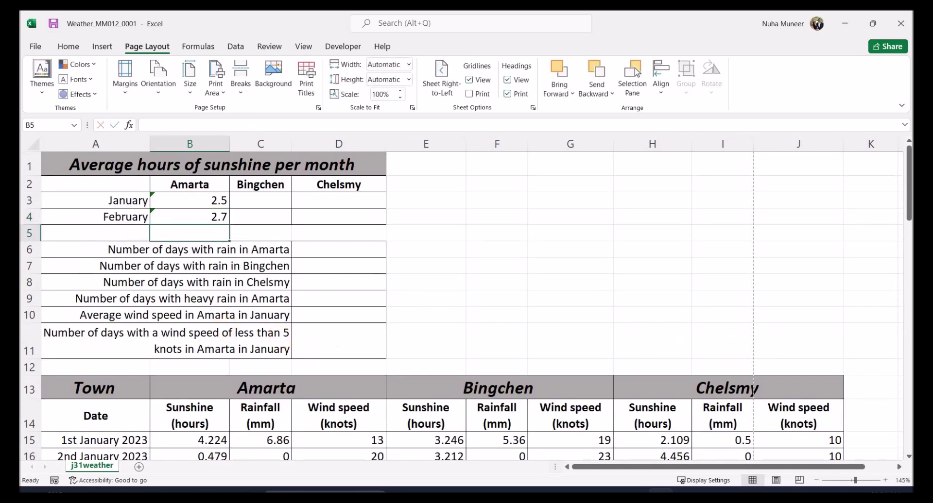
Compare B4's February formula with B3's January formula and check the empty C3.
left_click(196, 216)
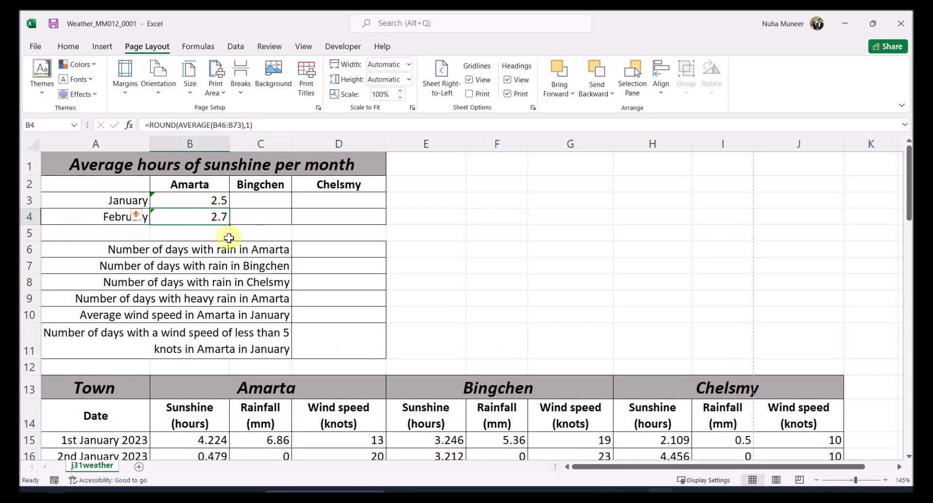
left_click(215, 196)
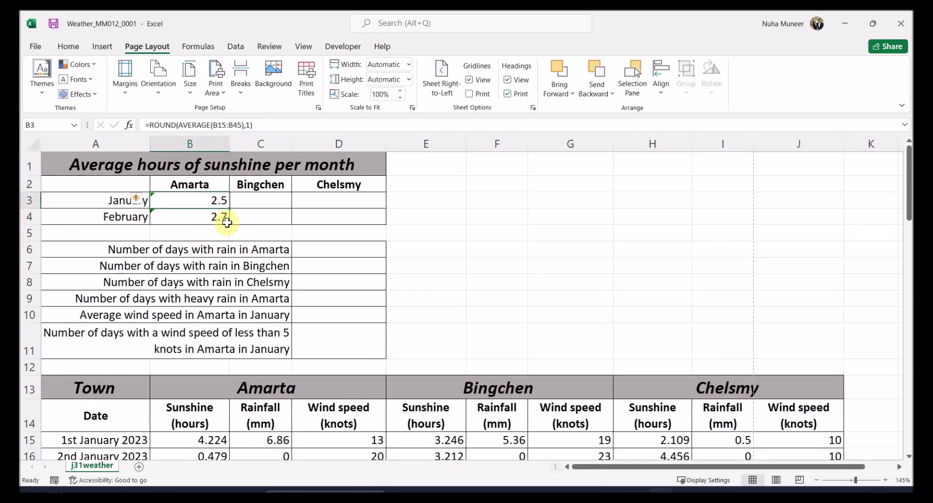
left_click(212, 216)
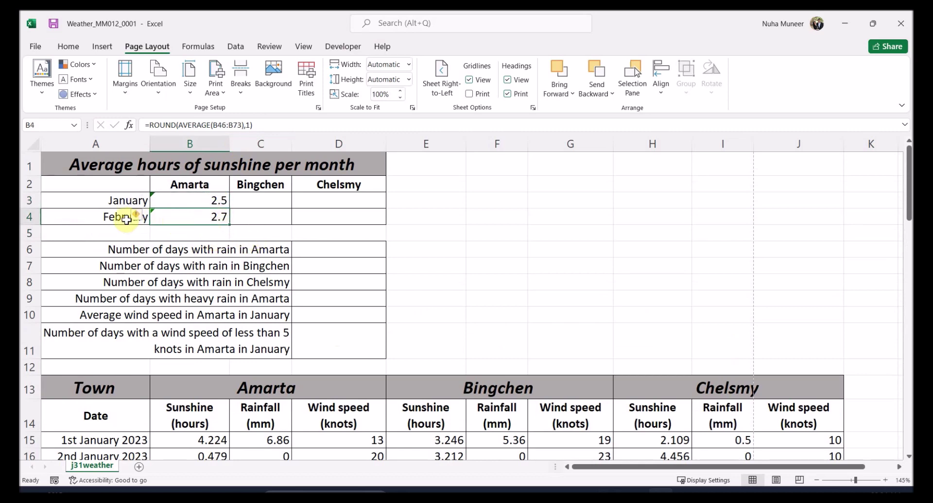
left_click(264, 202)
left_click(222, 203)
Copy B3's rounded January formula across into C3 for Bingchen.
left_click_drag(231, 212, 265, 204)
double_click(248, 202)
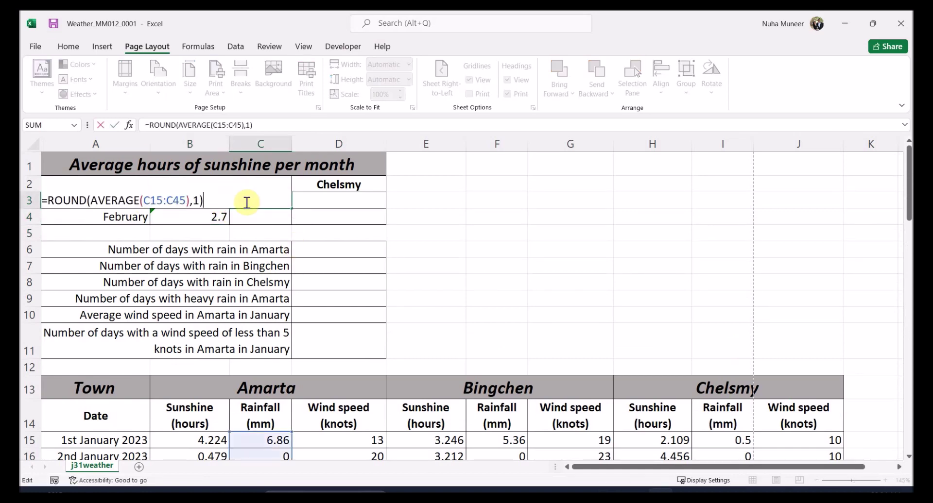
scroll(297, 311, "down", 5)
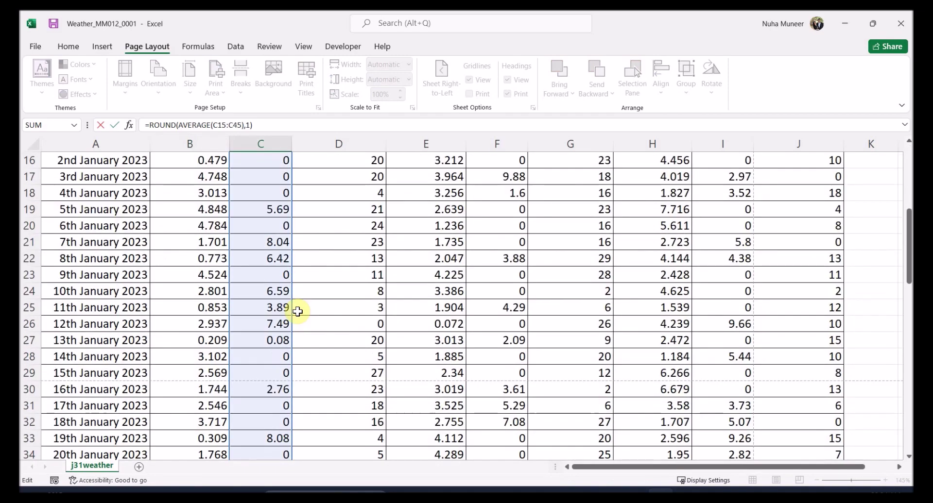
scroll(298, 311, "down", 6)
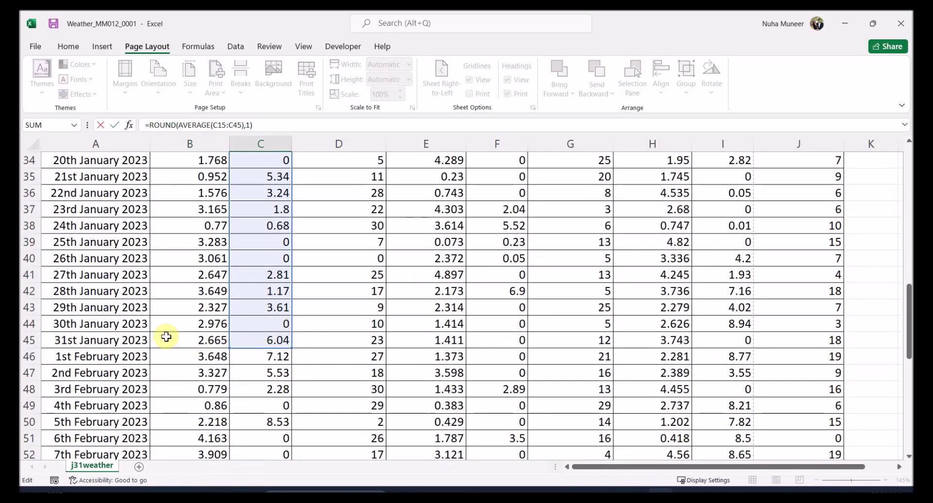
scroll(276, 339, "up", 11)
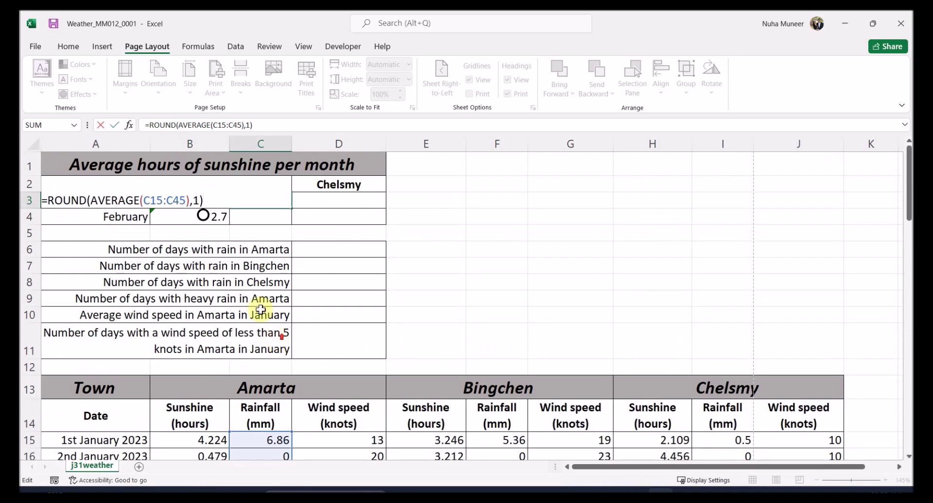
scroll(325, 321, "down", 2)
scroll(323, 328, "up", 2)
scroll(321, 329, "down", 4)
scroll(311, 333, "down", 8)
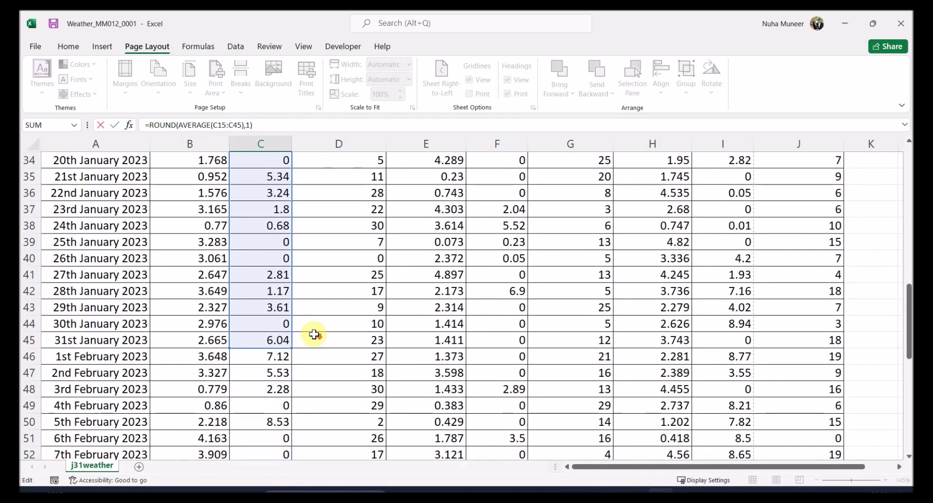
scroll(313, 335, "up", 11)
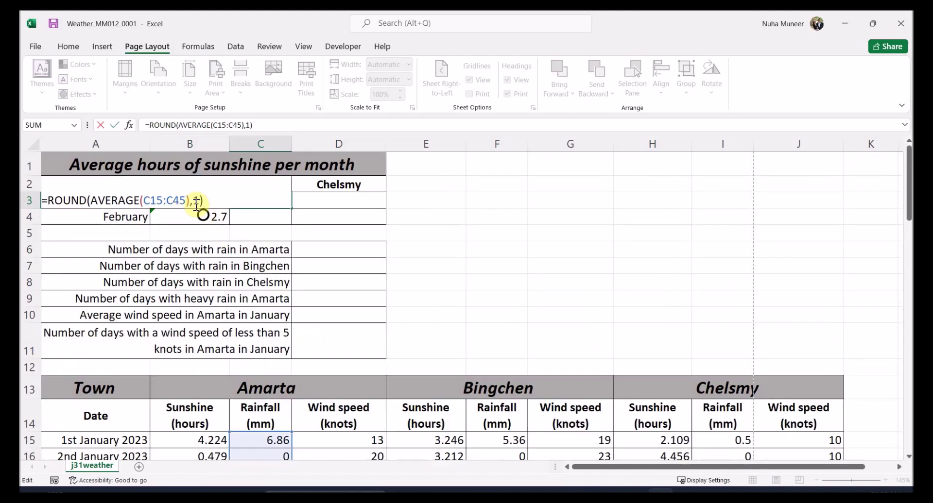
key("Return")
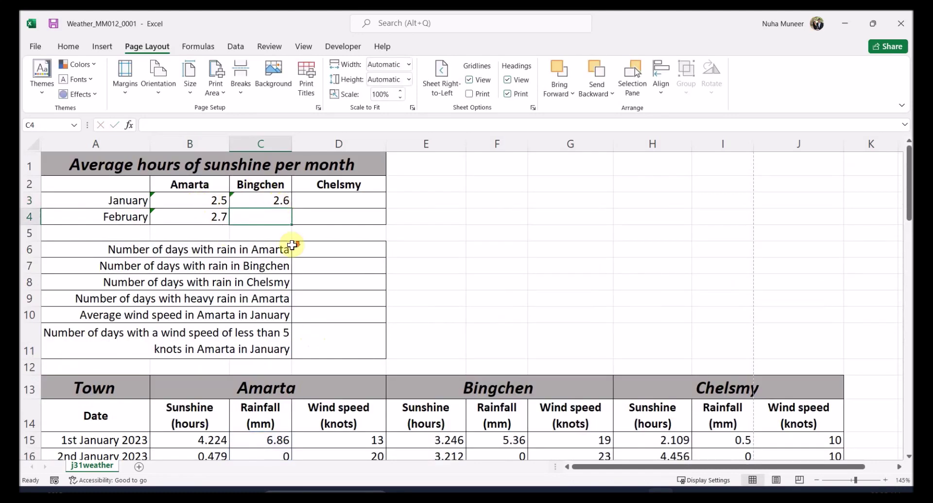
Review the range referenced by C3's copied formula against the data.
scroll(293, 246, "down", 5)
scroll(293, 246, "up", 5)
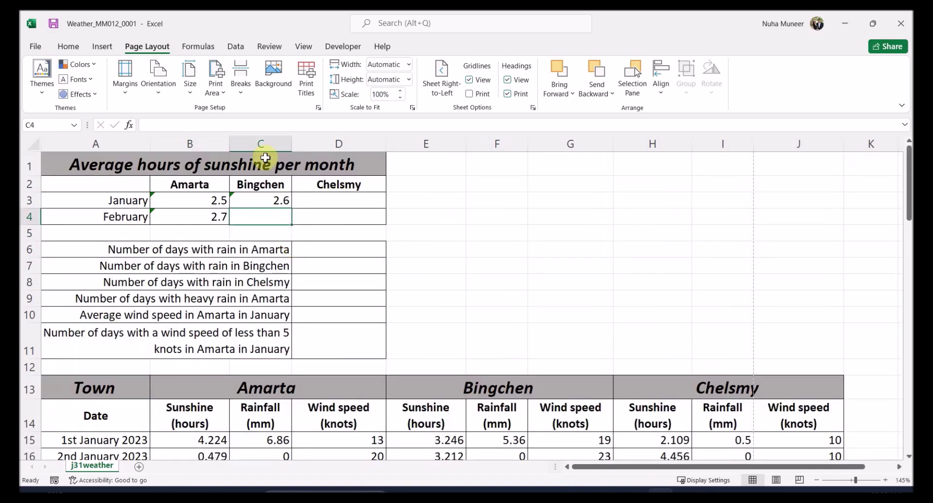
double_click(274, 200)
scroll(346, 316, "down", 5)
scroll(346, 321, "up", 1)
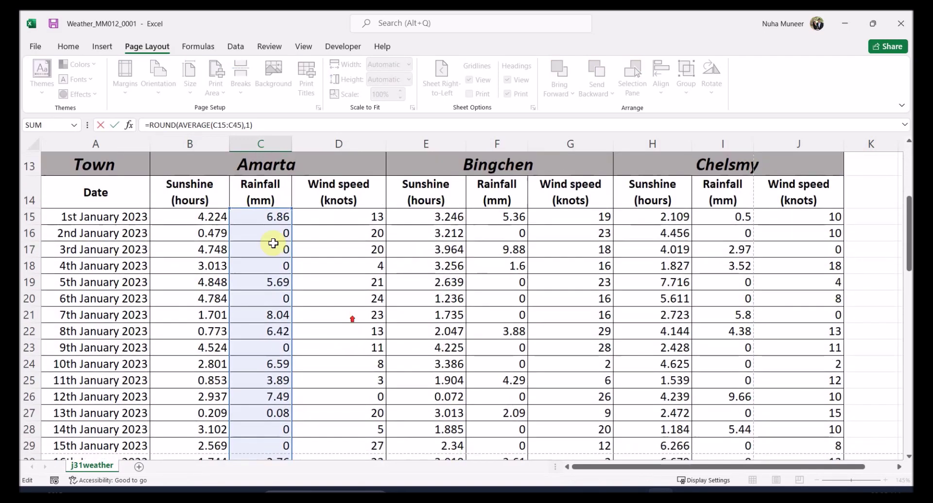
scroll(302, 289, "down", 10)
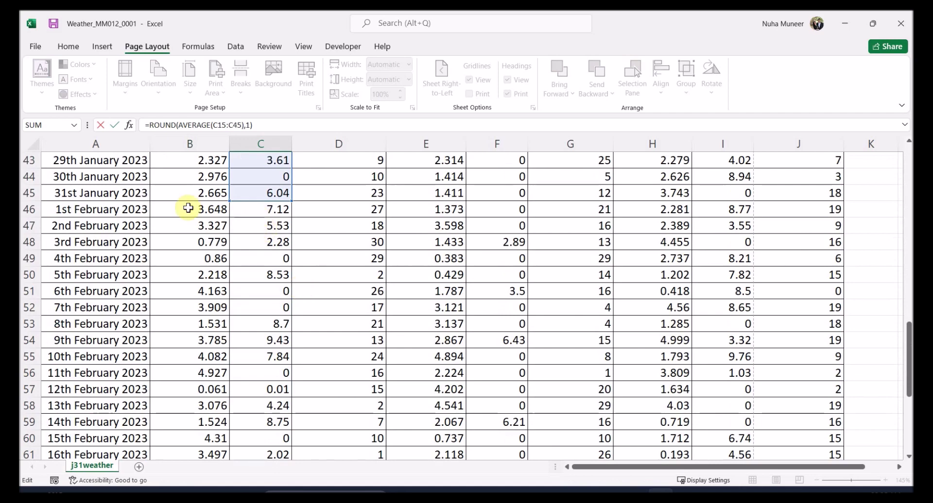
scroll(426, 273, "up", 14)
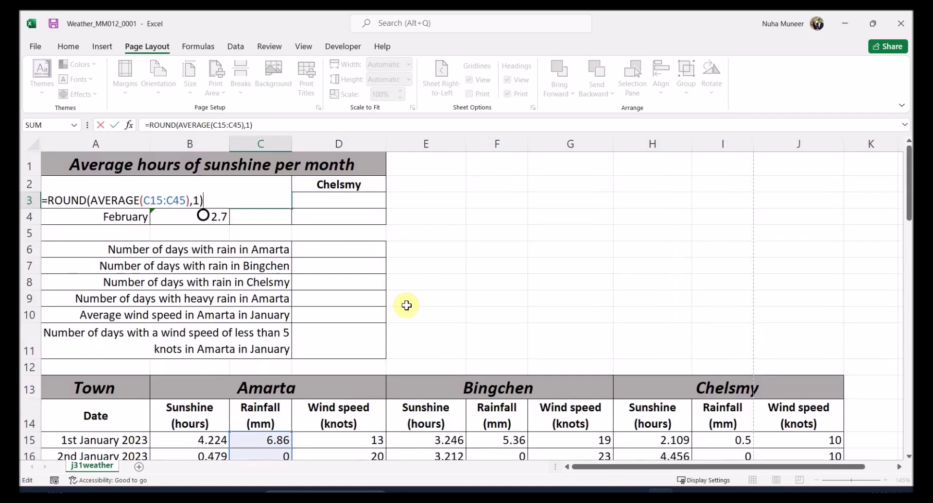
scroll(406, 306, "down", 2)
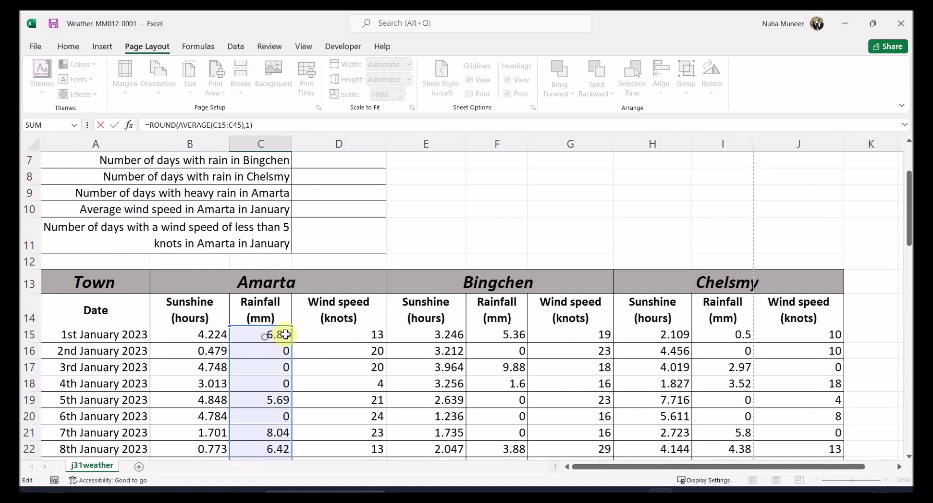
left_click(273, 335)
scroll(377, 318, "up", 2)
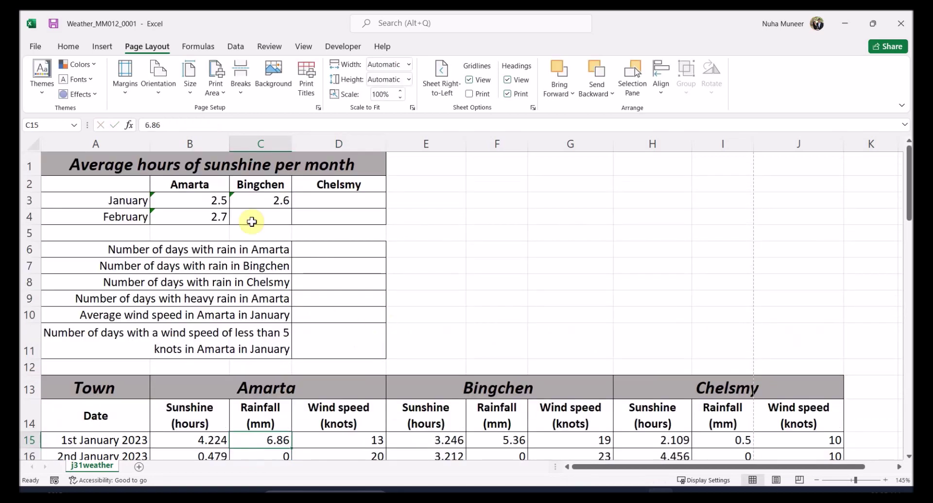
Replace C3's C15:C45 range with E15:E45, giving =ROUND(AVERAGE(E15:E45),1) = 2.6.
double_click(211, 198)
left_click_drag(188, 201, 155, 202)
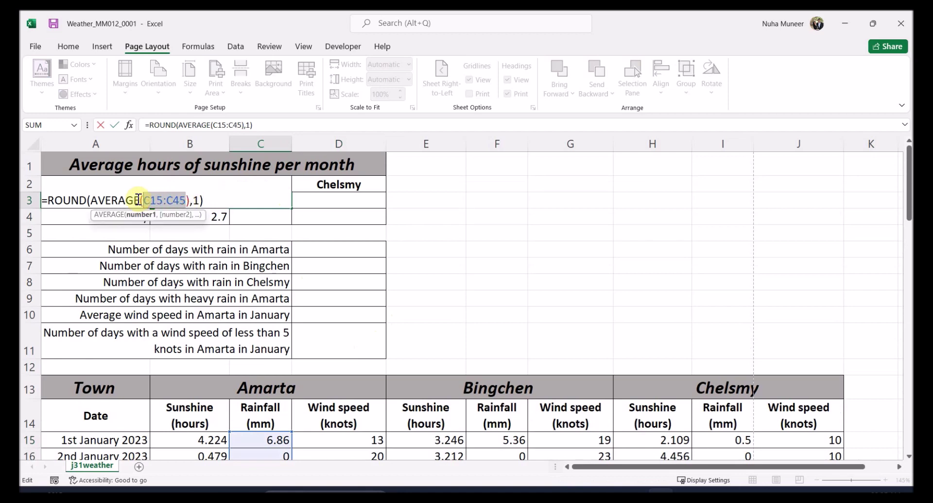
key("BackSpace")
scroll(554, 391, "down", 1)
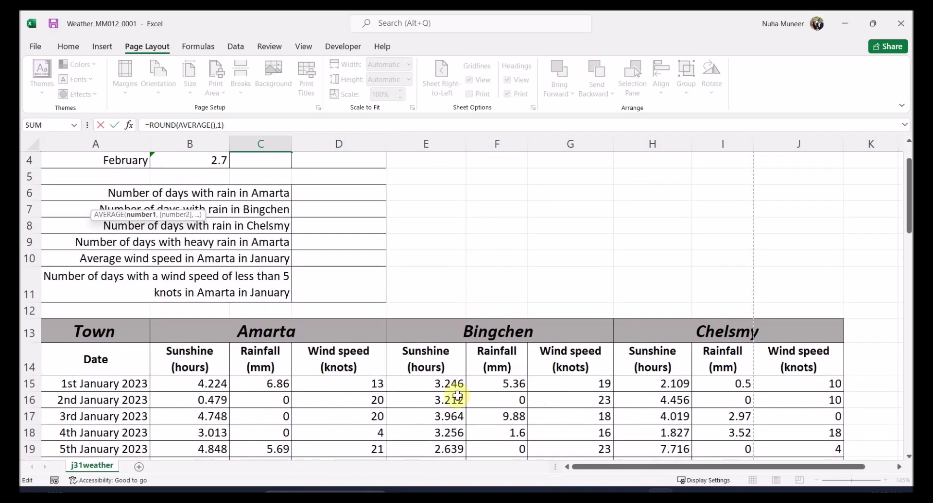
left_click_drag(445, 384, 429, 164)
scroll(446, 291, "up", 1)
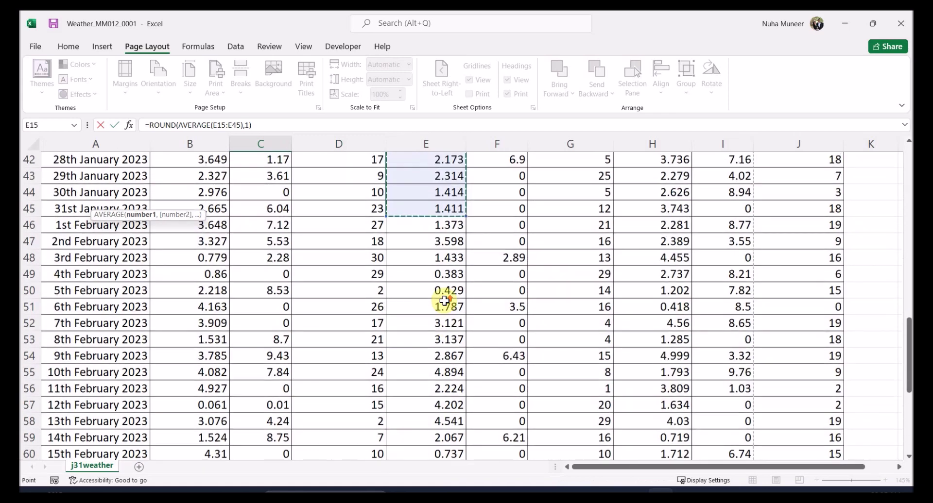
scroll(444, 301, "up", 14)
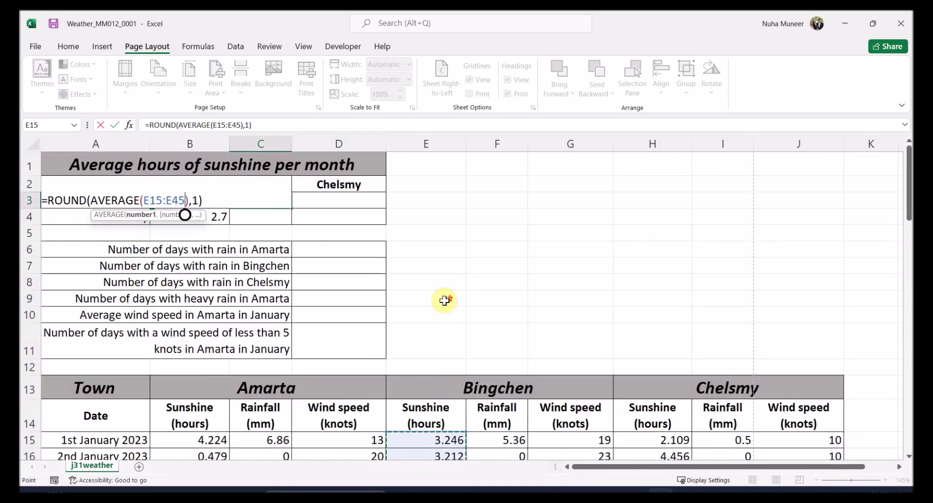
key("Return")
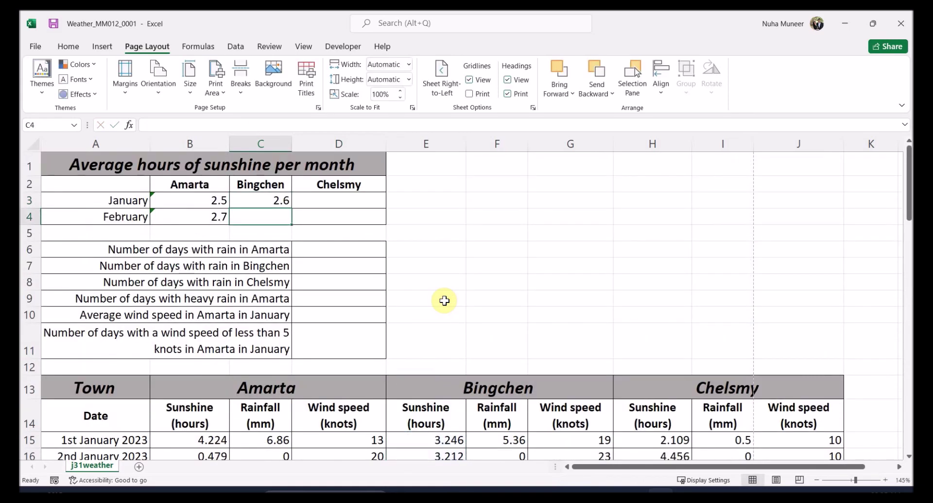
scroll(460, 258, "down", 1)
scroll(468, 285, "up", 1)
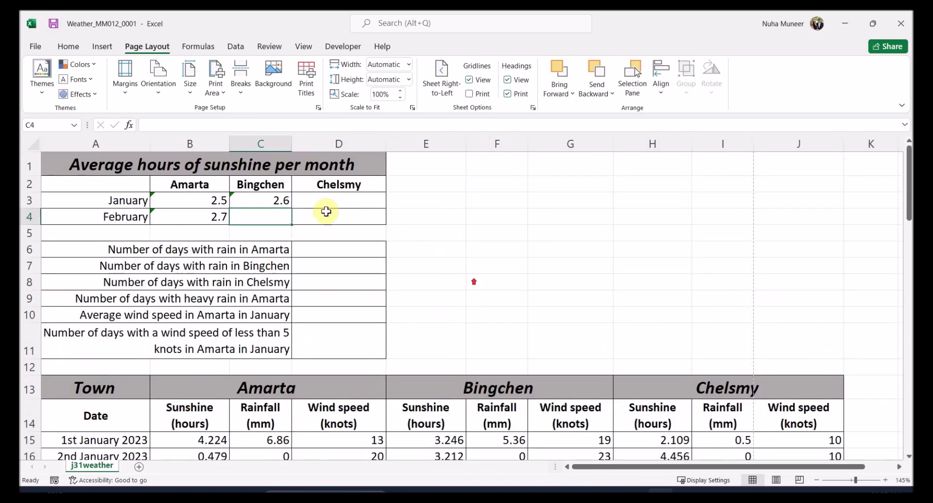
Fill C3 down to C4 and change its range to E46:E73, giving 2.5.
left_click(285, 201)
left_click_drag(293, 210, 288, 221)
double_click(277, 216)
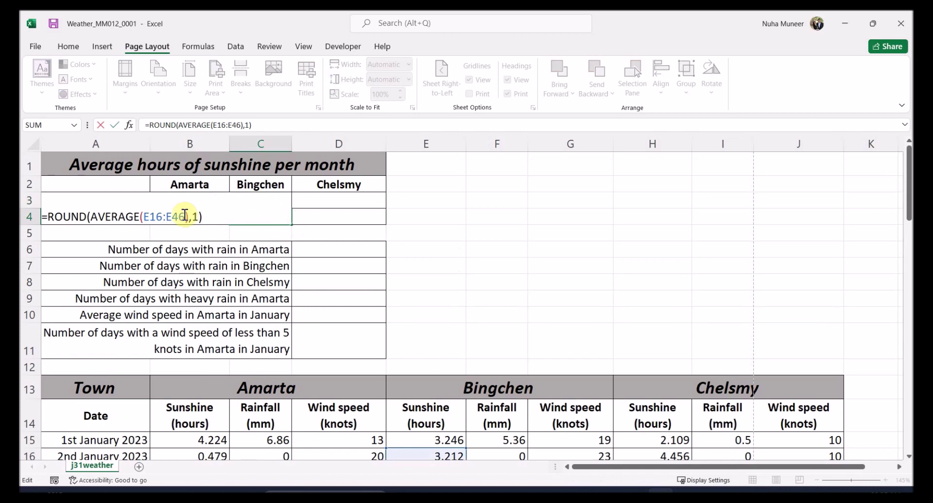
left_click_drag(190, 215, 158, 214)
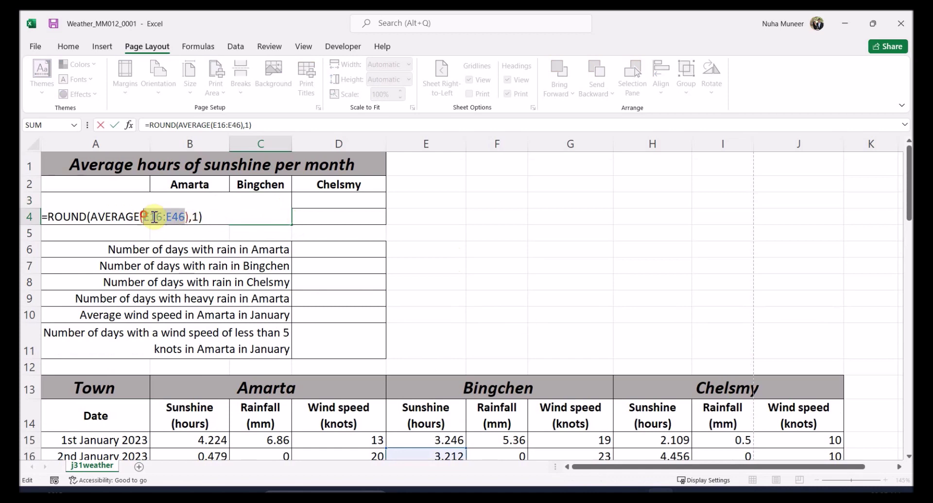
scroll(474, 352, "down", 3)
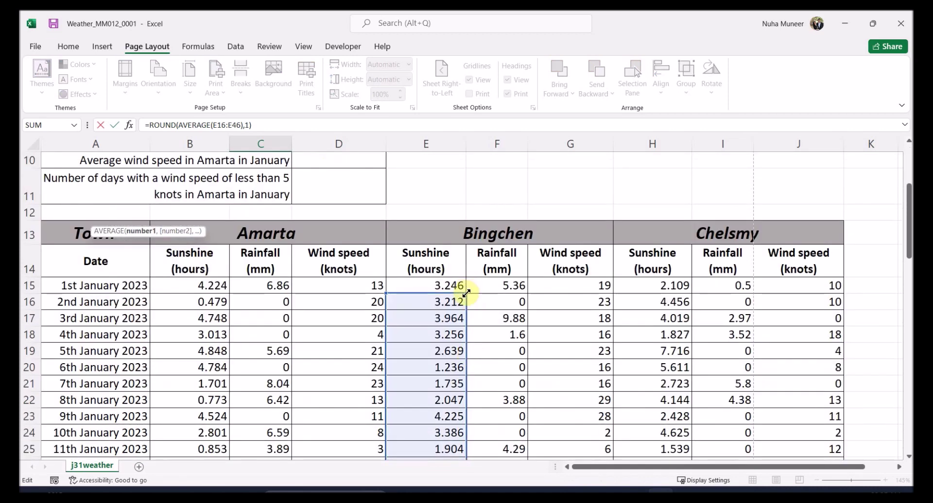
left_click_drag(463, 294, 432, 380)
scroll(452, 373, "up", 8)
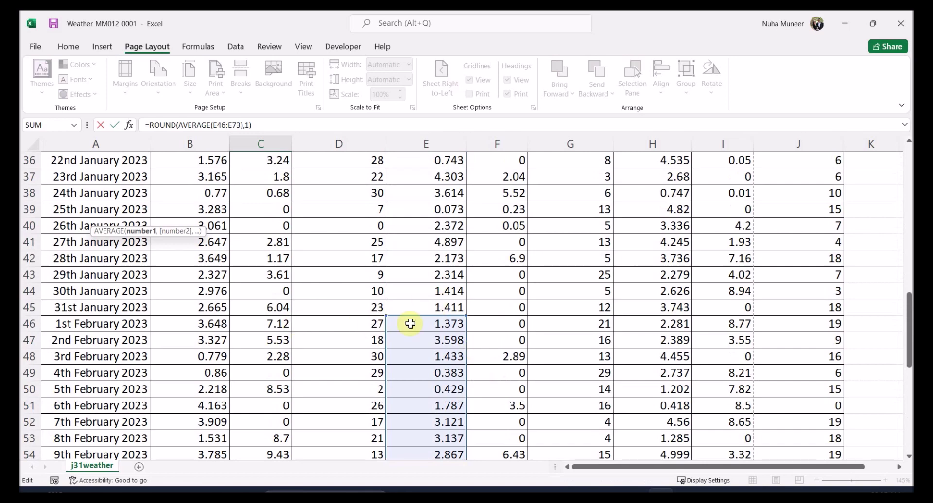
scroll(437, 335, "down", 9)
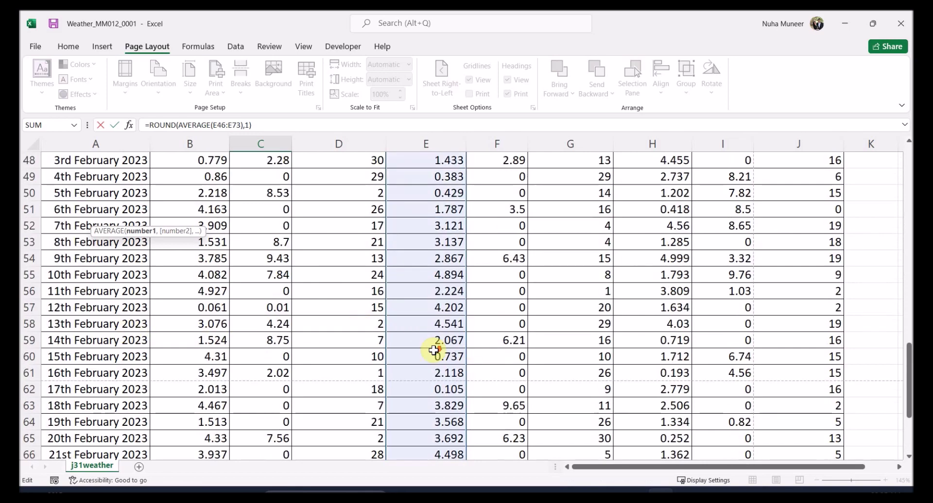
scroll(436, 339, "up", 20)
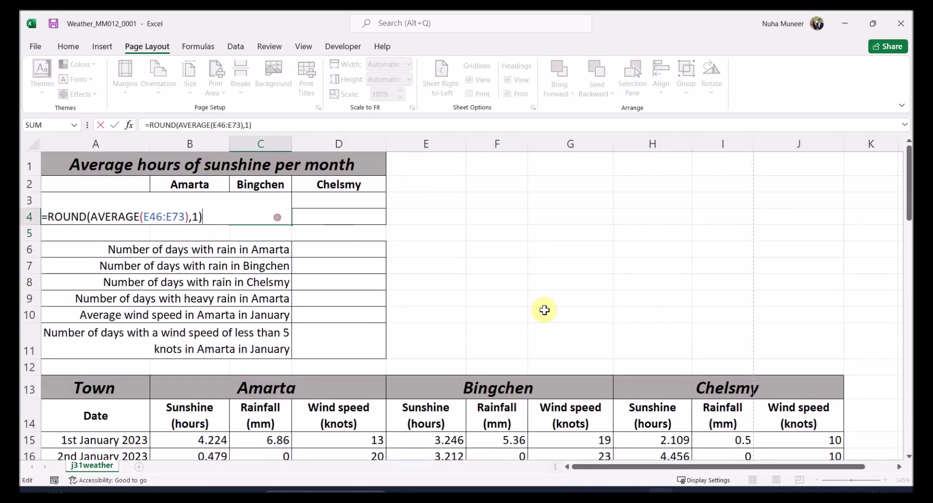
scroll(544, 309, "down", 14)
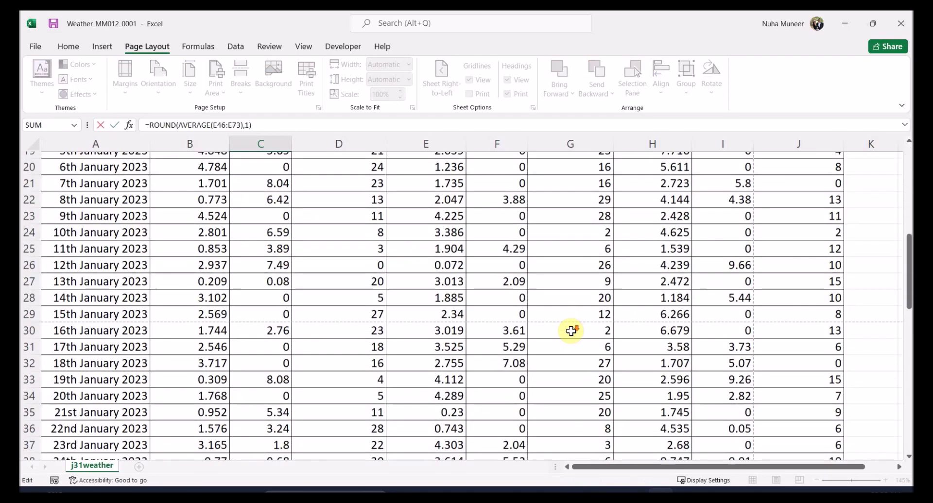
scroll(571, 331, "up", 14)
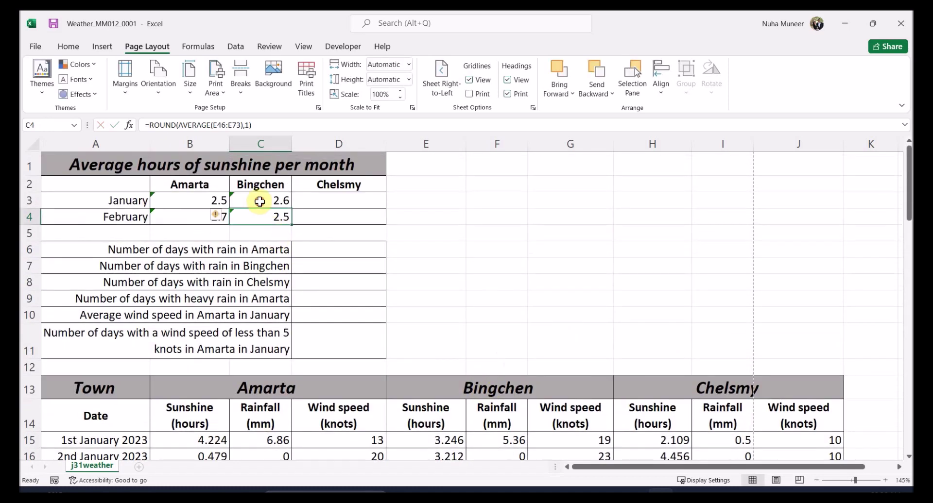
left_click(260, 201)
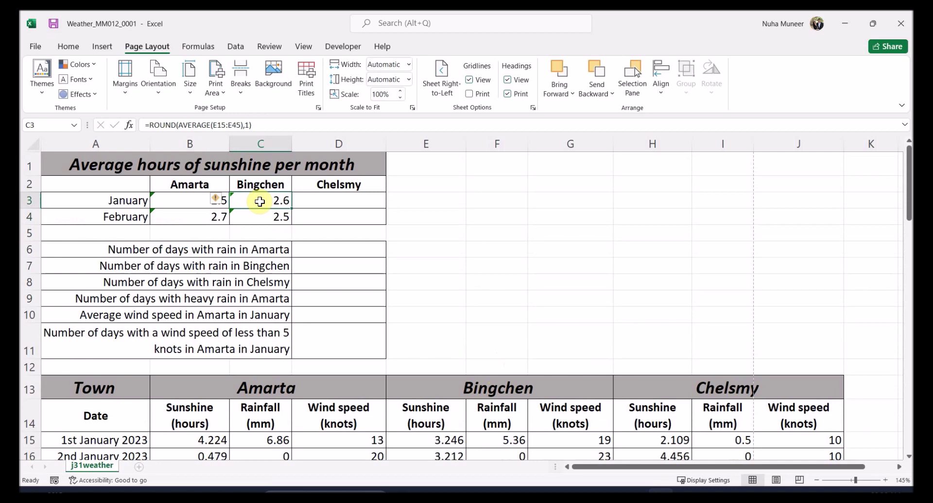
Copy the January Bingchen average formula from C3 across into D3.
left_click(268, 216)
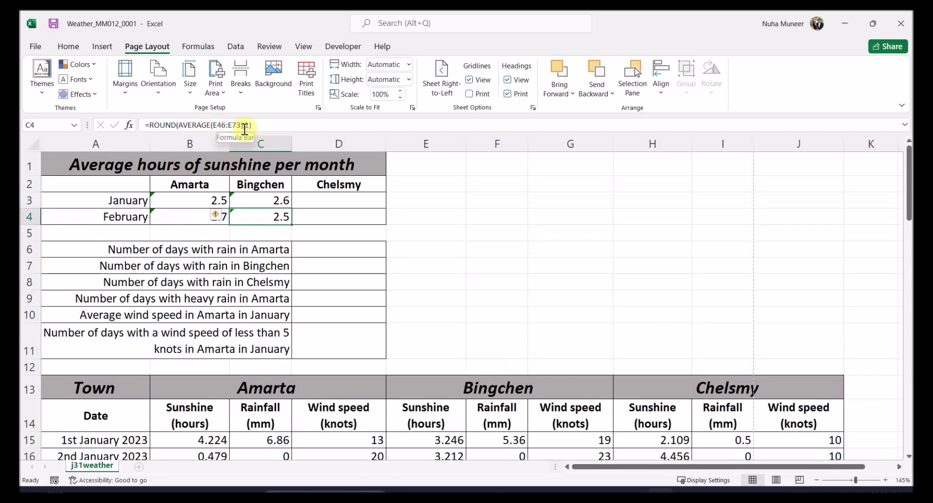
left_click(290, 205)
left_click_drag(292, 208, 342, 202)
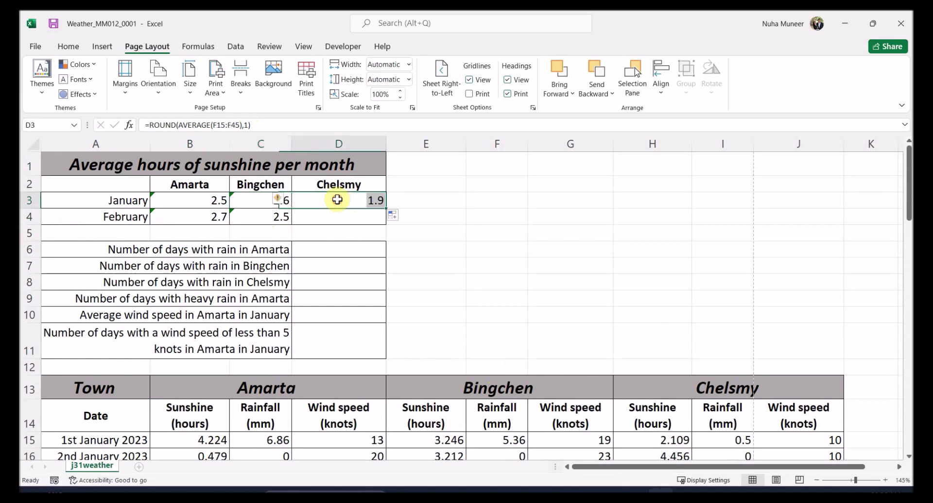
double_click(339, 200)
scroll(641, 307, "down", 1)
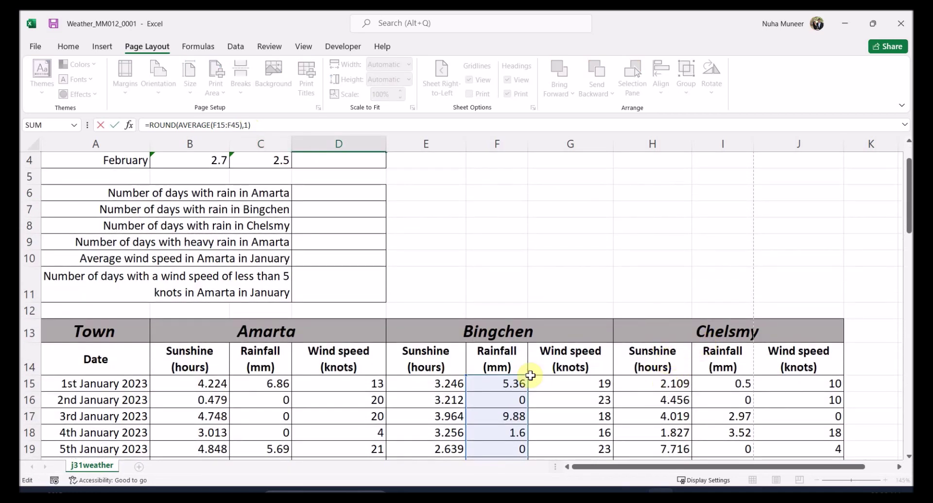
scroll(454, 279, "up", 1)
scroll(590, 360, "down", 2)
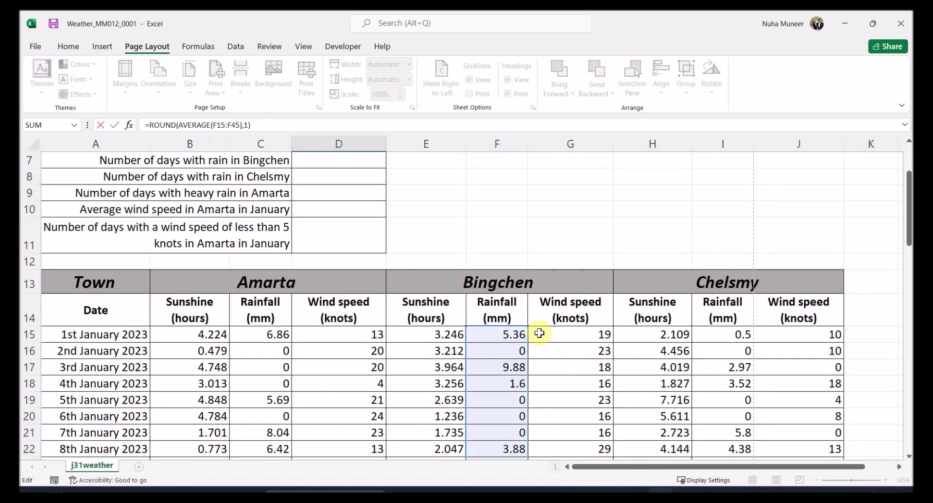
left_click(530, 324)
scroll(468, 291, "up", 3)
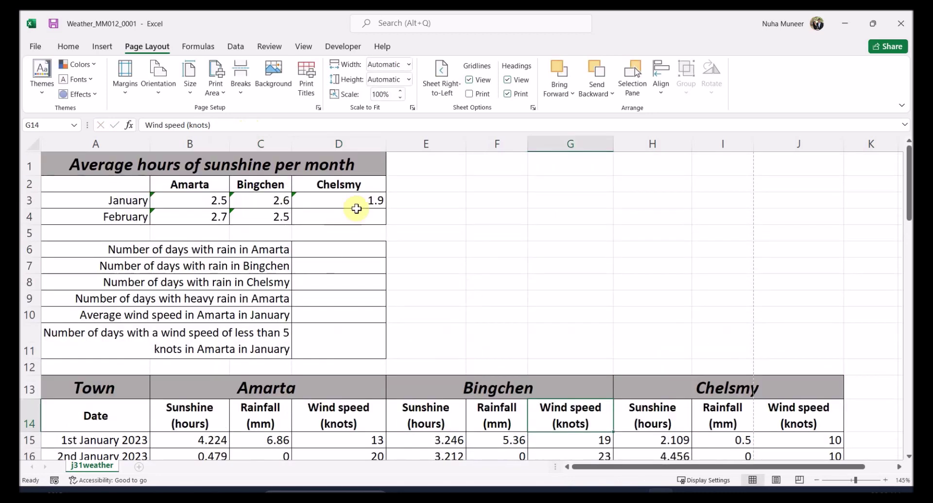
Widen D3's averaged range from column F toward column H.
double_click(360, 204)
double_click(256, 200)
scroll(597, 366, "down", 2)
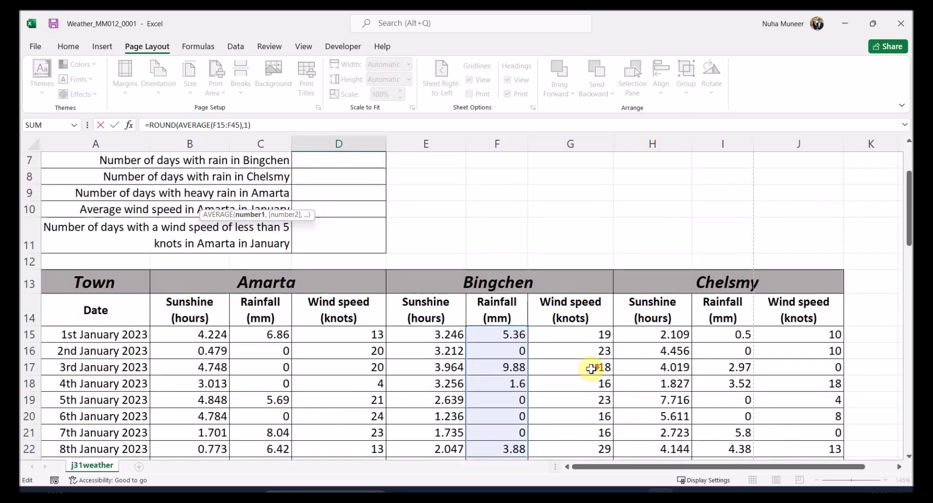
left_click_drag(523, 323, 691, 322)
key("Return")
left_click(464, 329)
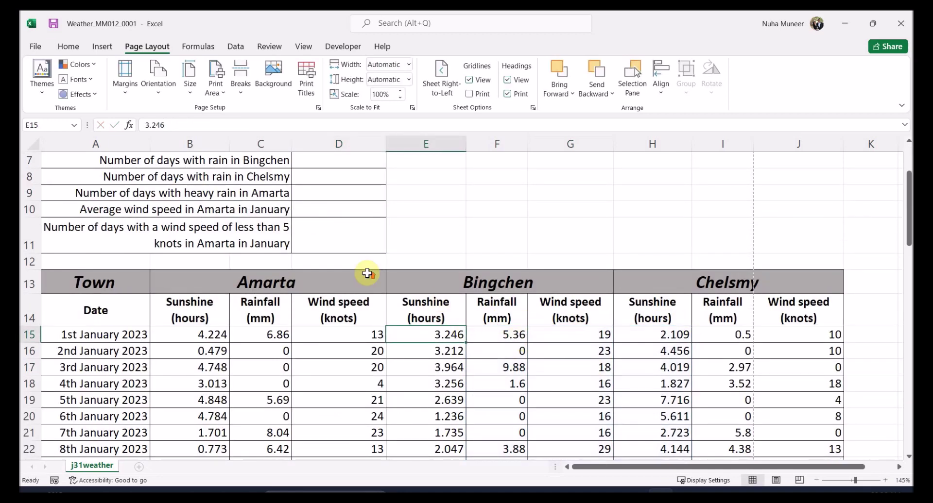
scroll(359, 262, "up", 2)
Narrow D3's range to H15:H45 so it shows Chelsmy's January average of 3.4.
left_click(366, 201)
double_click(354, 200)
double_click(285, 200)
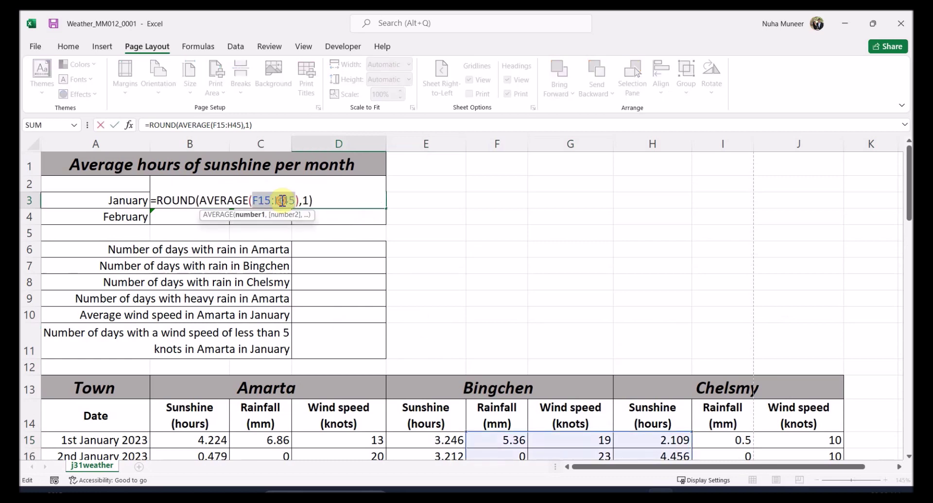
left_click_drag(465, 432, 610, 434)
scroll(695, 406, "down", 10)
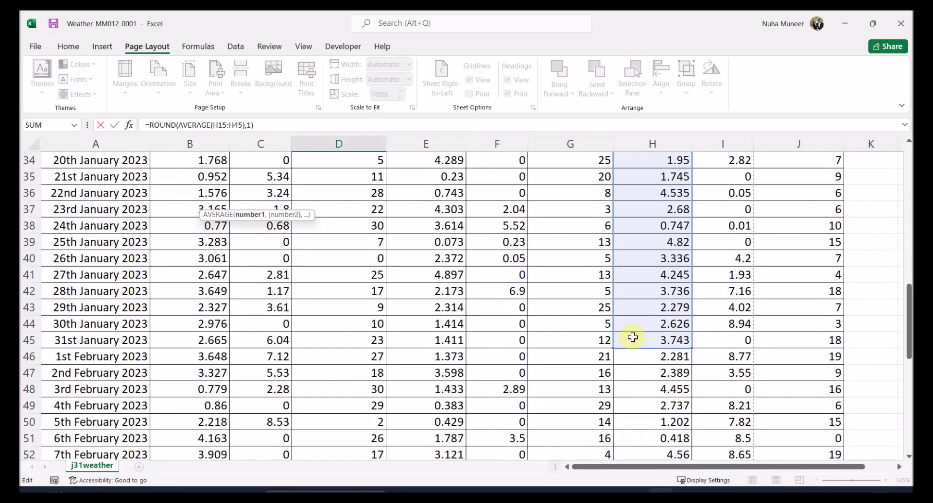
scroll(666, 352, "up", 10)
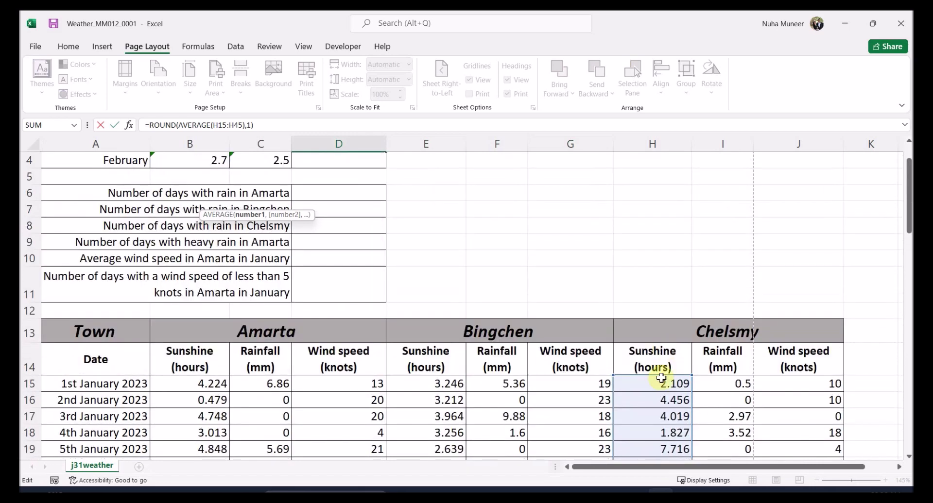
scroll(655, 398, "up", 1)
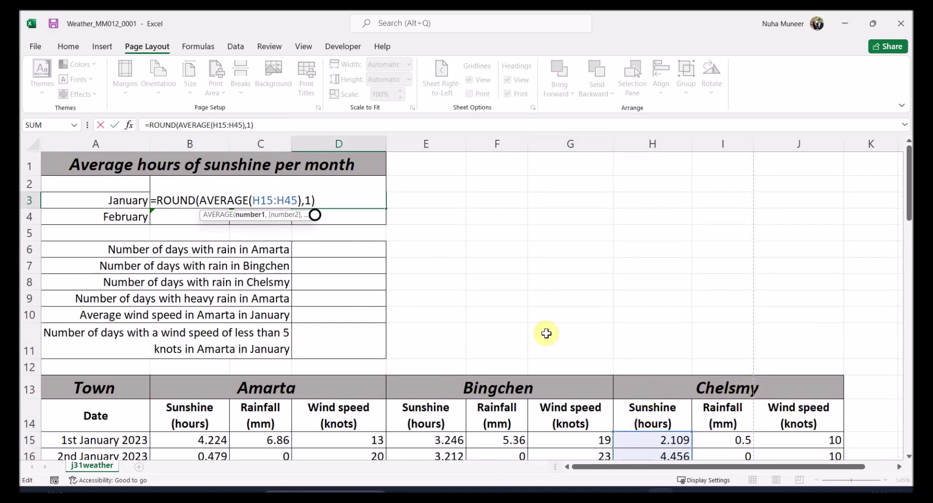
key("Return")
left_click(369, 204)
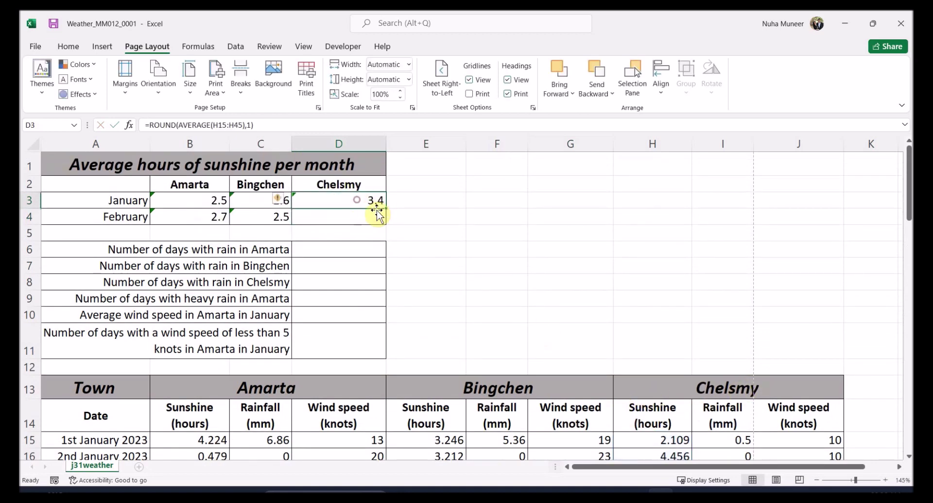
Fill D3 down to D4 and shift its range to H46:H73, giving 2.6, then review B3:D4.
mouse_move(386, 209)
left_mouse_down()
mouse_move(385, 220)
mouse_move(371, 217)
left_mouse_up()
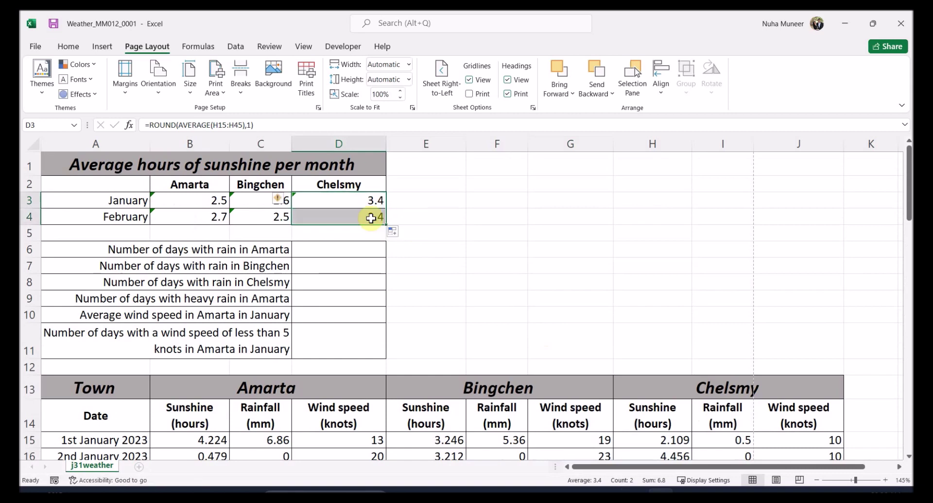
double_click(371, 216)
scroll(761, 404, "down", 5)
scroll(697, 233, "up", 3)
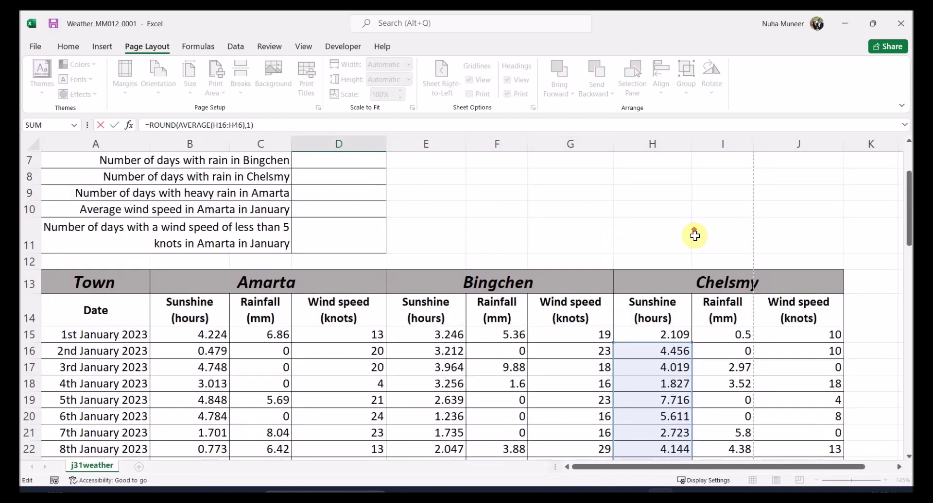
left_click_drag(694, 343, 674, 340)
scroll(693, 350, "up", 6)
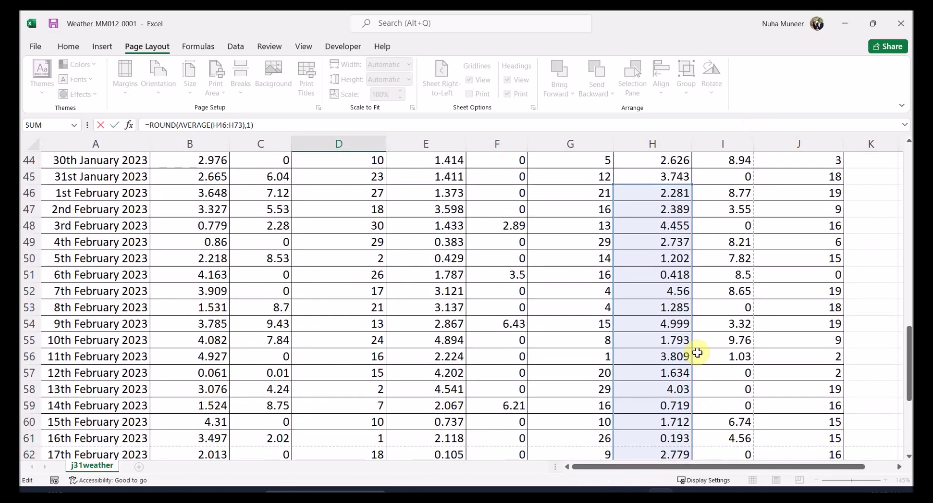
scroll(697, 353, "up", 14)
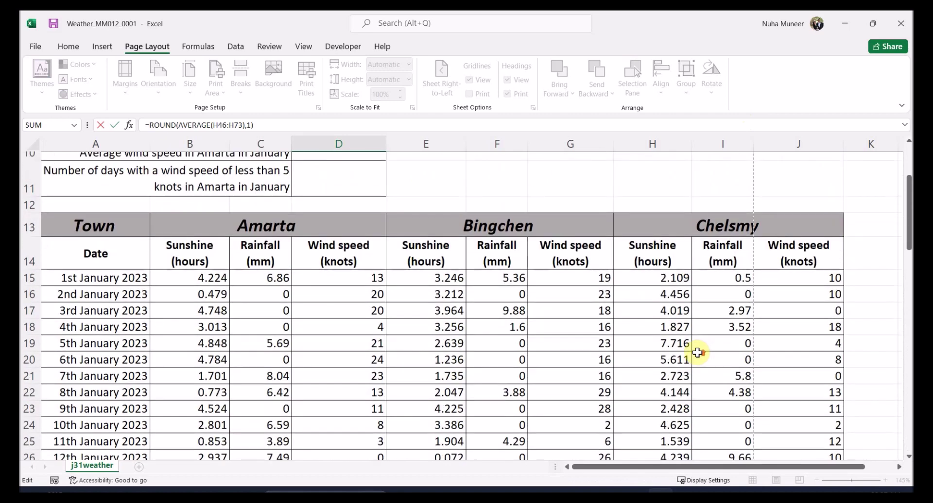
key("Return")
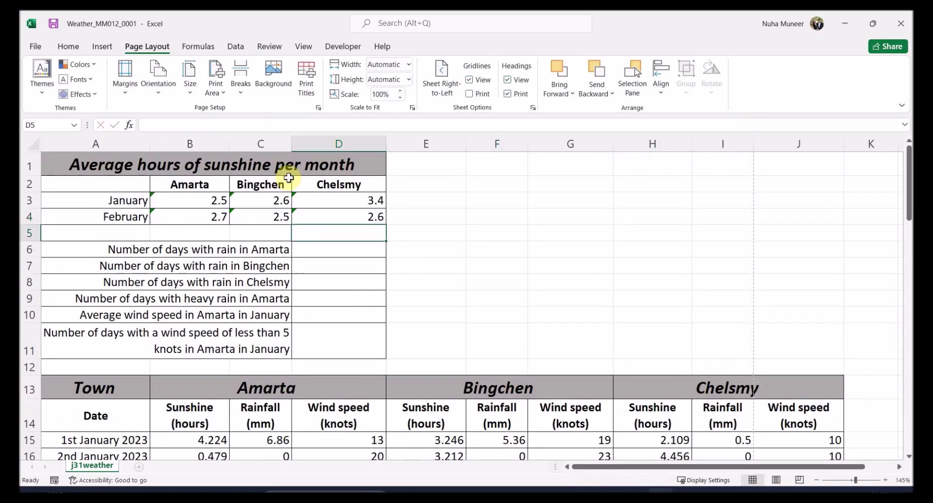
scroll(239, 203, "down", 1)
scroll(239, 202, "up", 1)
left_click_drag(347, 204, 187, 214)
key("alt+Tab")
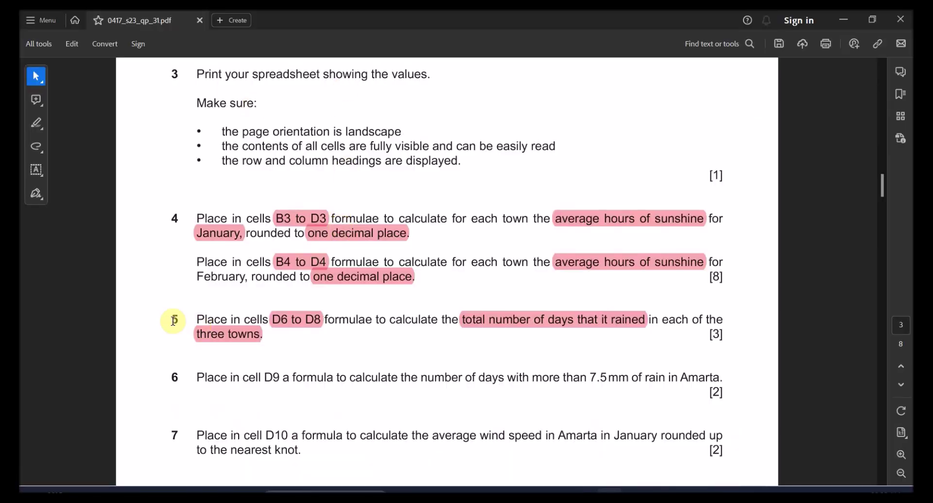
scroll(185, 314, "down", 1)
left_click(284, 298)
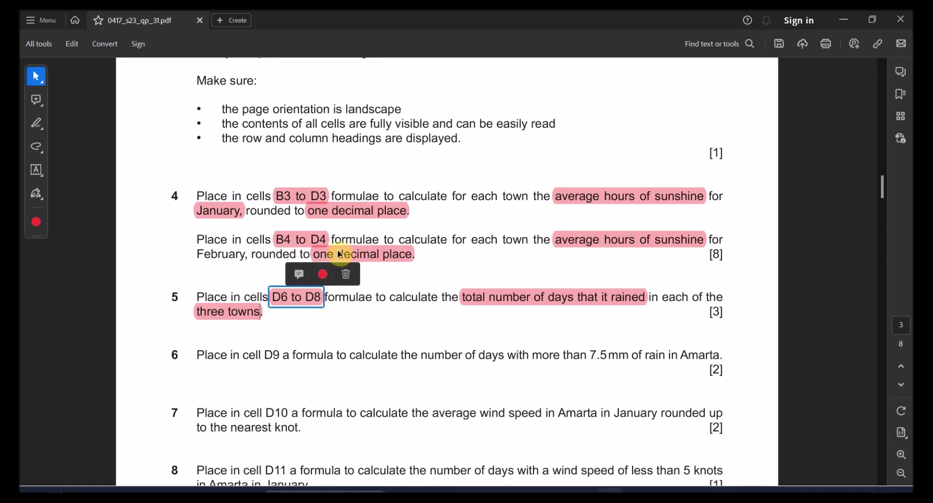
key("alt+Tab")
left_click_drag(333, 247, 329, 288)
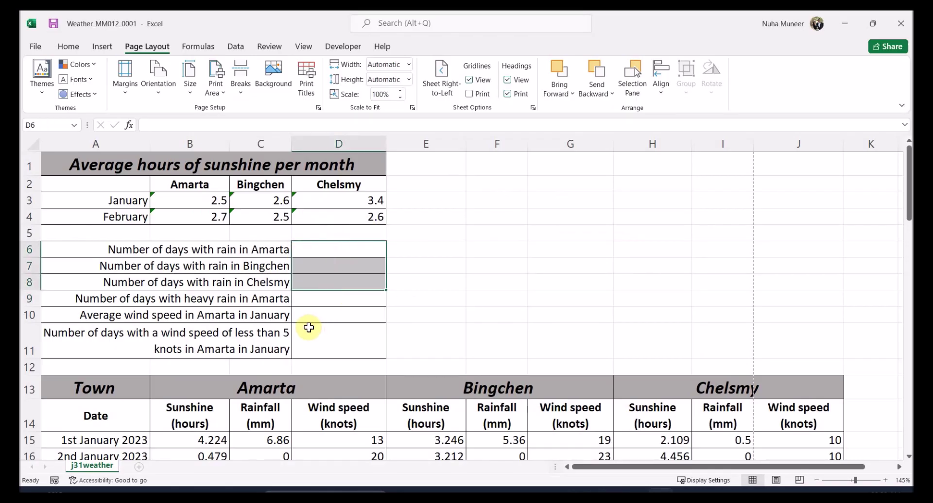
key("alt+Tab")
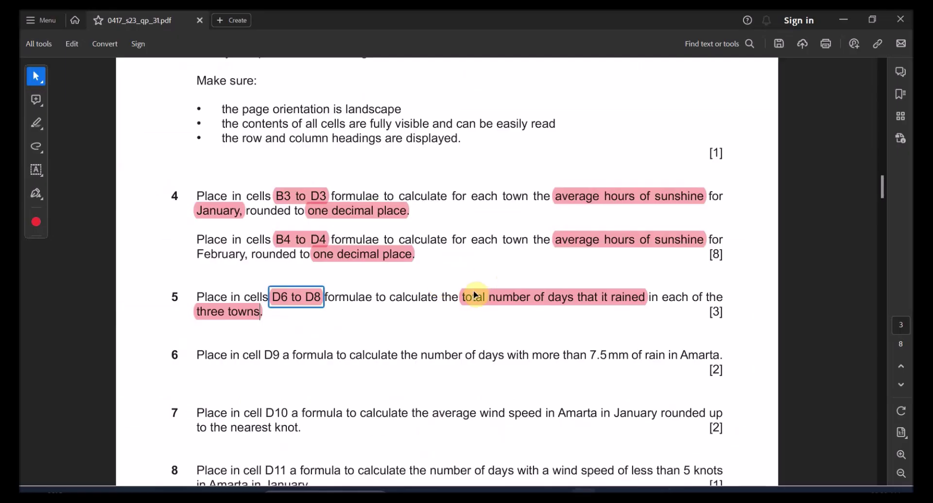
left_click(553, 298)
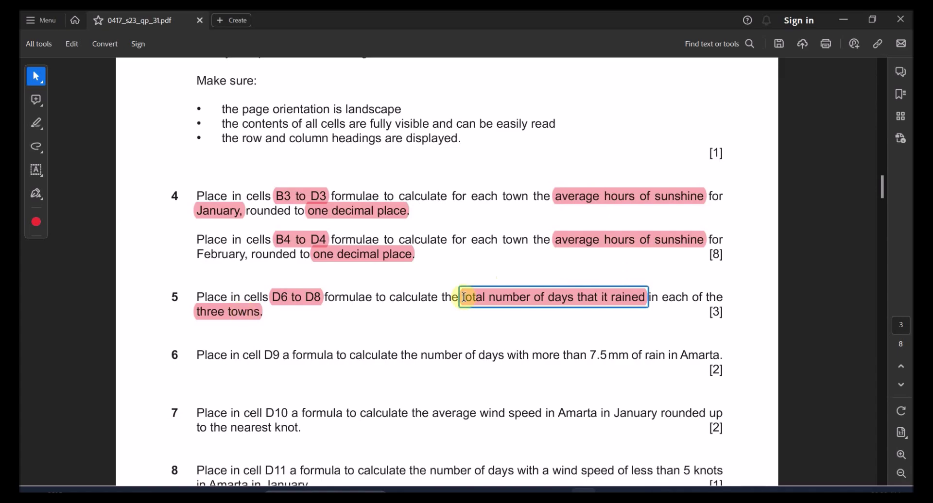
key("alt+Tab")
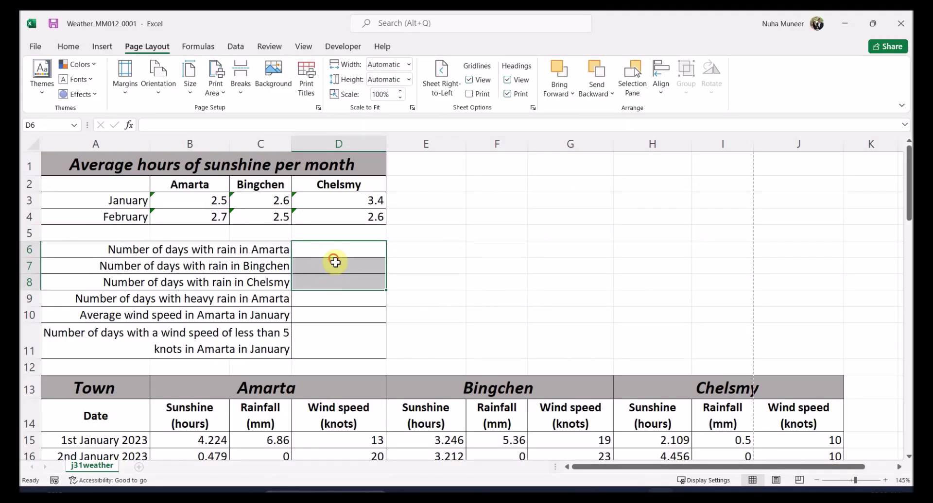
Inspect Amarta's rainfall values in column C, including the zero-rain days C16:C18.
left_click_drag(334, 263, 336, 281)
scroll(257, 369, "down", 2)
left_click_drag(254, 337, 256, 445)
left_click_drag(264, 331, 272, 418)
left_click(275, 335)
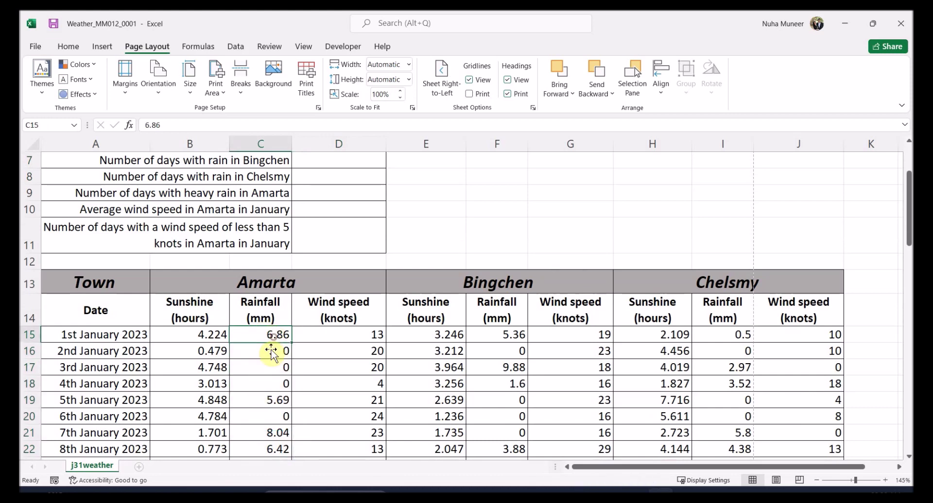
left_click(276, 402)
left_click(276, 431)
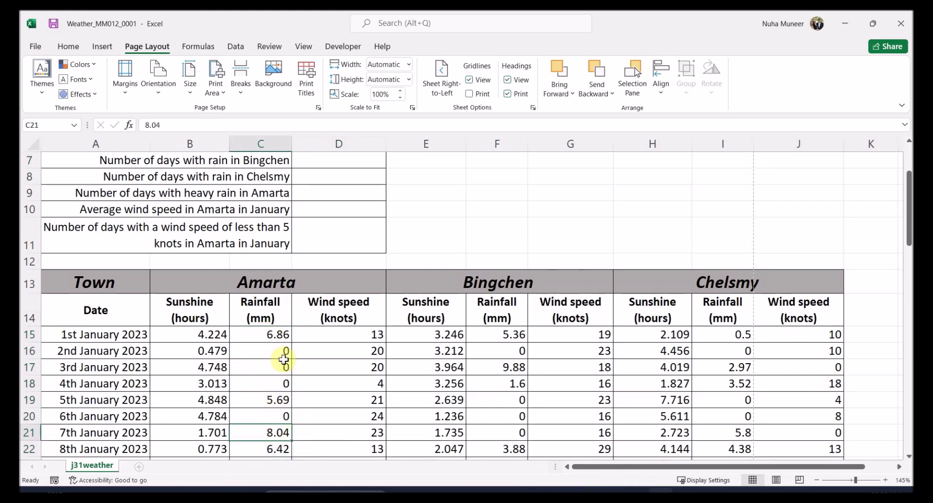
left_click_drag(283, 352, 282, 384)
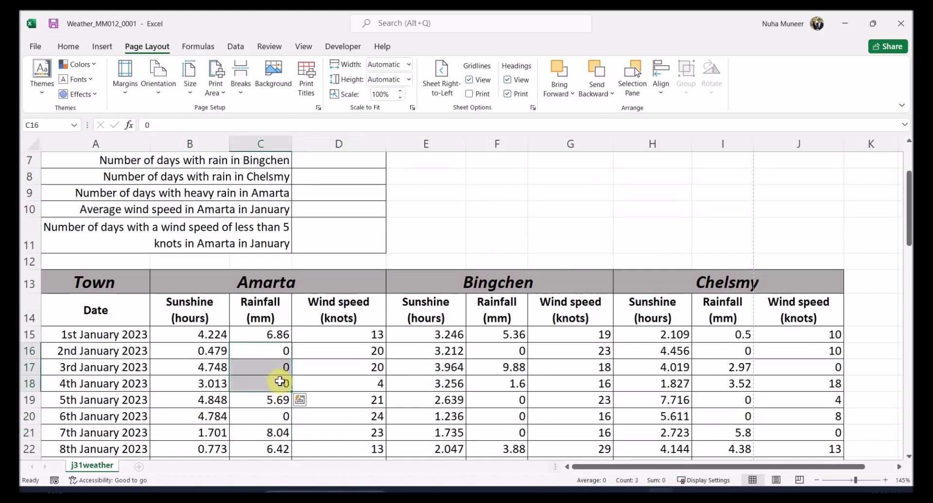
scroll(282, 365, "up", 2)
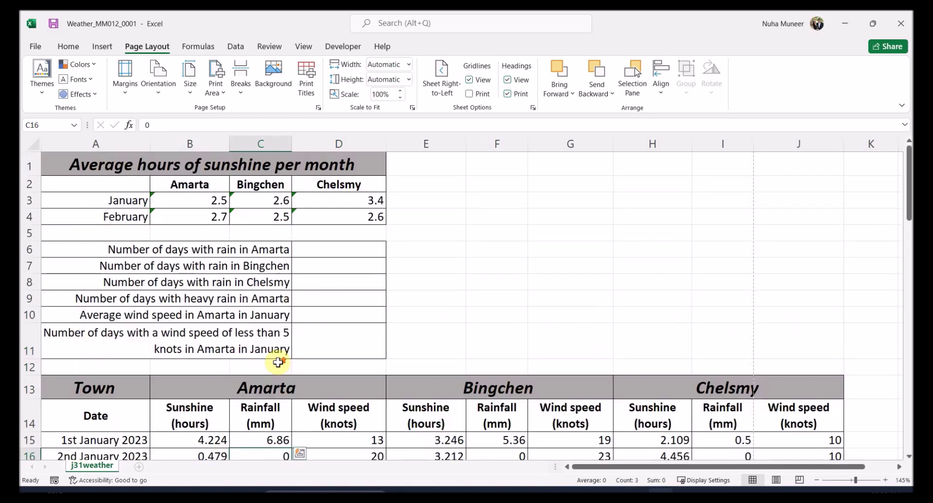
Start a COUNTIF formula in D6 over Amarta's rainfall range C15:C73.
left_click(332, 247)
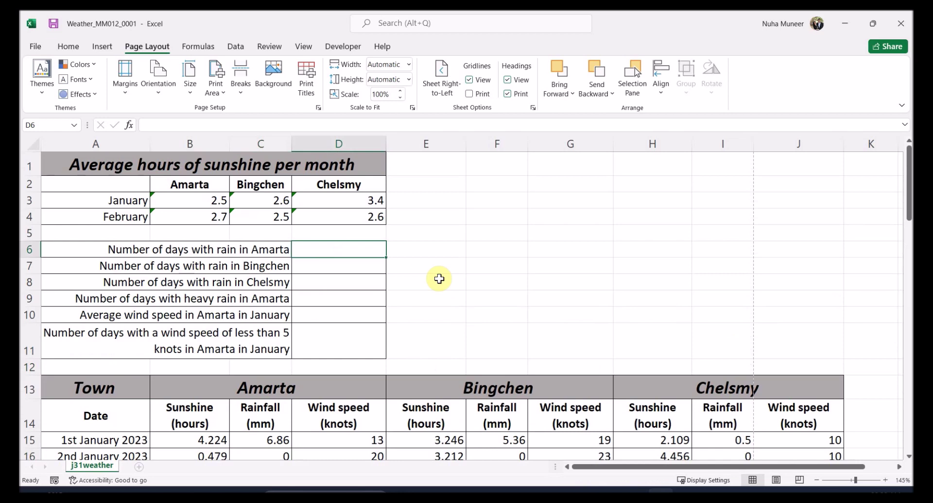
type("=countif(")
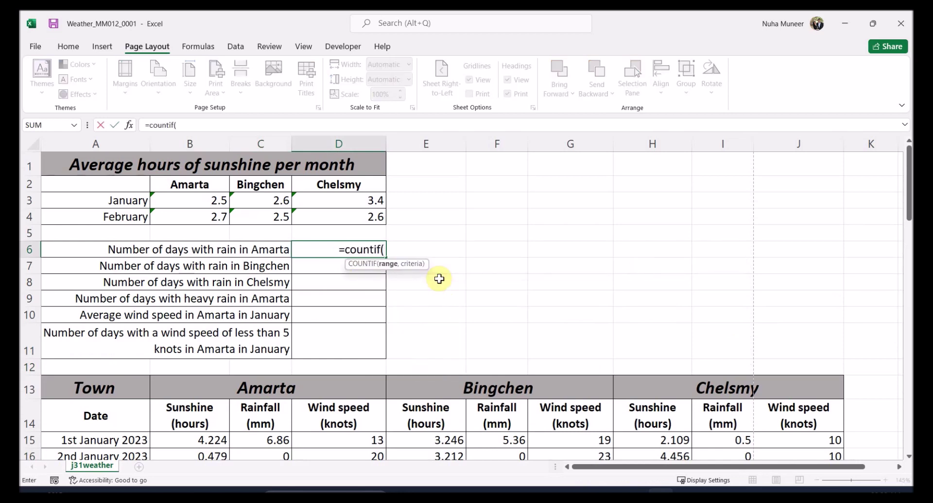
scroll(311, 403, "down", 1)
scroll(308, 402, "up", 1)
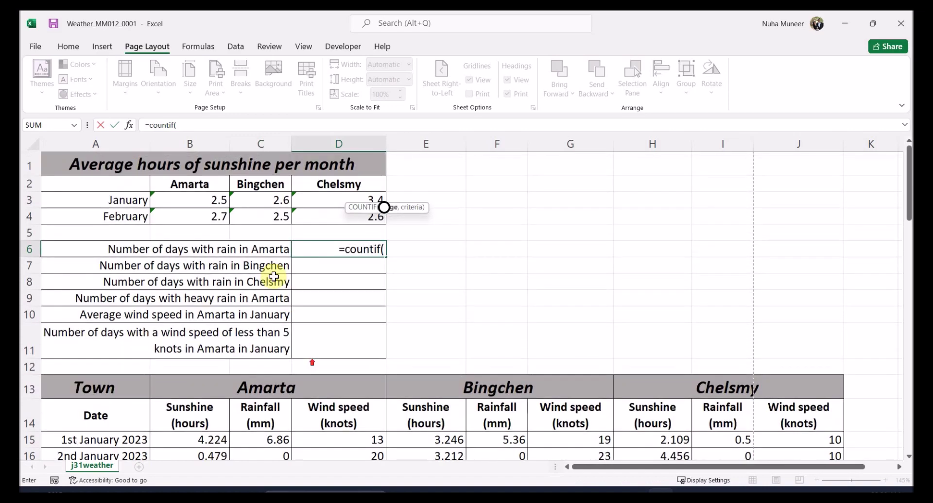
scroll(310, 326, "down", 2)
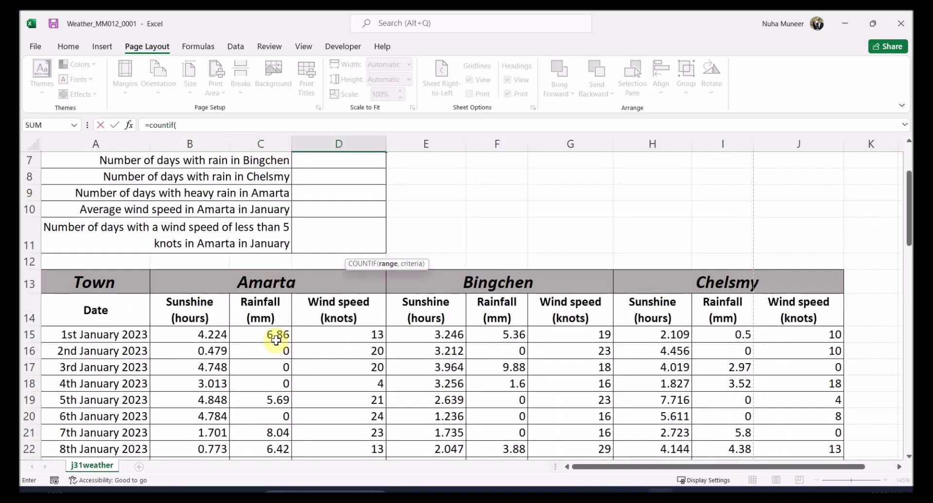
left_click_drag(272, 336, 266, 466)
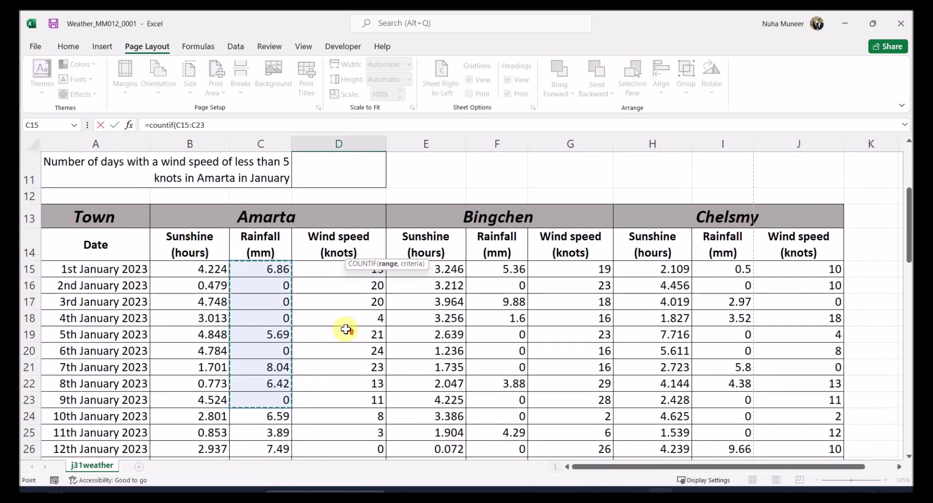
scroll(345, 328, "up", 3)
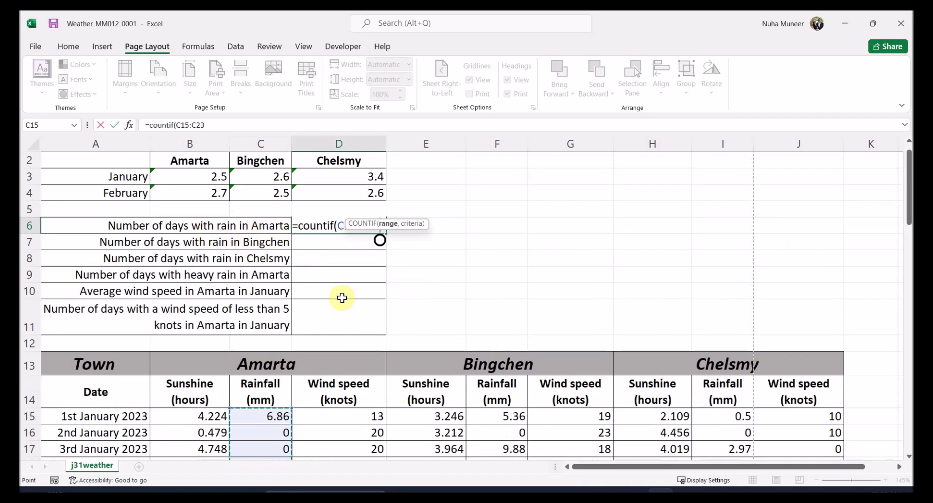
scroll(294, 410, "down", 3)
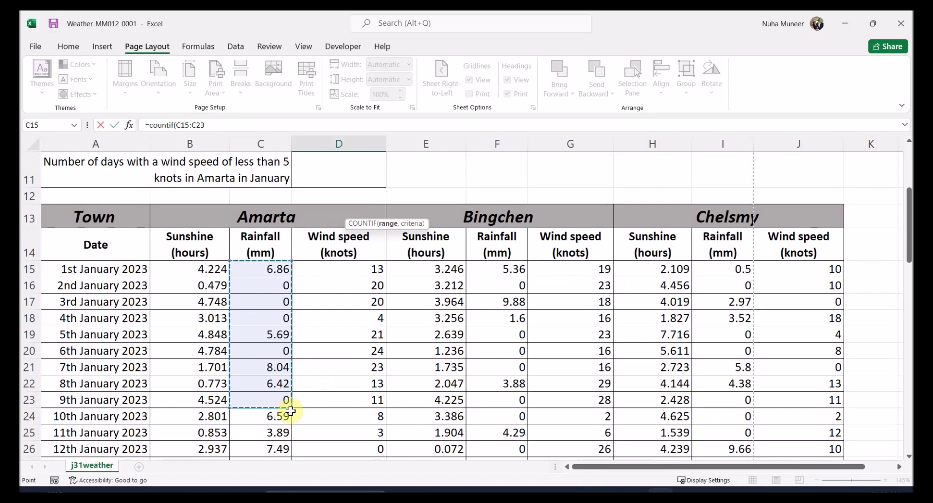
left_click_drag(290, 411, 265, 426)
scroll(363, 358, "up", 19)
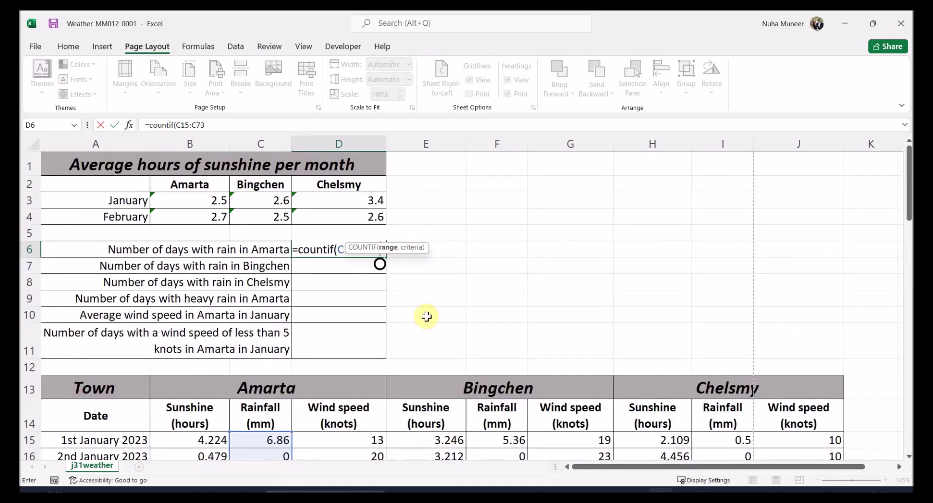
Finish D6 with the ">0" criterion so it counts 35 rain days.
type(",")
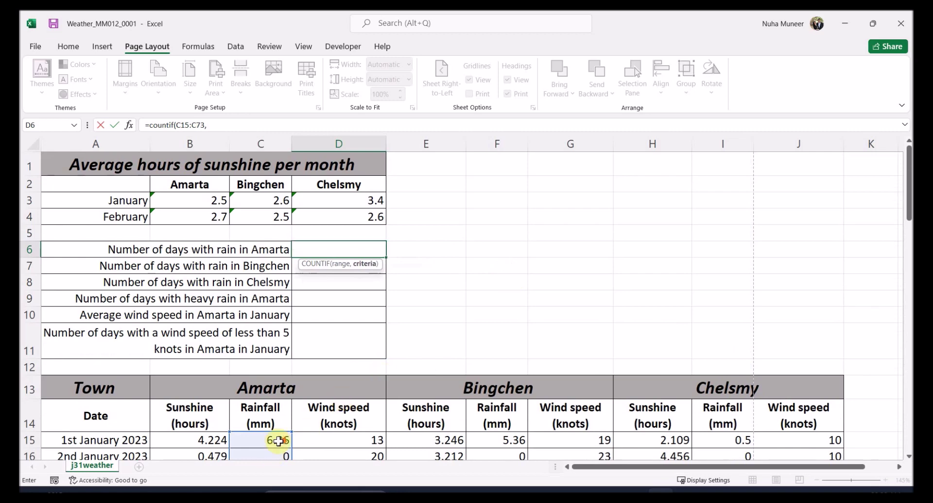
scroll(280, 428, "down", 1)
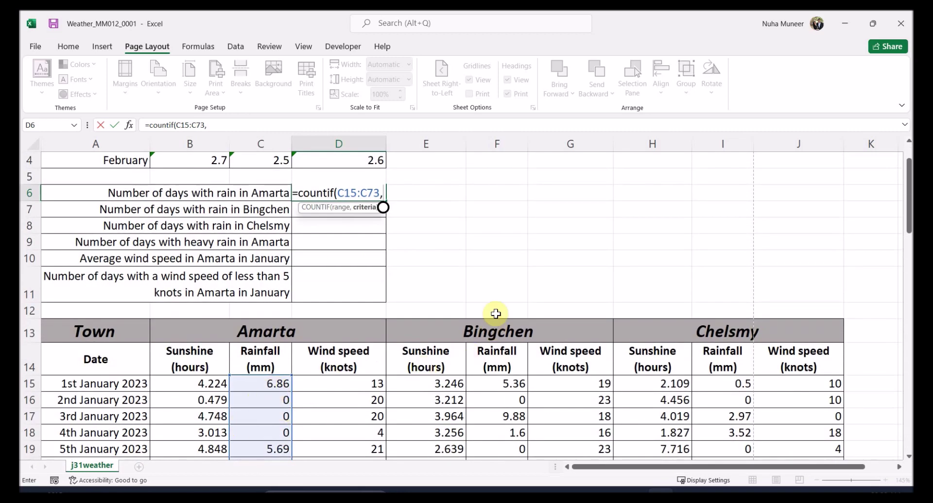
scroll(486, 318, "up", 1)
type("\"")
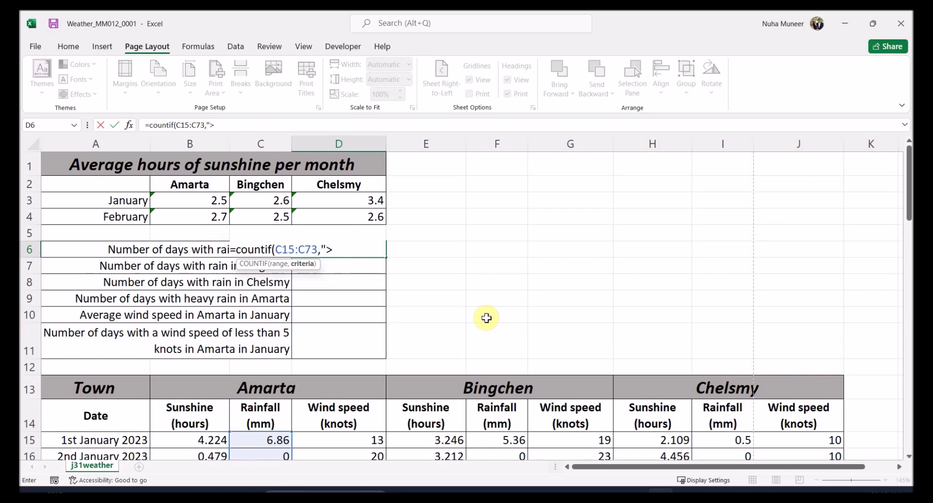
type(">0\")")
key("Return")
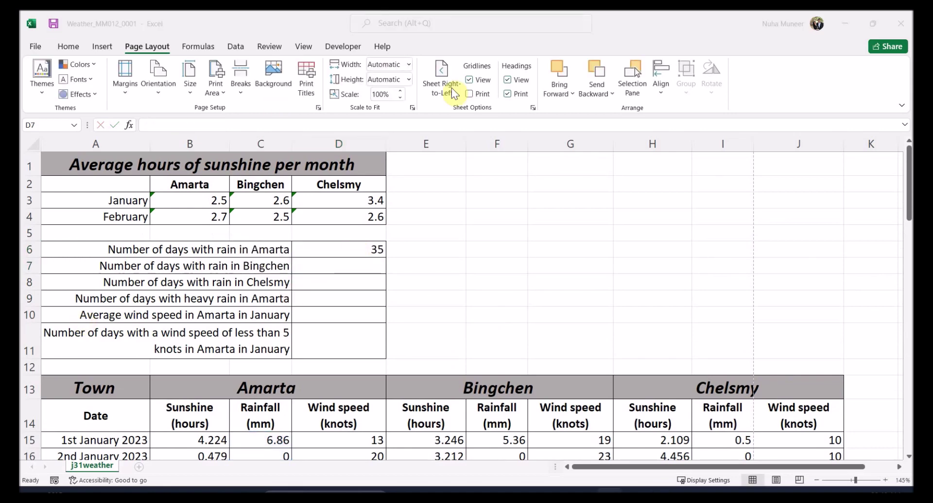
Confirm D6's COUNTIF formula and fill it down into D7.
left_click(358, 250)
double_click(359, 250)
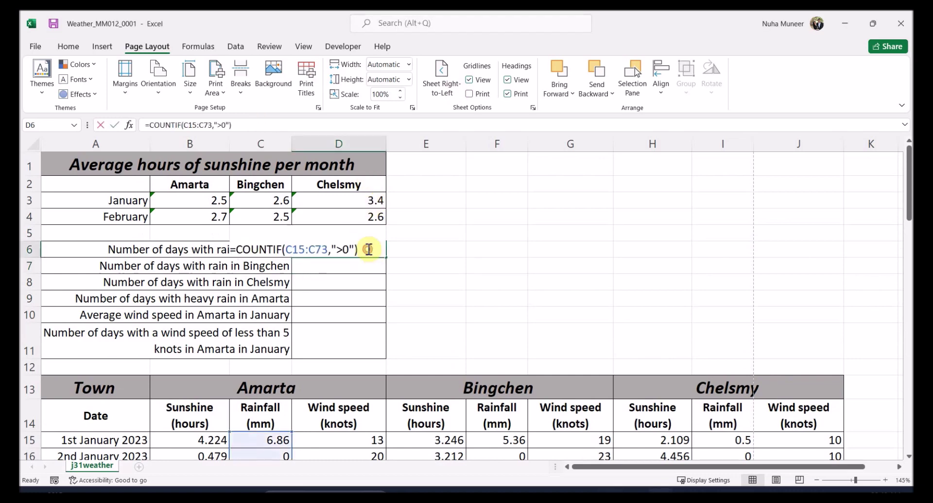
key("Return")
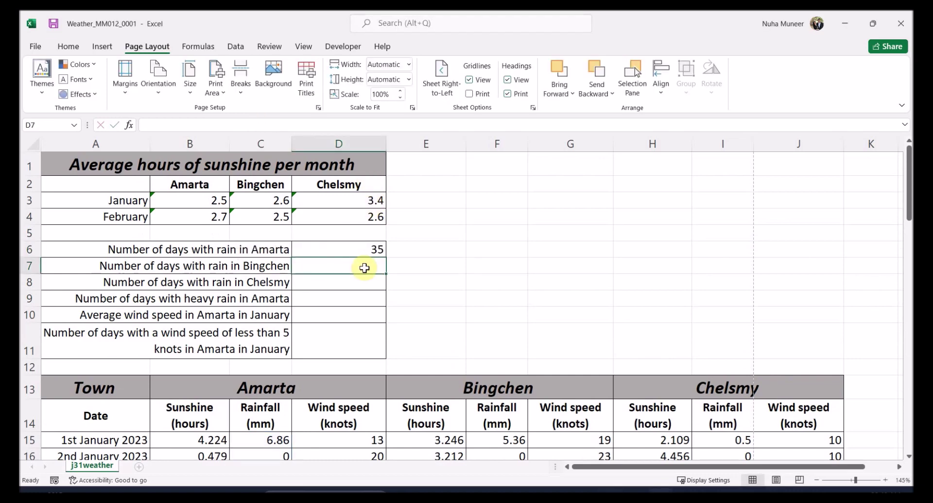
left_click(378, 249)
left_click_drag(386, 258, 372, 271)
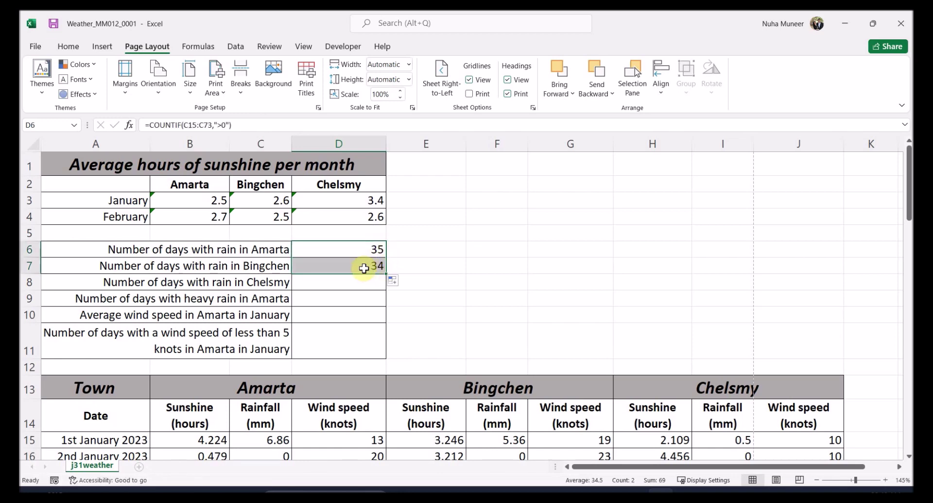
Inspect D7's copied formula and its C16:C74 reference without changing it.
double_click(364, 268)
scroll(434, 310, "down", 1)
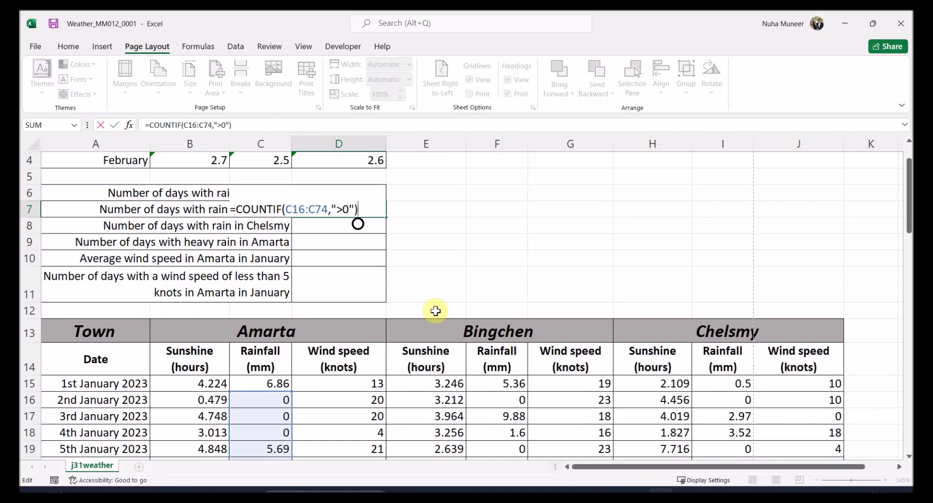
scroll(435, 309, "up", 1)
scroll(435, 312, "down", 1)
scroll(415, 330, "up", 1)
scroll(415, 331, "up", 1)
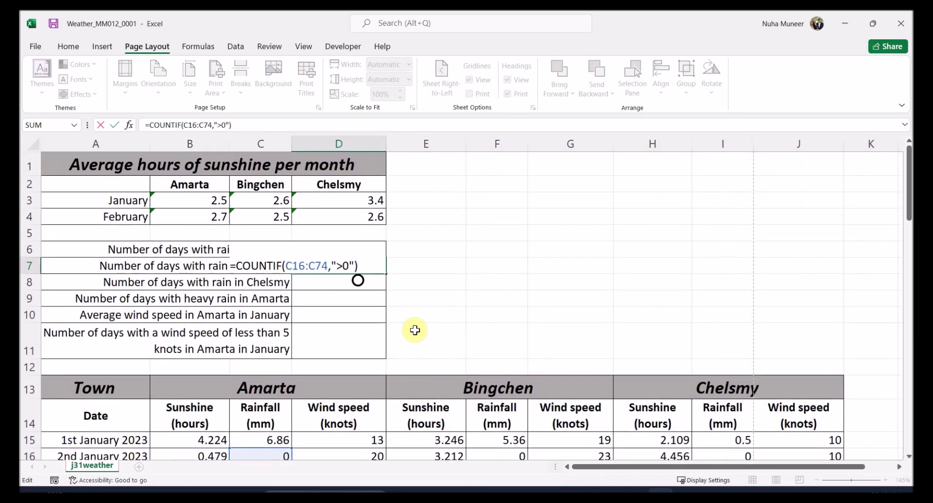
key("ctrl+Return")
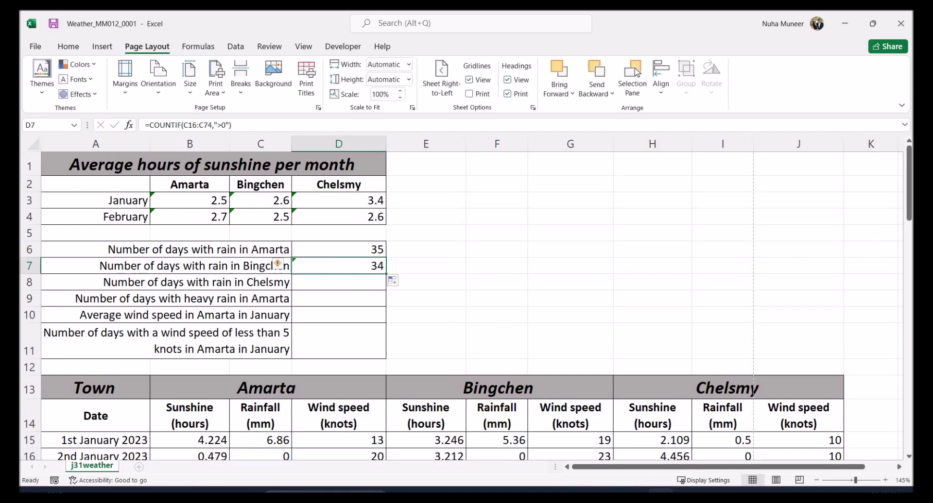
left_click(316, 106)
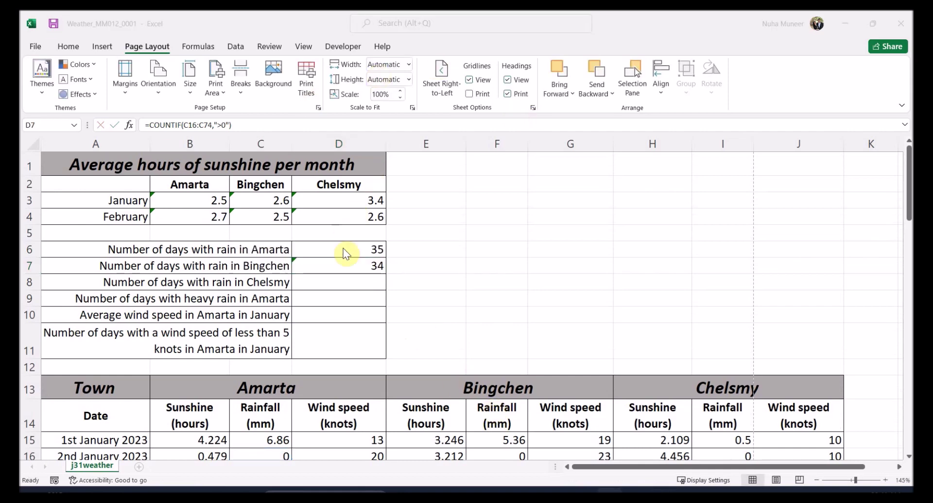
left_click(351, 262)
double_click(354, 266)
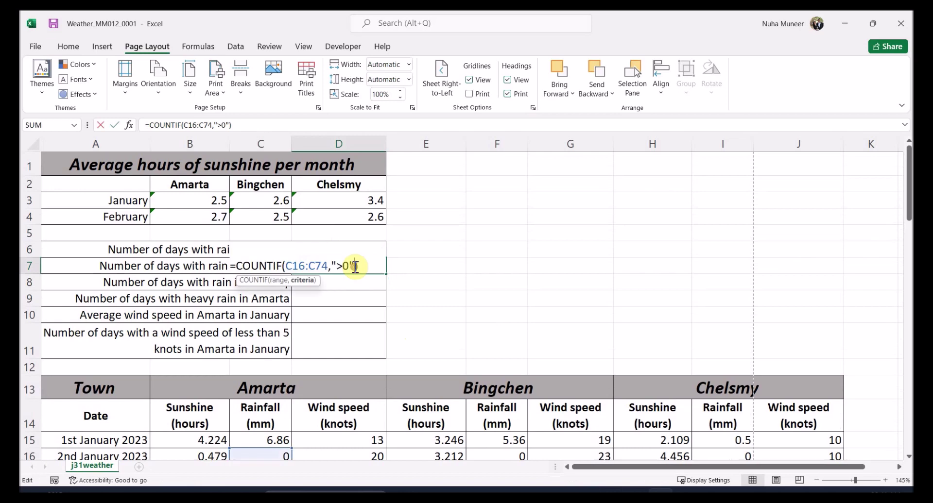
left_click_drag(328, 266, 285, 267)
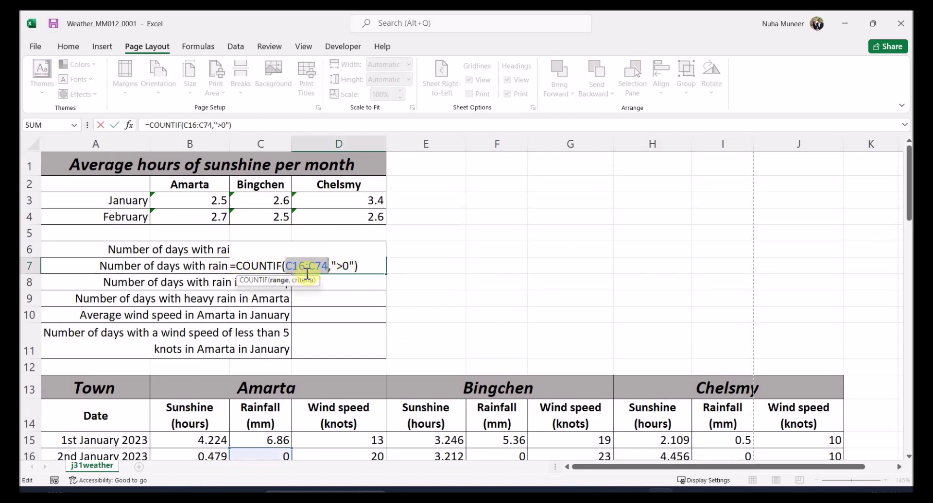
key("Escape")
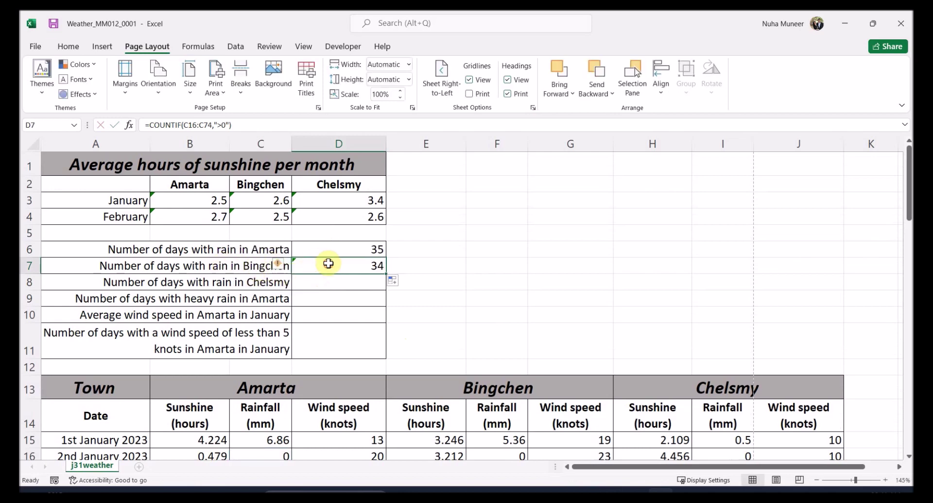
Retarget D7's range to Bingchen's rainfall F15:F73 (23 days) and copy it down to D8.
double_click(328, 263)
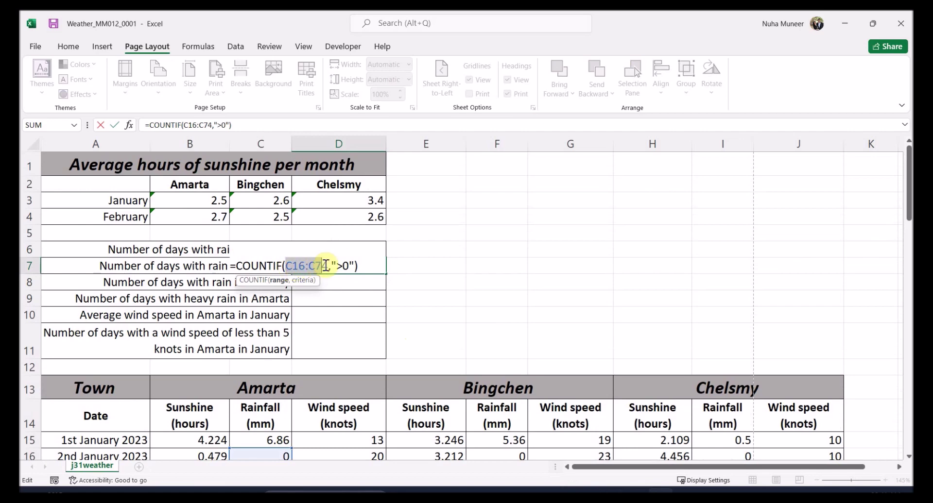
scroll(410, 327, "down", 2)
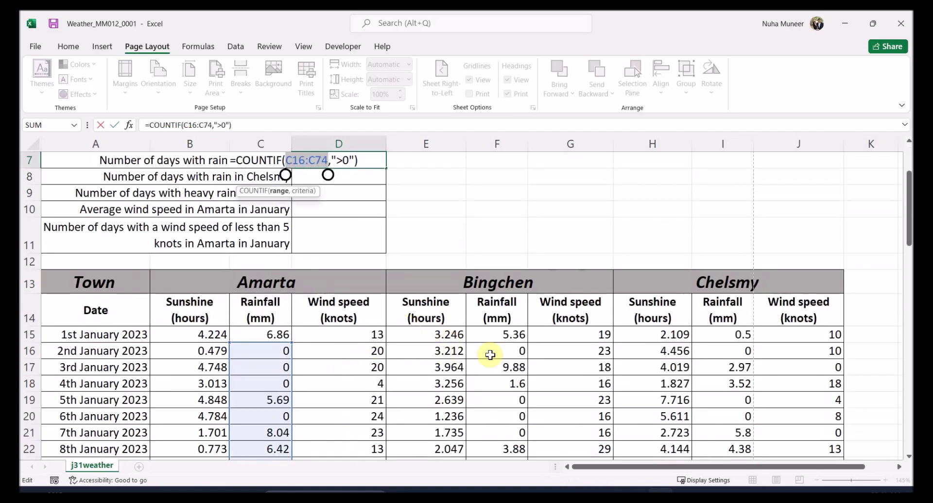
left_click_drag(293, 343, 518, 328)
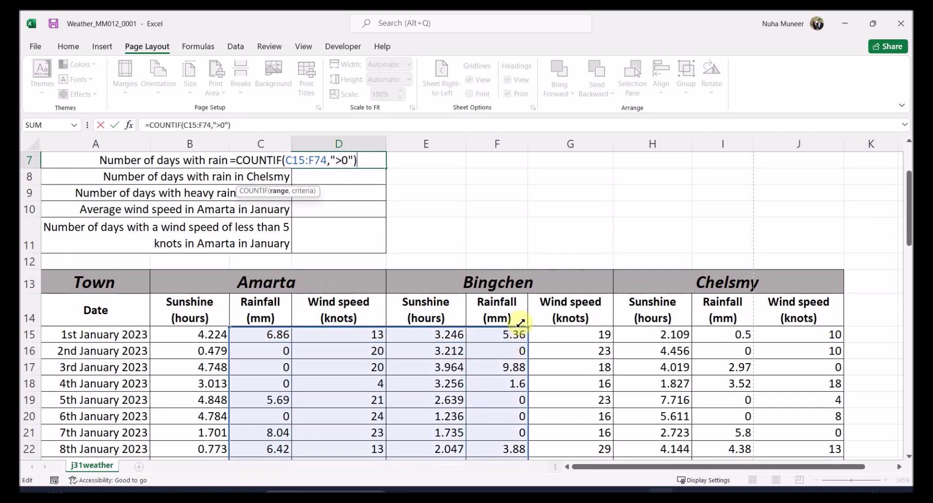
left_click_drag(228, 327, 458, 332)
scroll(527, 354, "down", 1)
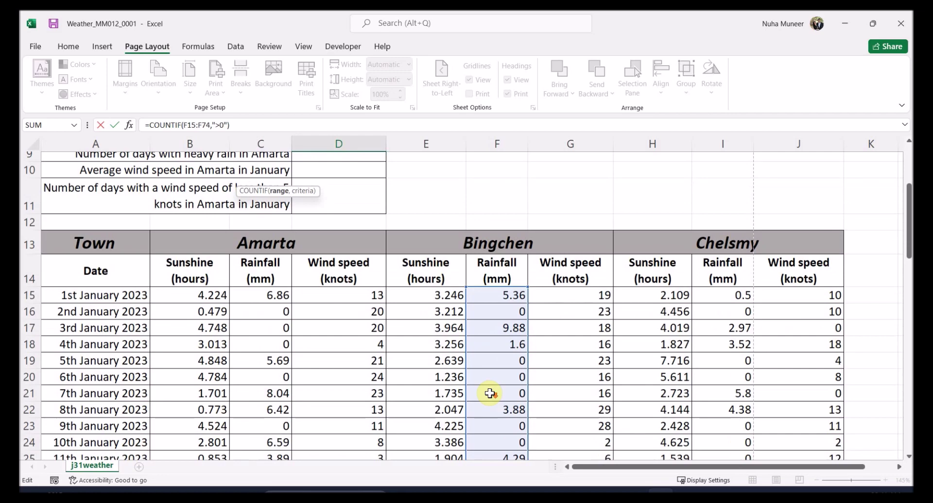
scroll(504, 364, "up", 1)
scroll(504, 362, "down", 2)
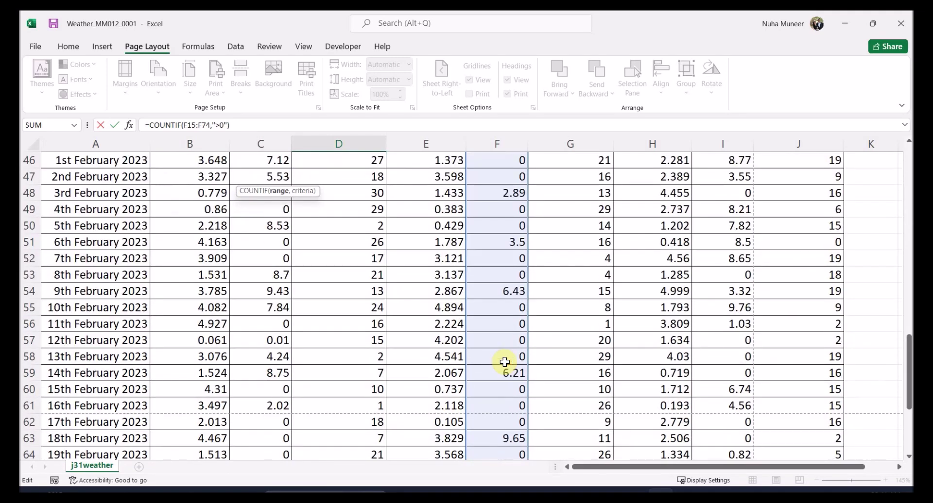
scroll(505, 362, "down", 7)
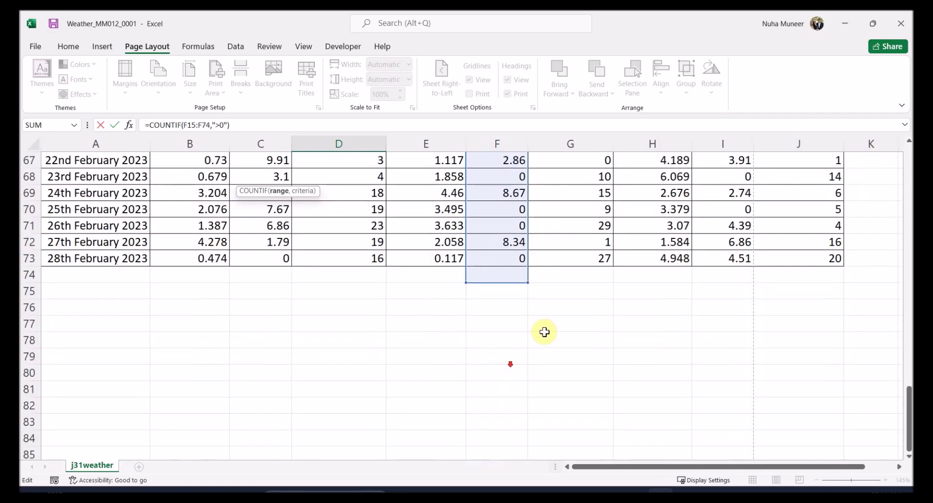
left_click_drag(527, 283, 525, 265)
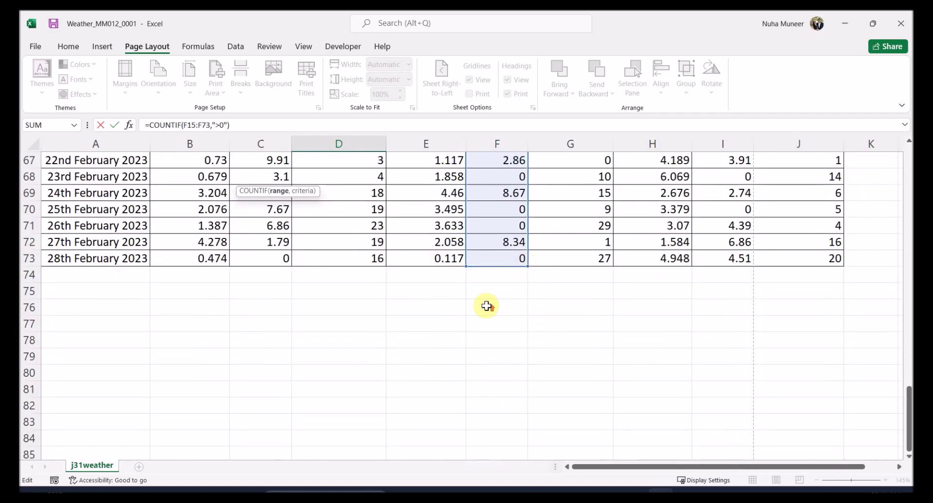
scroll(486, 306, "up", 20)
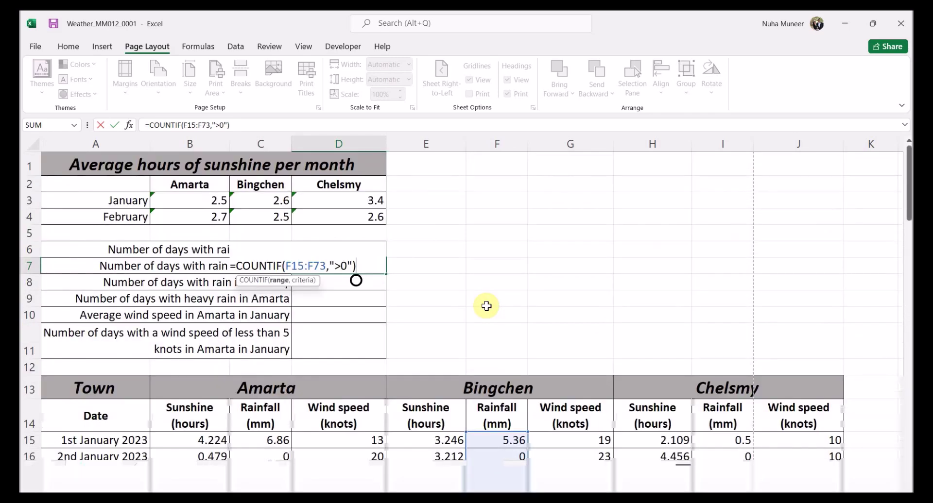
key("Return")
key("Up")
left_click_drag(387, 275, 286, 282)
Edit D8's copied formula, restore its deleted range reference and commit it.
double_click(330, 283)
key("BackSpace")
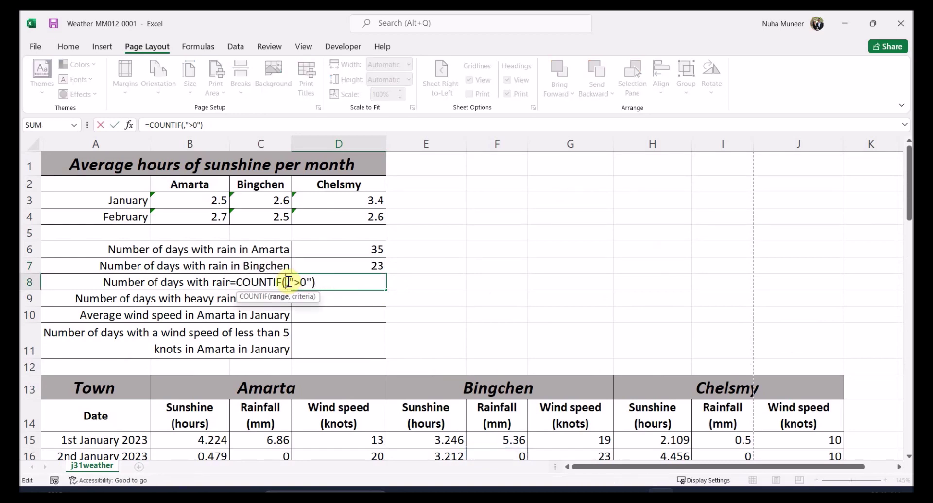
scroll(651, 404, "down", 2)
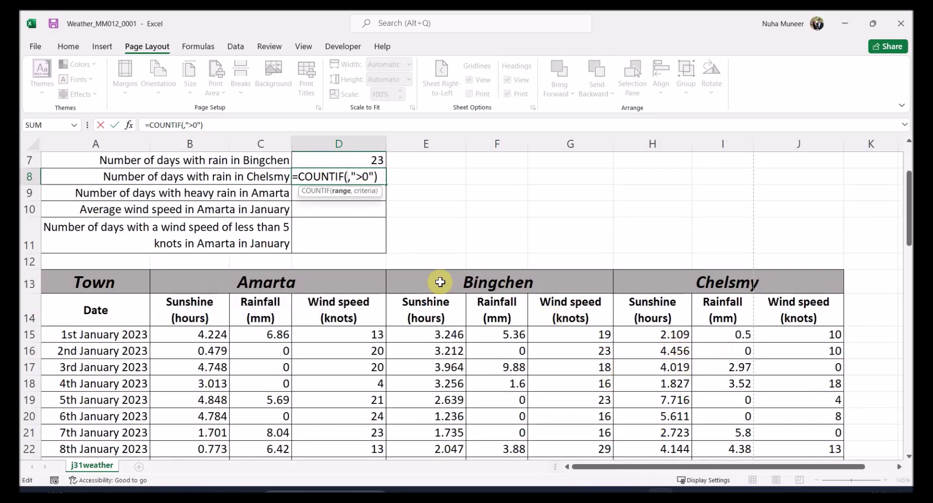
key("ctrl+z")
key("ctrl+Return")
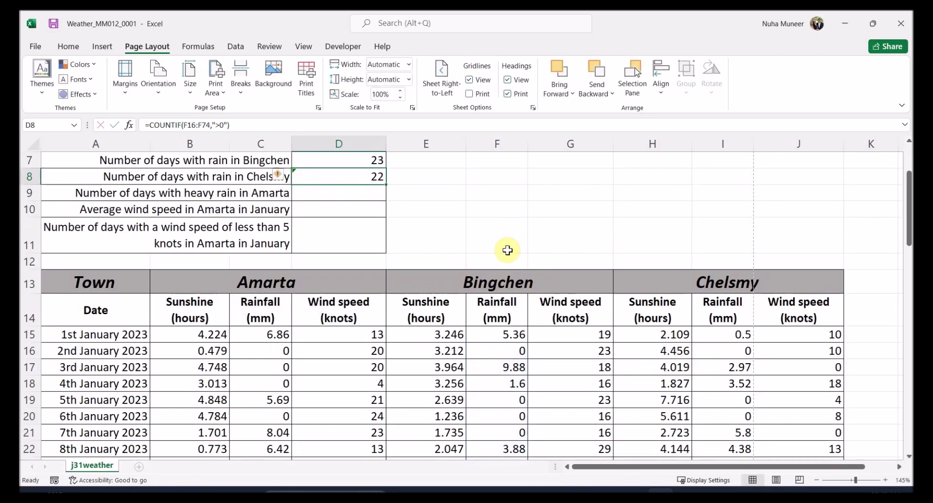
scroll(410, 240, "up", 1)
Move D8's range to Chelsmy's rainfall I15:I73 for 35 rain days, then switch to the exam PDF.
double_click(374, 225)
left_click_drag(324, 224, 291, 225)
left_click_drag(529, 393, 754, 374)
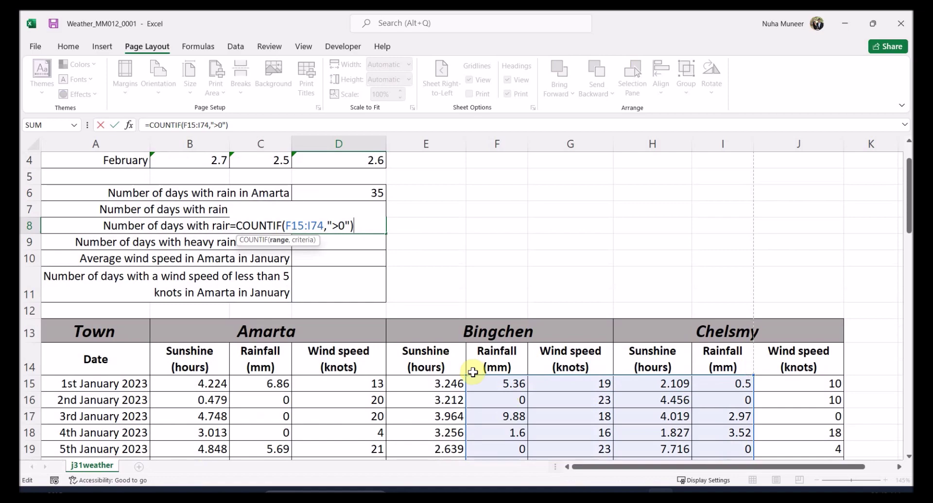
left_click_drag(470, 374, 687, 381)
scroll(673, 393, "down", 6)
scroll(675, 392, "down", 15)
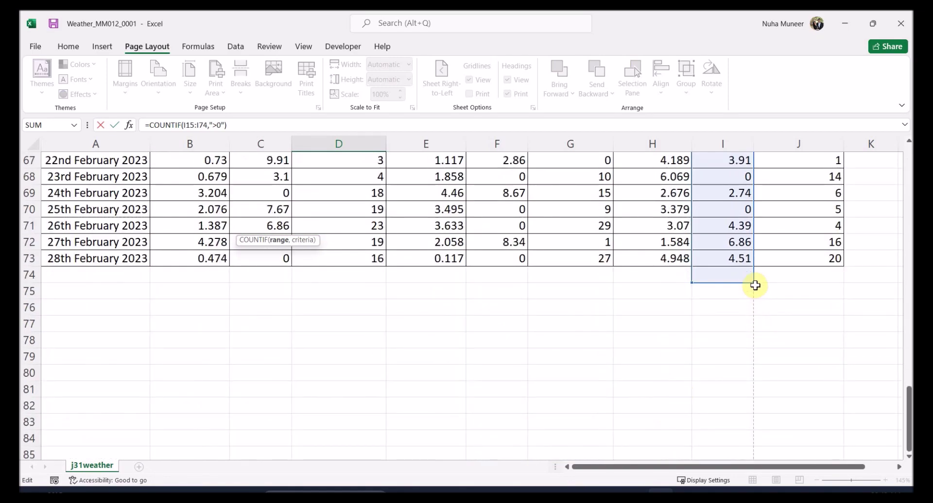
left_click_drag(755, 285, 743, 270)
scroll(555, 303, "up", 6)
key("Return")
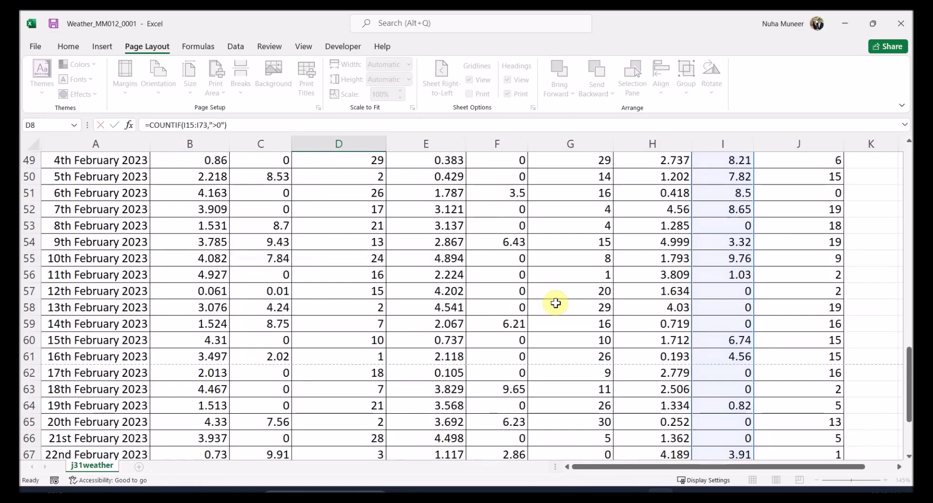
key("Return")
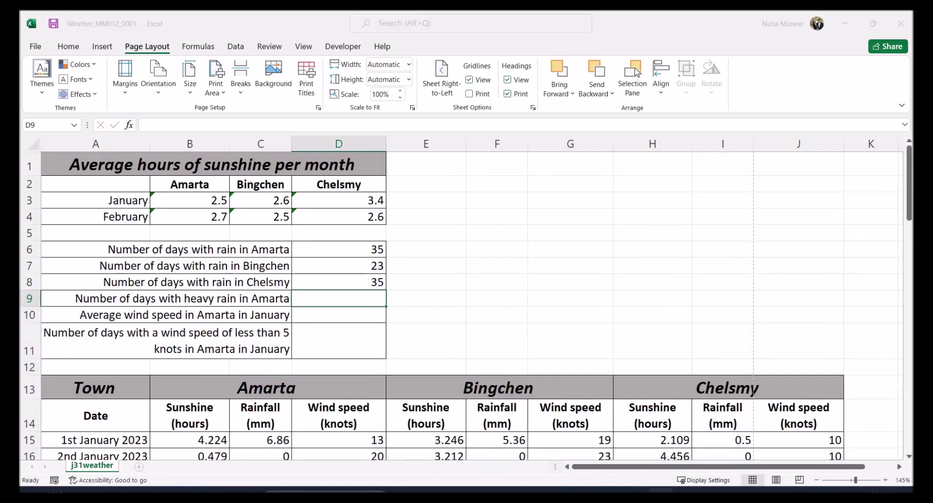
key("alt+Tab")
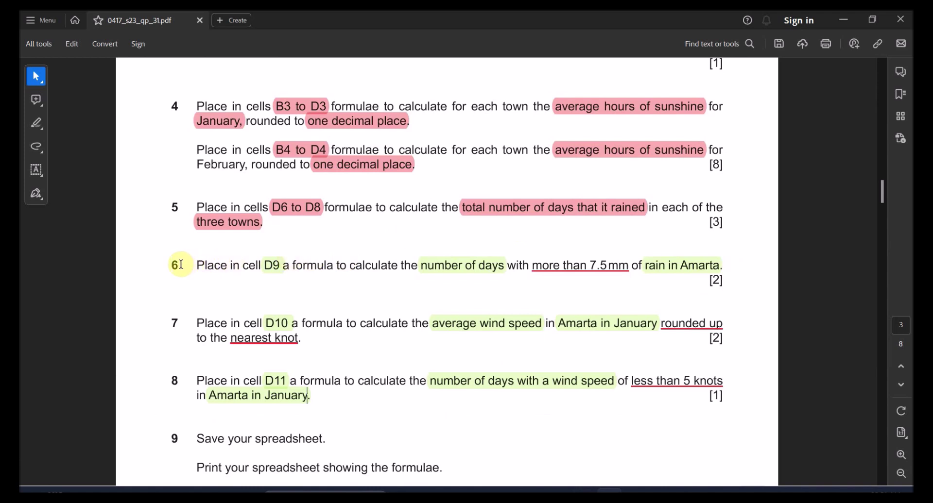
Check question 6's D9 task and its more-than-7.5mm rain threshold, then return to Excel.
left_click(272, 265)
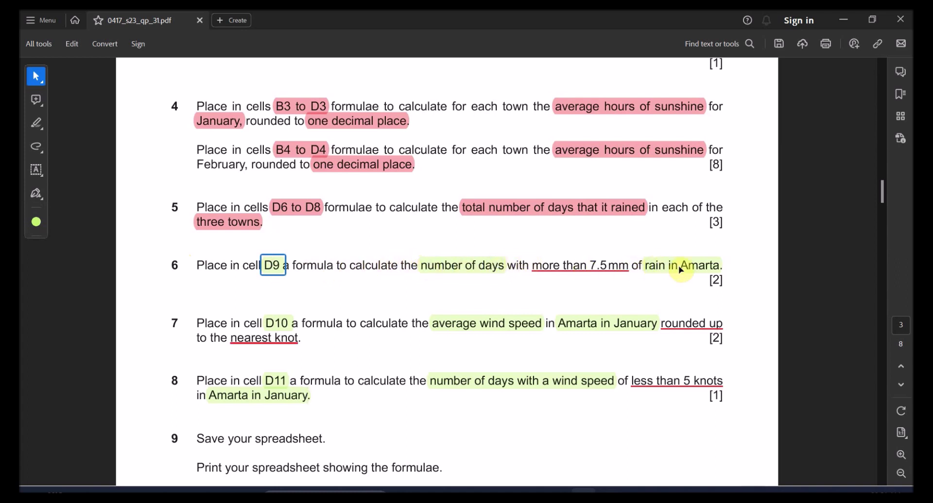
left_click_drag(508, 266, 613, 260)
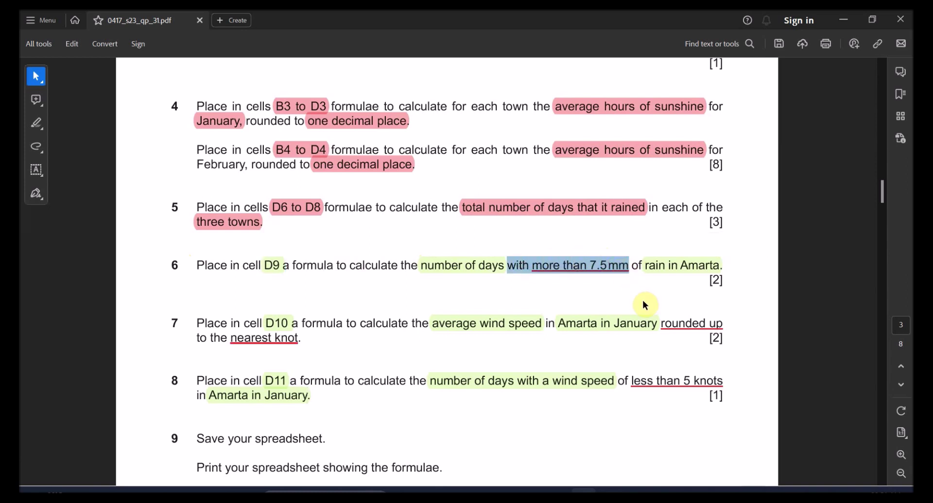
key("alt+Tab")
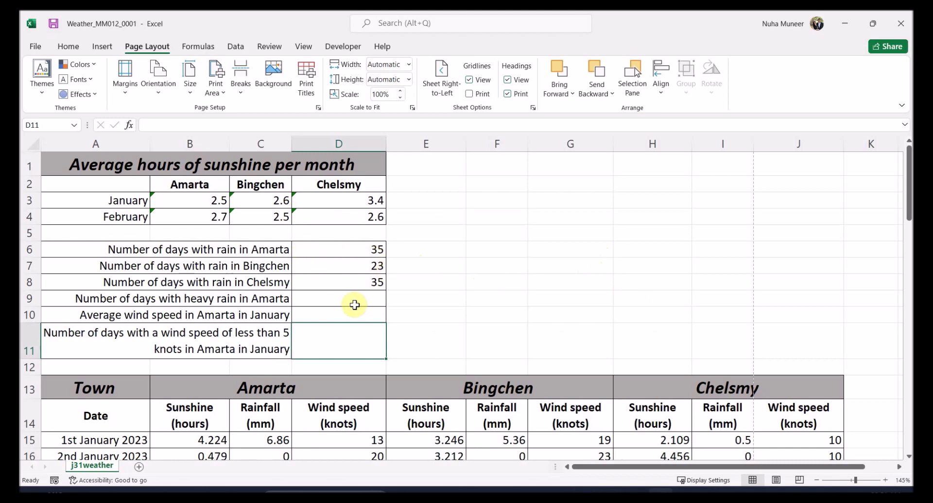
Select D9 for the heavy-rain count and begin typing a COUNT formula.
left_click(347, 302)
left_click(209, 302)
left_click(331, 302)
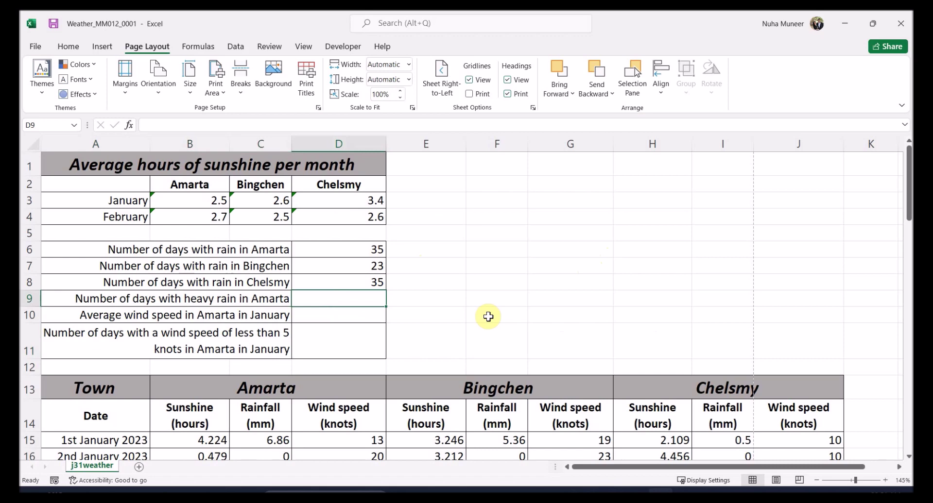
key("alt+Tab")
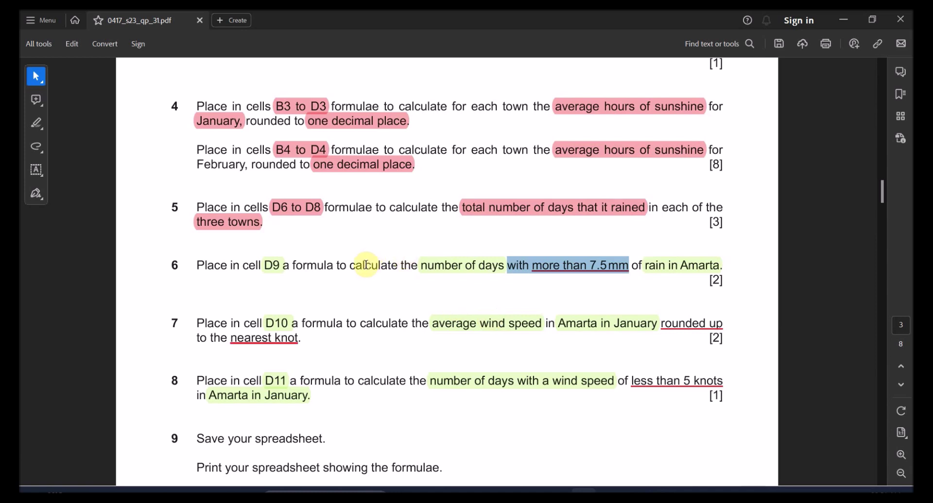
key("alt+Tab")
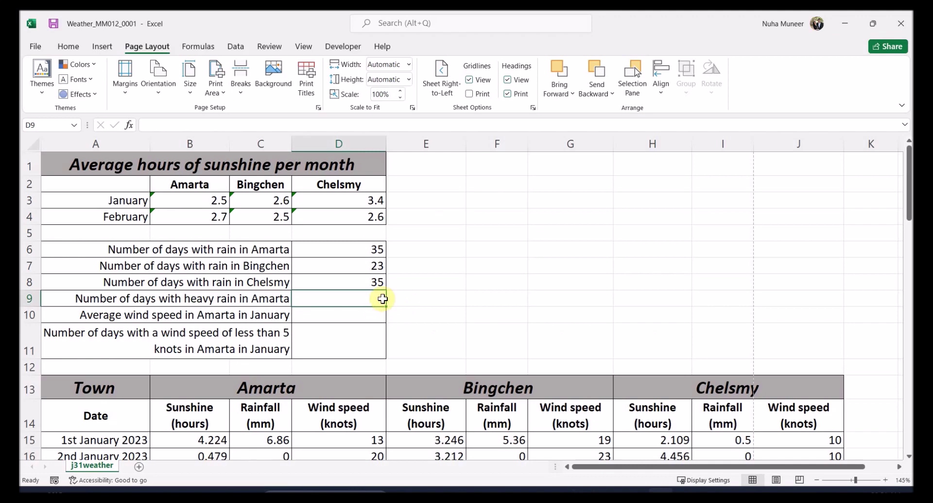
type("=coun")
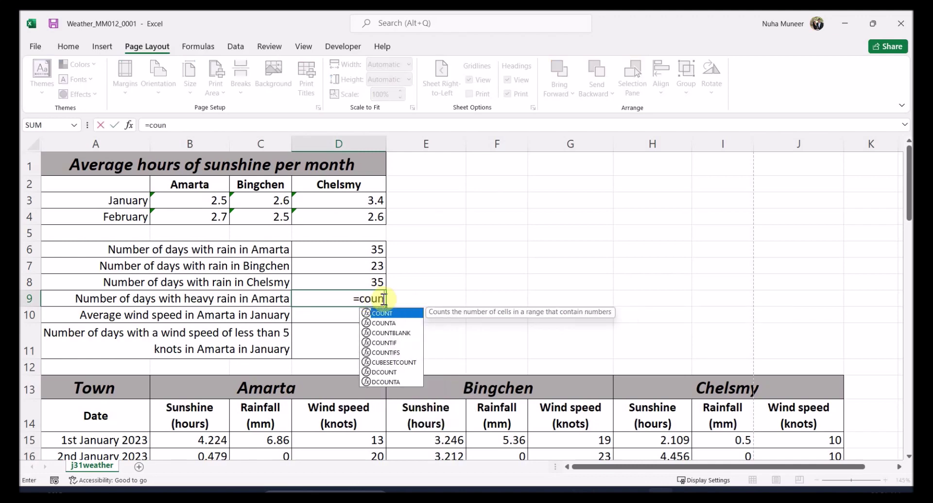
key("Down")
key("Down")
key("Down")
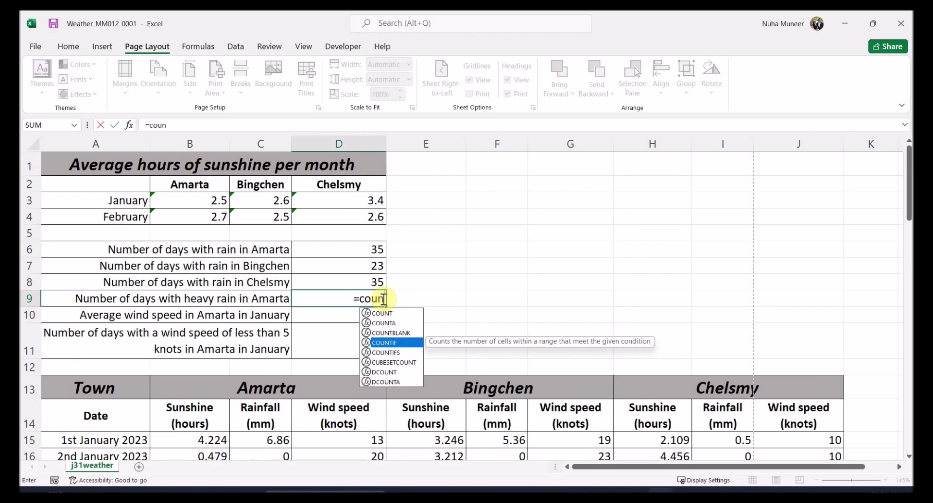
key("Return")
double_click(384, 303)
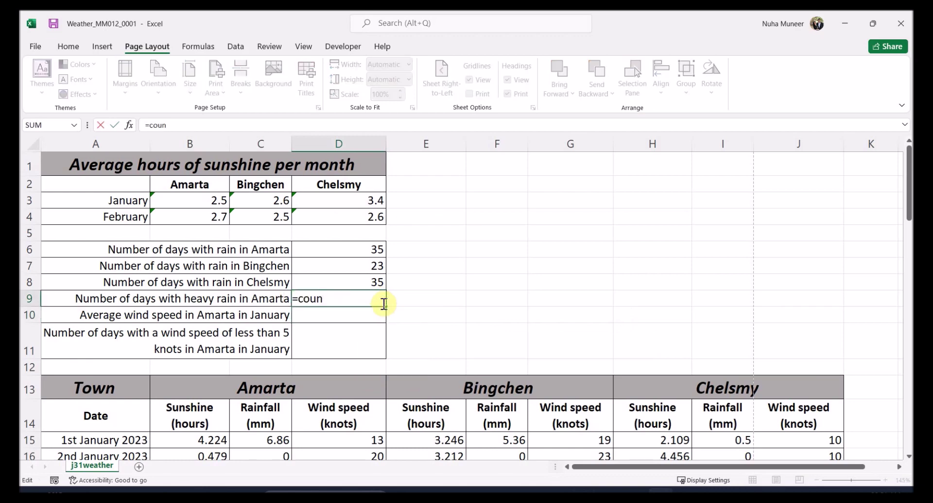
Build the COUNTIF over Amarta's rainfall C15:C73, checking the threshold in the PDF.
type("tif(")
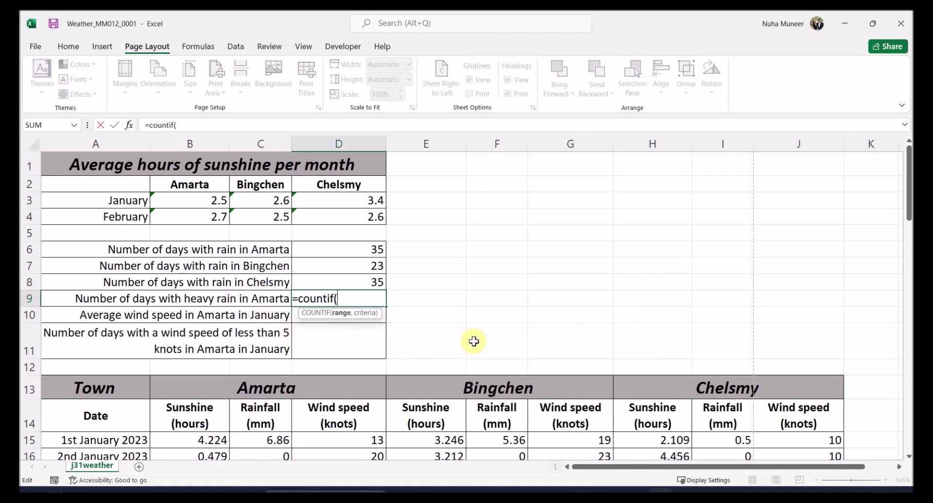
scroll(348, 304, "down", 2)
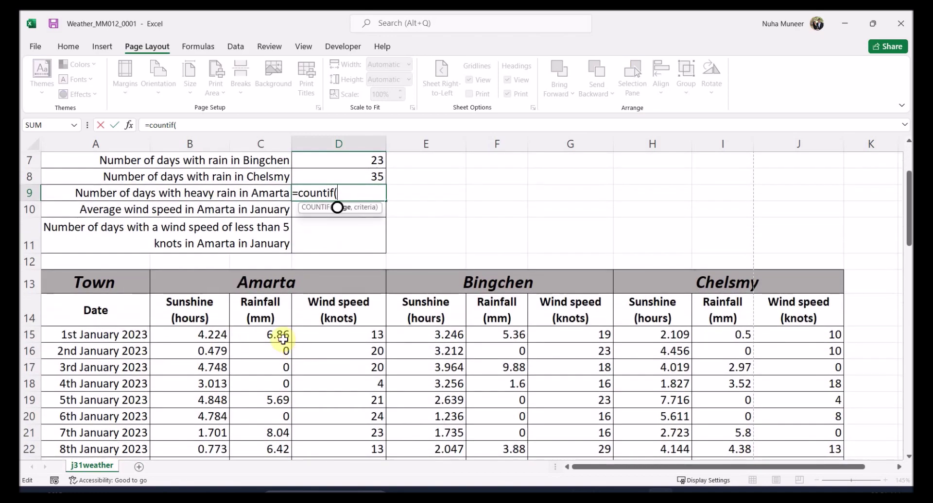
left_click_drag(272, 331, 280, 426)
scroll(375, 385, "up", 18)
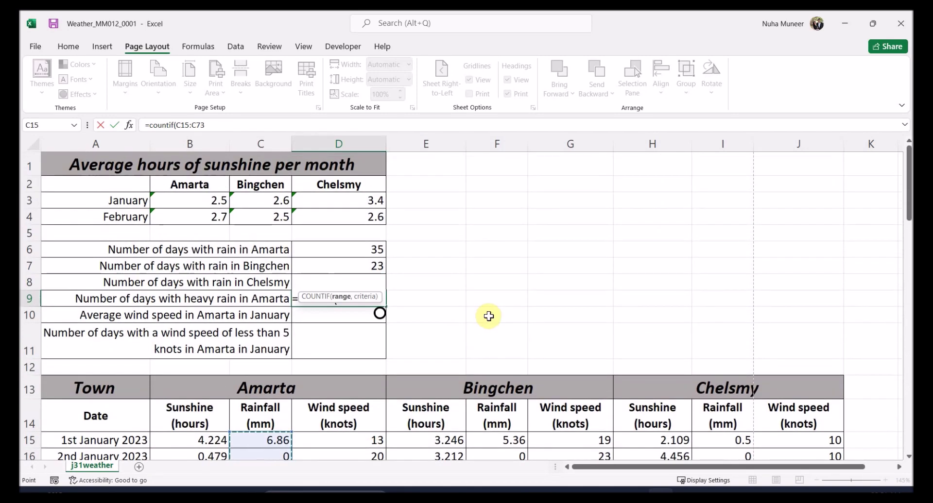
type(",")
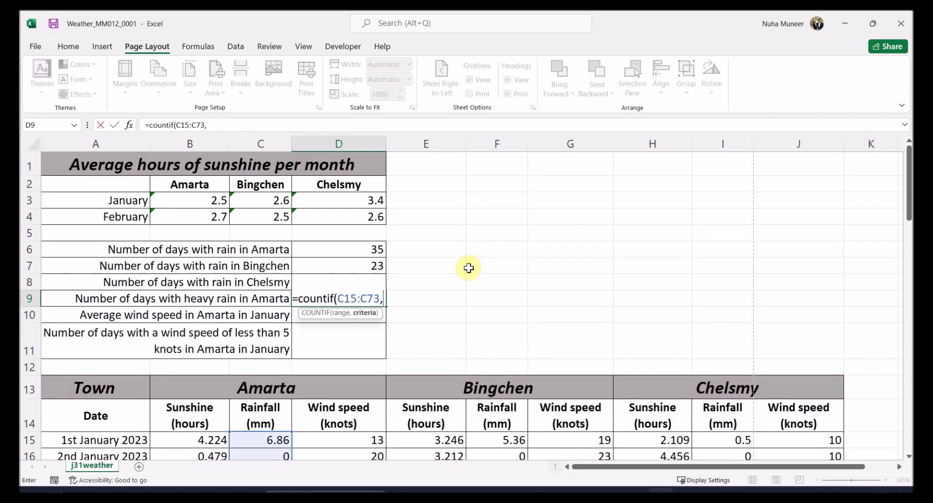
key("alt+Tab")
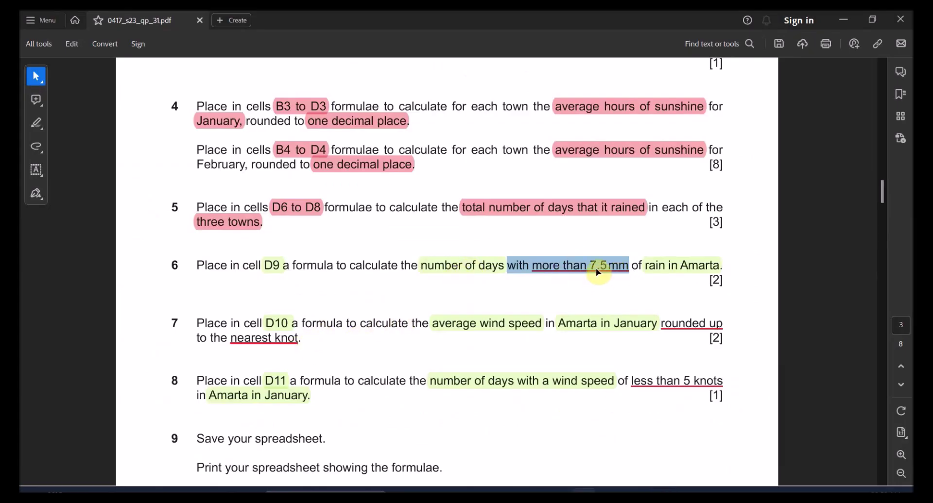
key("alt+Tab")
type("\"")
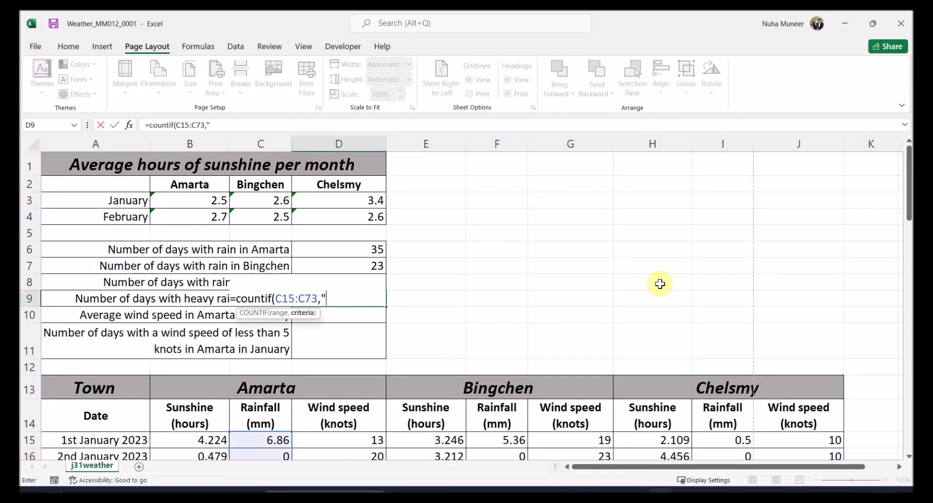
key("Left")
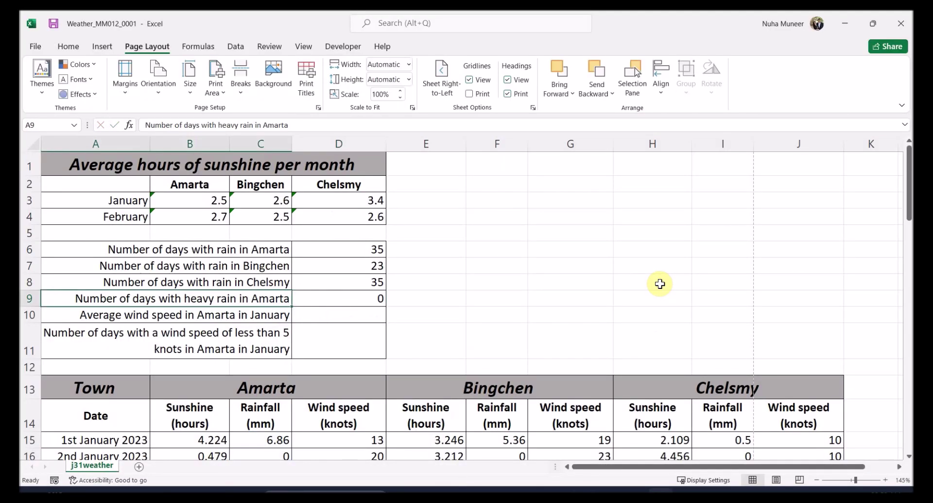
Complete D9 as =COUNTIF(C15:C73,">7.5"), showing 10 heavy-rain days.
left_click(354, 301)
double_click(367, 298)
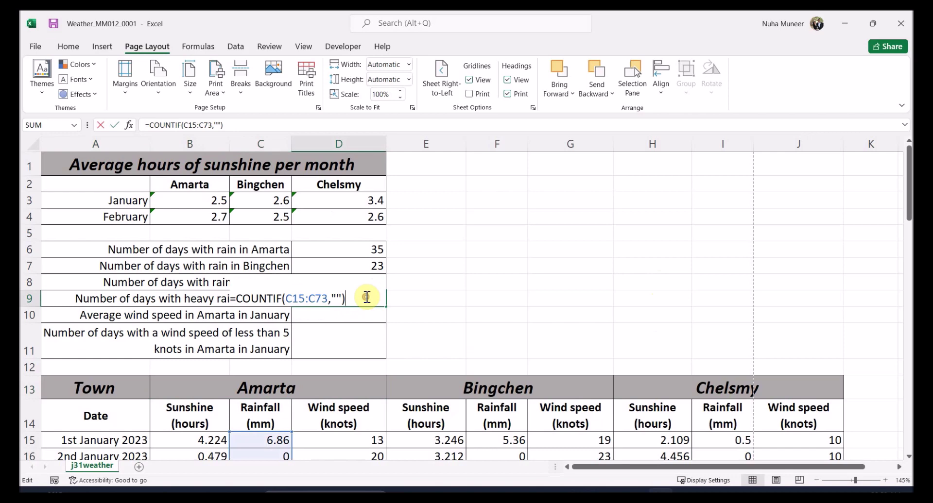
left_click(339, 299)
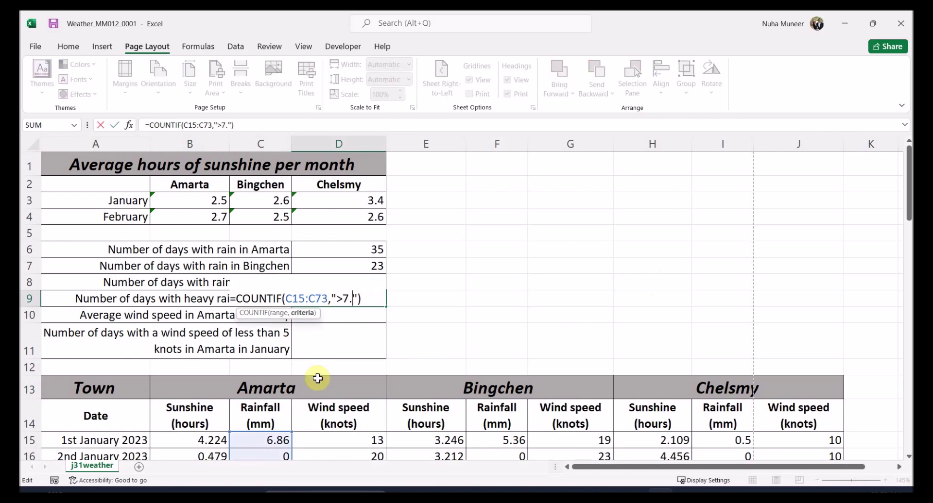
key("Return")
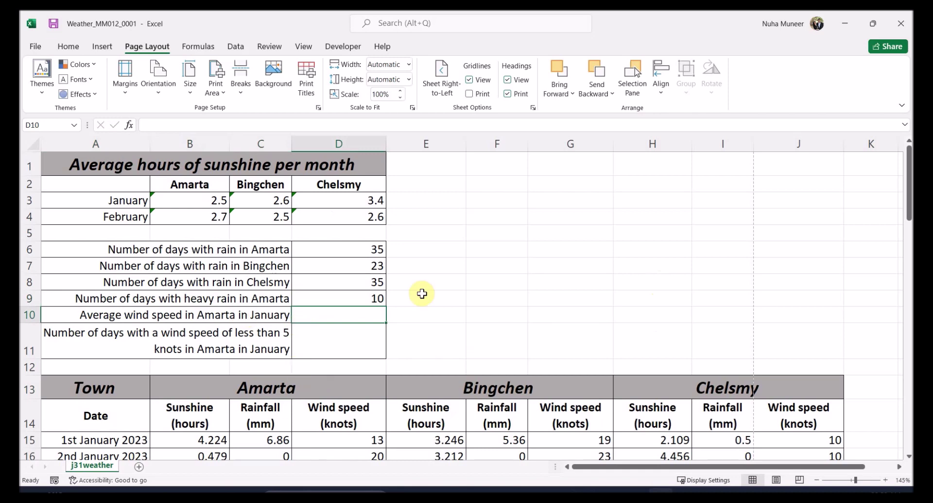
left_click(380, 297)
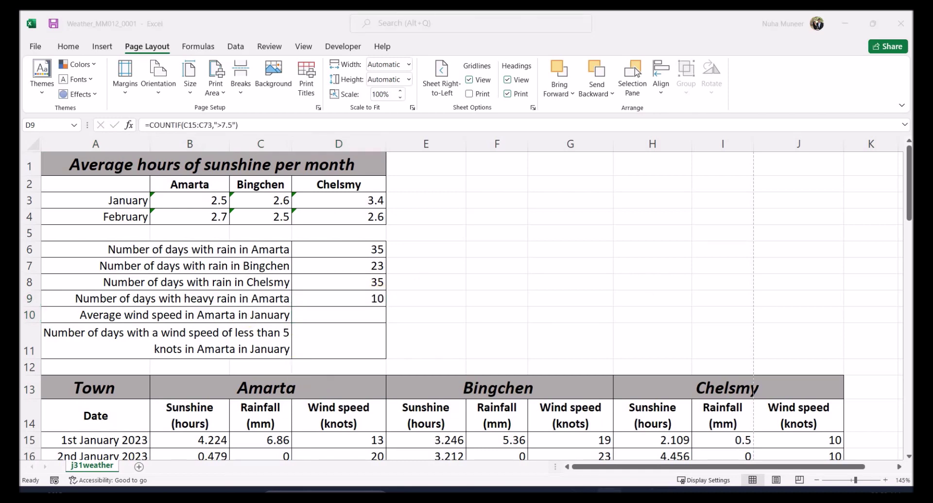
key("alt+Tab")
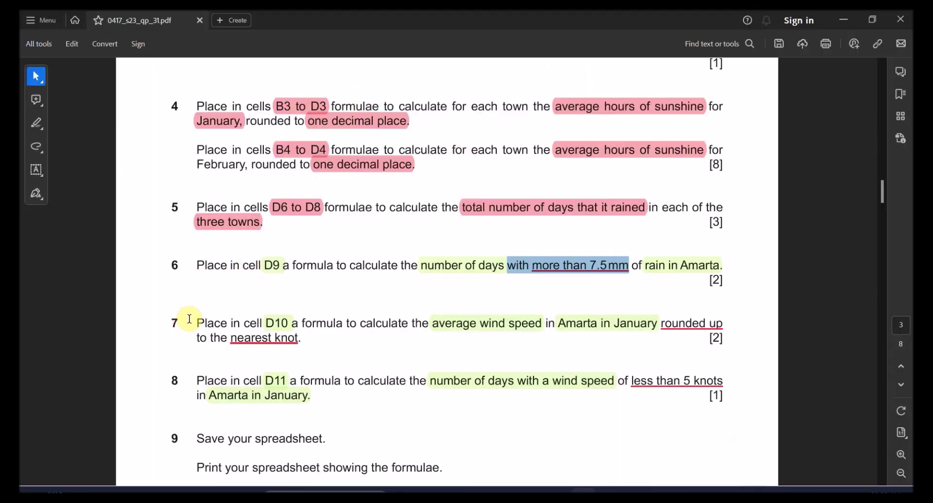
Mark question 7's D10 wording: formula for Amarta's January average wind speed, to the nearest knot.
left_click(172, 321)
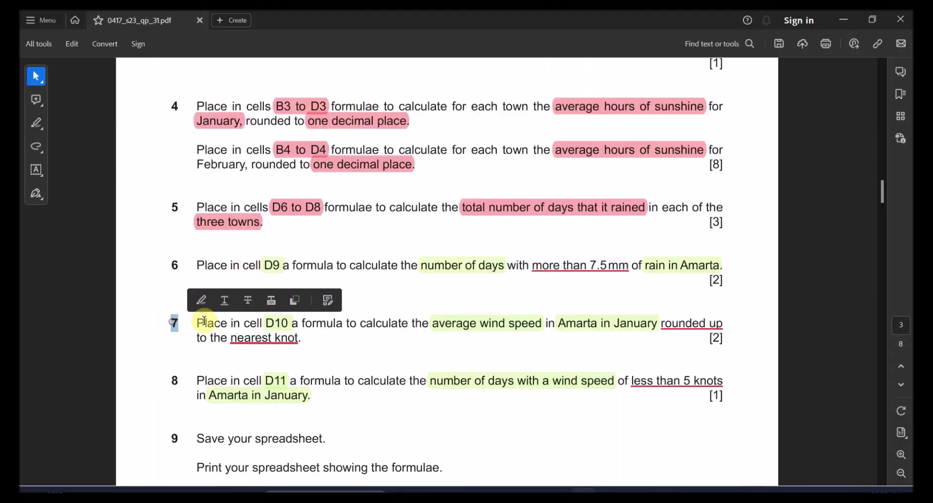
left_click(274, 323)
left_click_drag(327, 327, 409, 326)
left_click(468, 329)
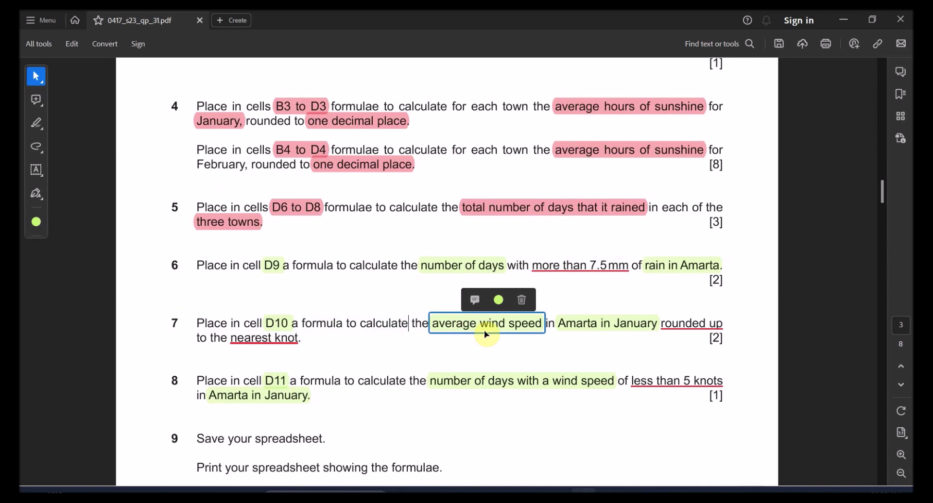
left_click(592, 323)
left_click(639, 325)
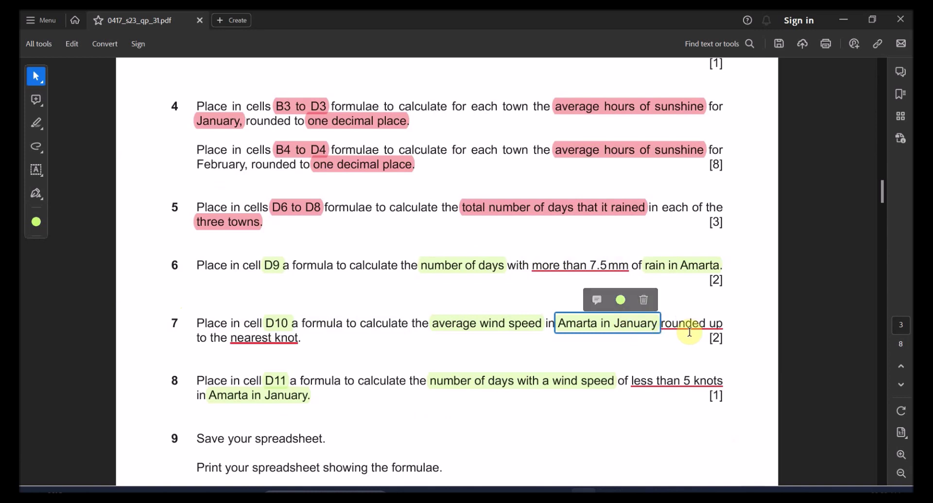
left_click(278, 339)
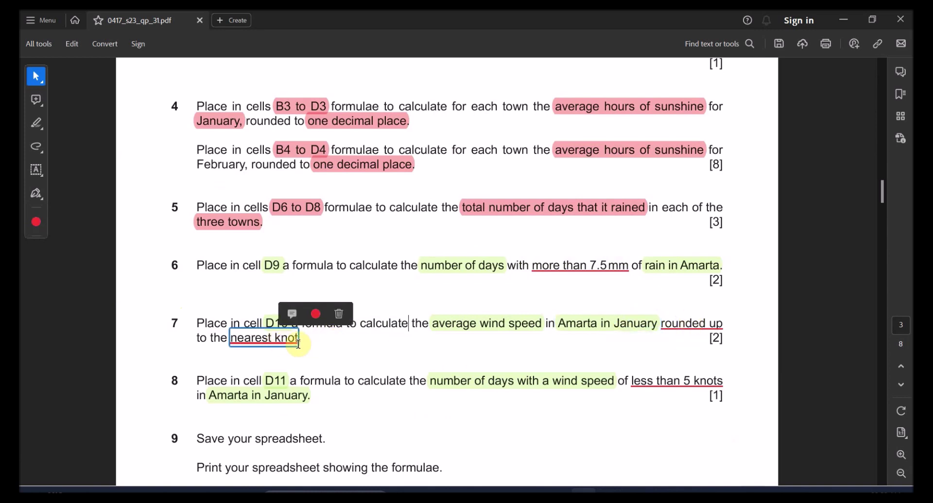
Return to the weather workbook in Excel.
key("alt+Tab")
scroll(360, 384, "down", 4)
scroll(360, 383, "up", 1)
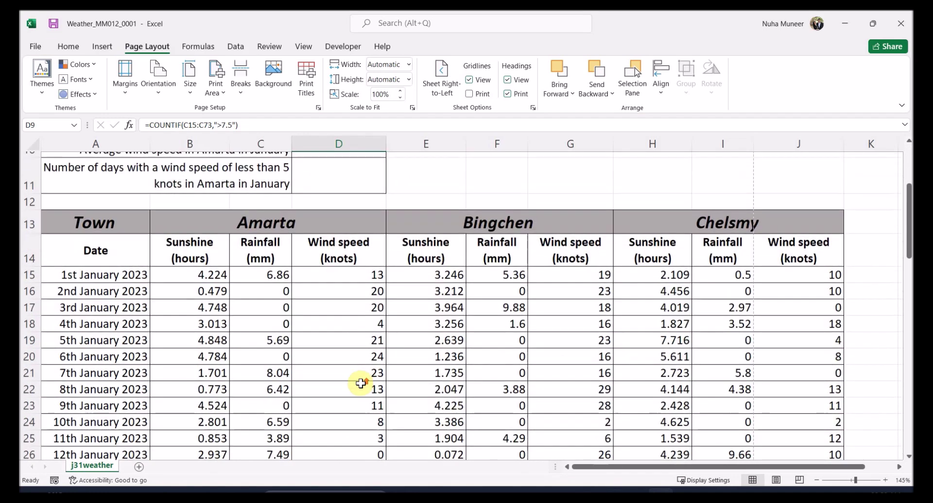
scroll(361, 384, "up", 2)
left_click(351, 264)
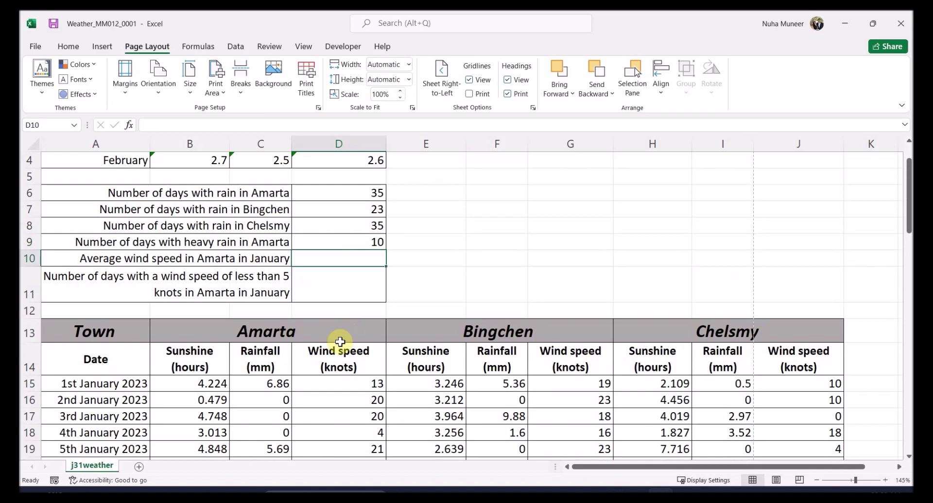
mouse_move(339, 358)
left_mouse_down()
mouse_move(344, 464)
mouse_move(354, 358)
left_mouse_up()
left_click(363, 341)
scroll(350, 393, "down", 2)
scroll(349, 394, "down", 5)
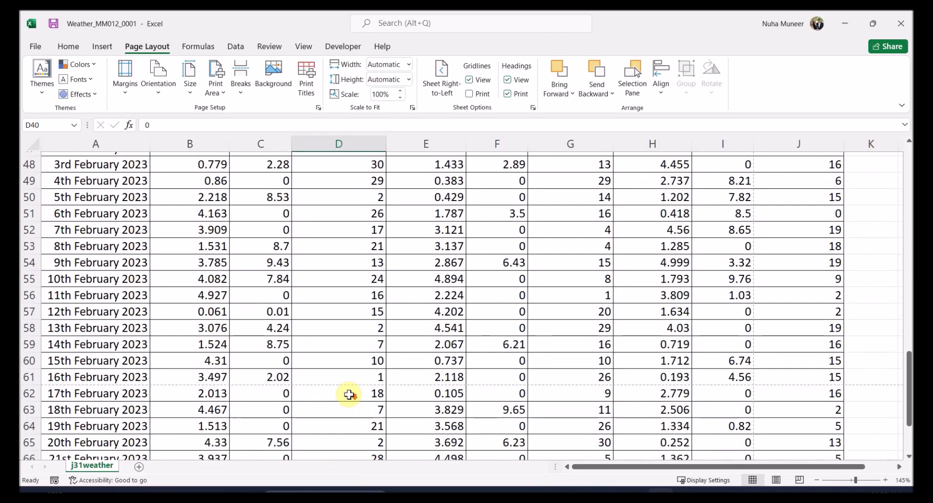
scroll(349, 395, "up", 16)
Enter =AVERAGE(D15:D45) in D10 to average Amarta's January wind speeds.
left_click(345, 313)
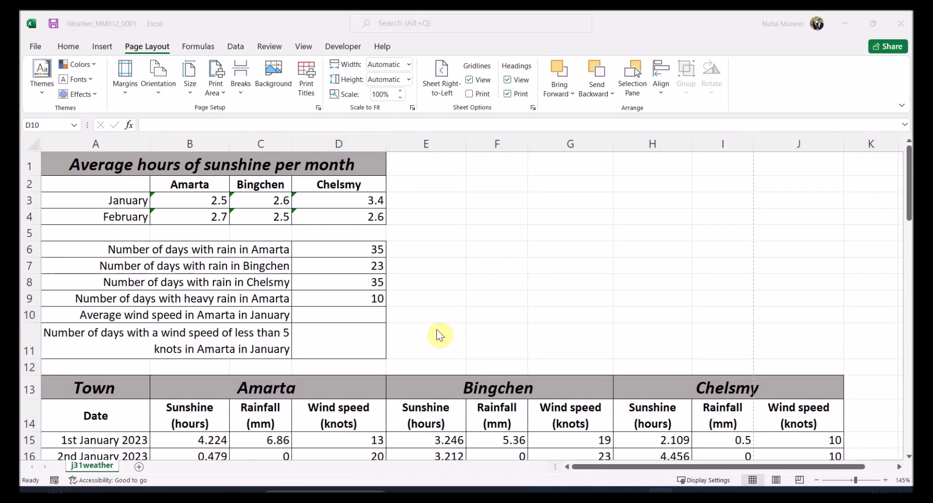
key("alt+Tab")
left_click(479, 324)
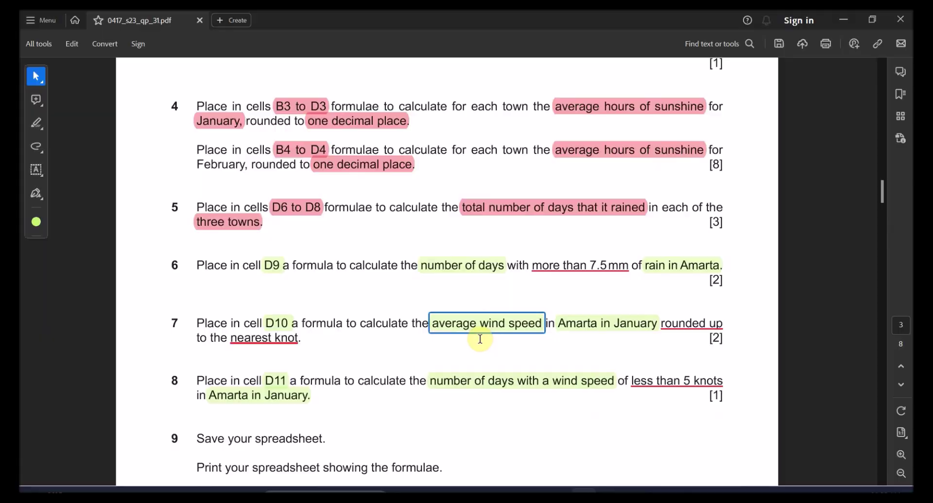
key("alt+Tab")
type("=")
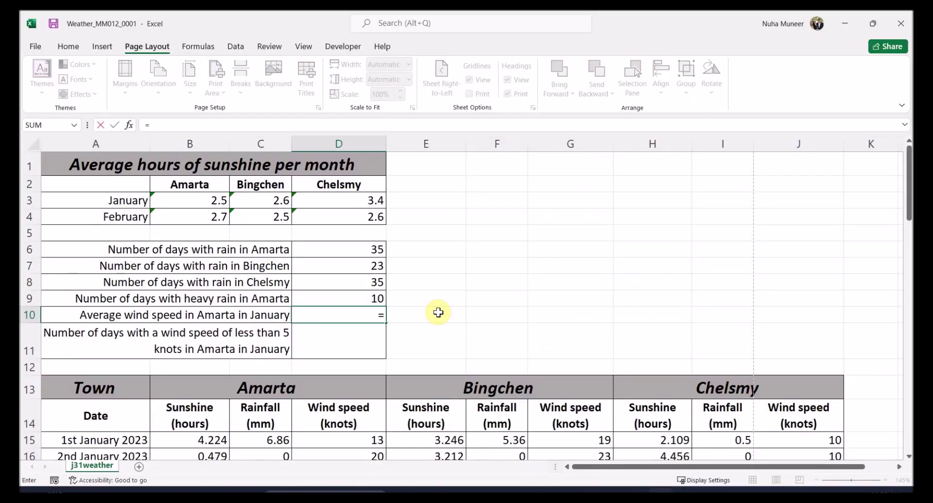
type("average")
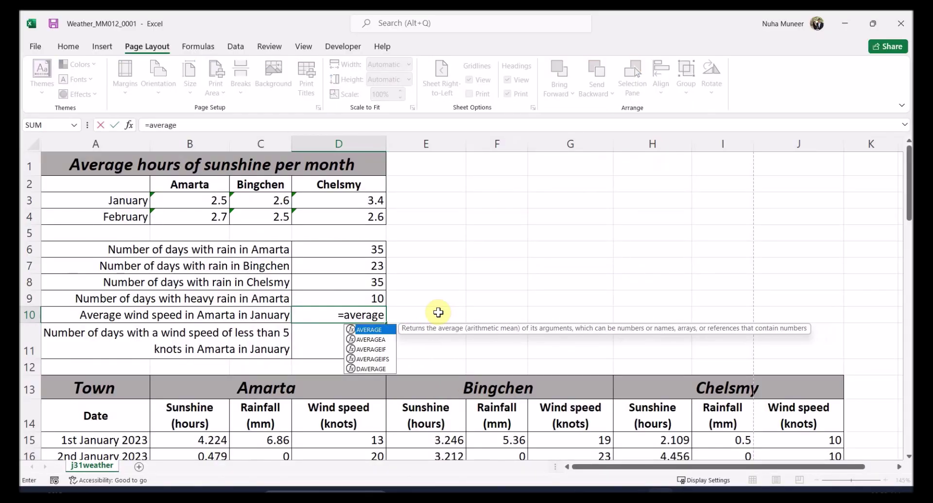
type("(")
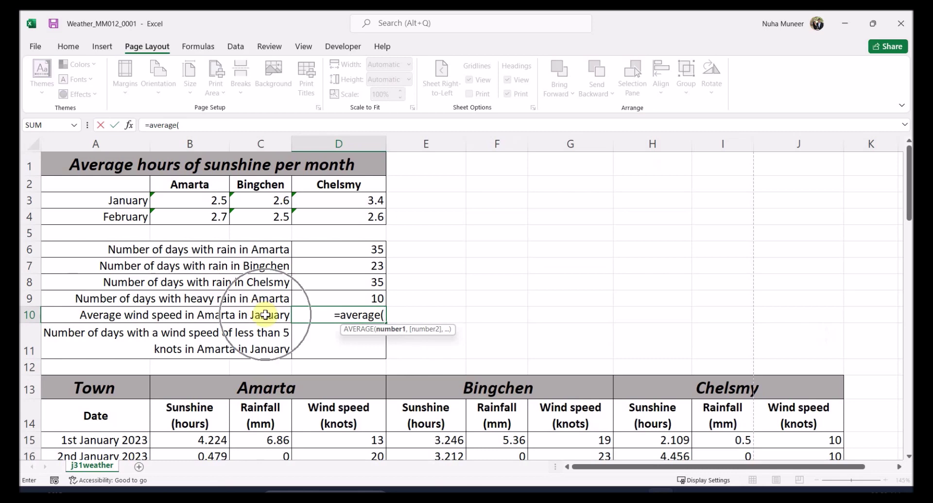
scroll(252, 326, "down", 2)
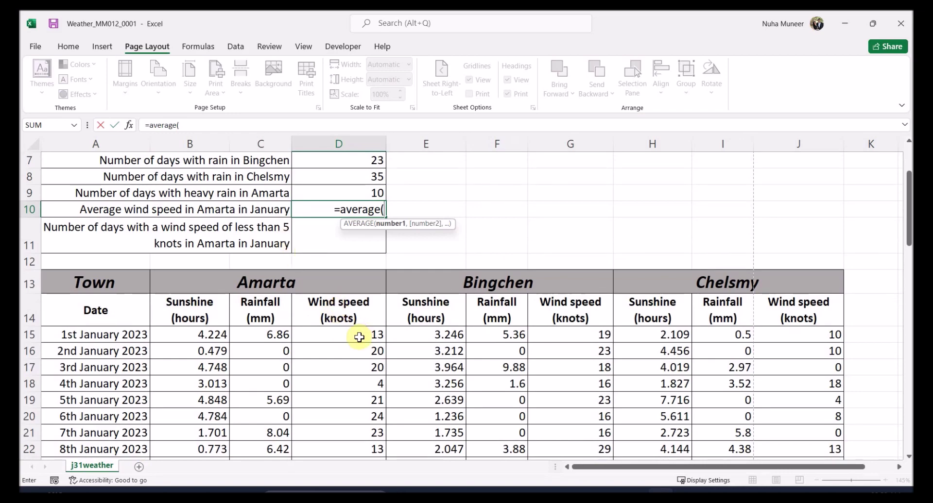
left_click_drag(359, 338, 354, 391)
scroll(354, 391, "up", 10)
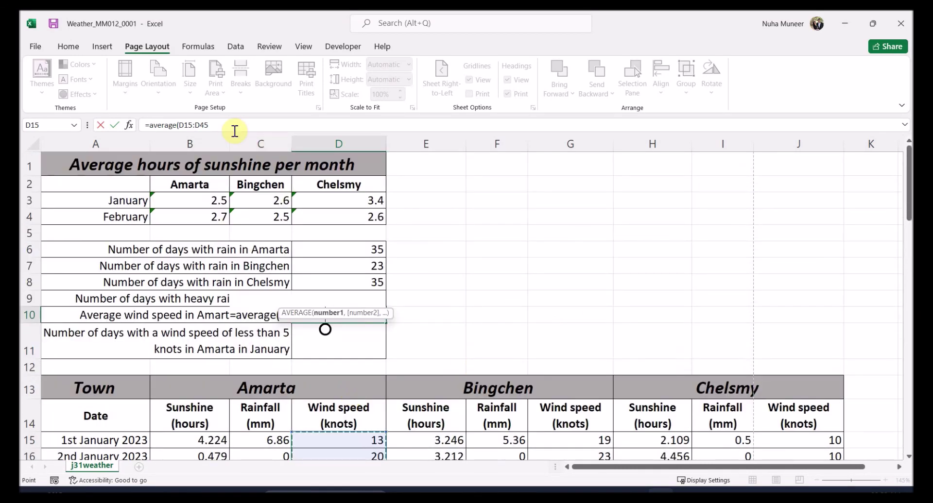
type(",")
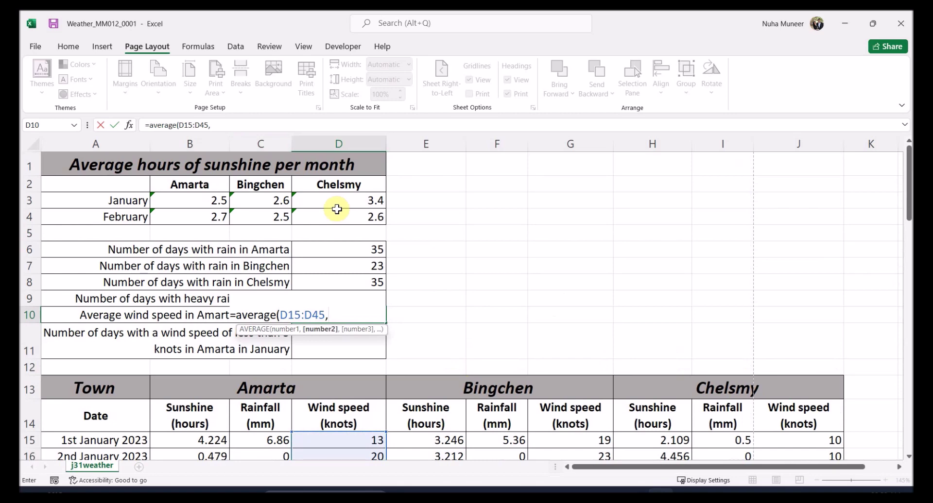
key("BackSpace")
type(")")
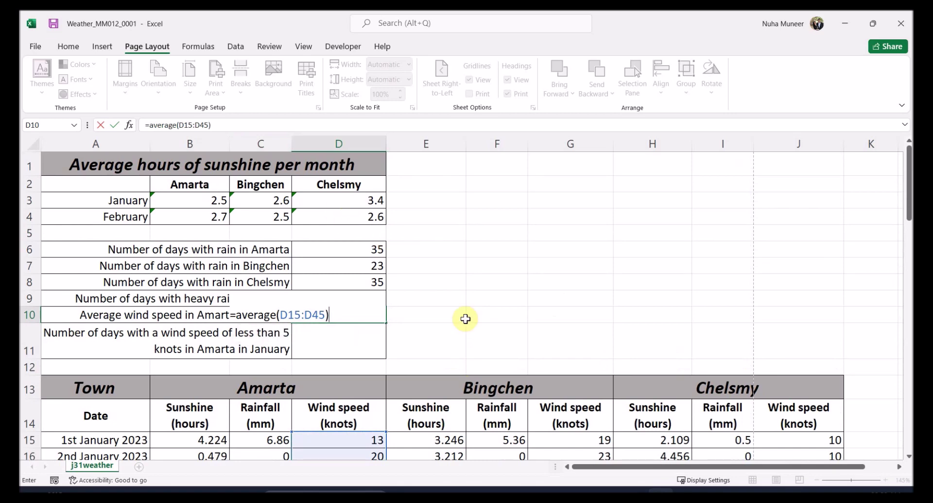
key("Return")
Wrap D10's average in ROUNDUP(...,0) so it shows 15 whole knots.
double_click(373, 317)
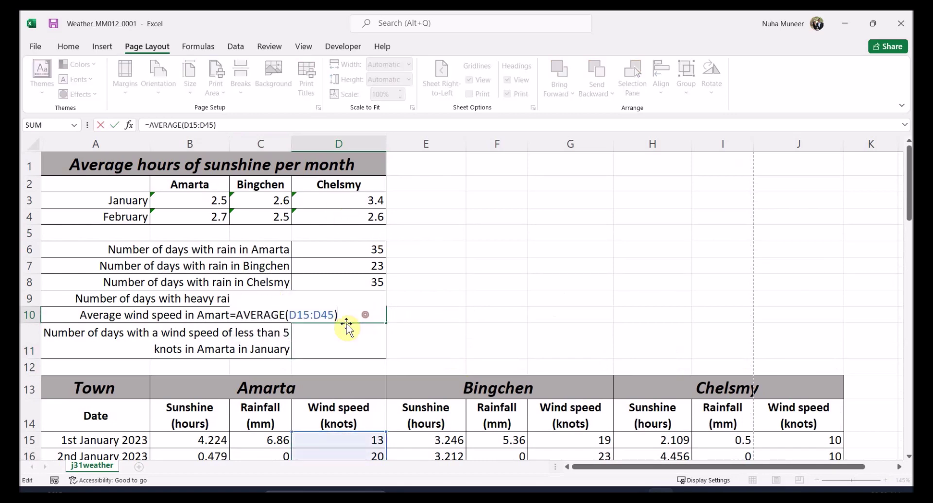
key("alt+Tab")
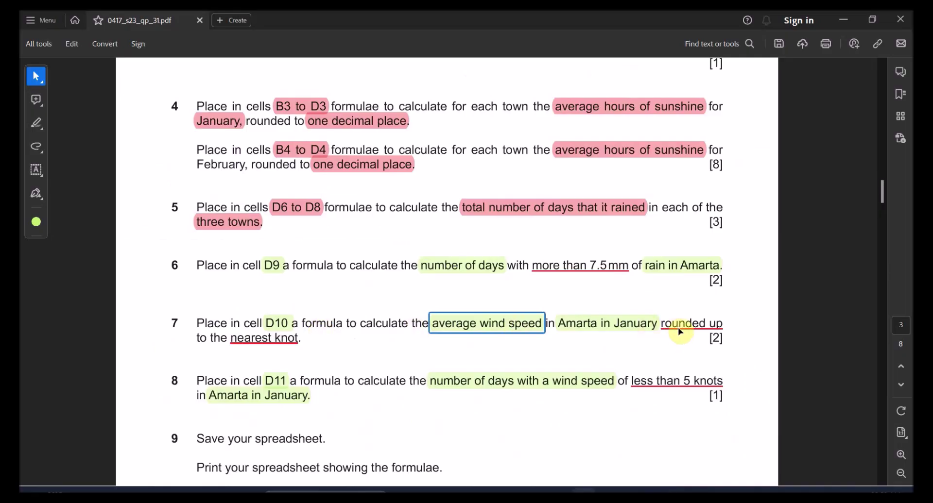
key("alt+Tab")
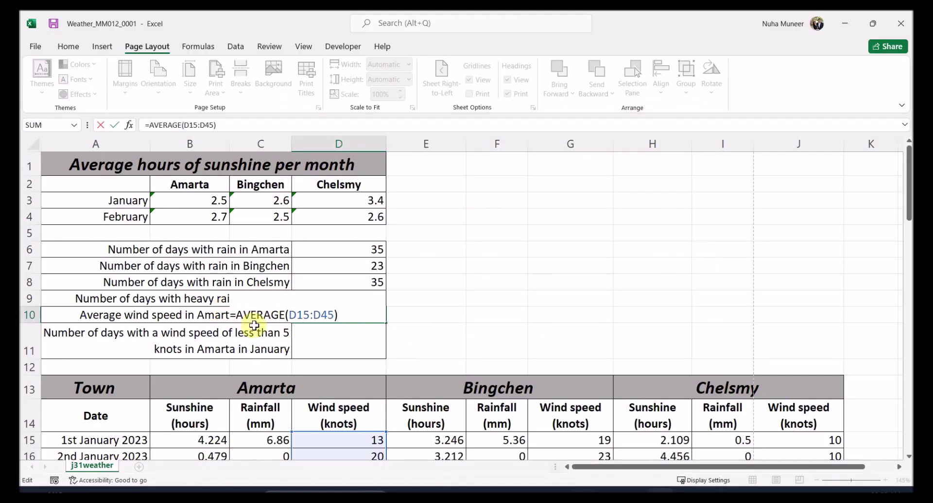
type("ROUND")
type("UP")
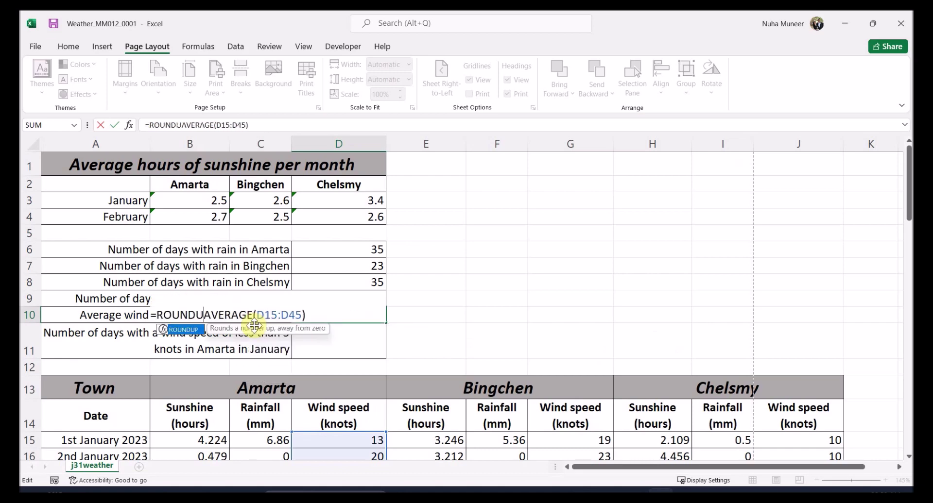
type("(")
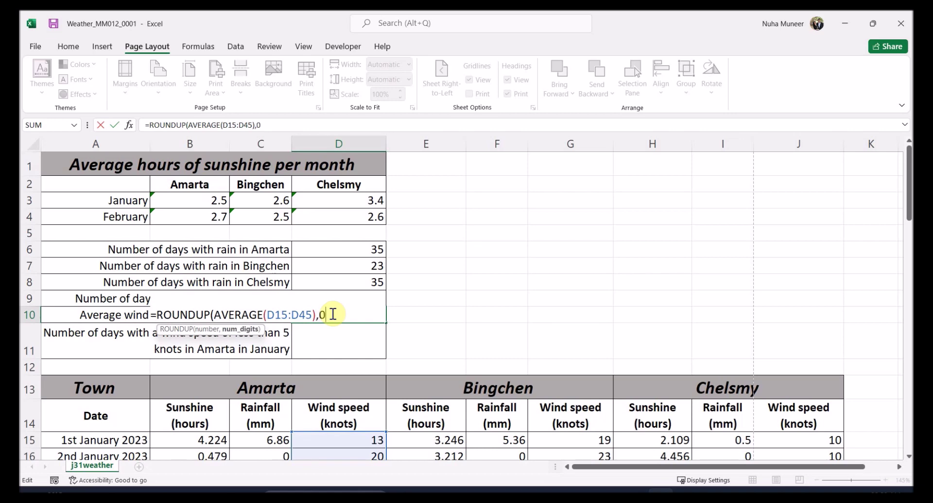
type(")")
key("Return")
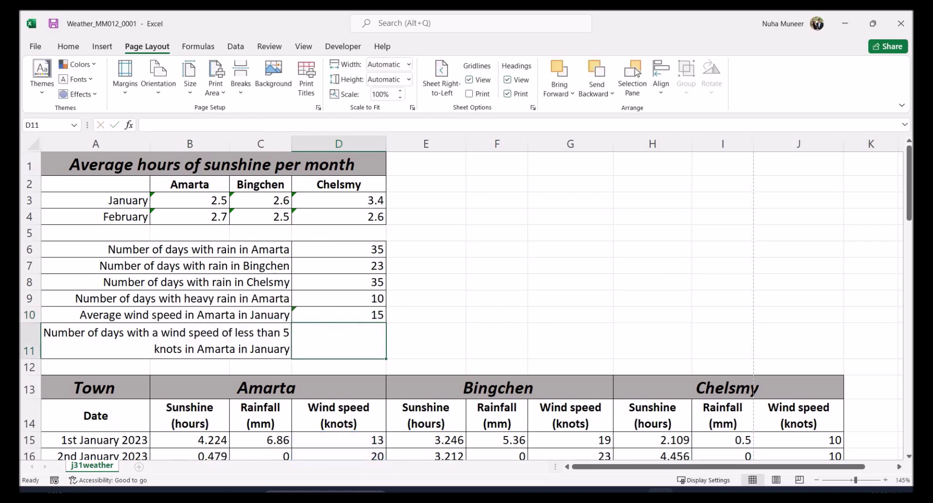
key("Up")
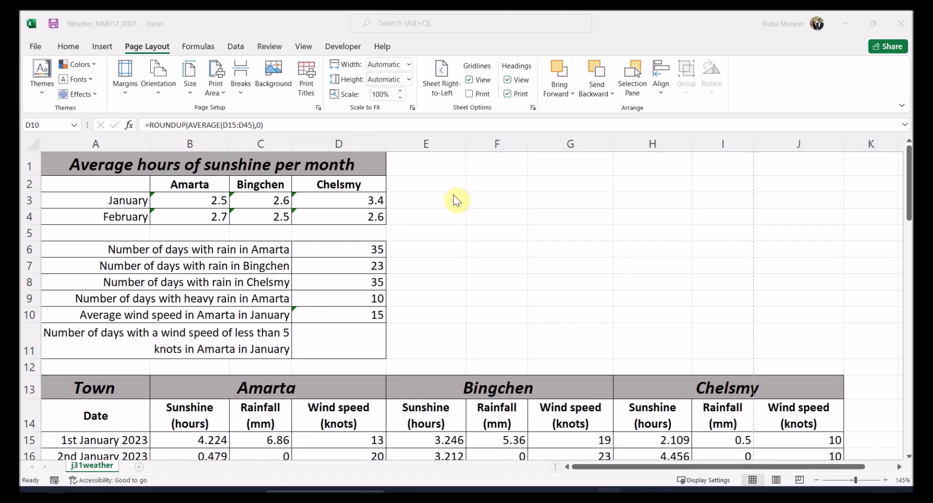
Read question 8's wind speed requirement in the question paper.
key("alt+Tab")
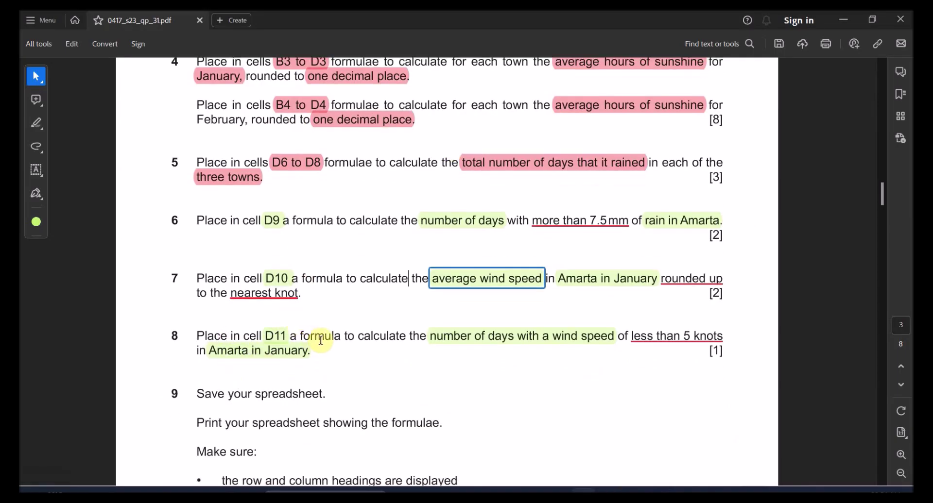
scroll(337, 345, "up", 1)
left_click(450, 340)
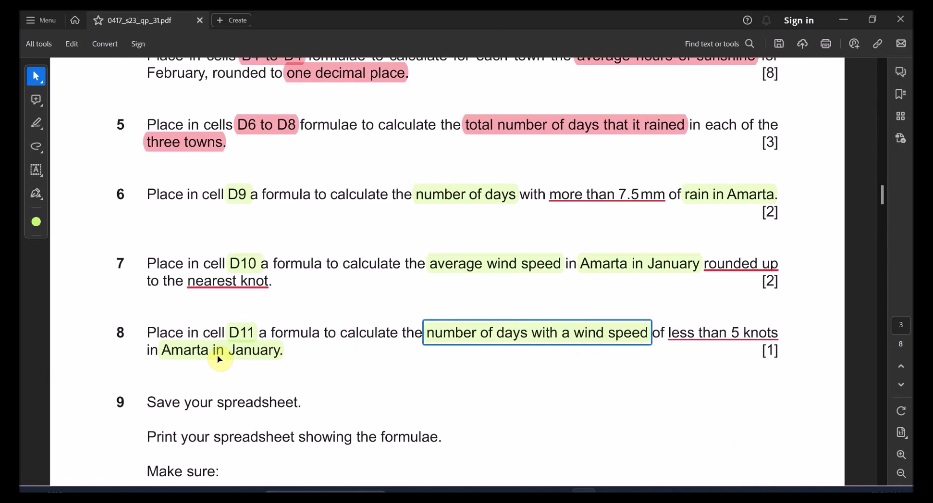
key("alt+Tab")
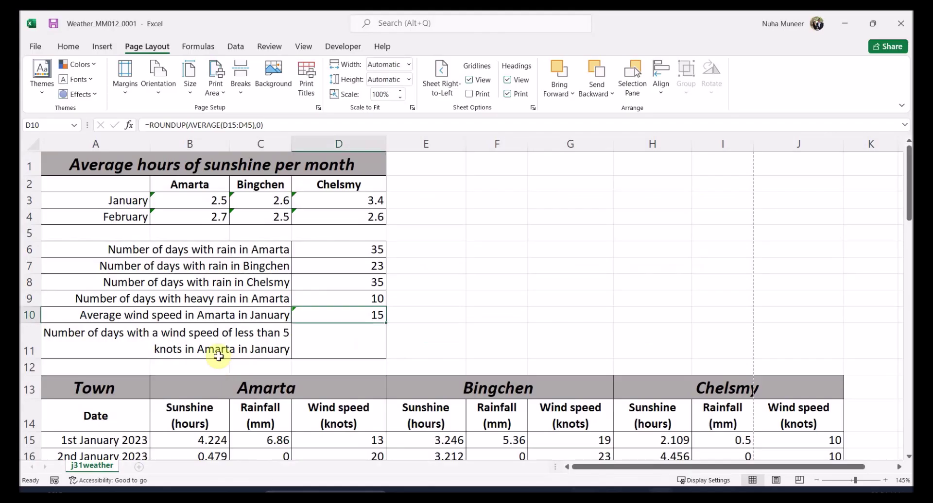
Enter a trial =AVERAGE(D15:D45) formula in D11.
left_click(356, 337)
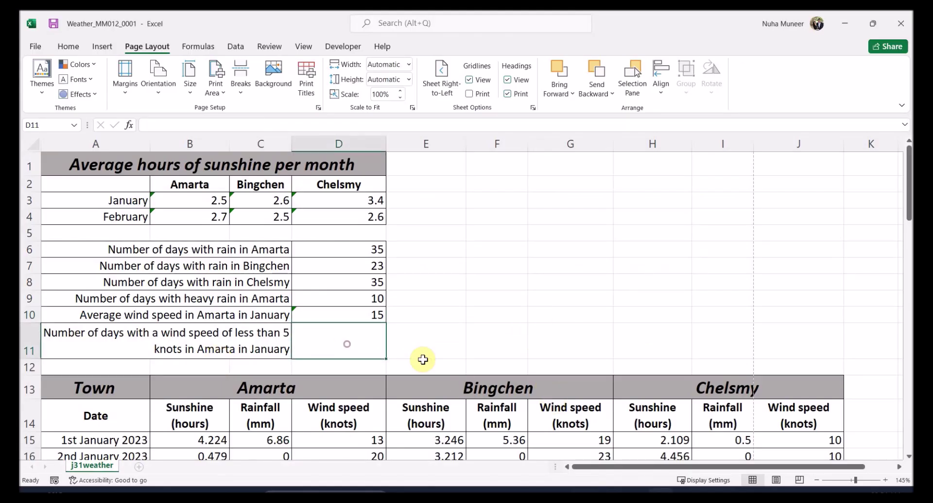
type("=average(")
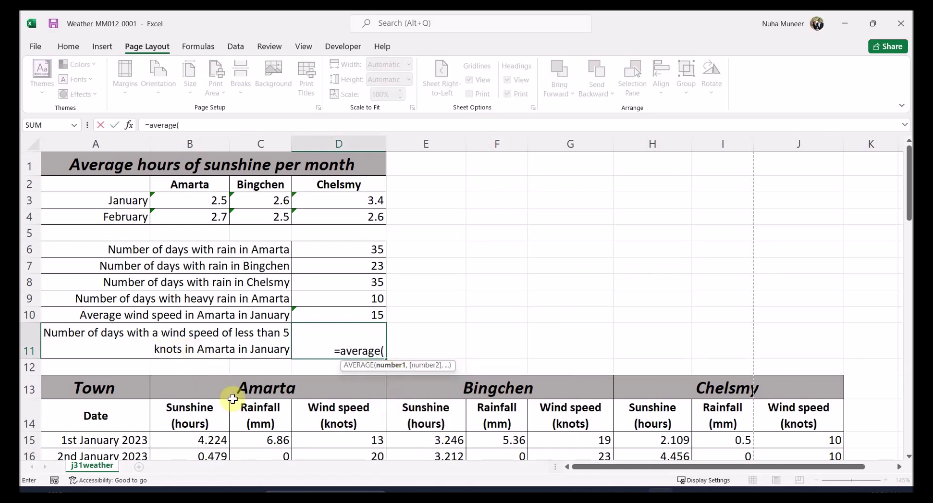
scroll(234, 397, "down", 1)
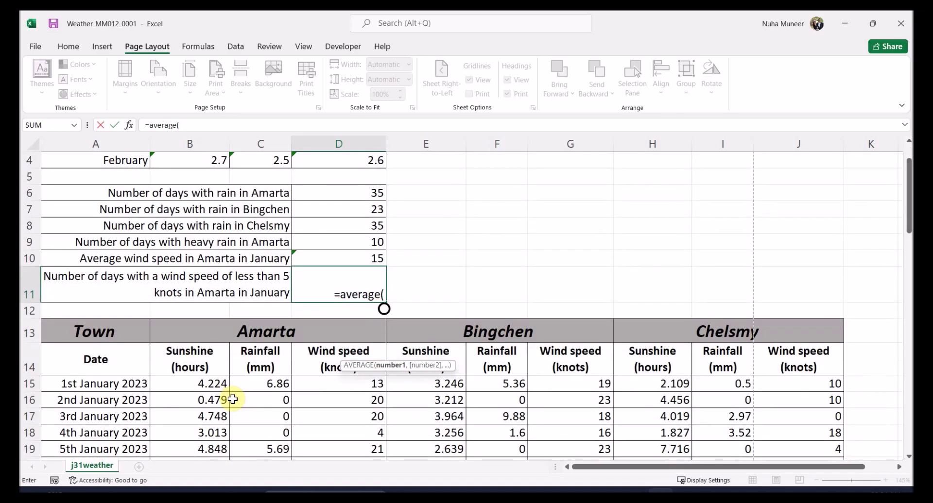
scroll(235, 396, "down", 1)
left_click_drag(347, 335, 367, 379)
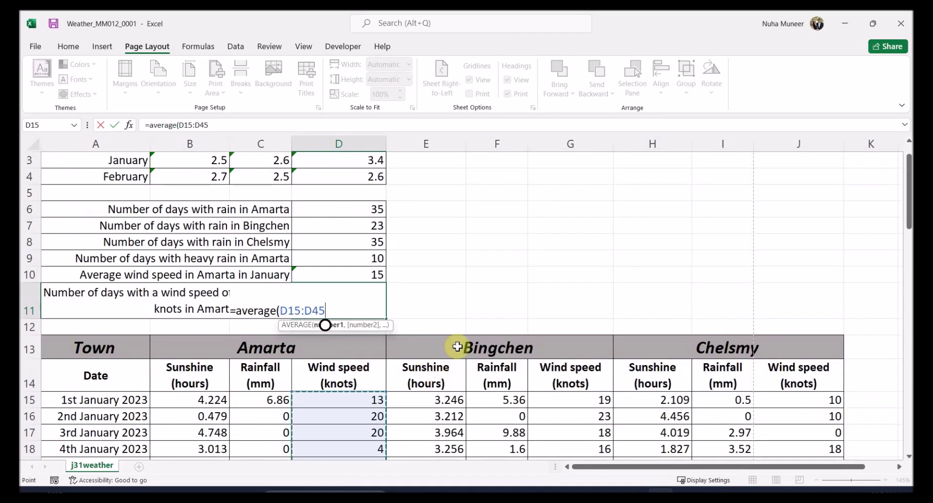
key("Return")
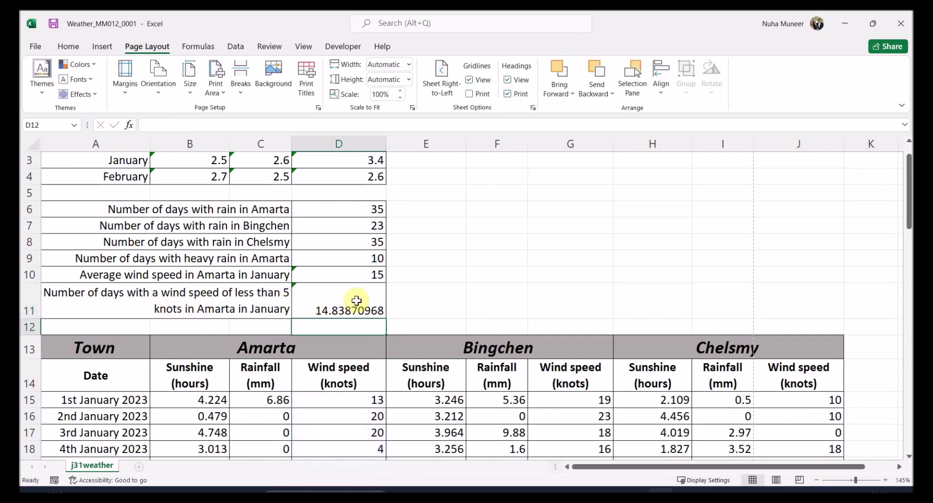
Clear D11 and start a =COUNTIF( formula instead.
left_click(340, 310)
key("Delete")
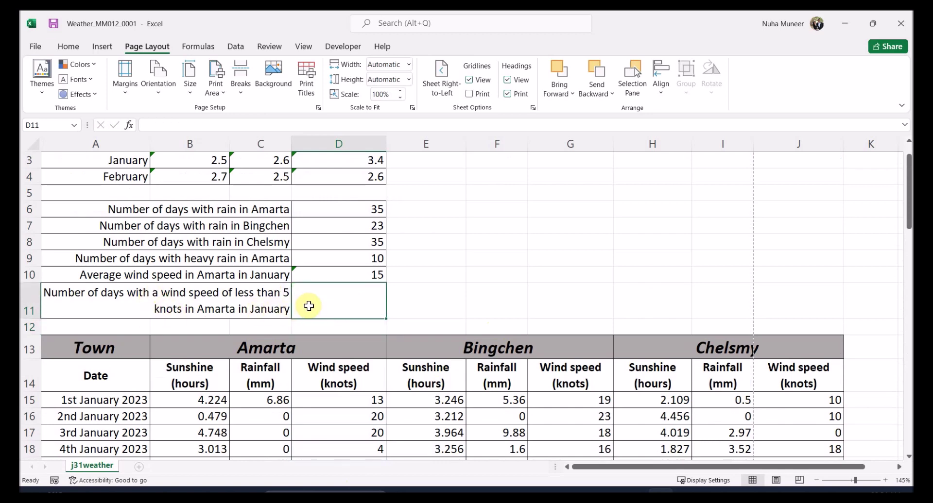
type("=counf")
key("BackSpace")
type("tif(")
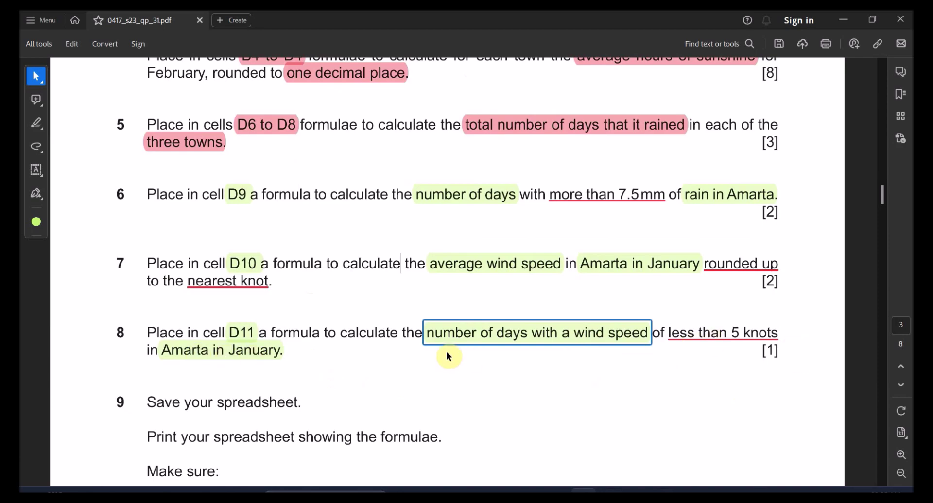
key("alt+Tab")
scroll(391, 391, "down", 2)
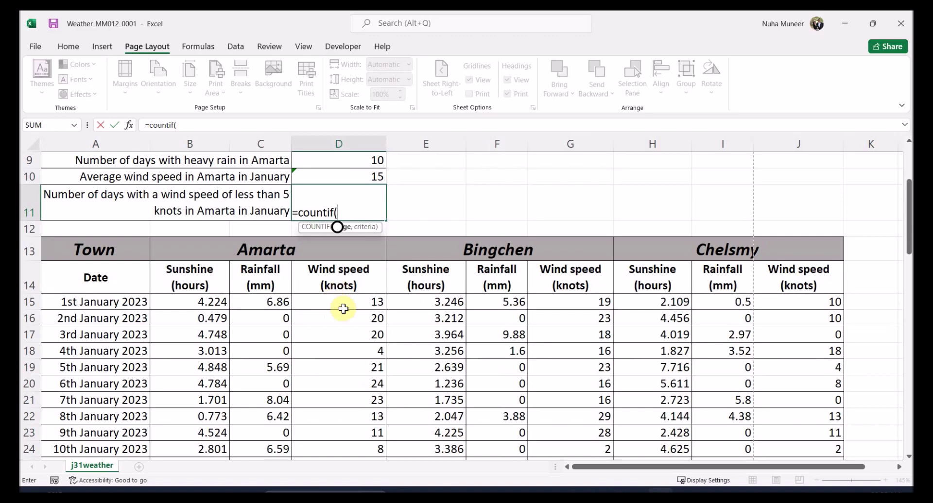
left_click_drag(336, 305, 327, 387)
scroll(525, 391, "up", 9)
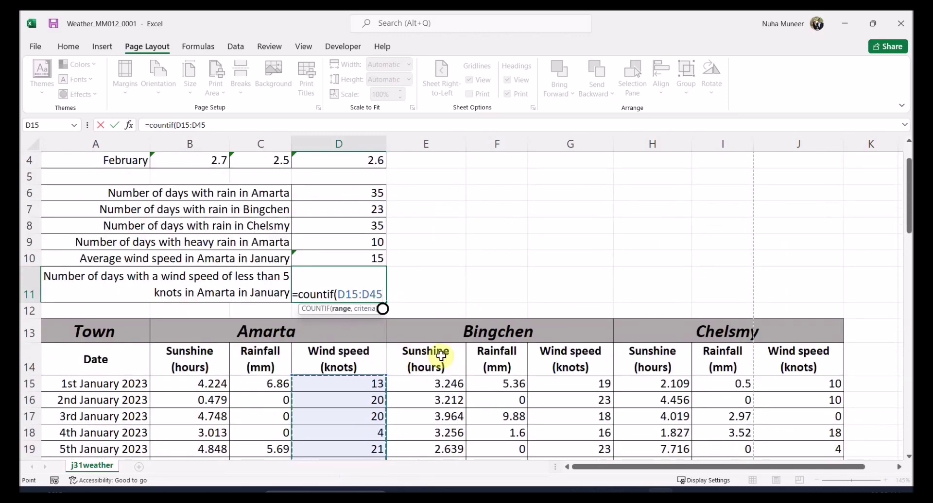
type(",")
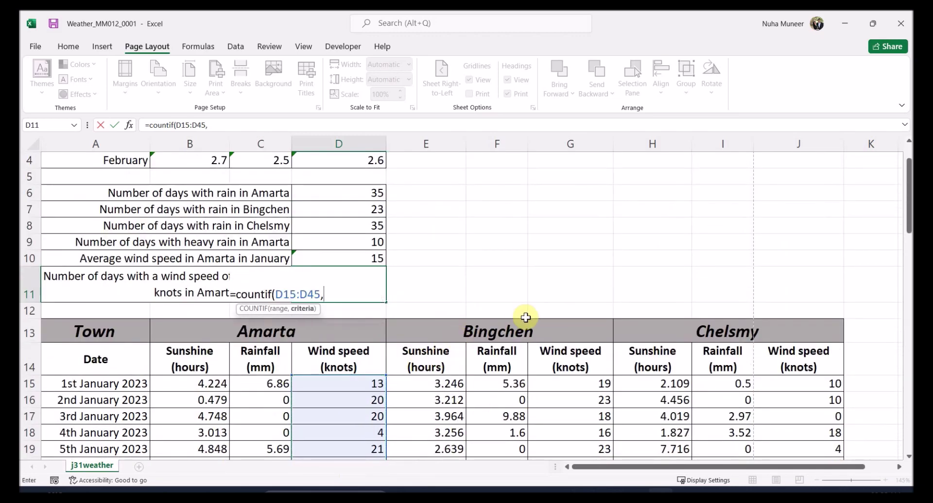
key("alt+Tab")
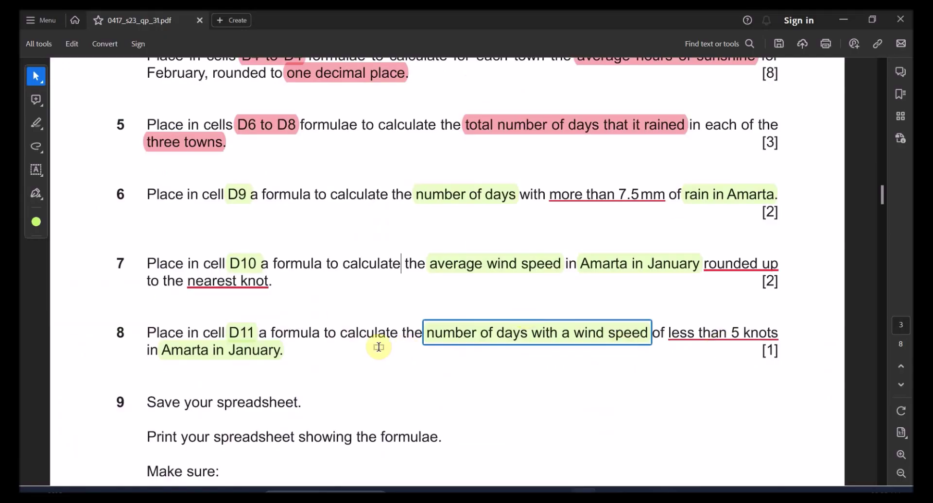
key("alt+Tab")
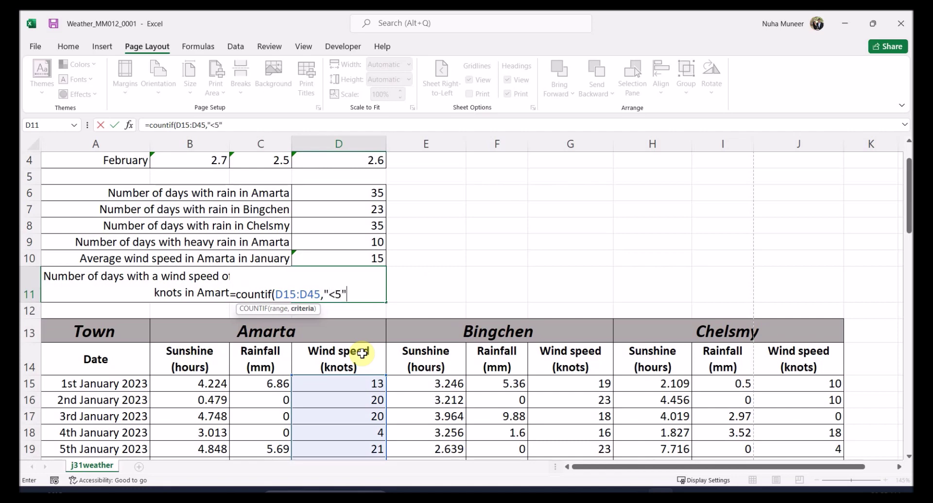
key("Return")
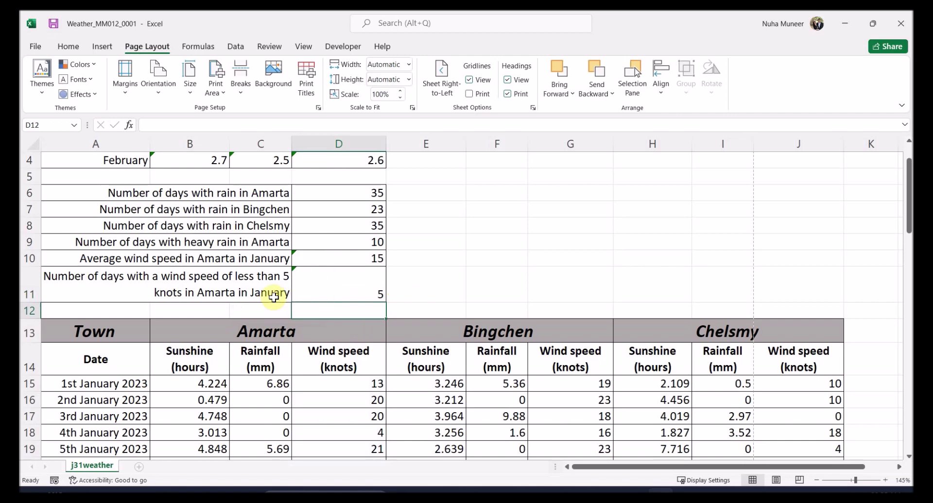
left_click(346, 293)
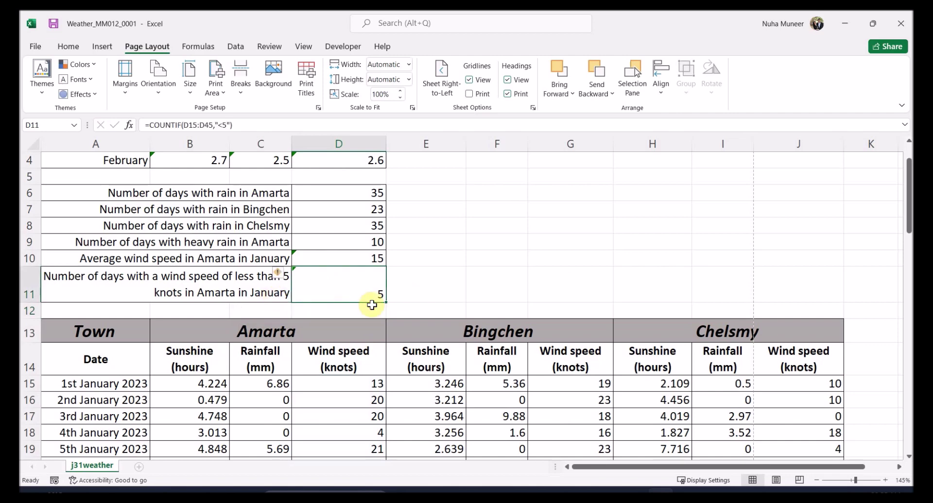
scroll(371, 306, "down", 2)
scroll(369, 329, "up", 1)
scroll(370, 329, "up", 1)
scroll(369, 329, "down", 8)
scroll(369, 328, "up", 5)
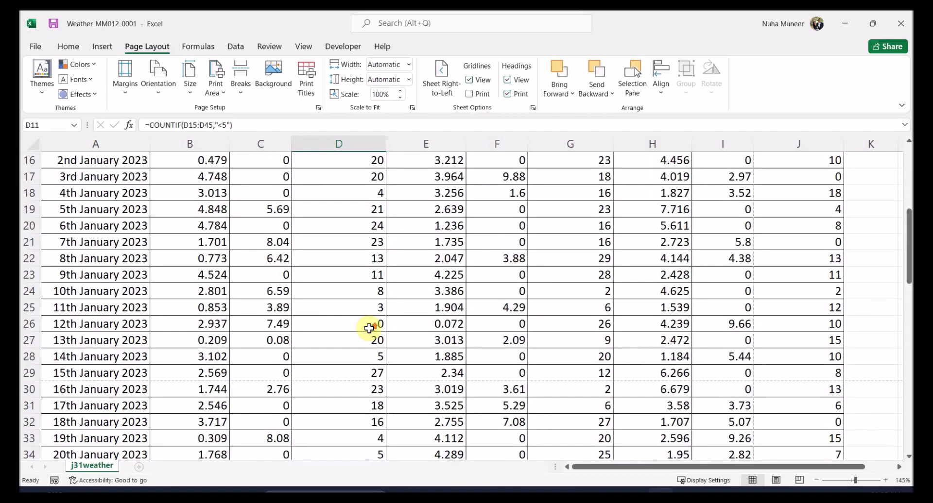
scroll(369, 329, "up", 5)
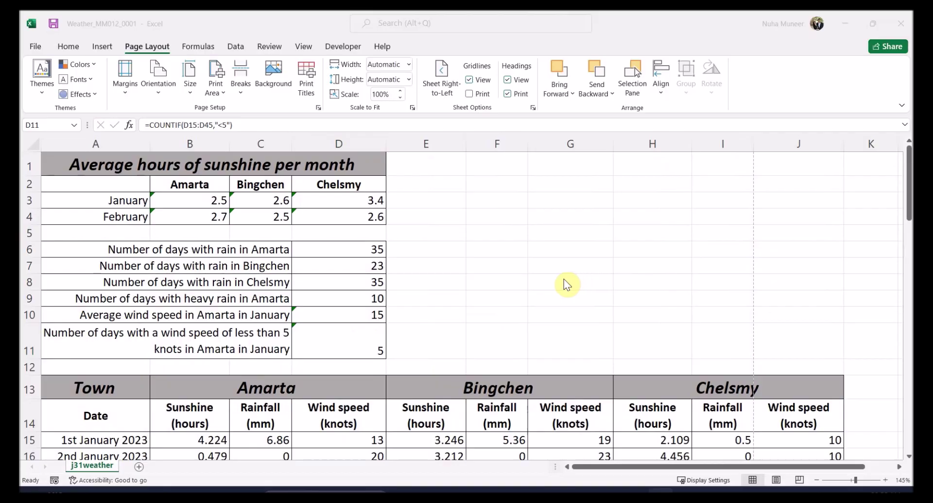
key("alt+Tab")
scroll(479, 313, "down", 2)
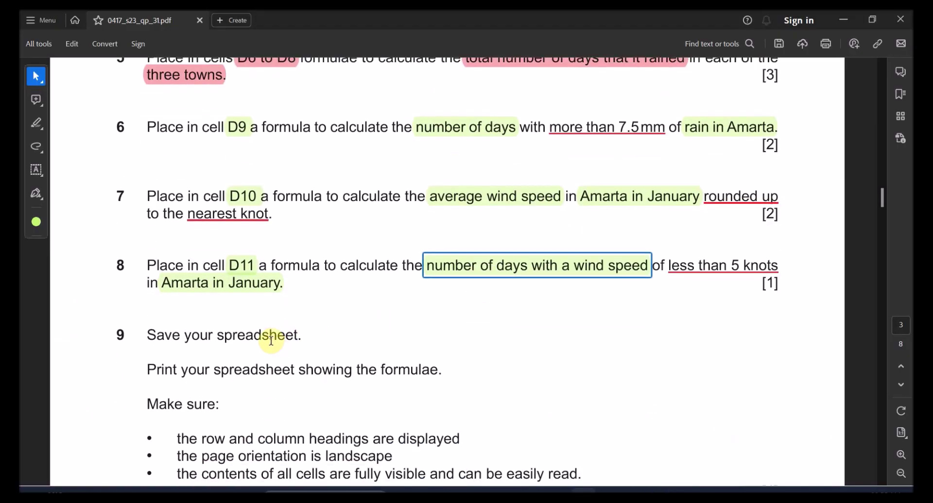
left_click_drag(298, 370, 438, 371)
scroll(408, 379, "down", 2)
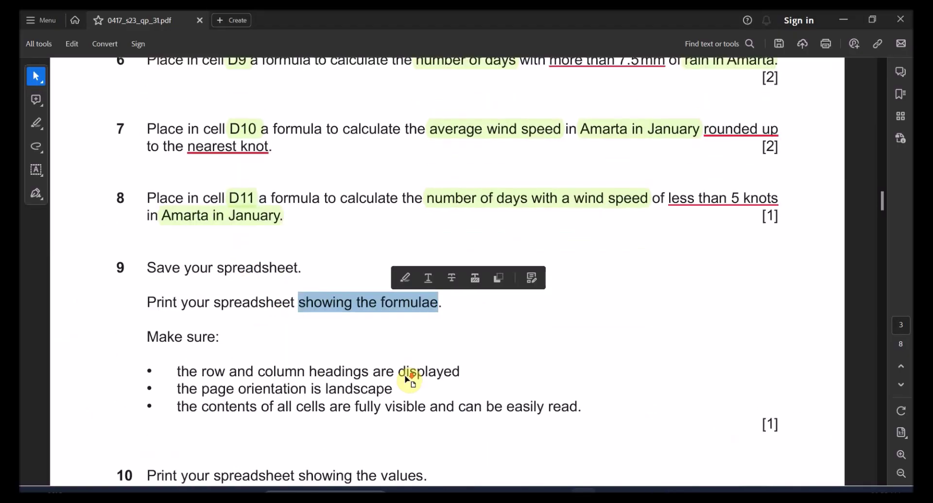
scroll(408, 379, "down", 1)
key("alt+Tab")
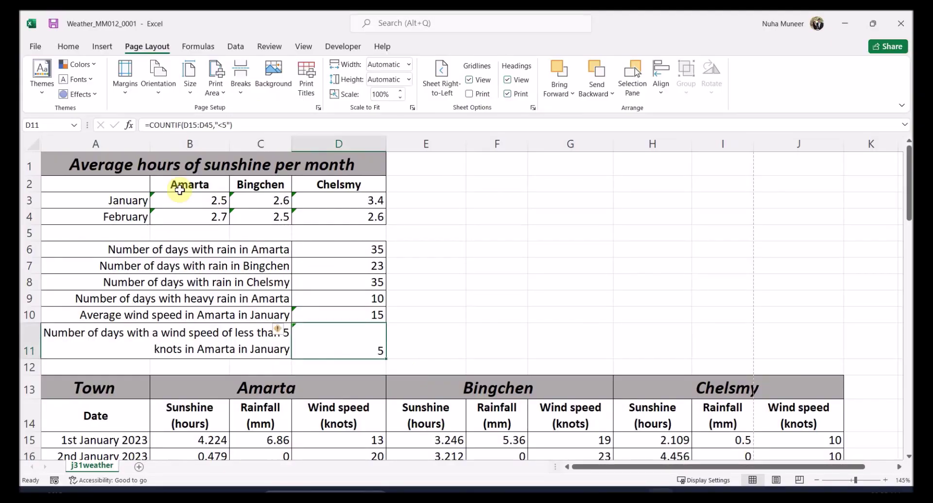
Show formulas in the cells and auto-fit every column on the sheet.
left_click(203, 48)
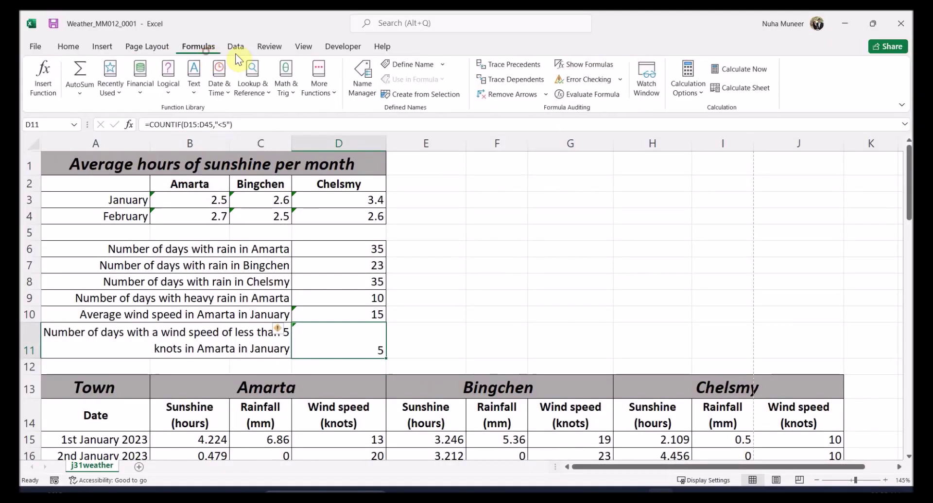
left_click(590, 67)
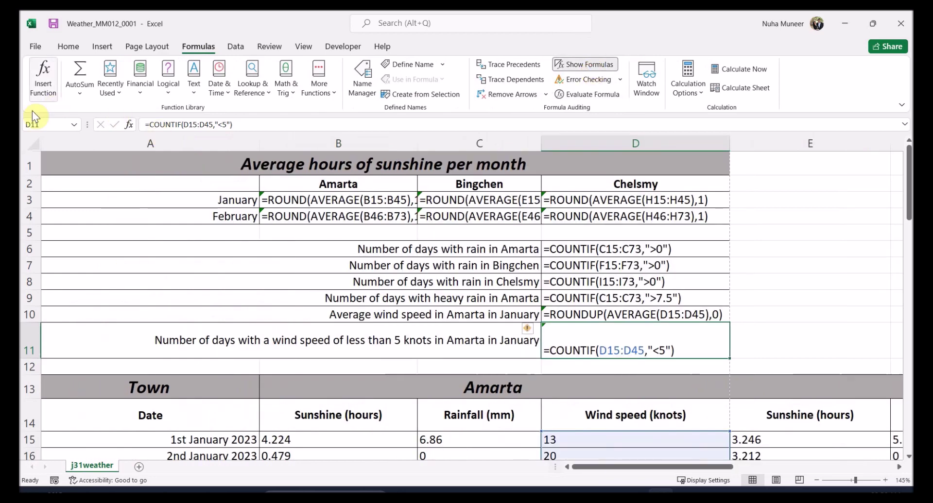
left_click(33, 143)
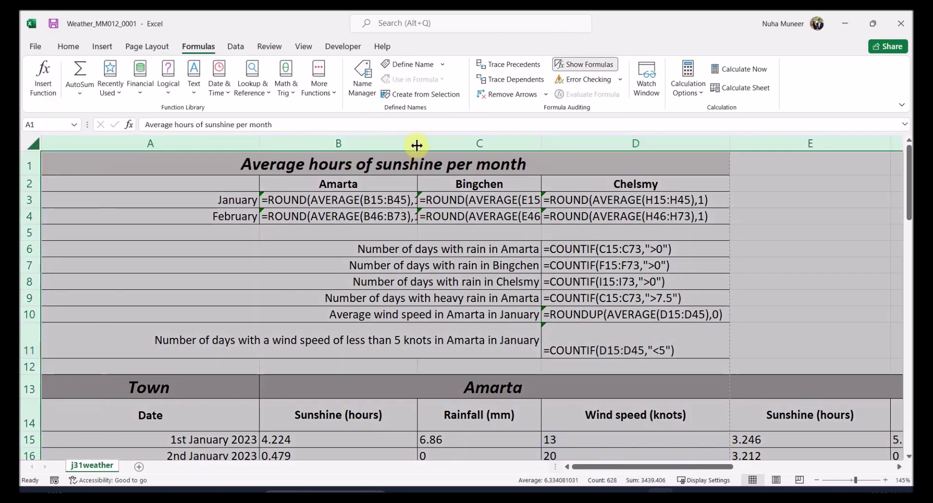
double_click(416, 145)
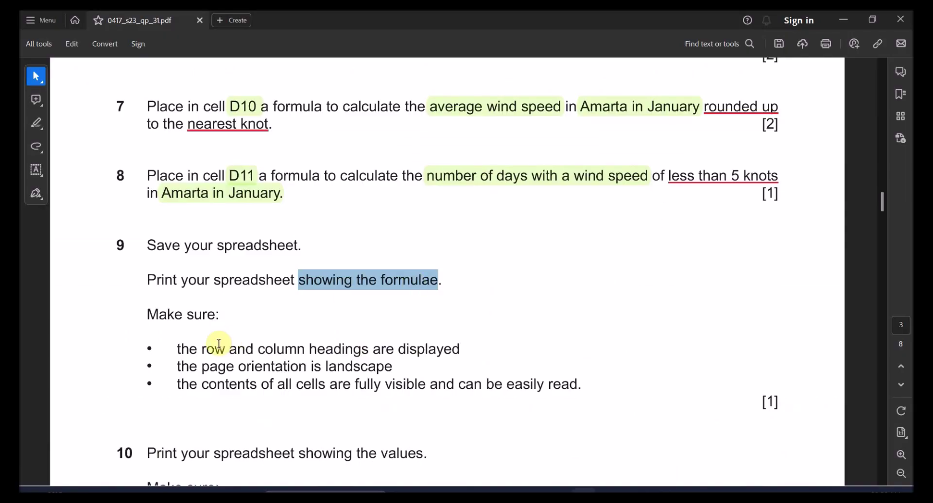
Mark the printout requirements: row and column headings, landscape orientation, fully visible cells.
left_click_drag(201, 349, 296, 345)
left_click(283, 357)
left_click_drag(214, 347, 406, 353)
left_click_drag(235, 368, 360, 373)
left_click_drag(238, 384, 551, 391)
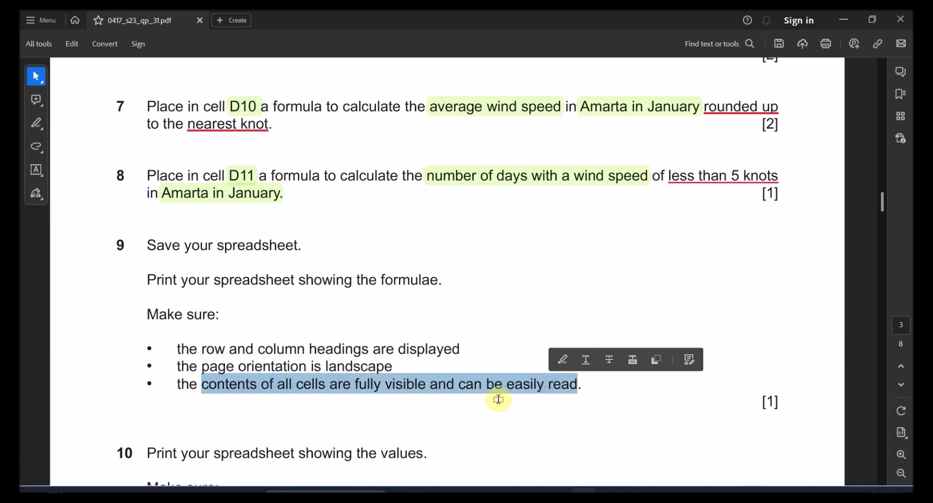
Check the Page Layout margin and orientation options, then open the print preview.
key("alt+Tab")
left_click(36, 44)
left_click(31, 45)
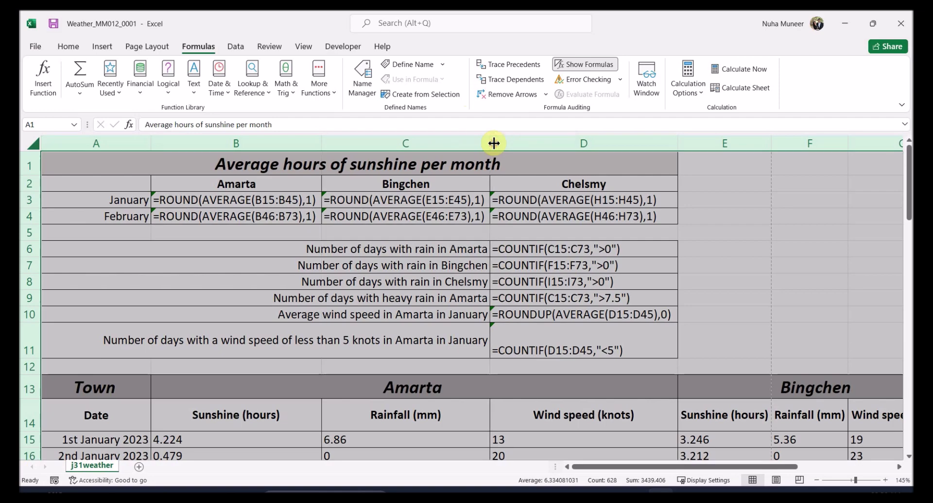
scroll(491, 287, "down", 4)
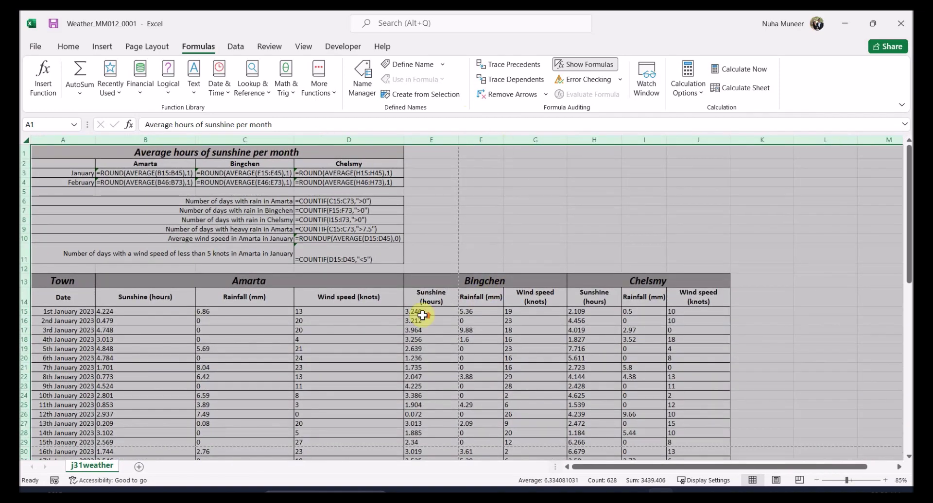
left_click(168, 48)
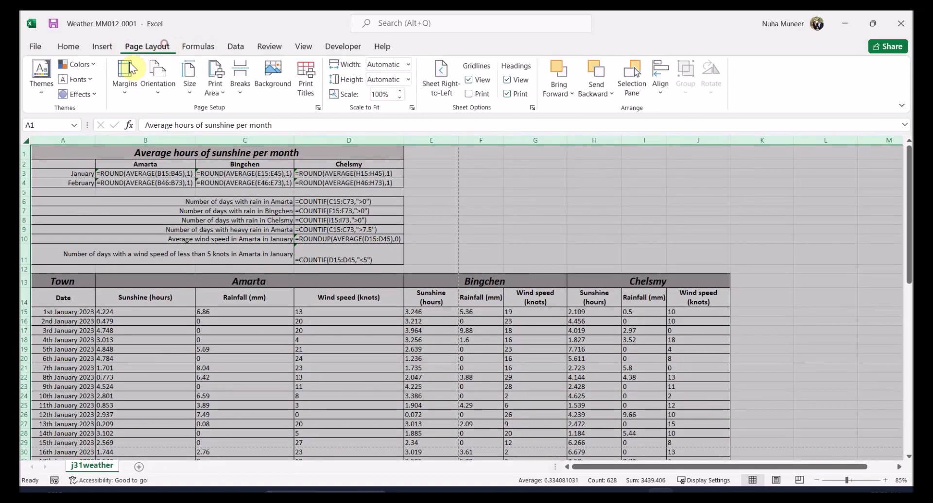
left_click(125, 86)
left_click(158, 90)
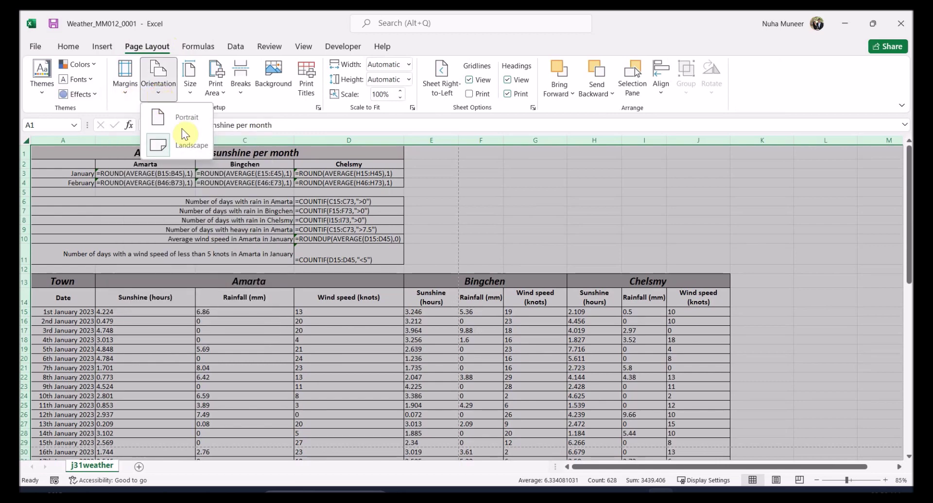
left_click(42, 49)
left_click(57, 242)
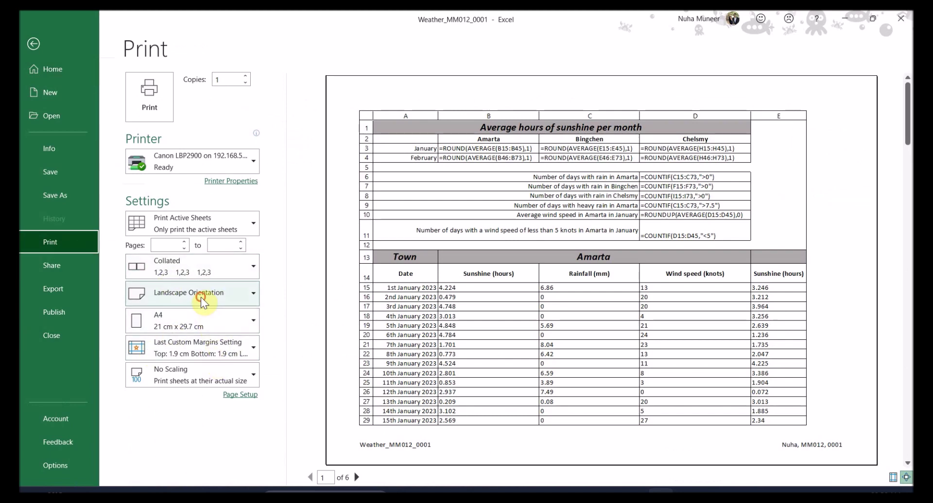
Set the formula printout to Landscape Orientation and recheck the headings requirement.
left_click(200, 294)
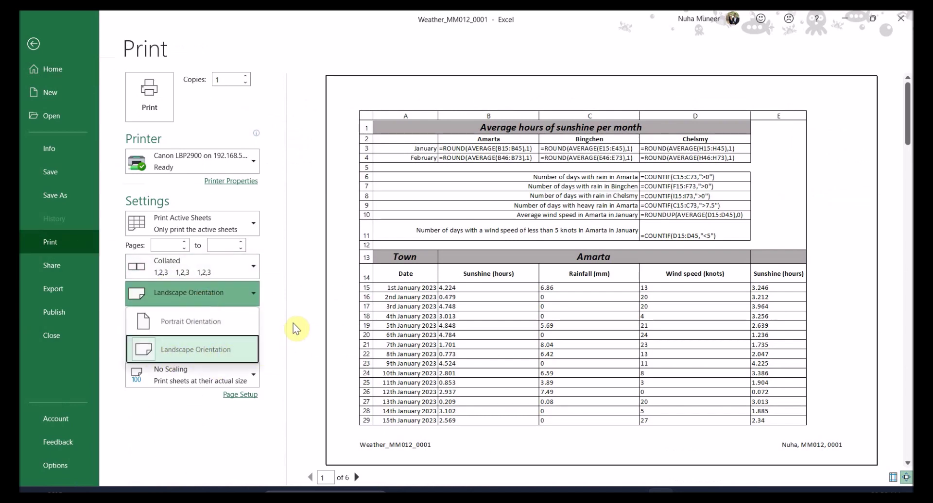
left_click(210, 352)
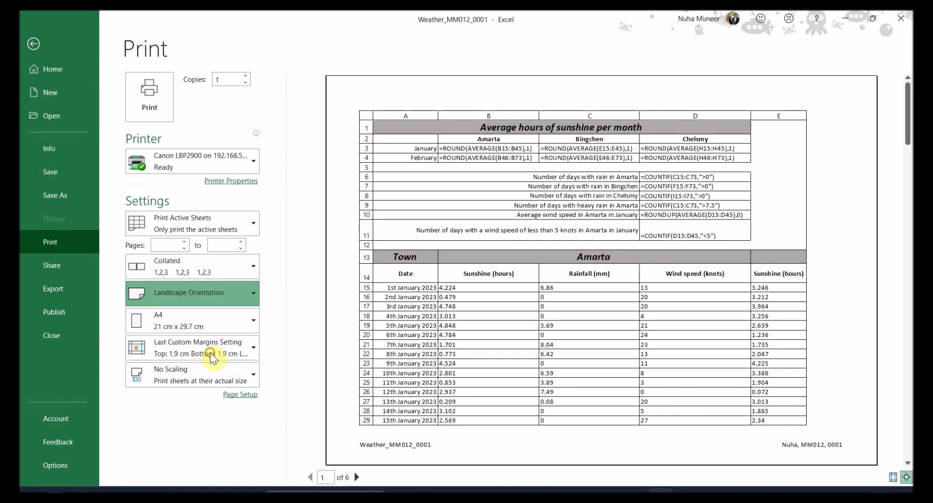
key("alt+Tab")
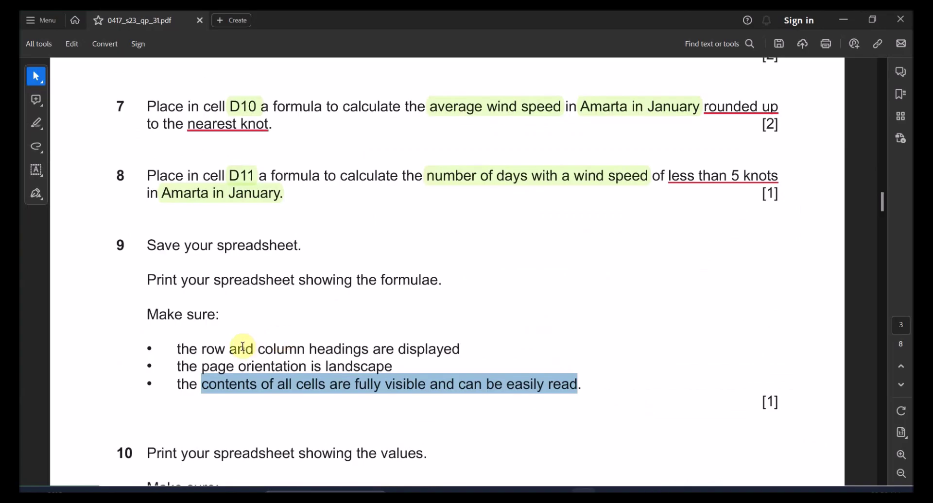
left_click_drag(242, 348, 391, 350)
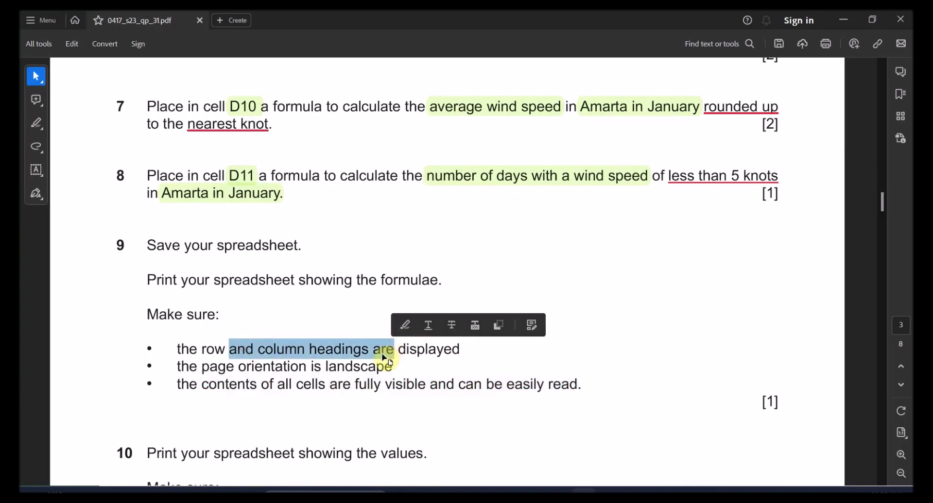
key("alt+Tab")
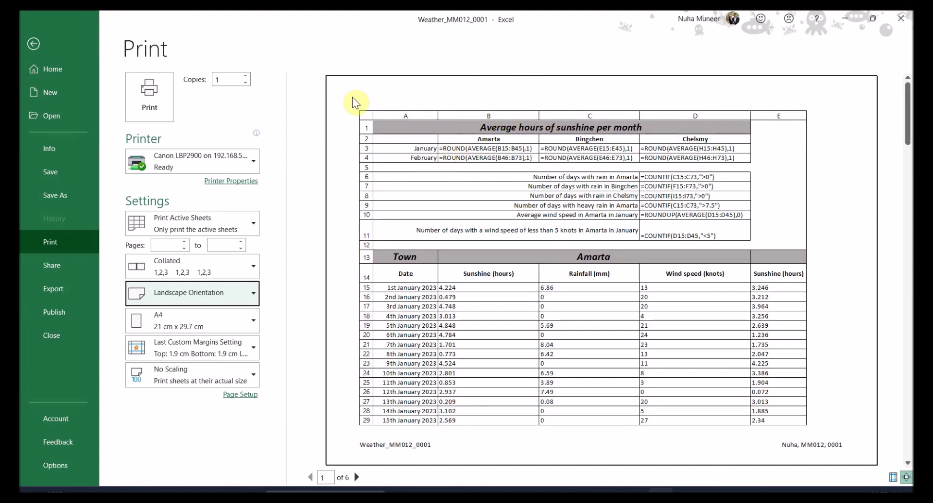
Turn on Row and column headings in Page Setup and page through the 6-page preview.
left_click(232, 395)
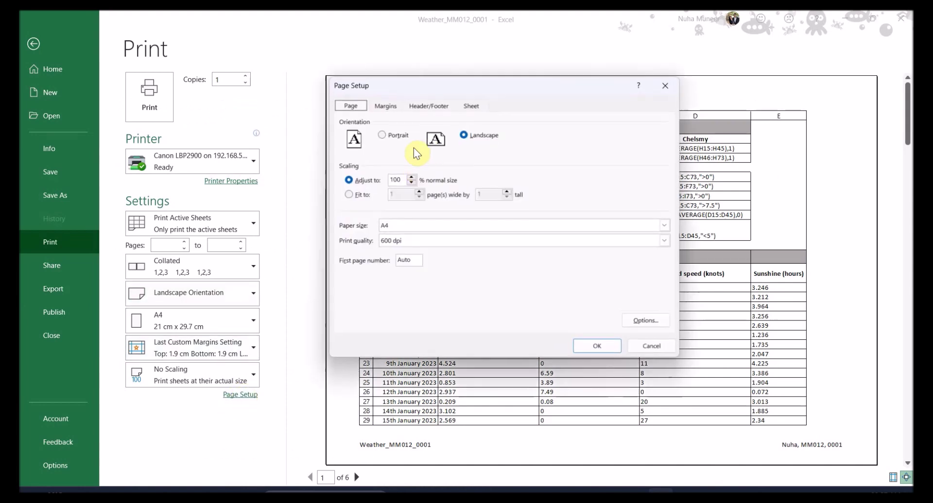
left_click(472, 106)
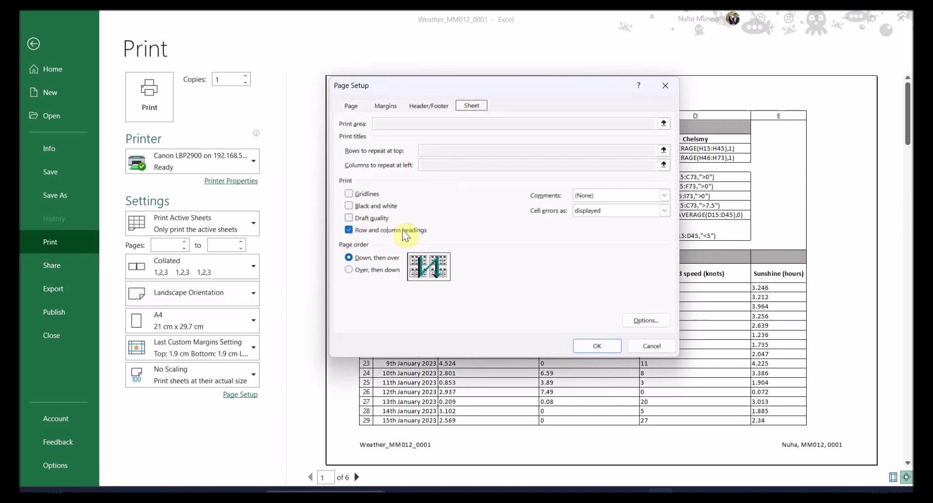
left_click(594, 347)
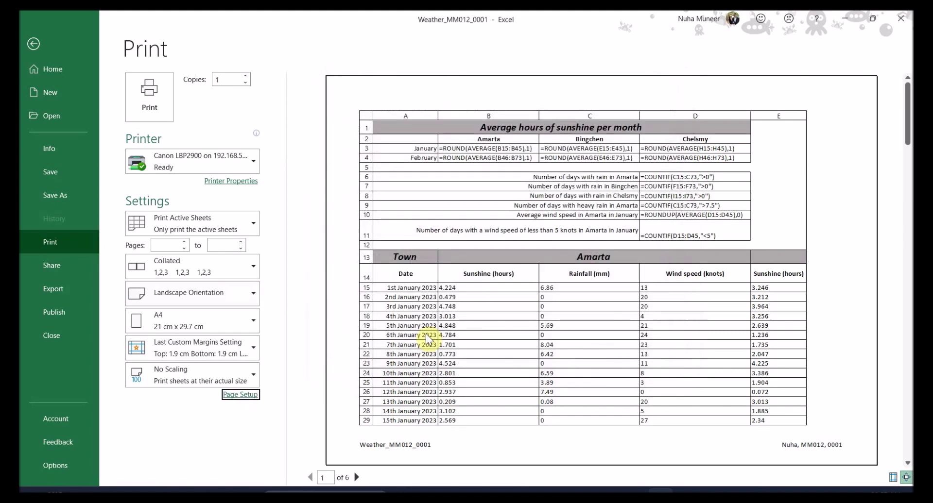
scroll(599, 346, "down", 4)
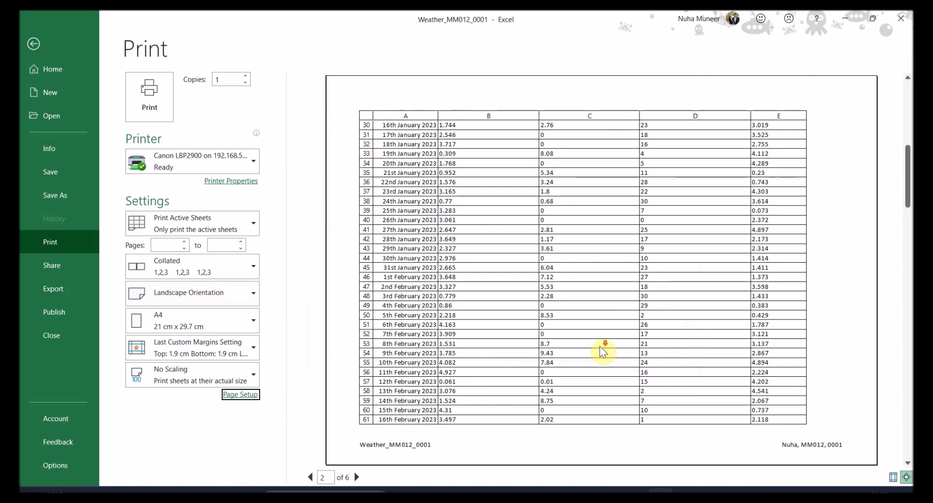
scroll(599, 346, "down", 1)
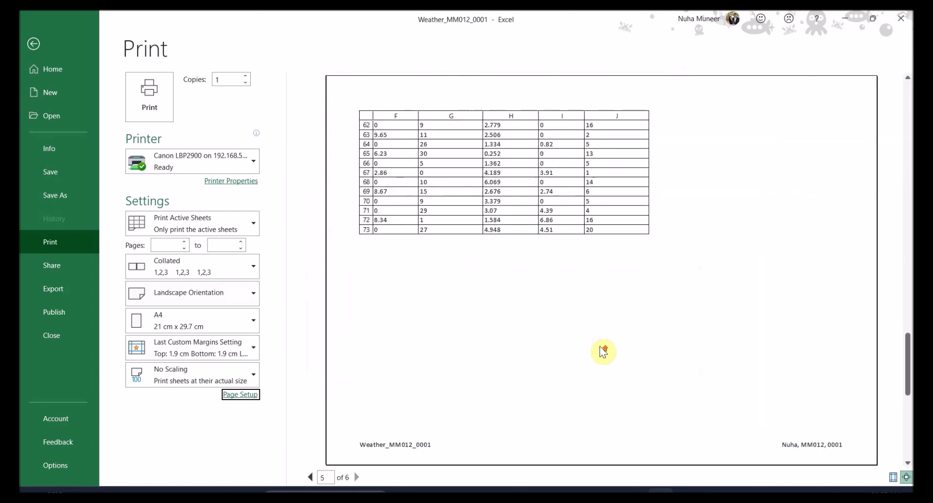
scroll(600, 346, "up", 4)
scroll(599, 346, "up", 1)
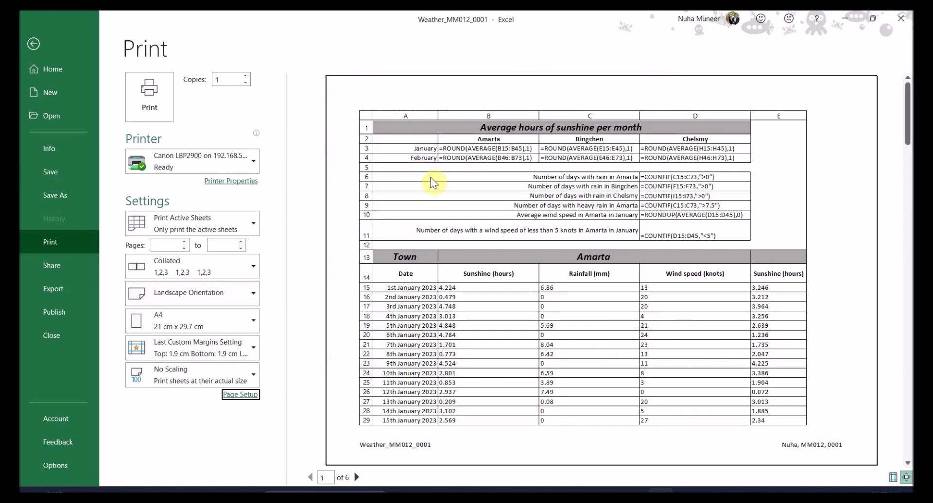
scroll(483, 326, "down", 4)
scroll(488, 335, "up", 1)
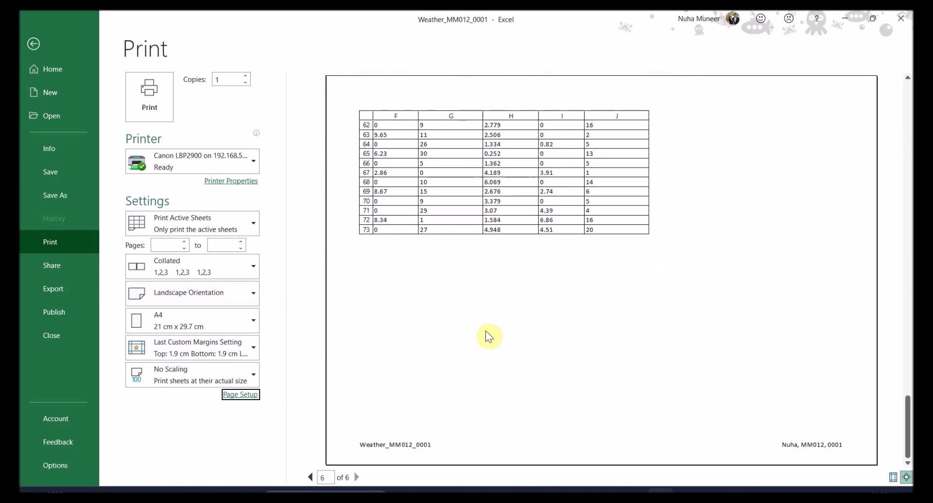
scroll(487, 335, "down", 1)
scroll(487, 336, "up", 3)
scroll(488, 335, "up", 1)
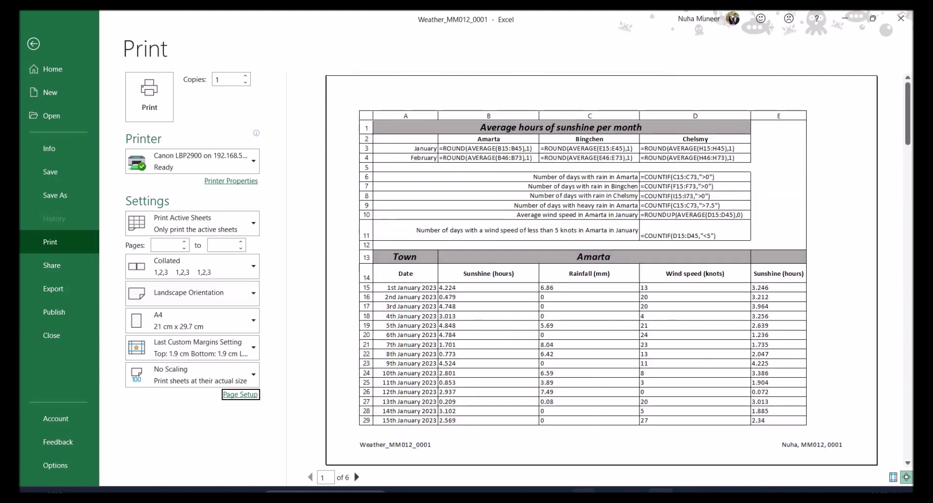
Scroll the question paper to the next requirements and return to the print preview.
key("alt+Tab")
scroll(398, 430, "down", 5)
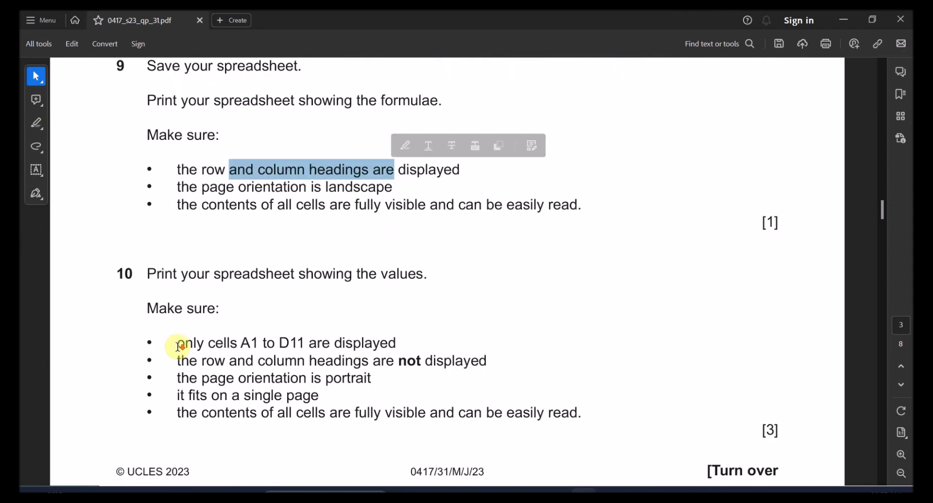
scroll(179, 346, "down", 1)
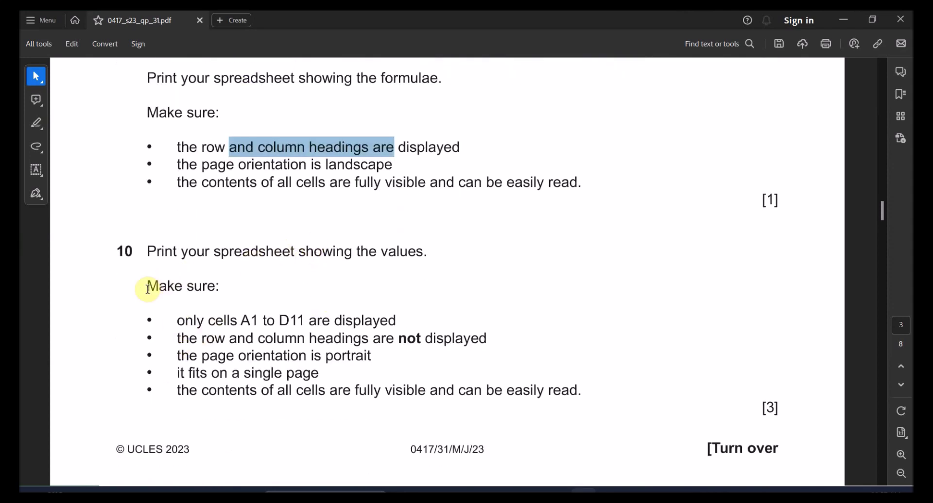
key("alt+Tab")
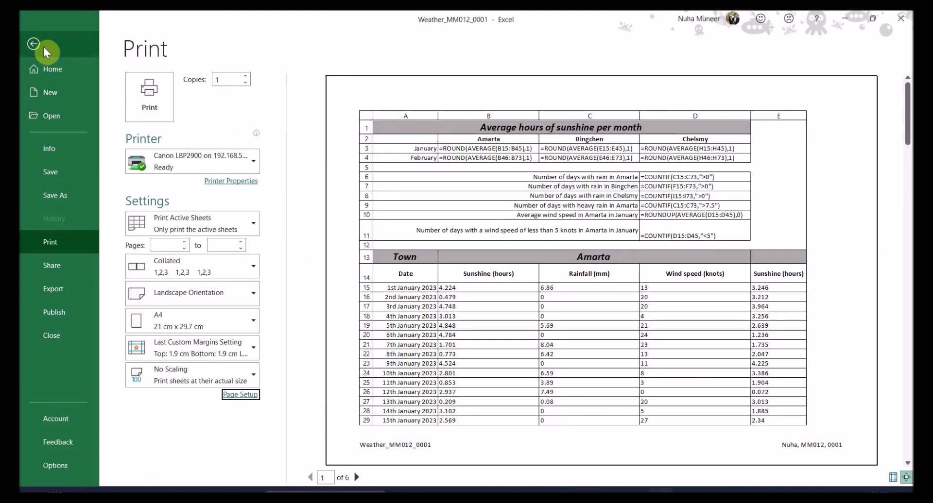
Leave print preview, switch the sheet back to values, and auto-fit all columns.
left_click(43, 47)
left_click(199, 46)
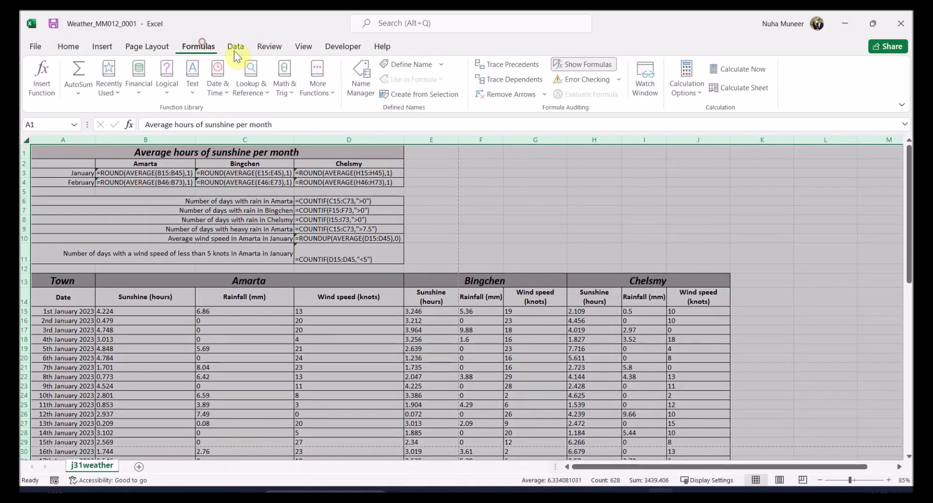
left_click(586, 64)
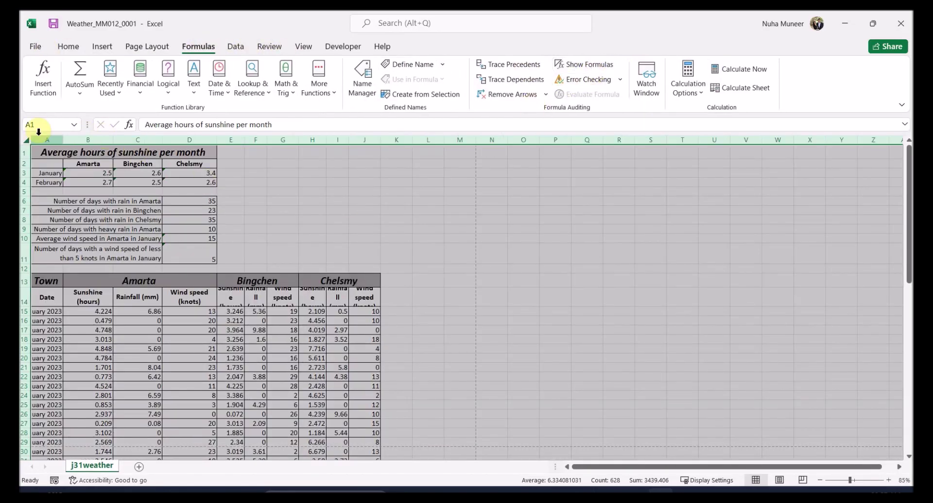
left_click(61, 138)
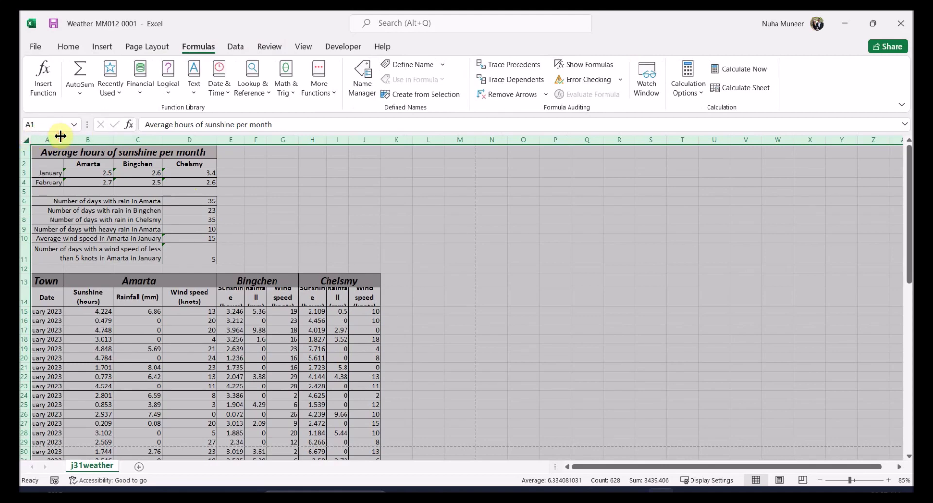
left_click(259, 227)
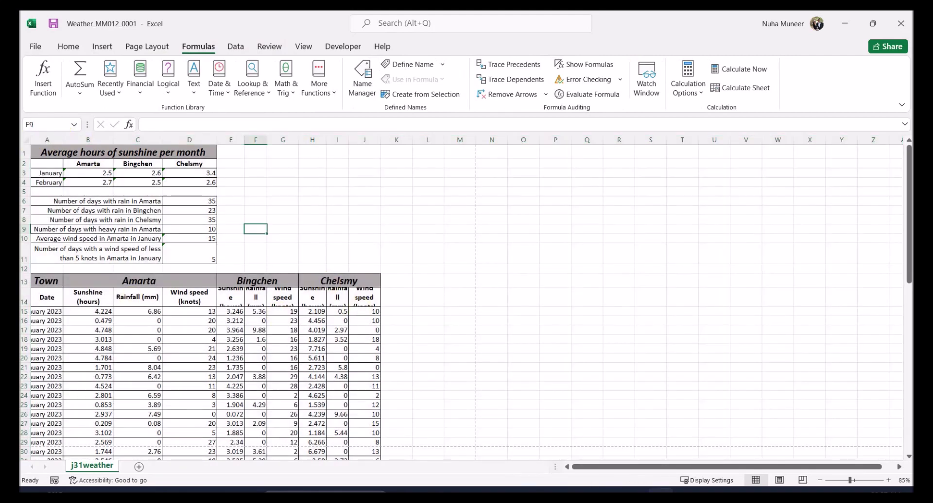
left_click(30, 137)
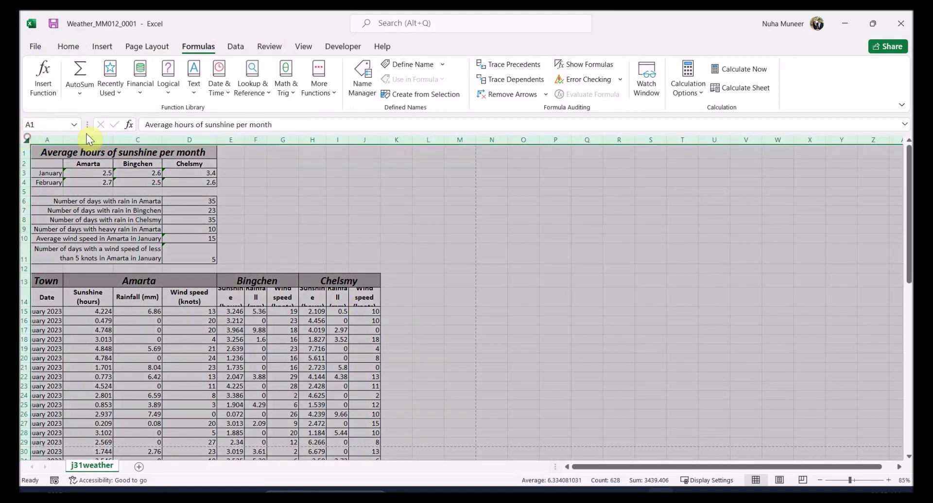
double_click(113, 138)
left_click(293, 248)
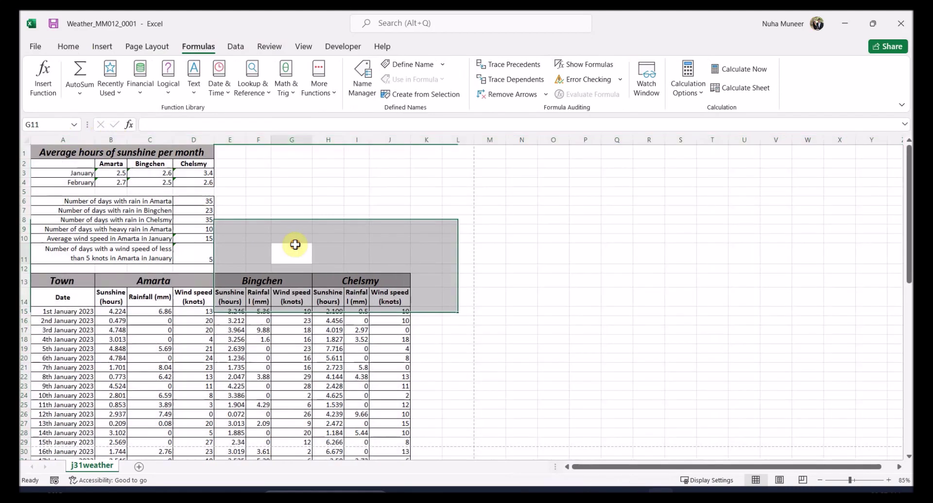
Widen columns I and F to fit Rainfall headers and narrow column C.
left_click_drag(367, 139, 371, 140)
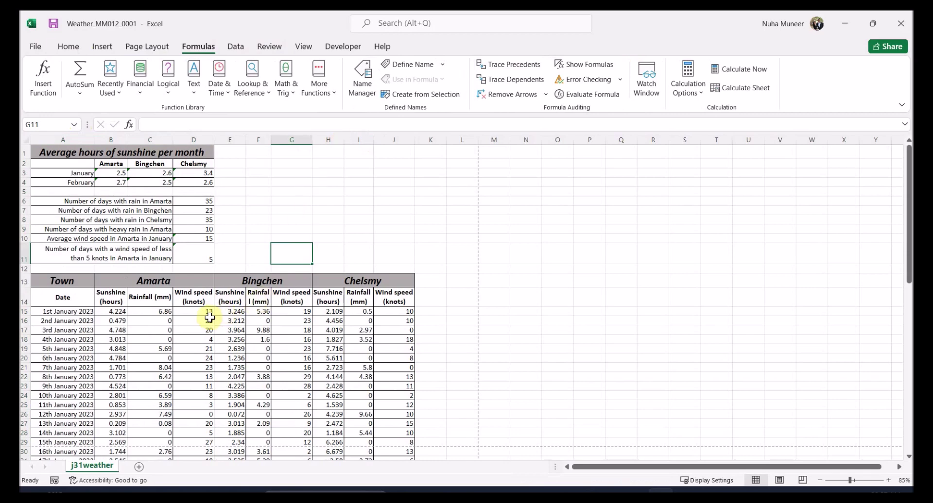
left_click(578, 65)
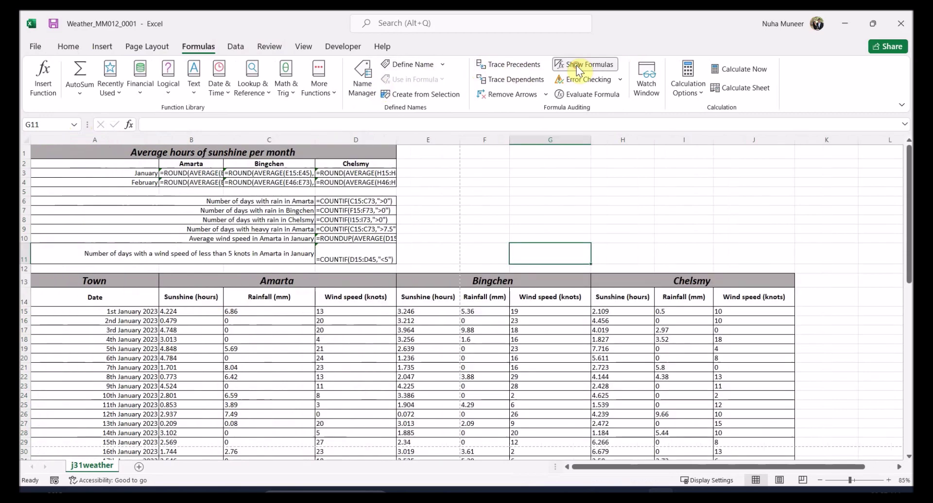
left_click(576, 65)
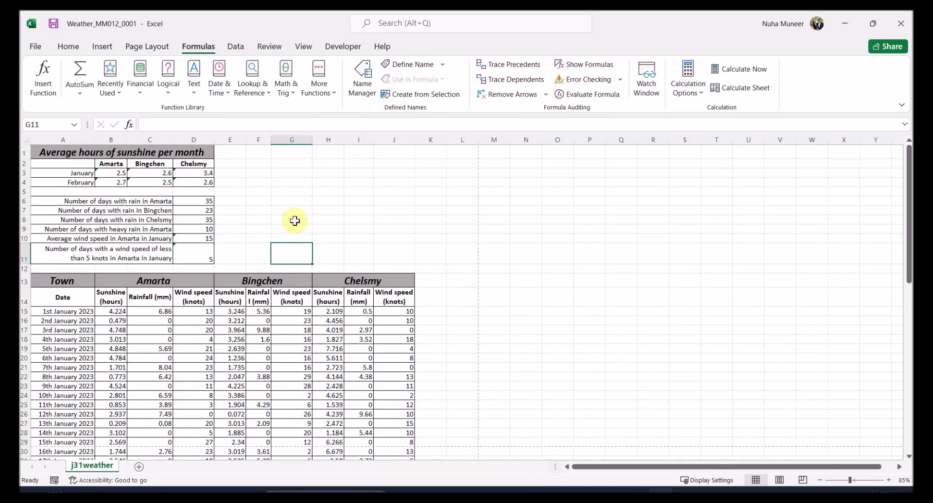
left_click_drag(273, 143, 273, 142)
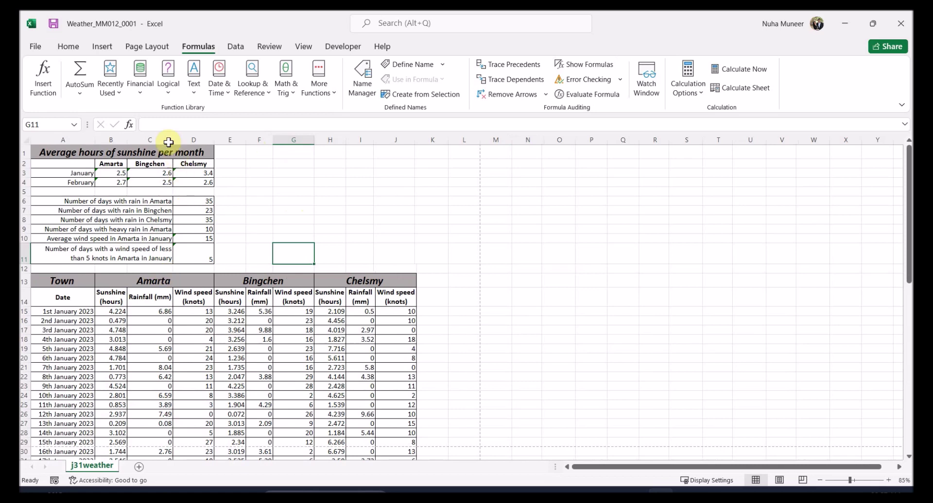
left_click_drag(173, 138, 170, 138)
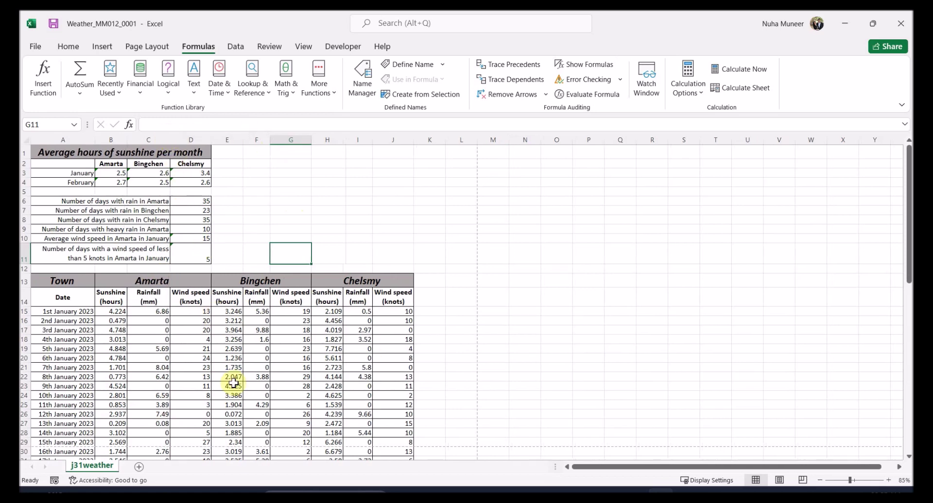
key("alt+Tab")
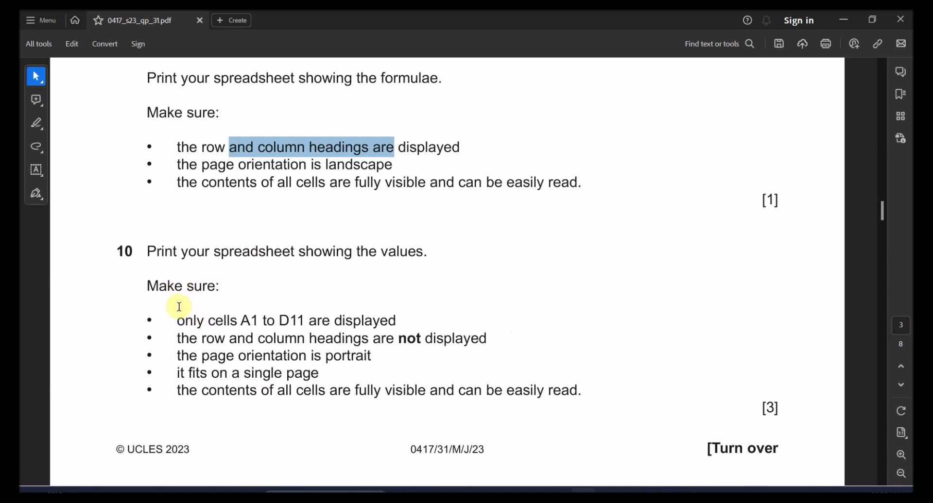
Mark question 10's values printout wording and select cells A1:D11 in Excel.
left_click_drag(215, 252, 354, 252)
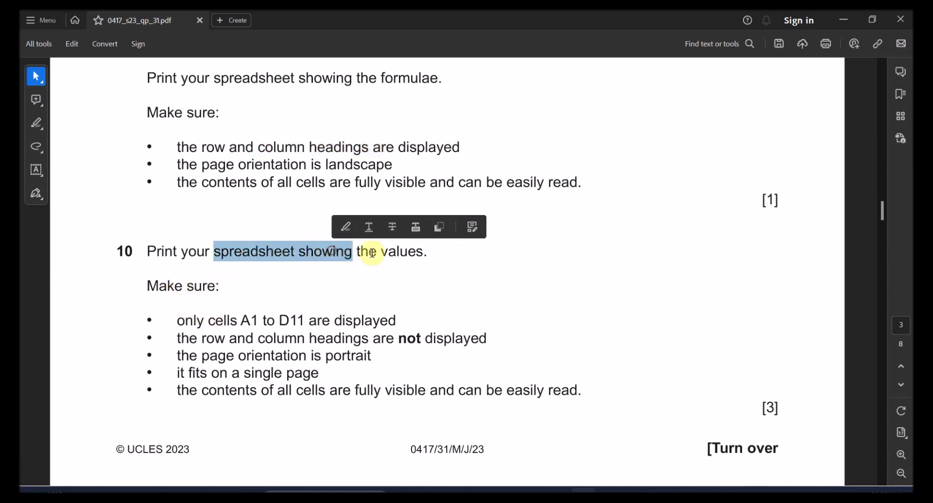
double_click(410, 252)
left_click_drag(215, 321, 306, 320)
key("alt+Tab")
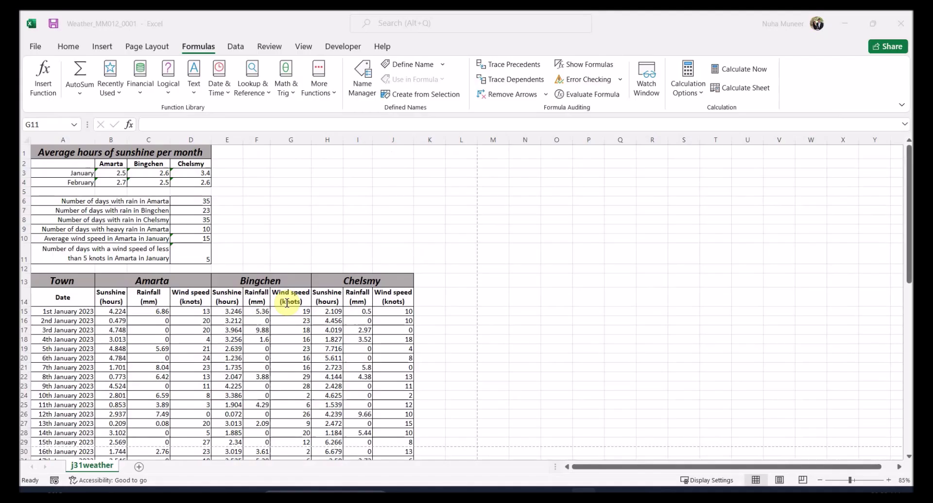
left_click_drag(49, 153, 194, 254)
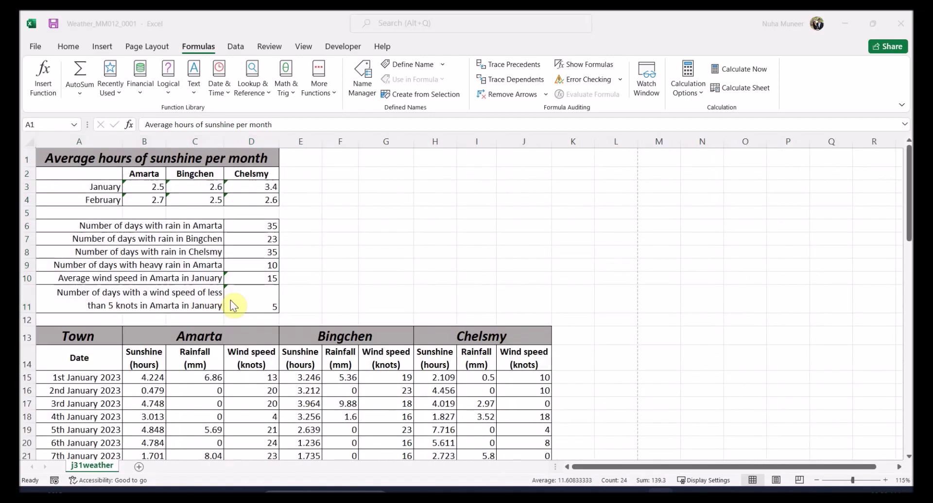
key("alt+Tab")
key("alt+Tab")
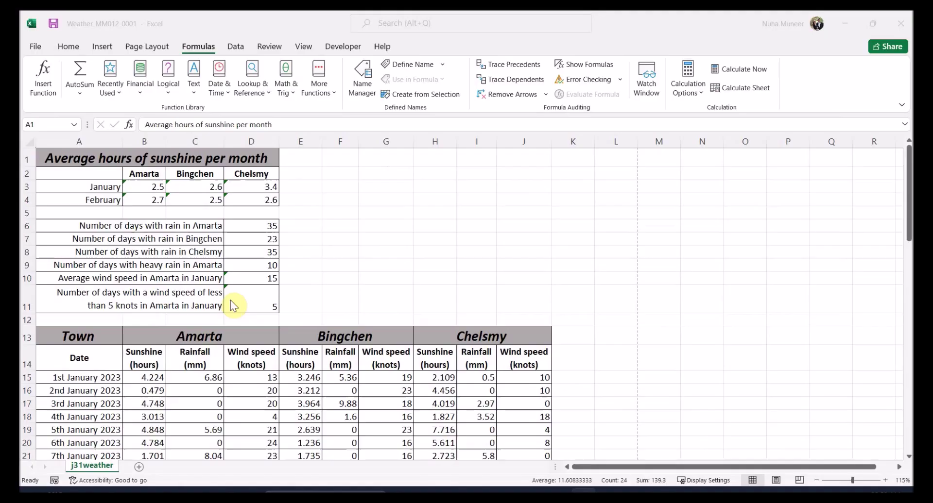
key("alt+Tab")
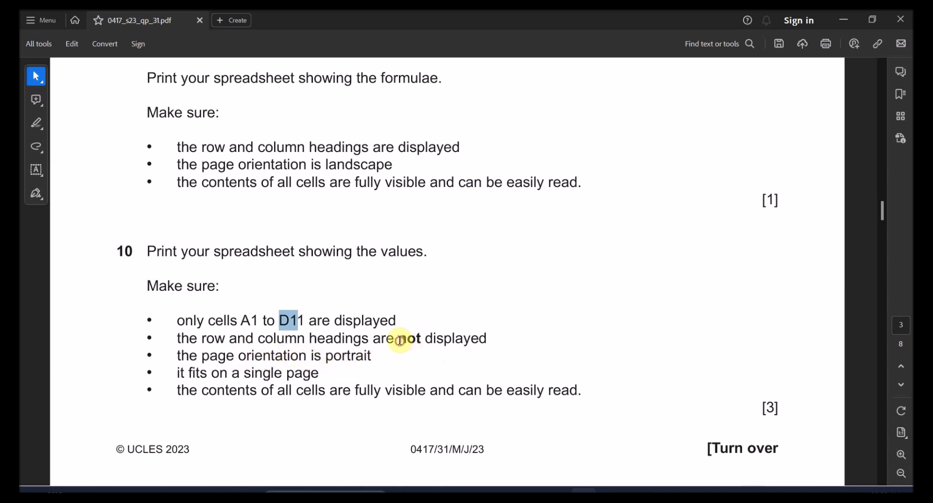
Mark the requirements: no headings, portrait orientation, single page, fully visible, only A1:D11.
left_click_drag(400, 340, 486, 339)
left_click_drag(265, 362, 337, 362)
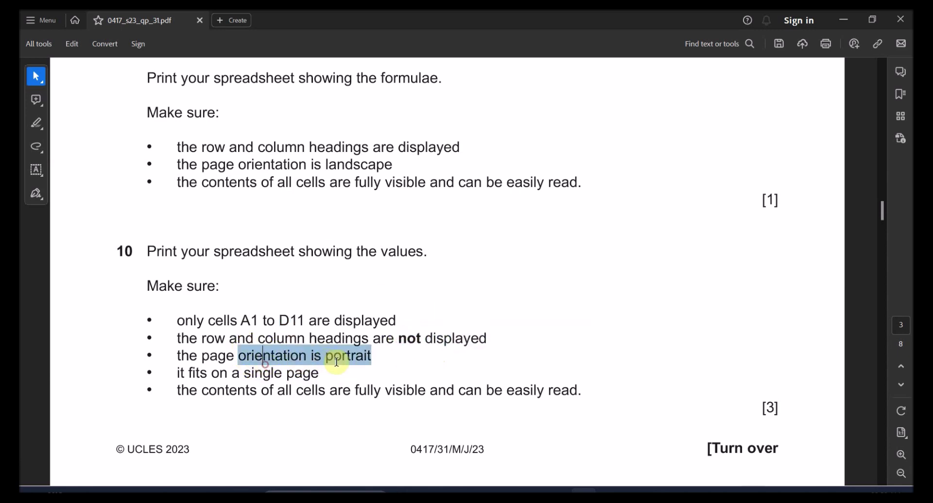
left_click_drag(212, 375, 261, 384)
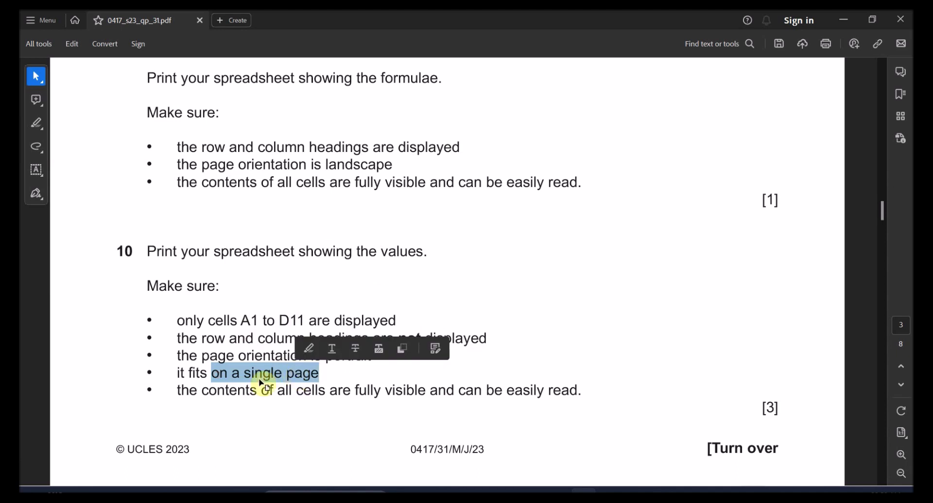
left_click_drag(202, 391, 424, 403)
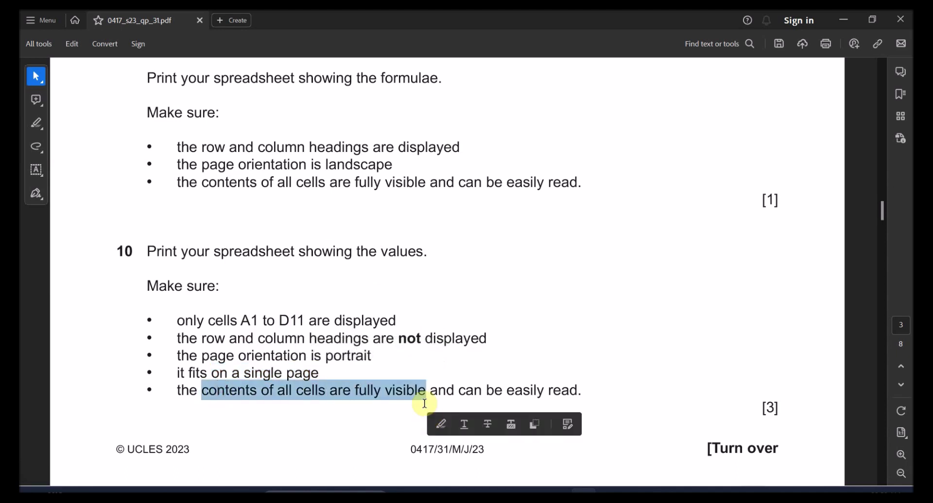
key("alt+Tab")
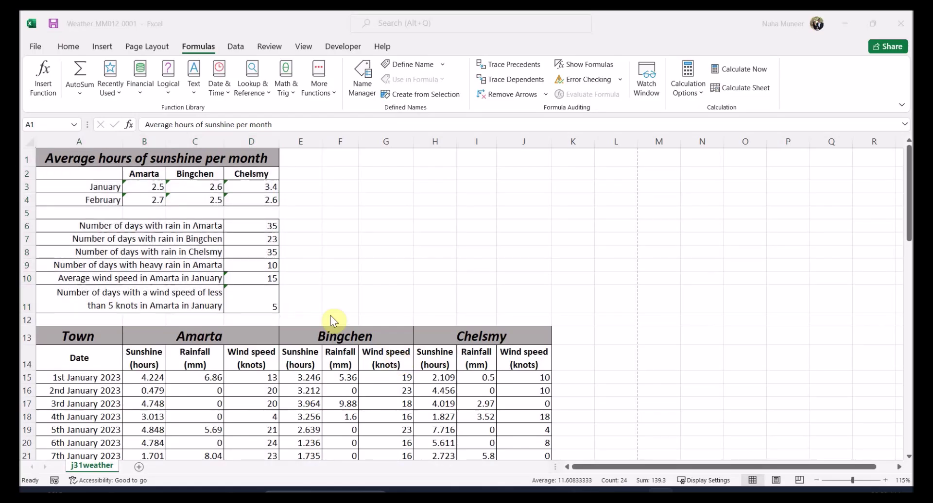
key("alt+Tab")
left_click_drag(334, 321, 177, 321)
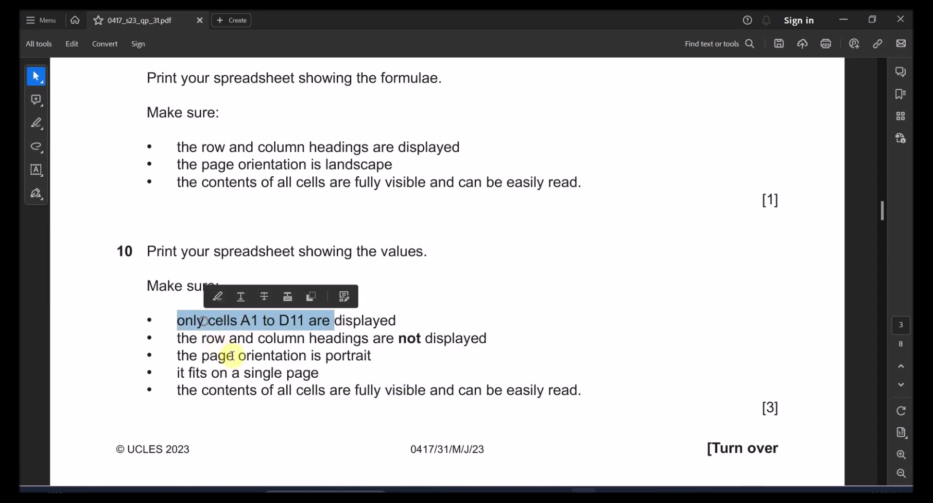
Reselect cells A1 to D11 on the weather sheet.
key("alt+Tab")
left_click(221, 252)
left_click_drag(78, 159, 254, 308)
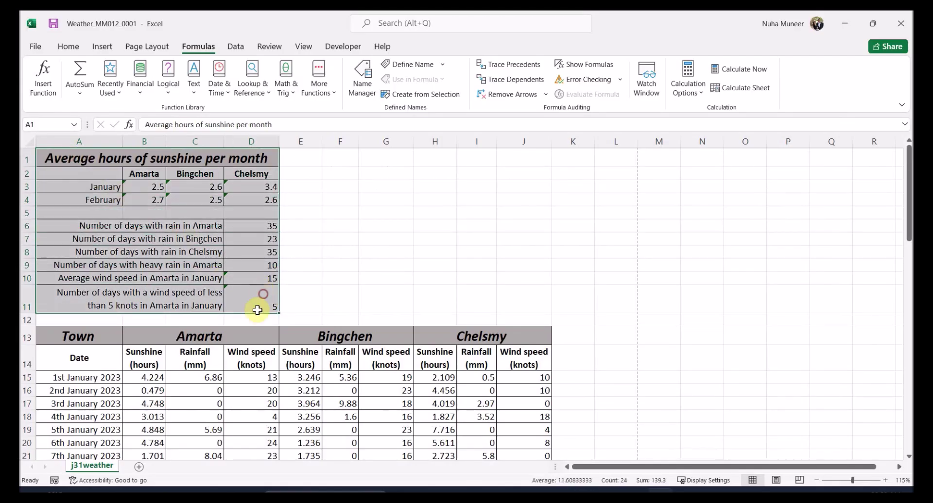
In Print settings, keep the current printer and print only the selected cells.
left_click(36, 48)
left_click(53, 250)
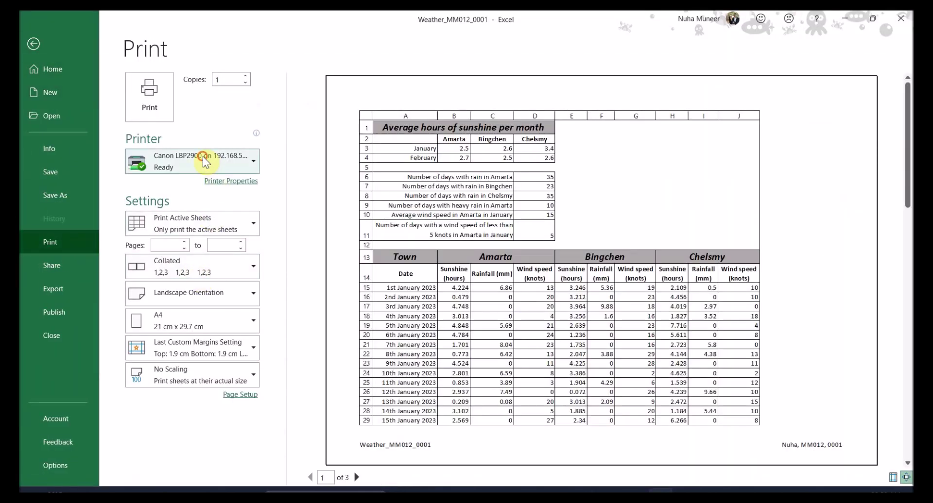
left_click(202, 157)
left_click(203, 156)
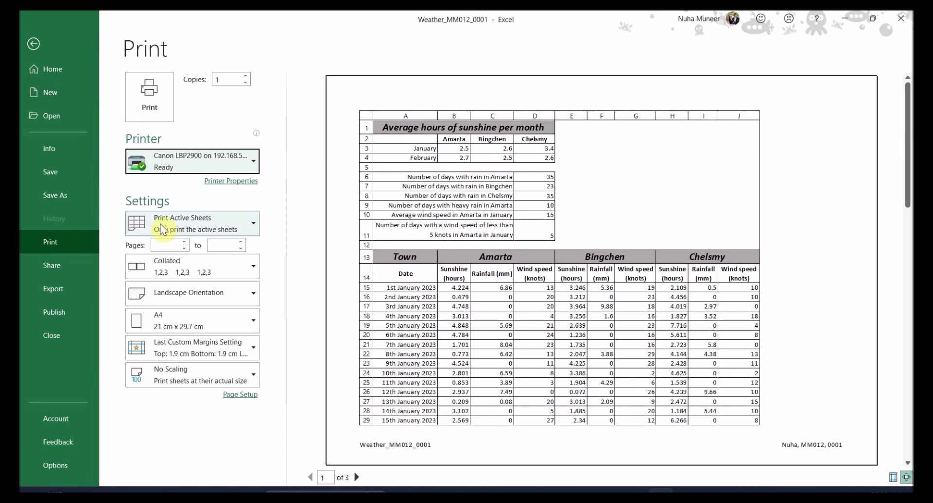
left_click(160, 224)
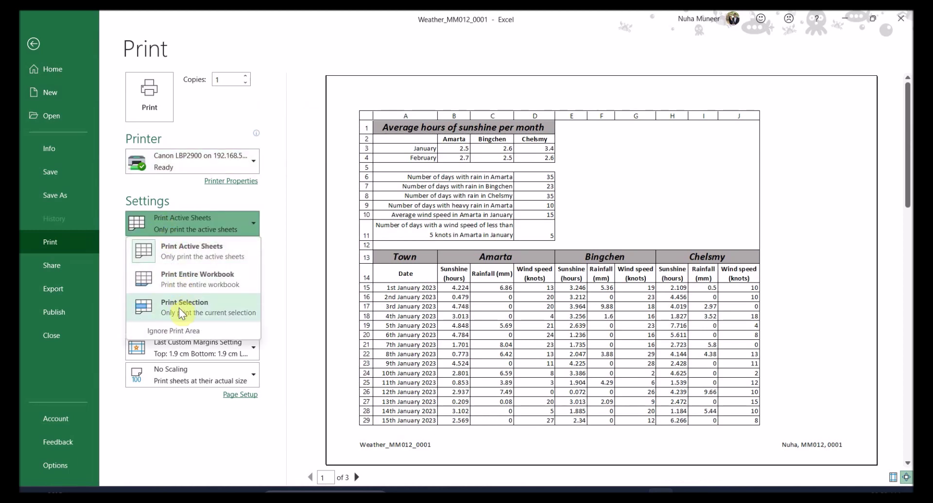
left_click(179, 308)
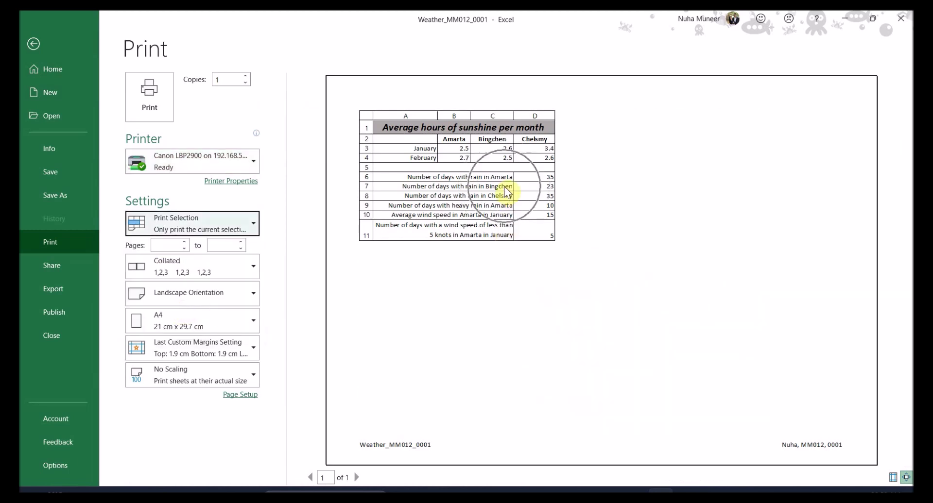
Turn off printing of row and column headings in Page Setup.
key("alt+Tab")
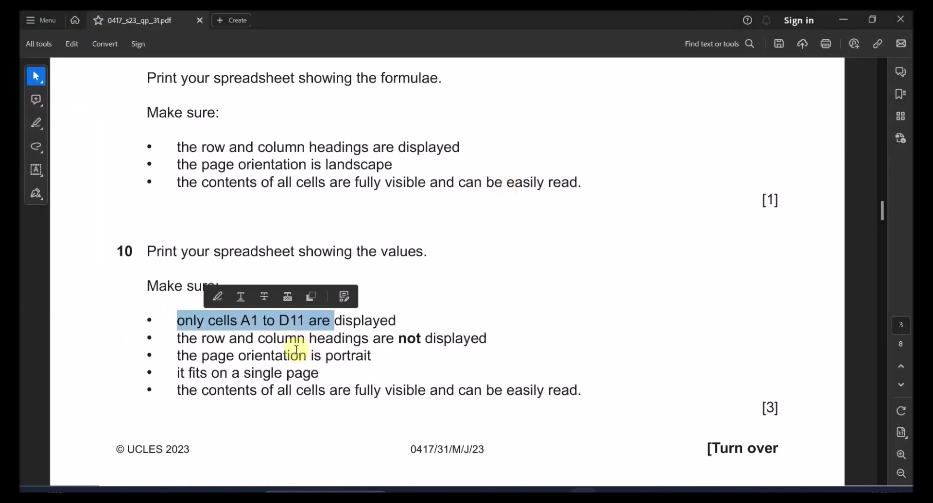
left_click_drag(233, 338, 384, 340)
key("alt+Tab")
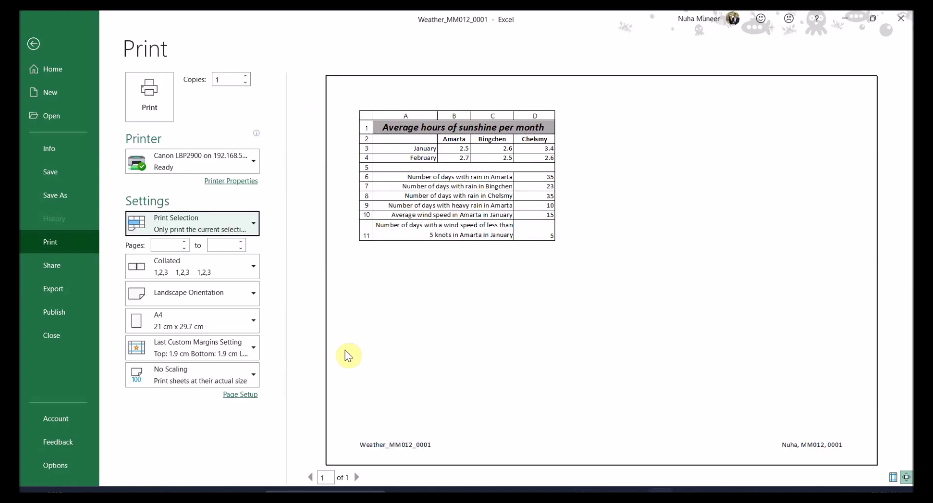
left_click(232, 400)
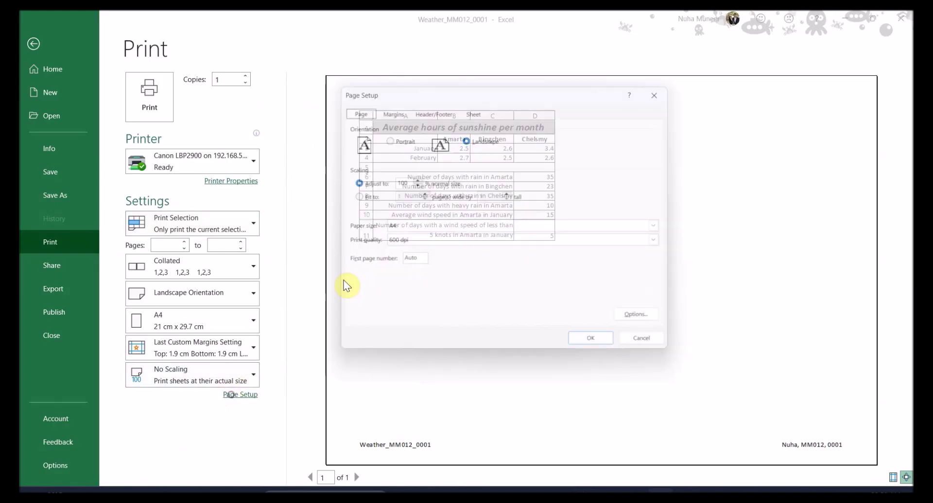
left_click(471, 109)
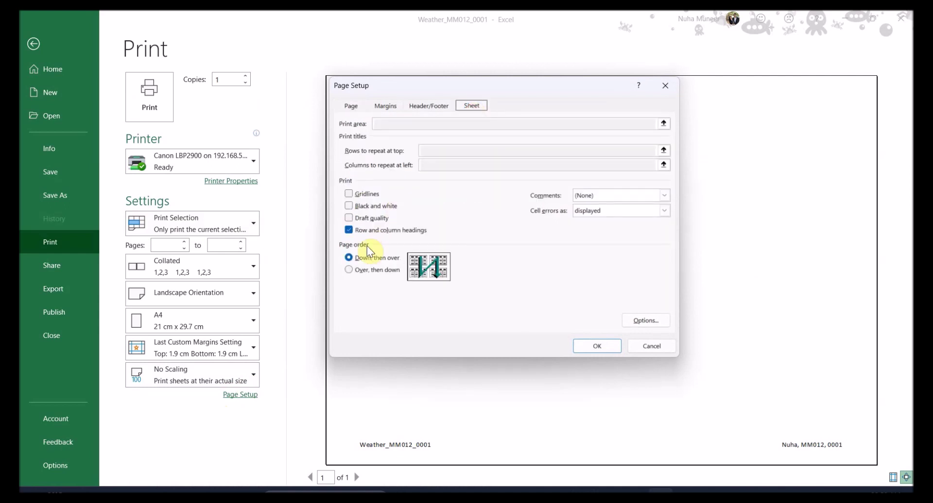
left_click(351, 231)
left_click(584, 347)
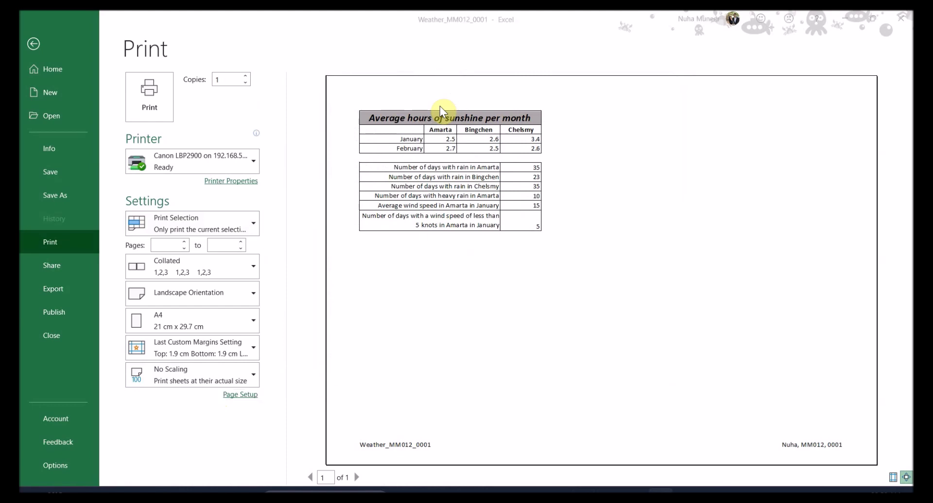
Set the printout to Portrait orientation.
key("alt+Tab")
left_click_drag(239, 356, 371, 357)
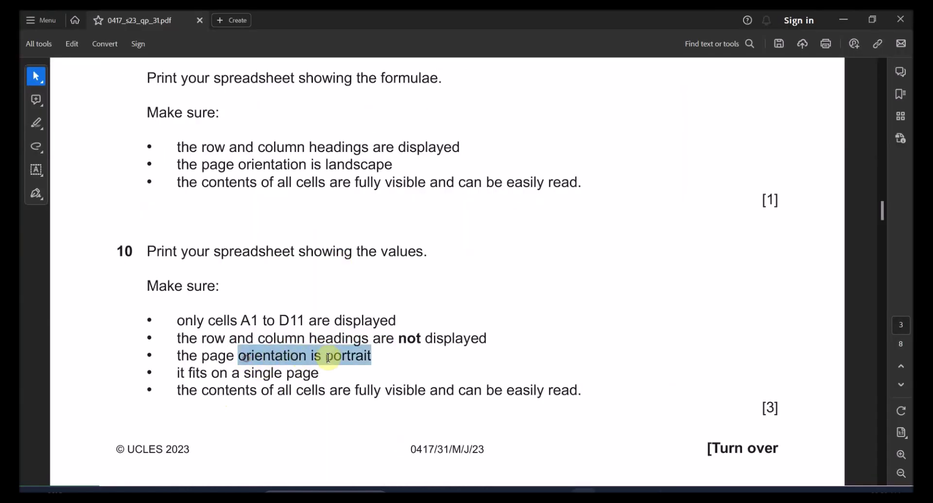
key("alt+Tab")
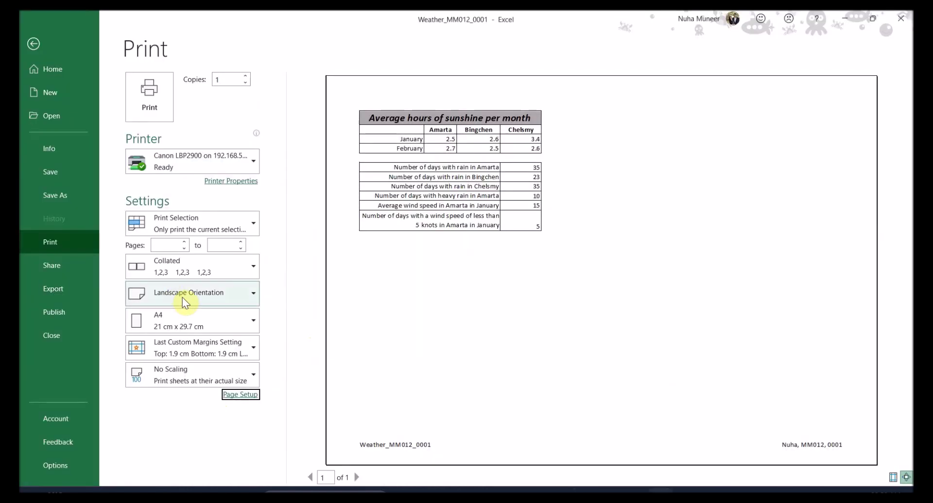
left_click(182, 298)
left_click(188, 321)
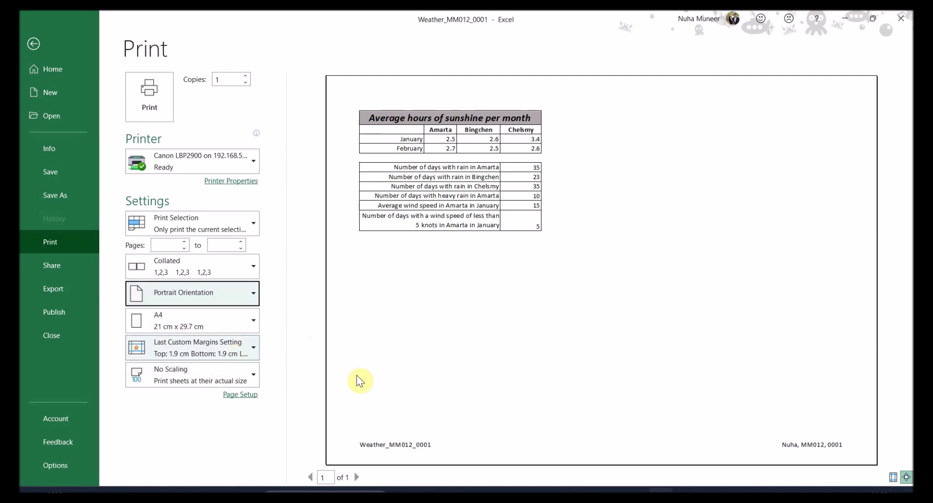
Change No Scaling to Fit Sheet on One Page.
key("alt+Tab")
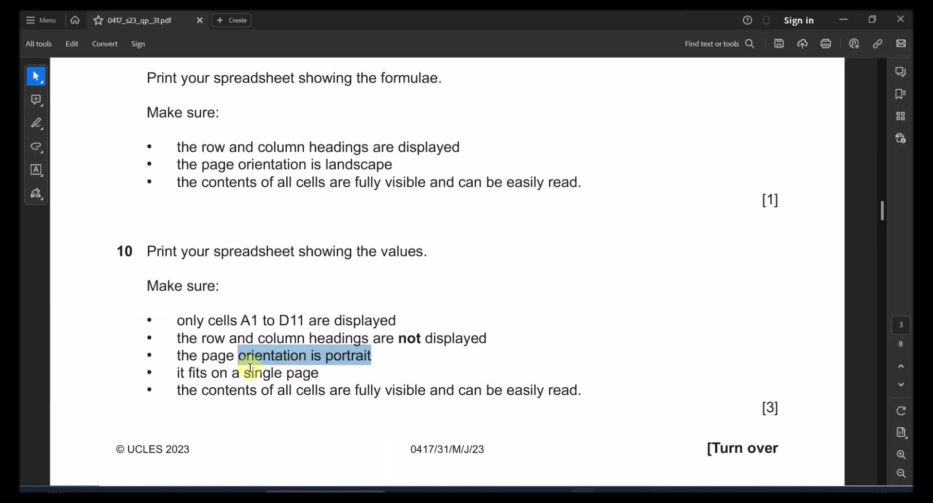
left_click_drag(220, 374, 290, 375)
key("alt+Tab")
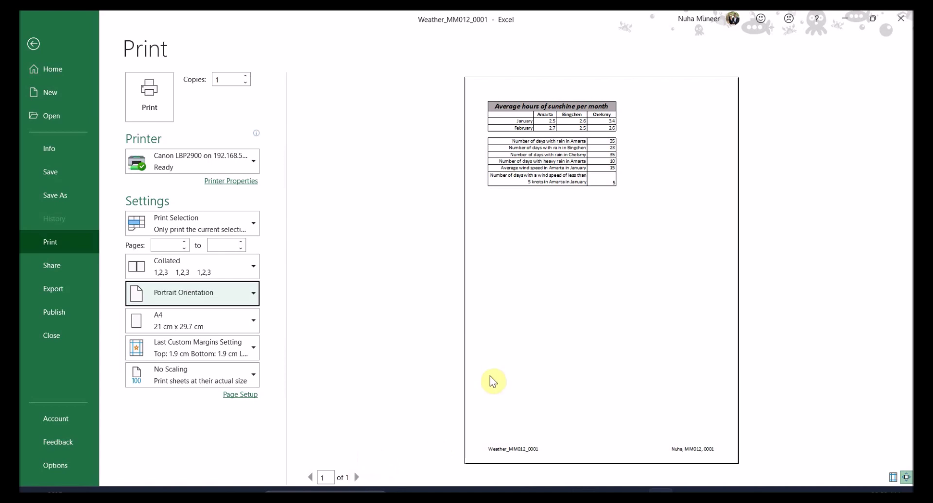
left_click(168, 374)
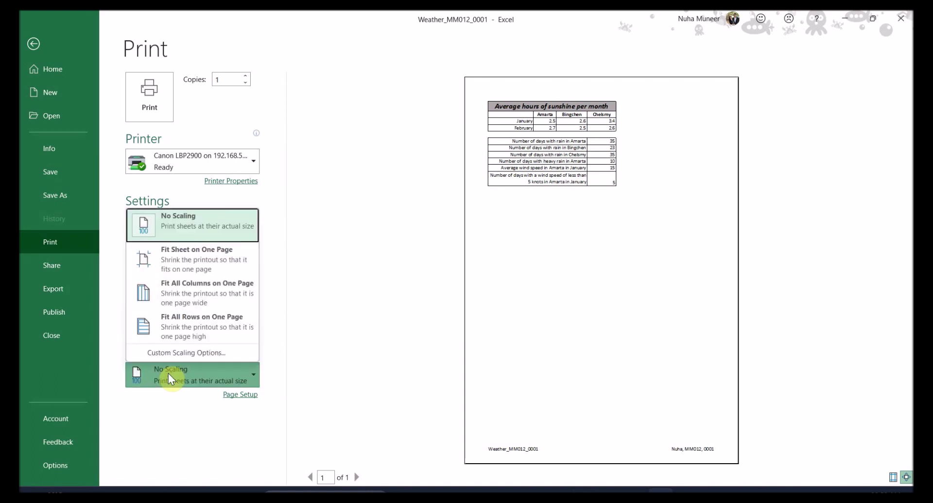
left_click(191, 256)
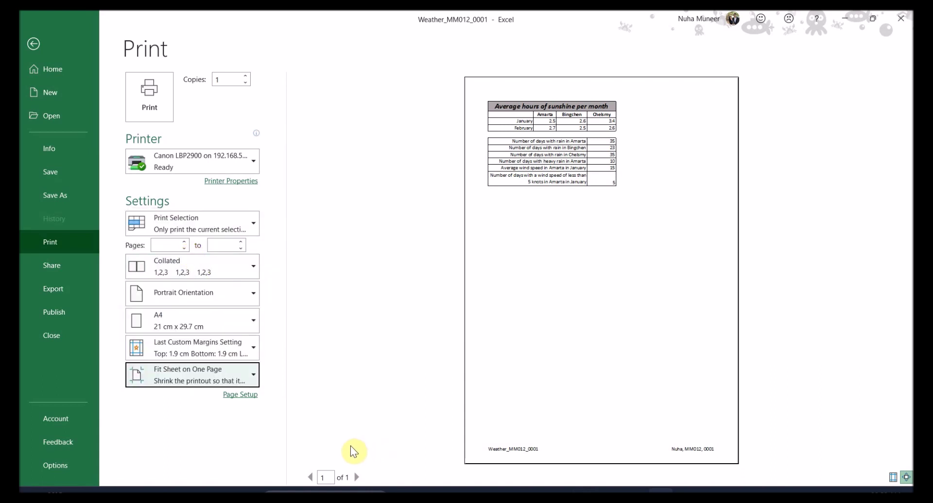
left_click(602, 246)
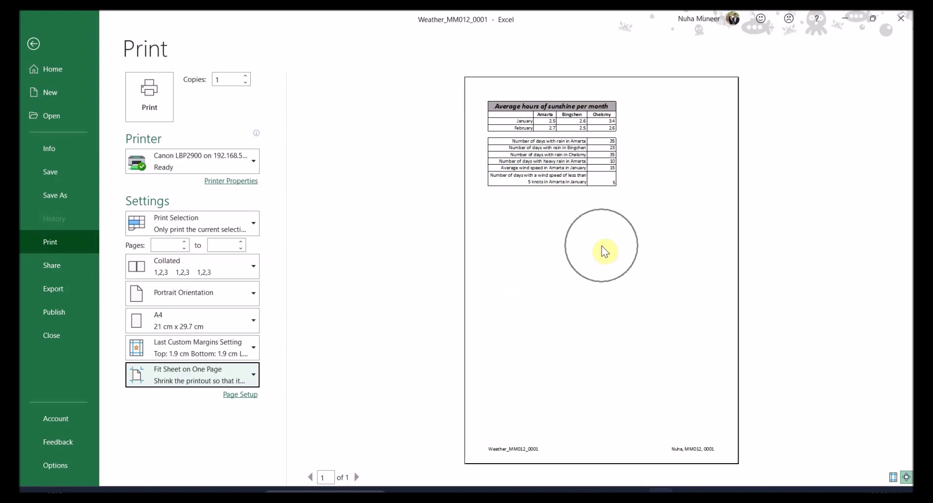
Recheck the all-cells-fully-visible requirement and scroll down the question paper.
key("alt+Tab")
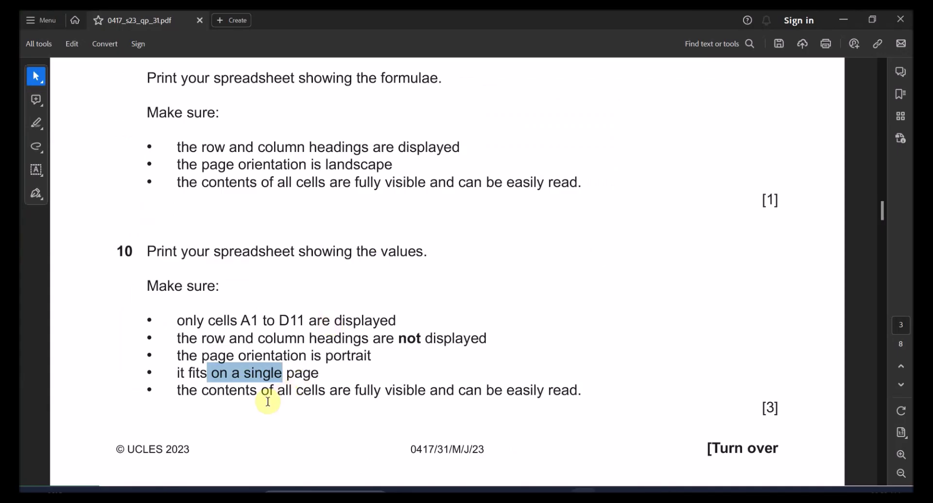
left_click_drag(287, 390, 500, 390)
key("alt+Tab")
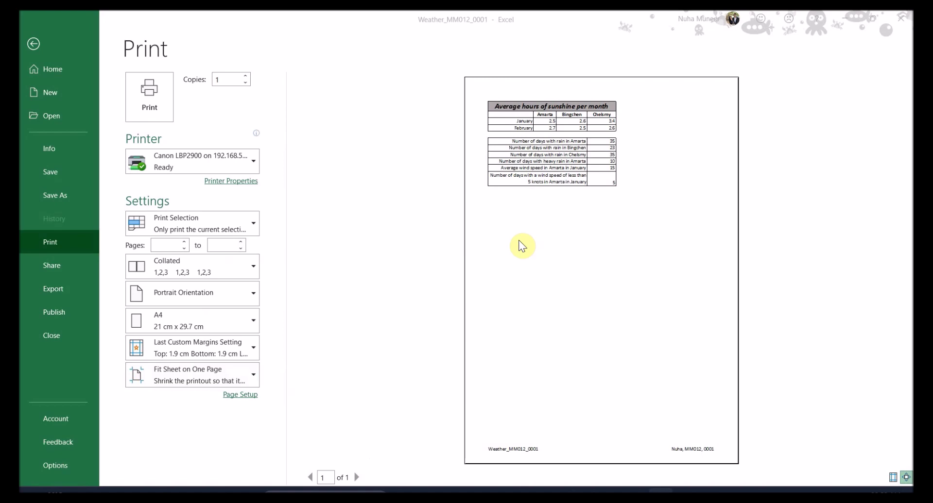
key("alt+Tab")
scroll(425, 288, "down", 3)
scroll(425, 289, "down", 4)
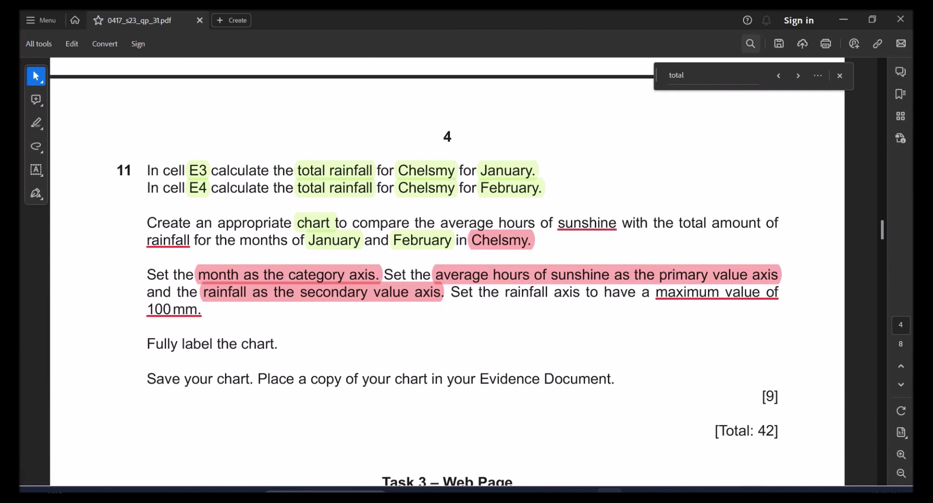
Read question 11's Chelsmy January and February rainfall highlights, then select D3 in the workbook.
left_click(431, 171)
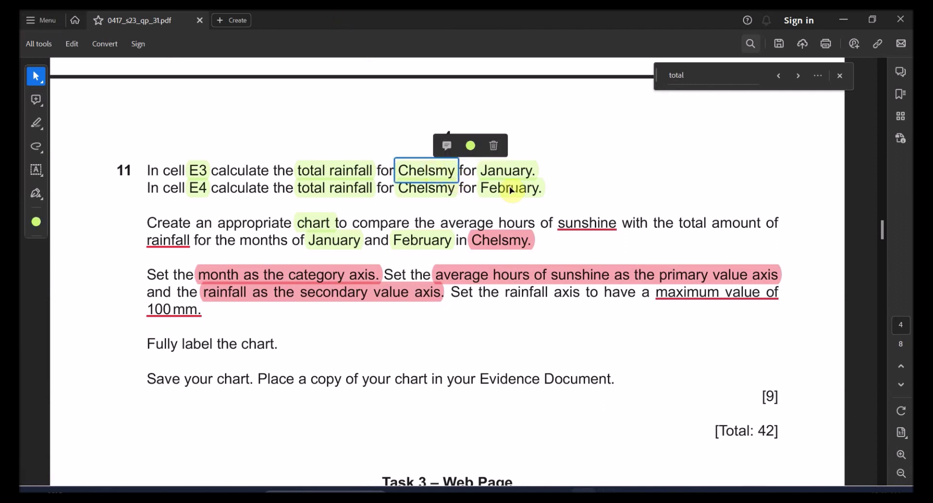
left_click(510, 169)
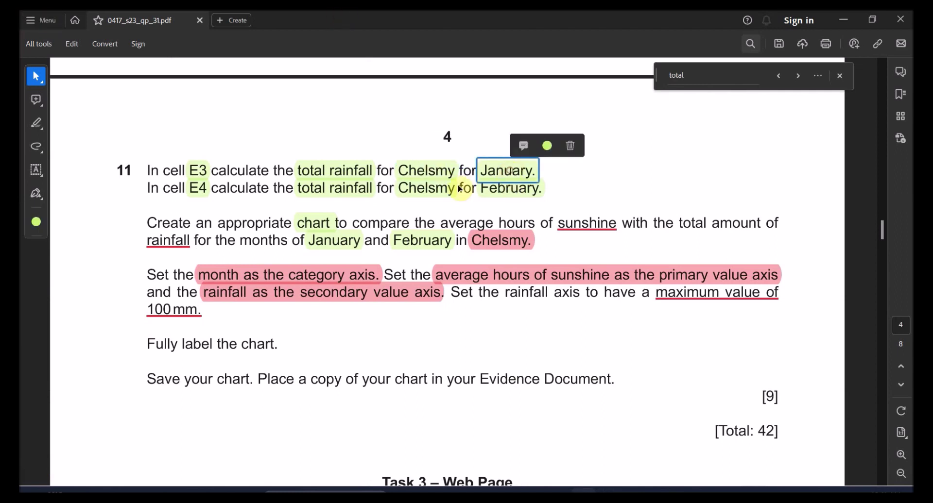
left_click(194, 188)
left_click(349, 194)
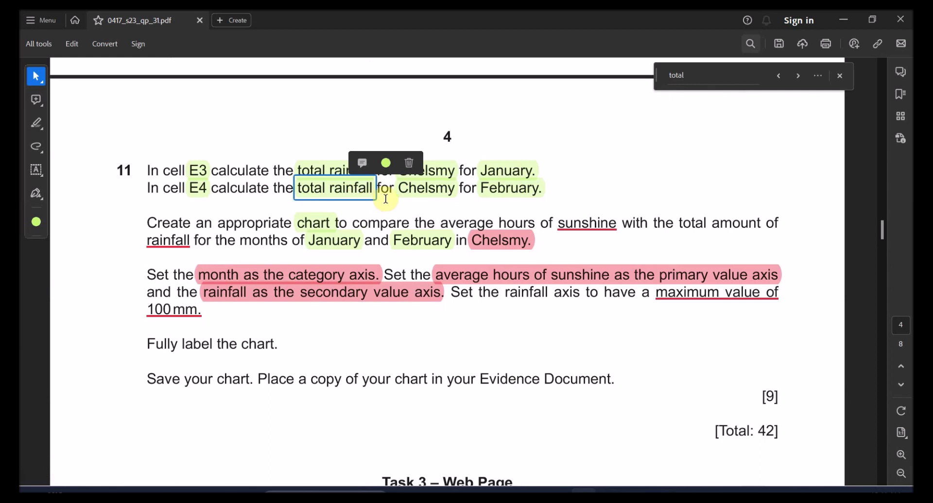
left_click(510, 193)
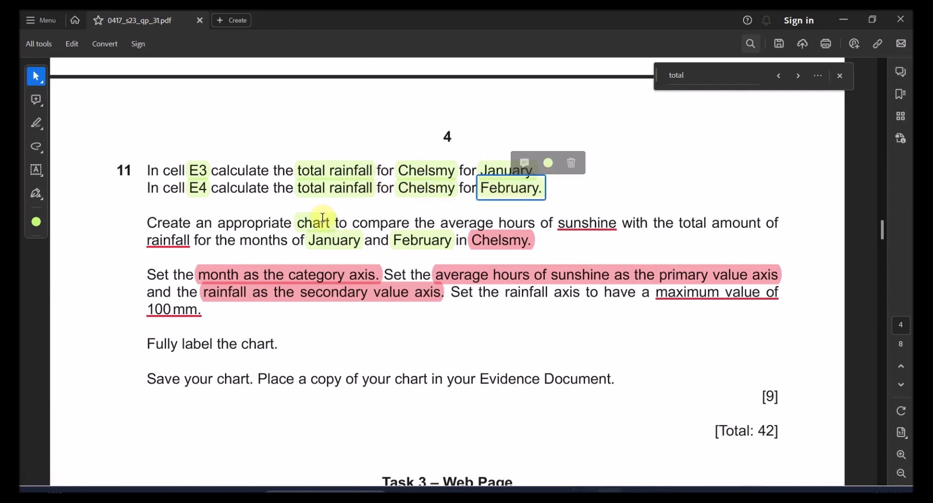
key("alt+Tab")
left_click(343, 199)
left_click(260, 187)
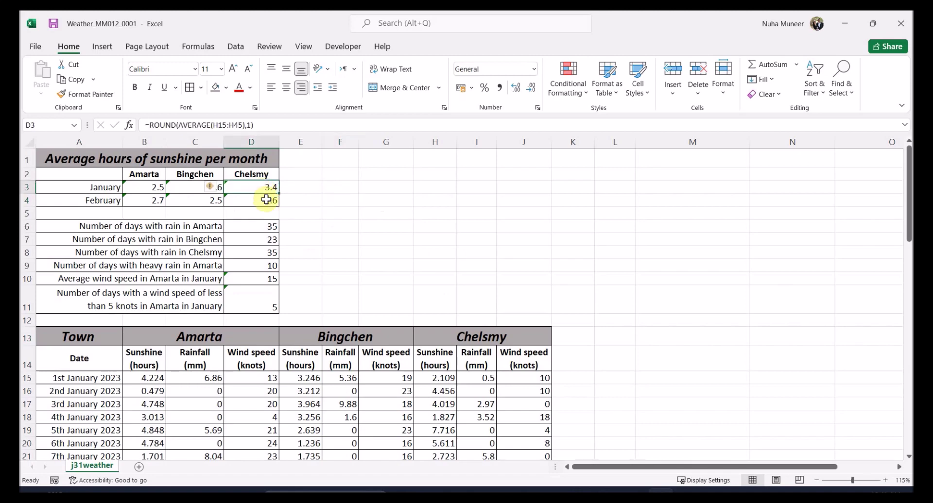
Select D3:D4 and E3:E4, and recheck the question's total rainfall wording.
left_click_drag(151, 361, 146, 420)
left_click_drag(256, 185, 256, 199)
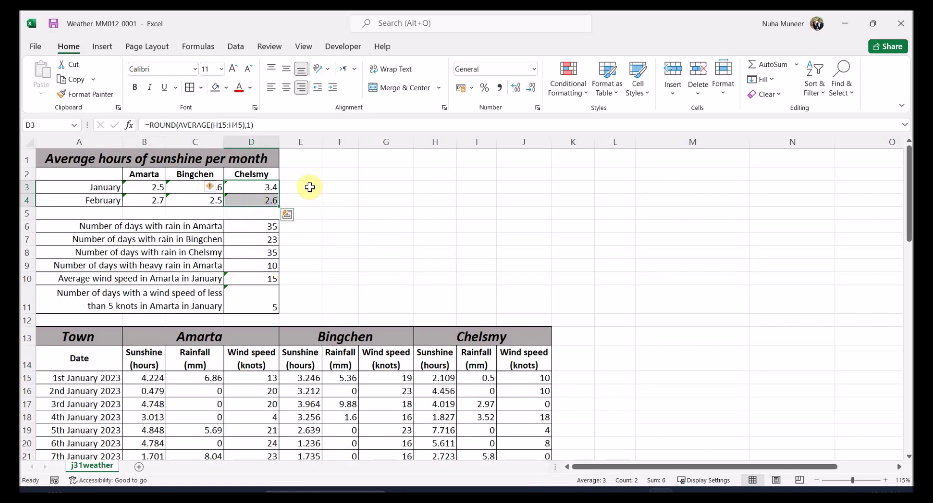
left_click_drag(310, 187, 309, 201)
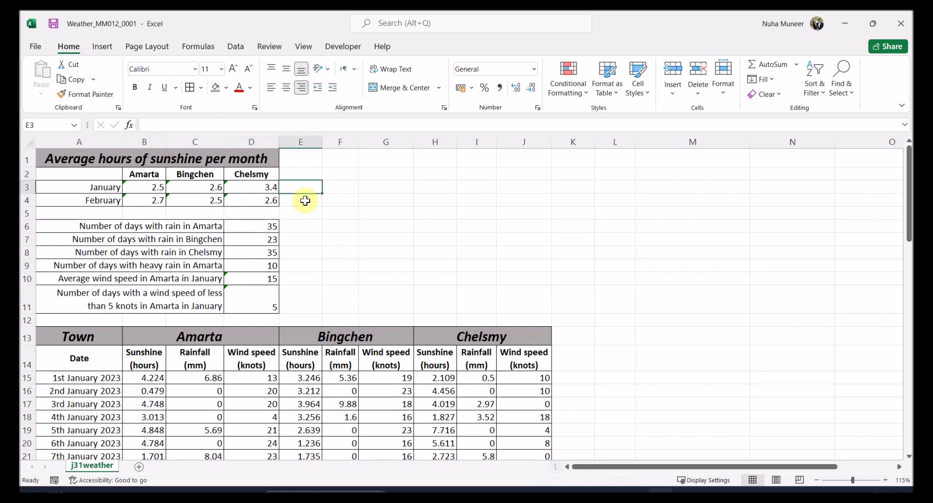
left_click(198, 362)
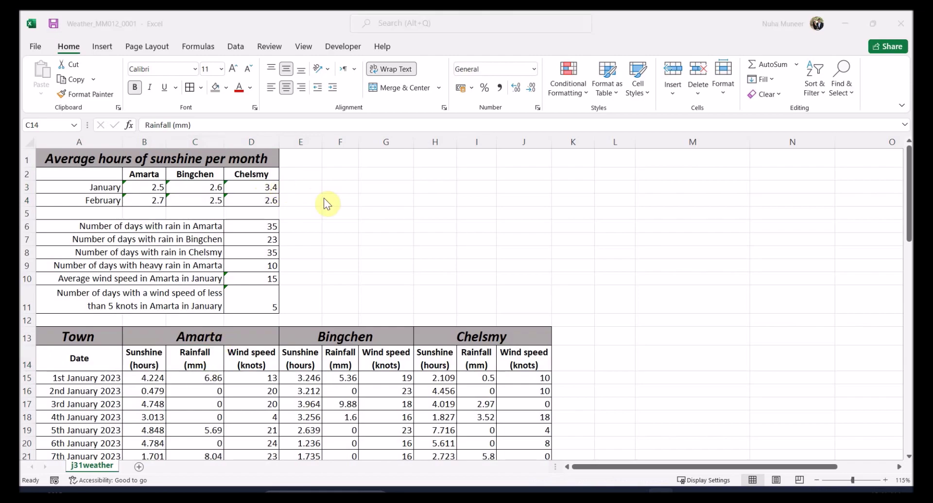
key("alt+Tab")
left_click(340, 170)
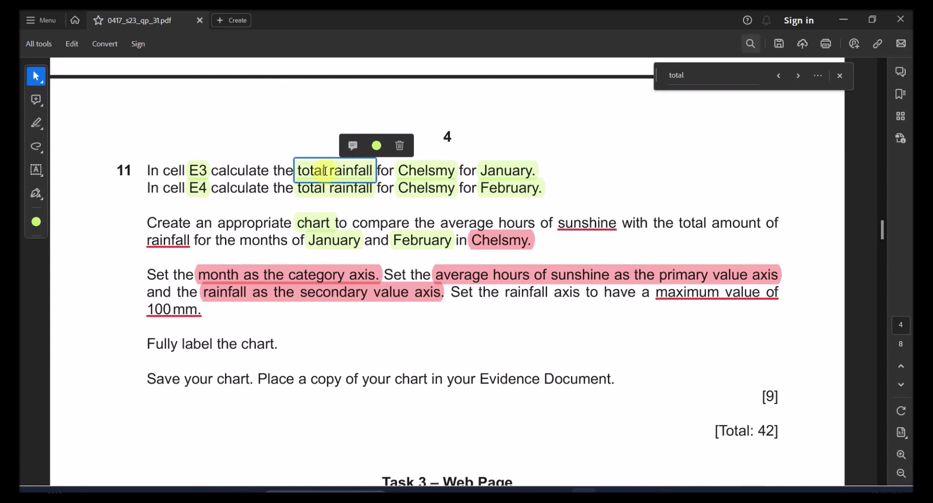
left_click(321, 172)
key("alt+Tab")
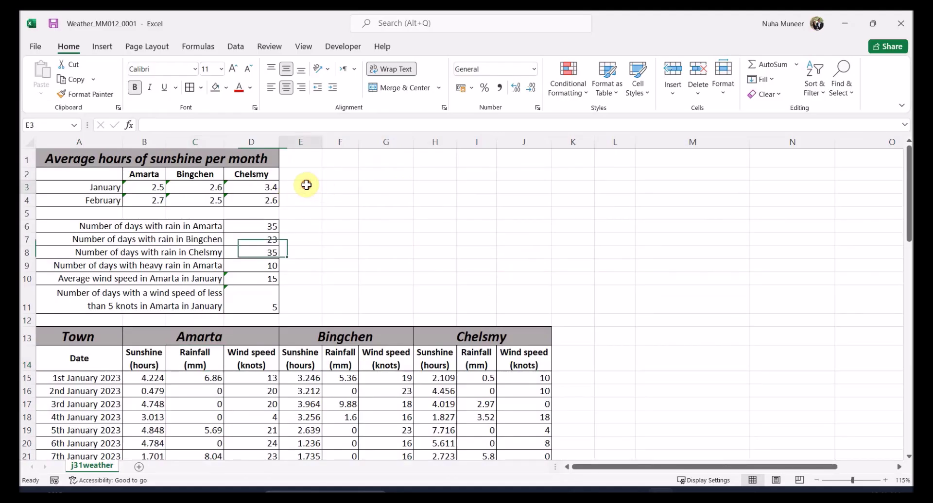
Fill the Chelsmy sunshine formulas from D3:D4 across into E3:E4.
left_click(306, 185)
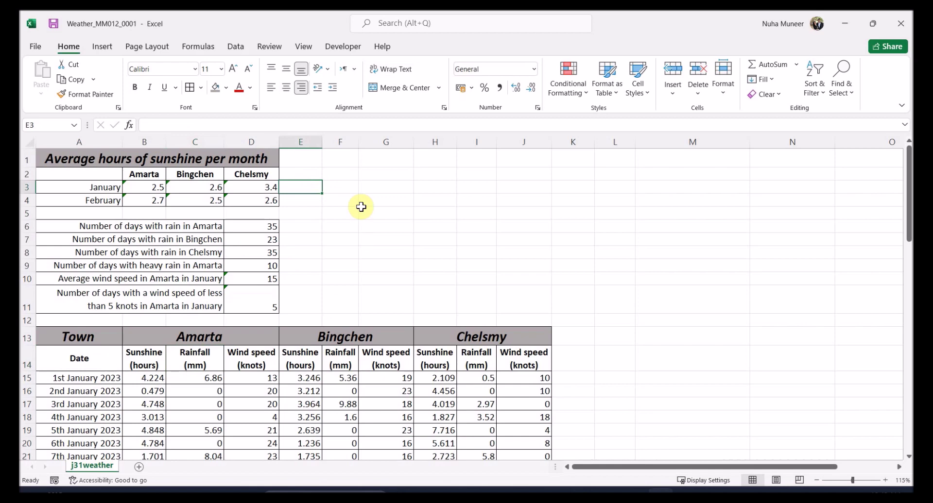
left_click(267, 187)
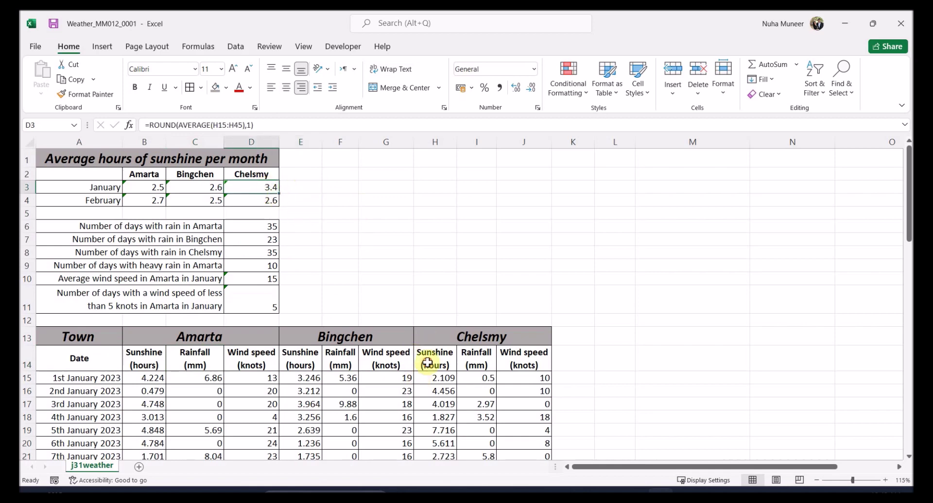
left_click_drag(428, 363, 434, 417)
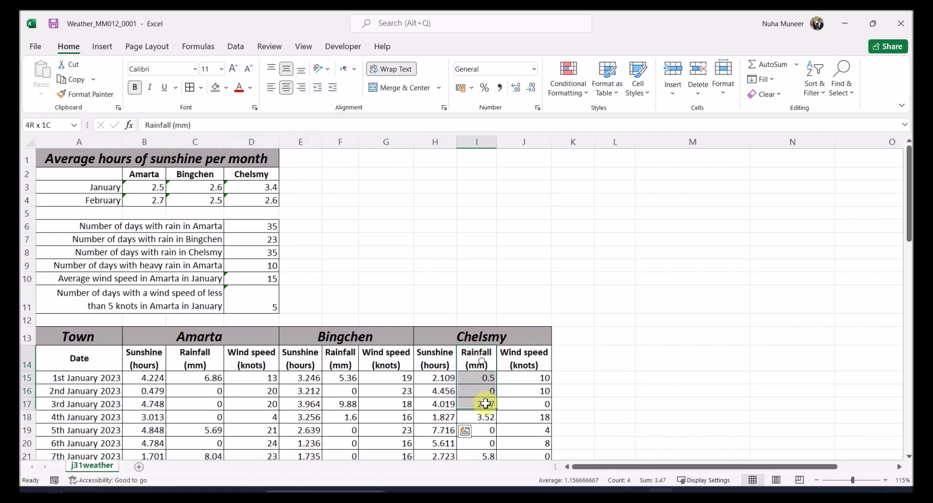
left_click(273, 188)
left_click_drag(273, 188, 311, 202)
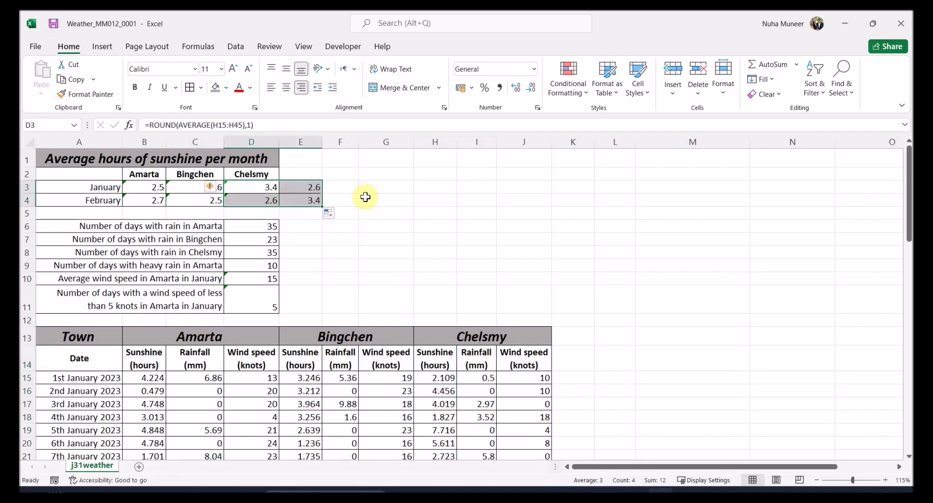
left_click(300, 196)
Edit E3 to =ROUND(SUM(I15:I45),1), giving January rainfall of 79.5.
double_click(305, 187)
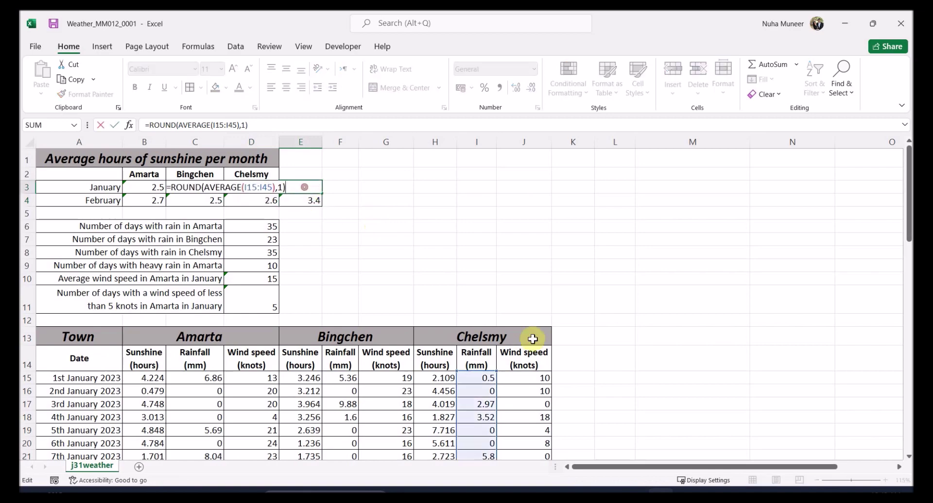
scroll(585, 384, "down", 10)
scroll(585, 384, "up", 9)
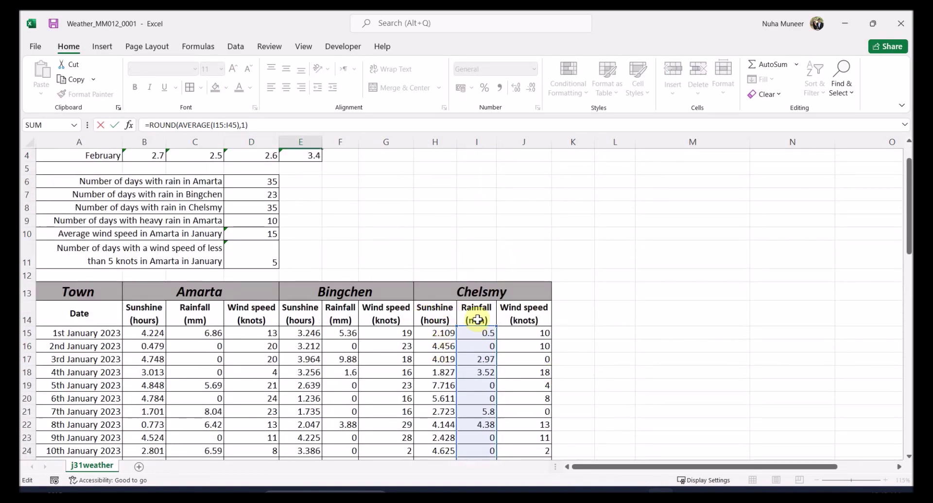
scroll(494, 360, "up", 1)
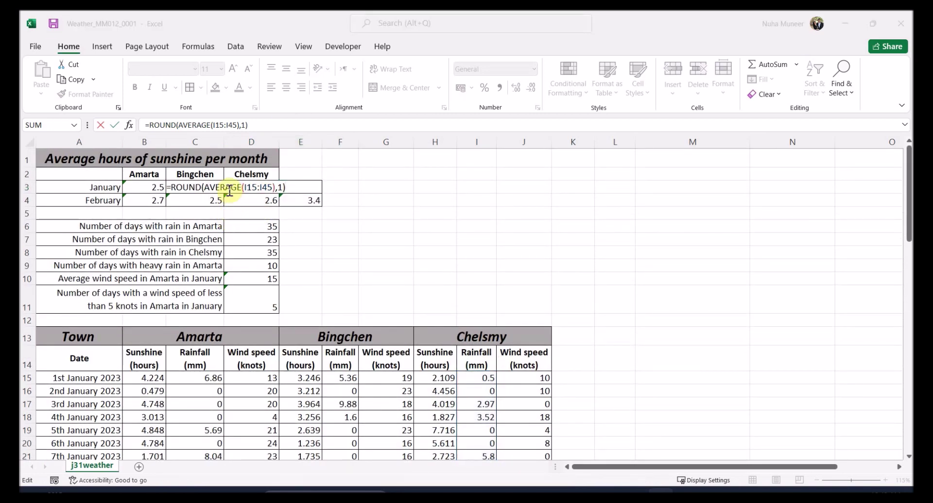
key("alt+Tab")
key("alt+Tab")
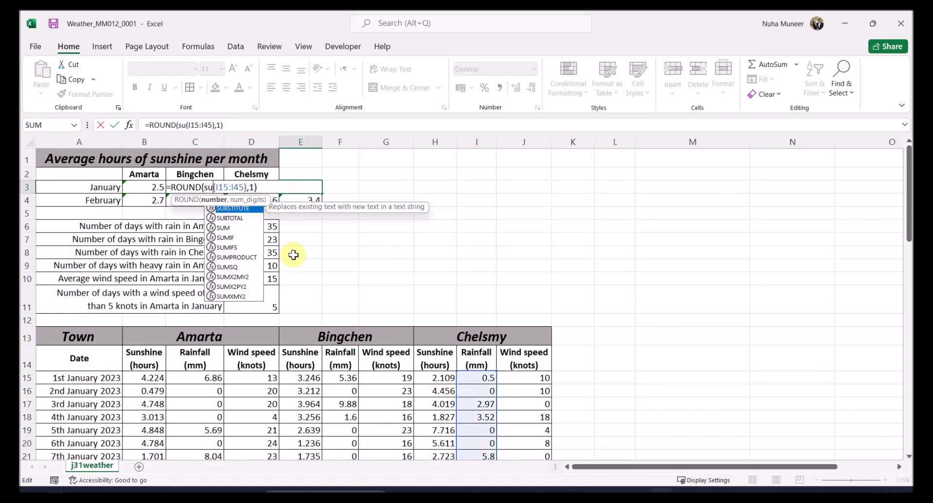
key("Return")
key("Up")
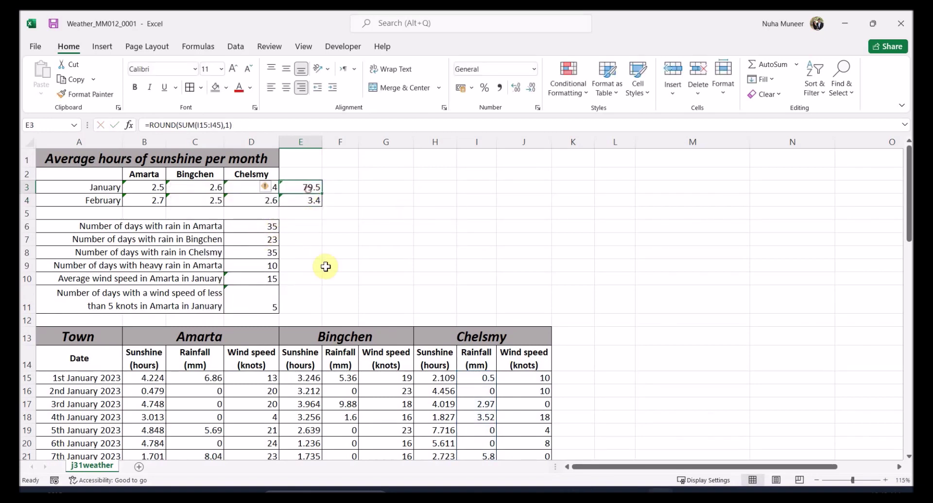
Change E4 to =ROUND(SUM(I46:I73),1), giving February rainfall of 94.1.
double_click(297, 200)
double_click(228, 200)
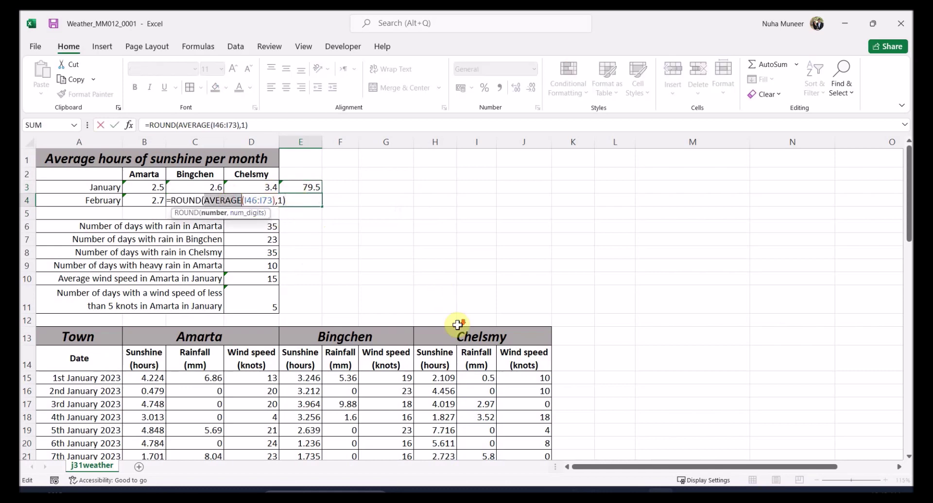
scroll(457, 325, "down", 13)
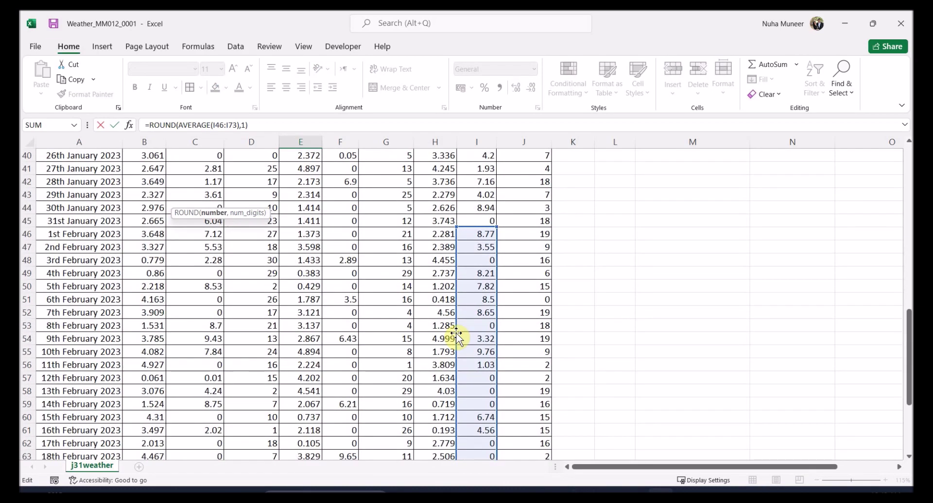
scroll(537, 329, "down", 6)
scroll(521, 348, "up", 4)
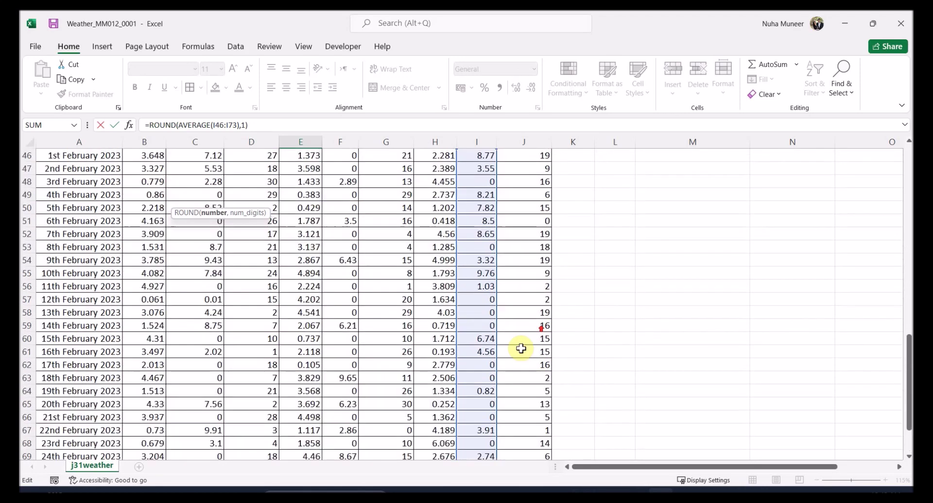
scroll(521, 348, "up", 15)
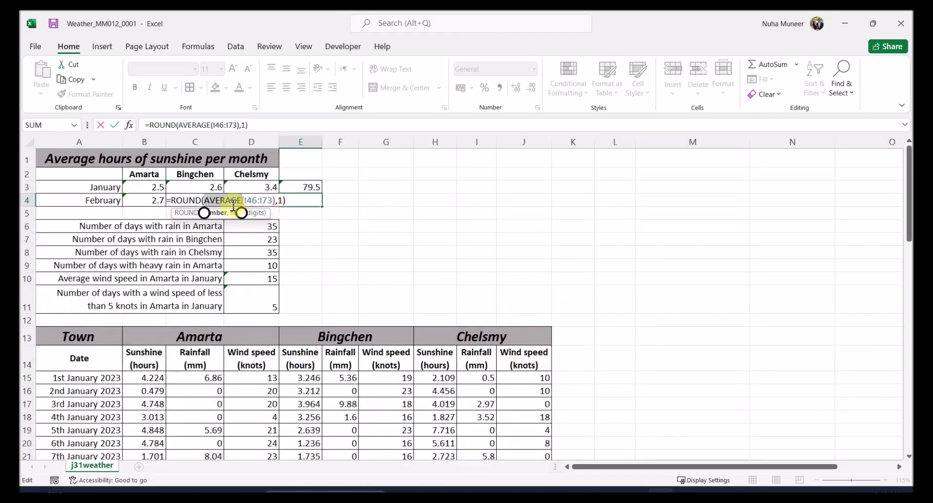
key("Return")
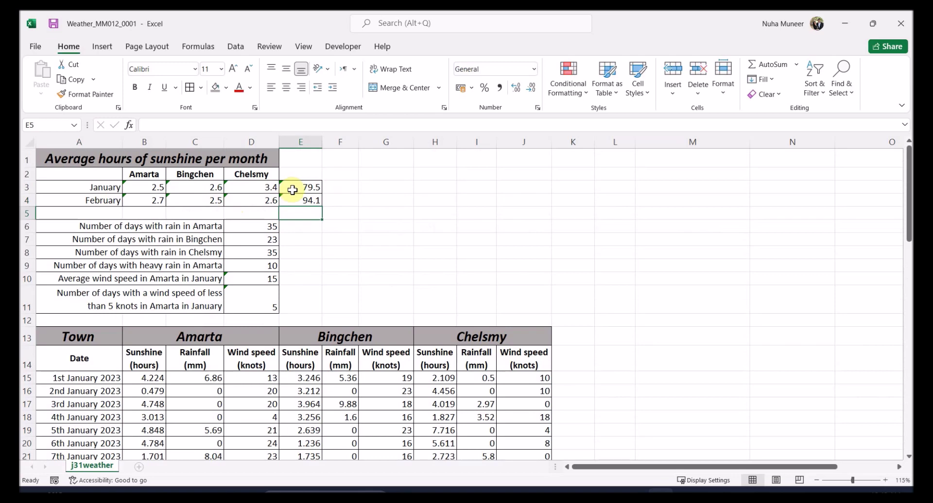
Verify the E3:E4 rainfall formulas against the January and February labels.
left_click_drag(293, 190, 301, 199)
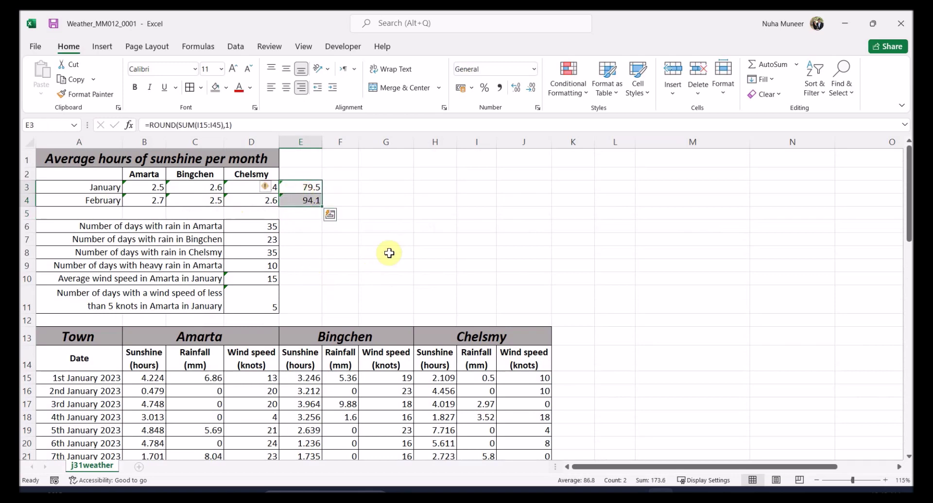
left_click(308, 188)
left_click(311, 202)
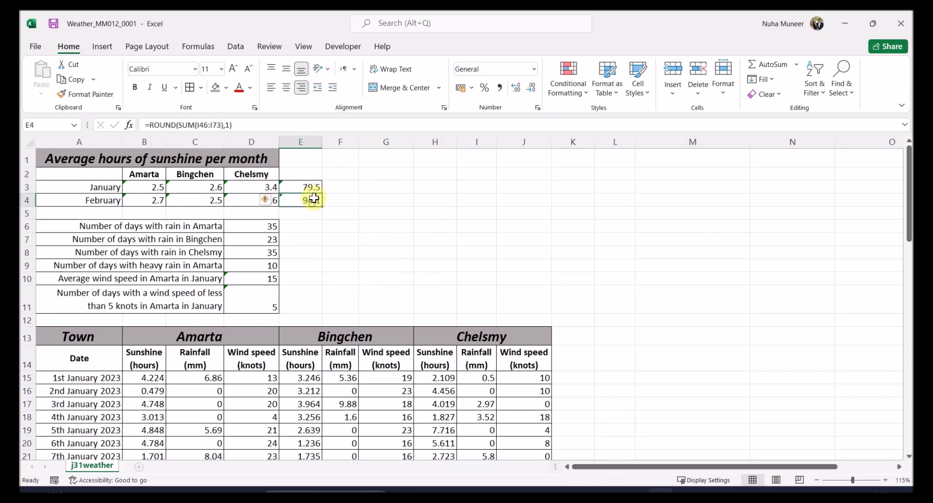
left_click(314, 187)
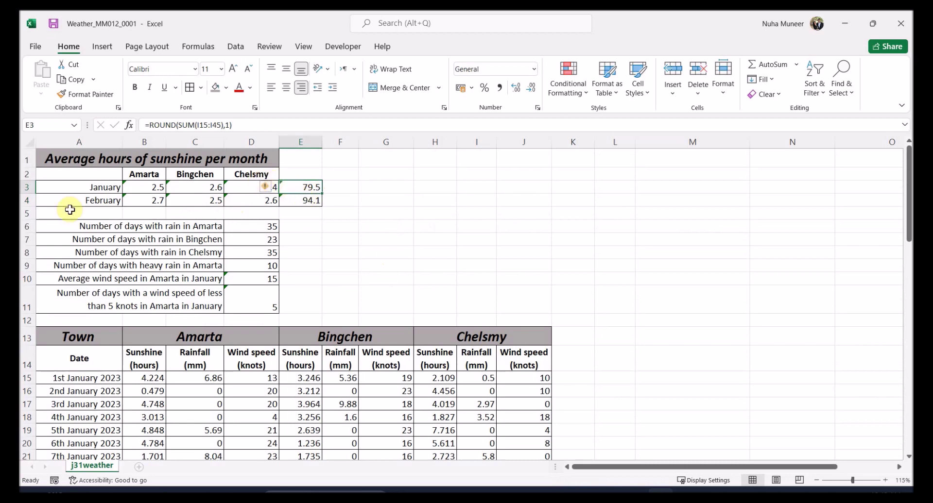
left_click(97, 186)
left_click(100, 199)
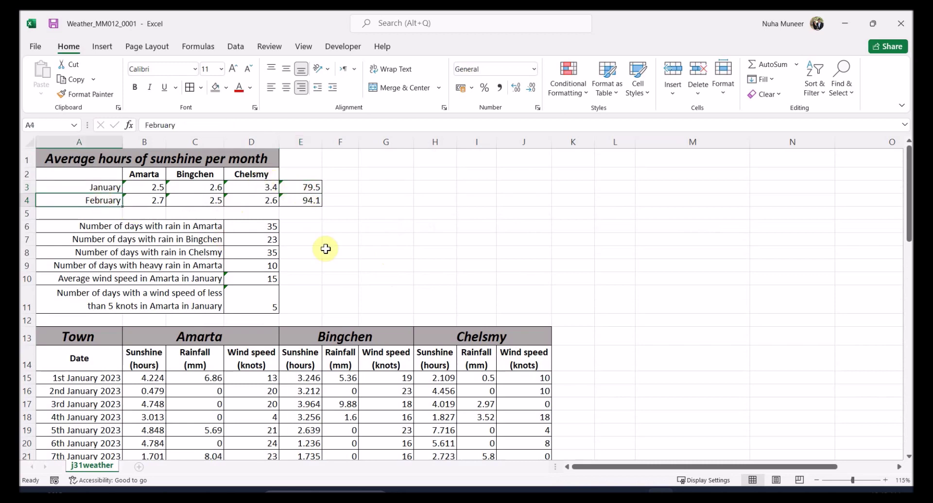
key("alt+Tab")
left_click_drag(241, 229, 325, 223)
Underline 'compare the average' in red in question 11's chart wording.
left_click(314, 223)
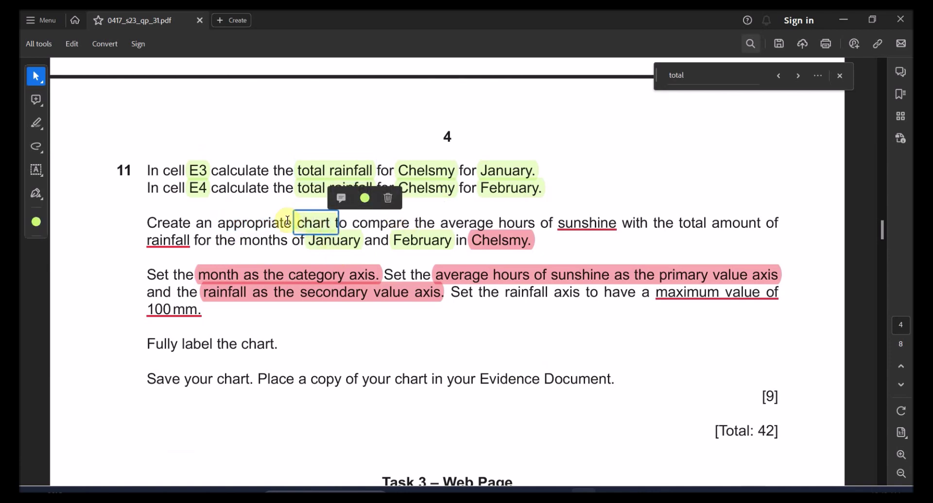
left_click_drag(211, 223, 293, 223)
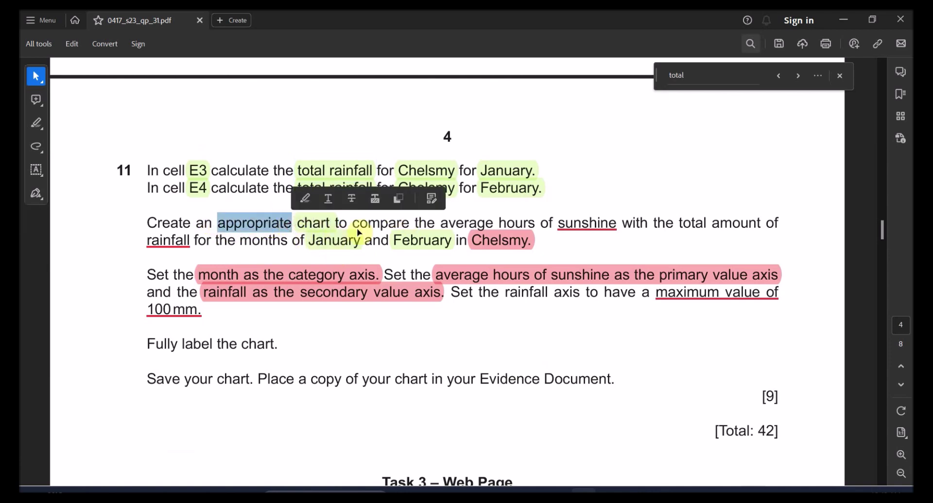
left_click_drag(361, 223, 494, 222)
left_click(484, 199)
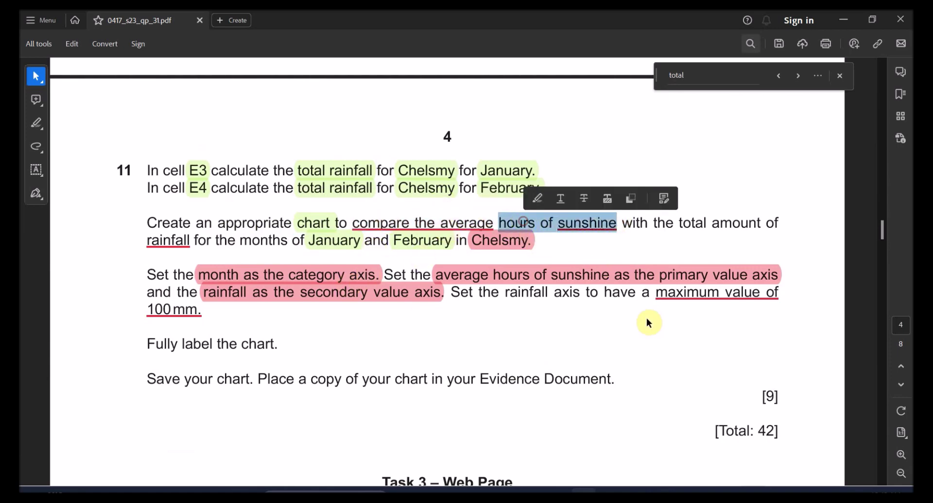
left_click_drag(673, 224, 761, 224)
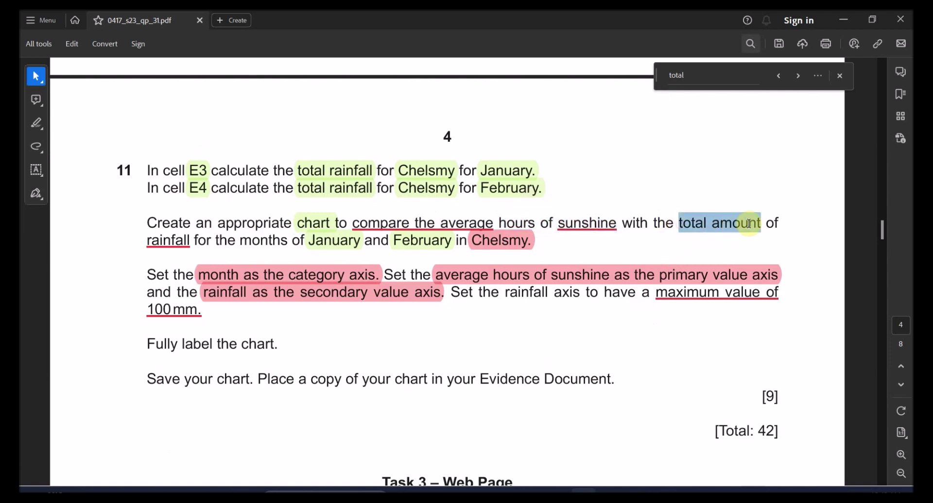
double_click(178, 241)
key("alt+Tab")
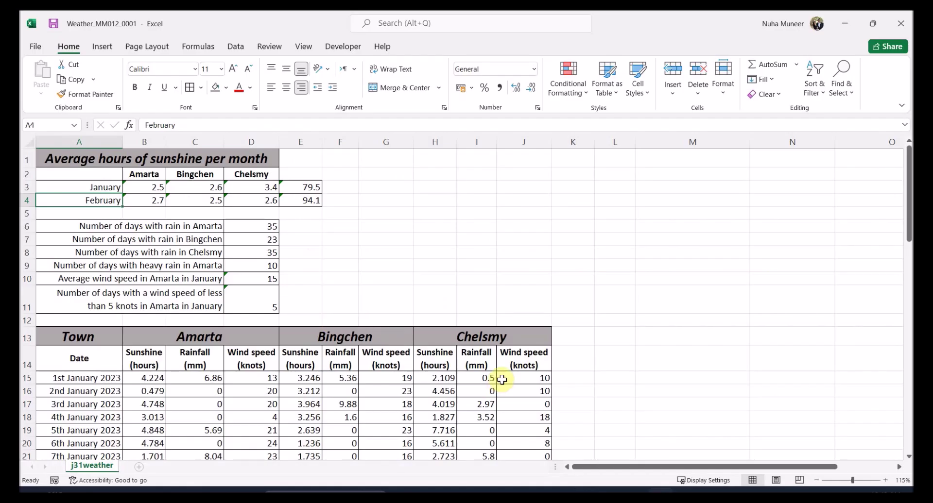
Check the question's January, February and Chelsmy requirements for the chart data.
left_click(449, 362)
left_click(476, 359)
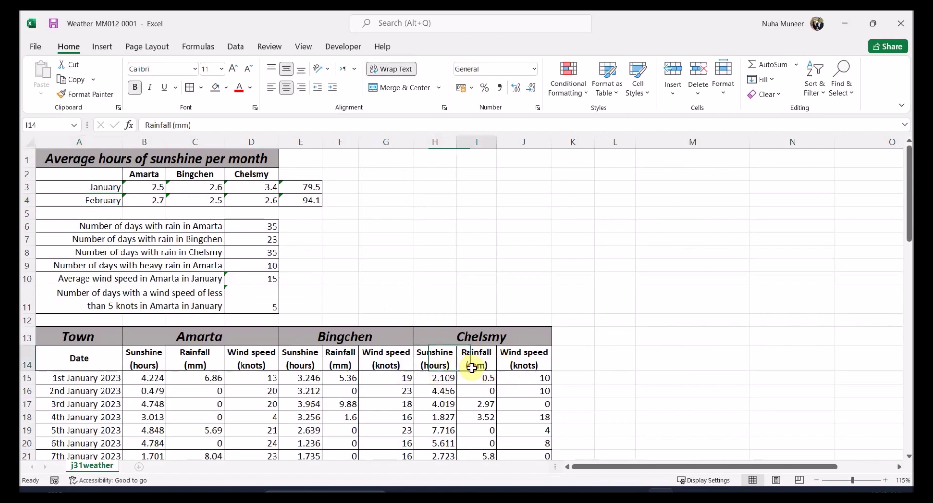
key("alt+Tab")
left_click_drag(242, 242, 332, 252)
left_click(332, 250)
left_click(422, 241)
left_click(500, 241)
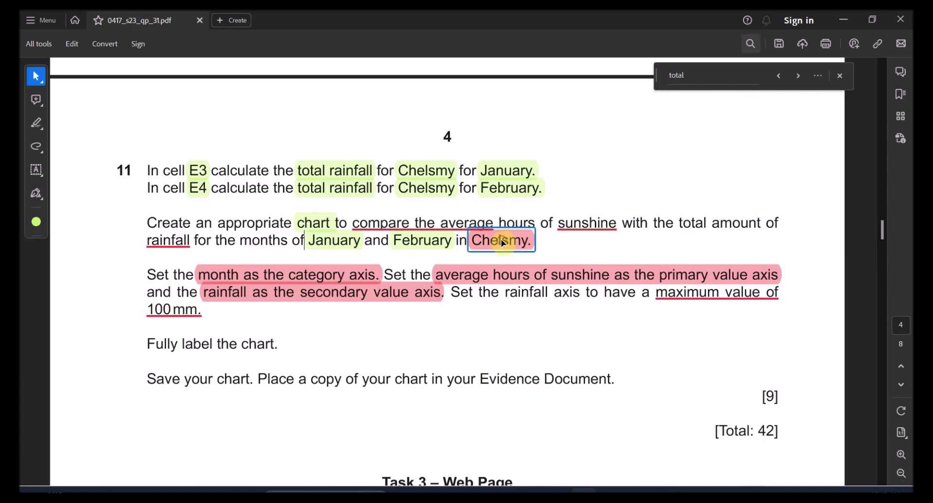
key("alt+Tab")
Try selecting Chelsmy figures D3:E4 and month labels, rechecking the secondary axis requirement.
left_click_drag(308, 187, 270, 201)
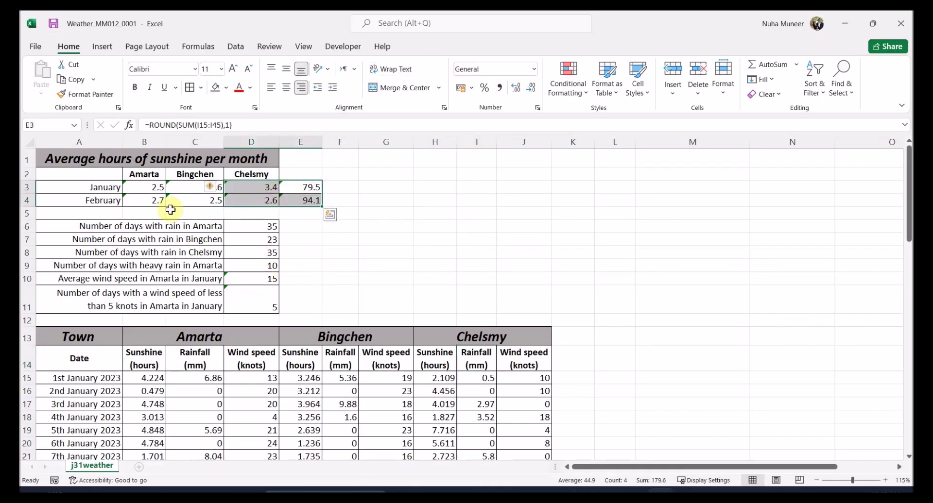
left_click_drag(114, 187, 112, 201)
left_click_drag(315, 187, 245, 201)
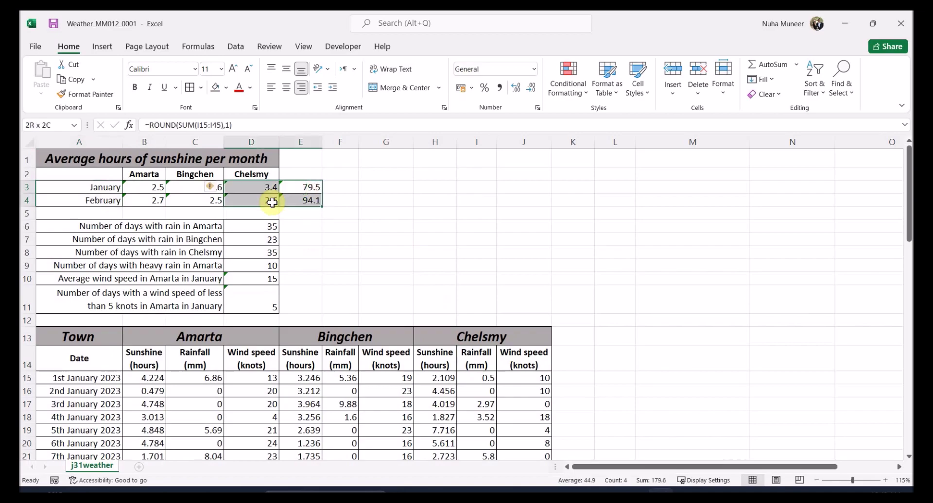
left_click(252, 174)
key("alt+Tab")
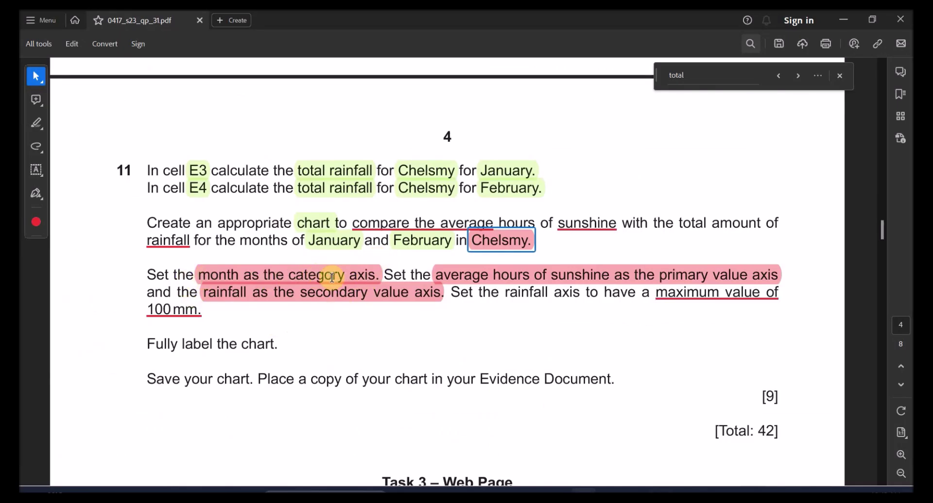
left_click(428, 287)
key("alt+Tab")
key("alt+Tab")
key("alt+Tab")
Select D2:E4 plus A2:A4, preview Recommended Charts, and cancel without inserting.
left_click_drag(310, 175, 262, 201)
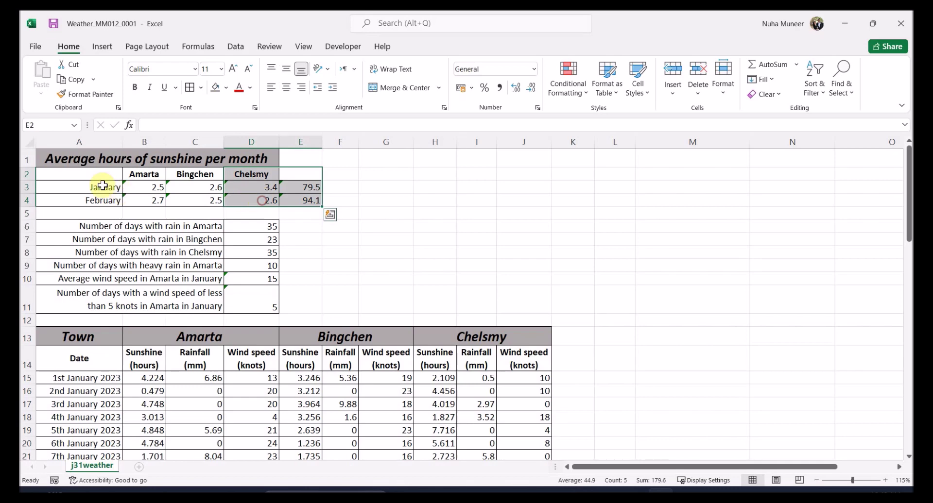
left_click_drag(99, 177, 100, 200)
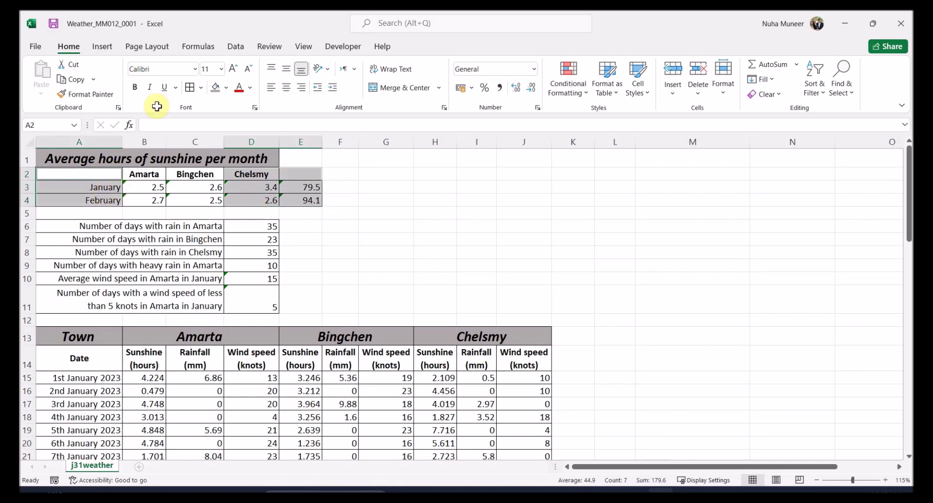
left_click(103, 46)
left_click(421, 80)
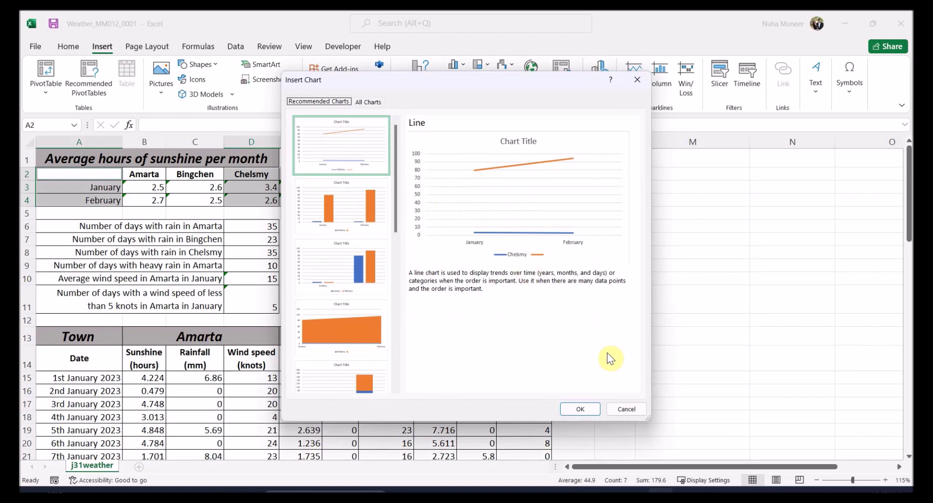
left_click(626, 409)
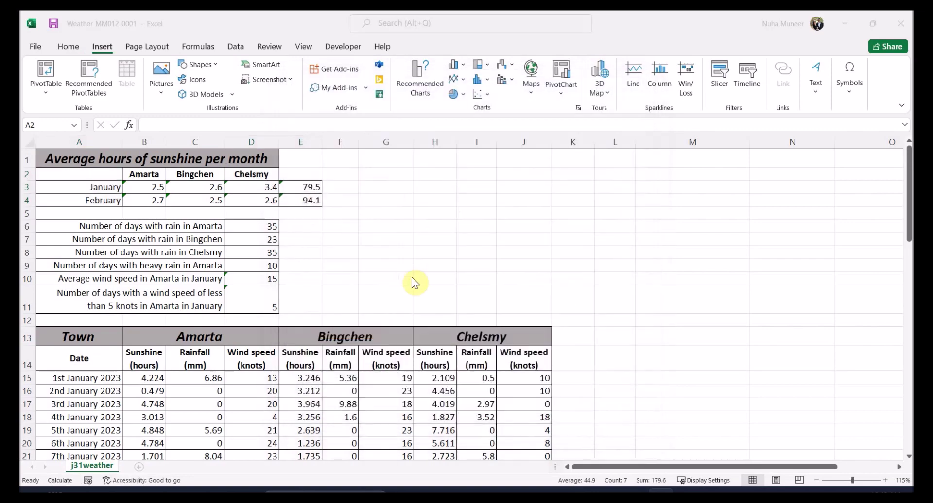
key("alt+Tab")
left_click(168, 273)
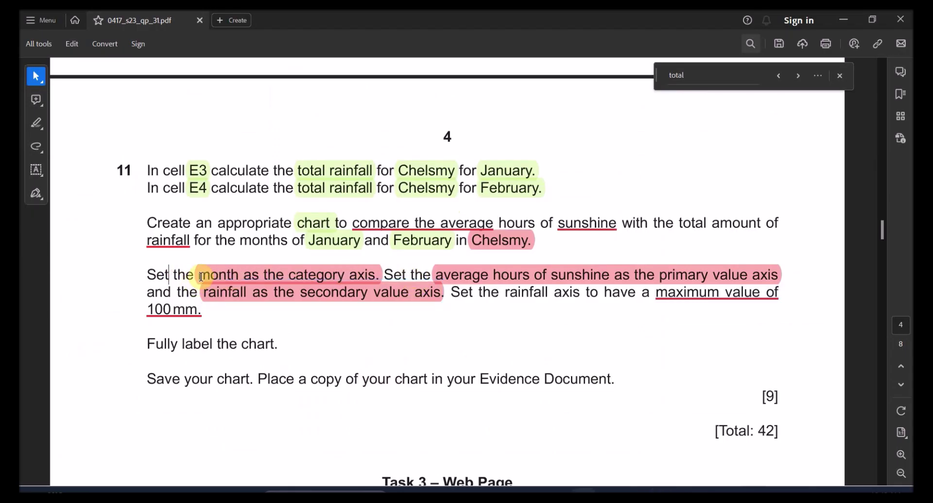
Reread question 11's category, primary and secondary axis requirements and the 100mm rainfall maximum.
left_click(221, 276)
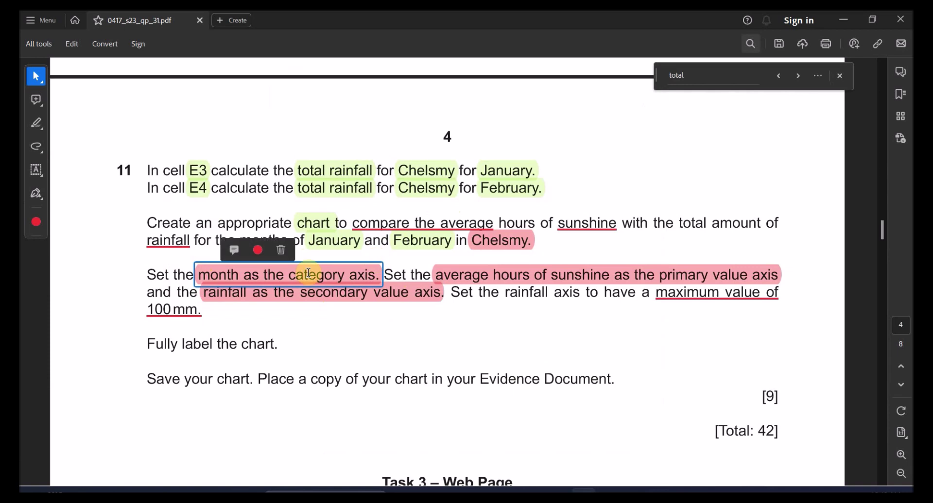
left_click(457, 276)
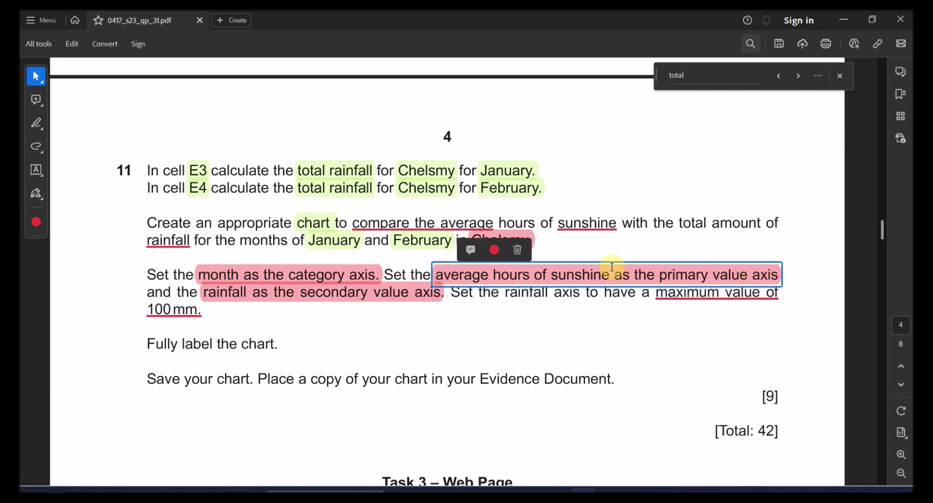
left_click(240, 295)
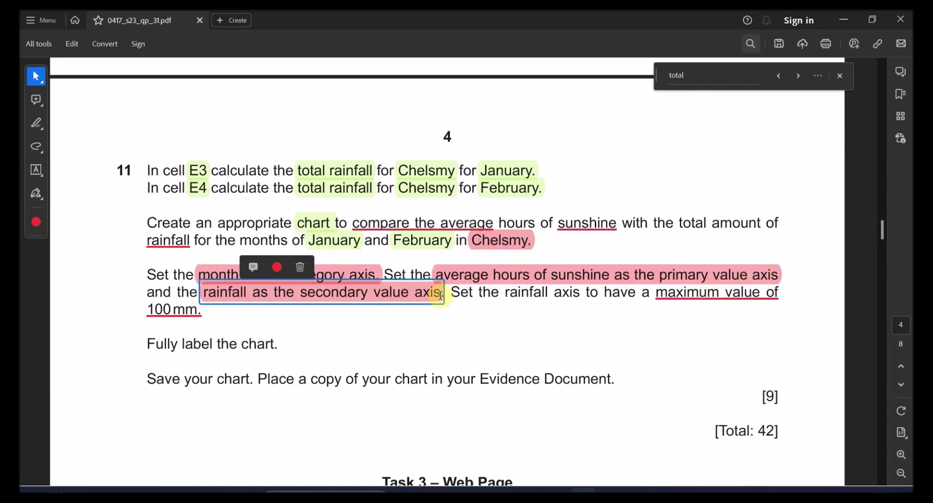
left_click(367, 275)
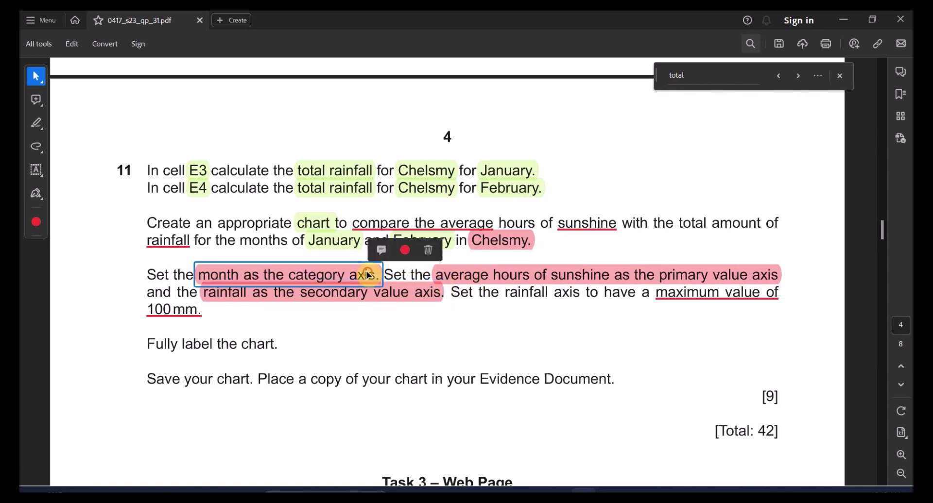
left_click(624, 275)
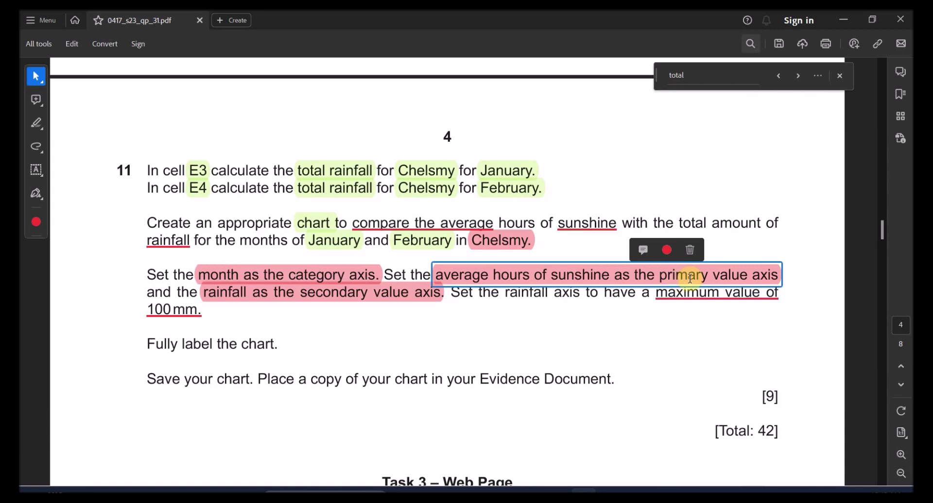
left_click(394, 297)
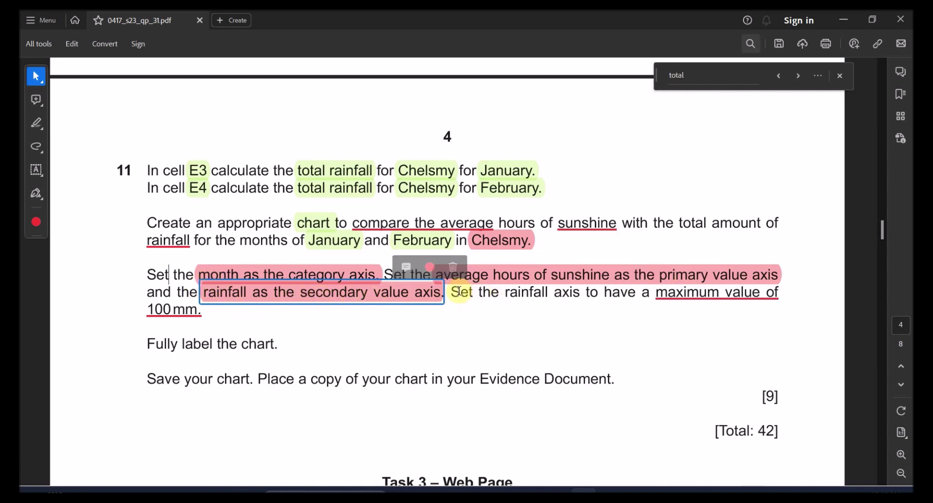
left_click_drag(506, 293, 579, 293)
left_click(695, 295)
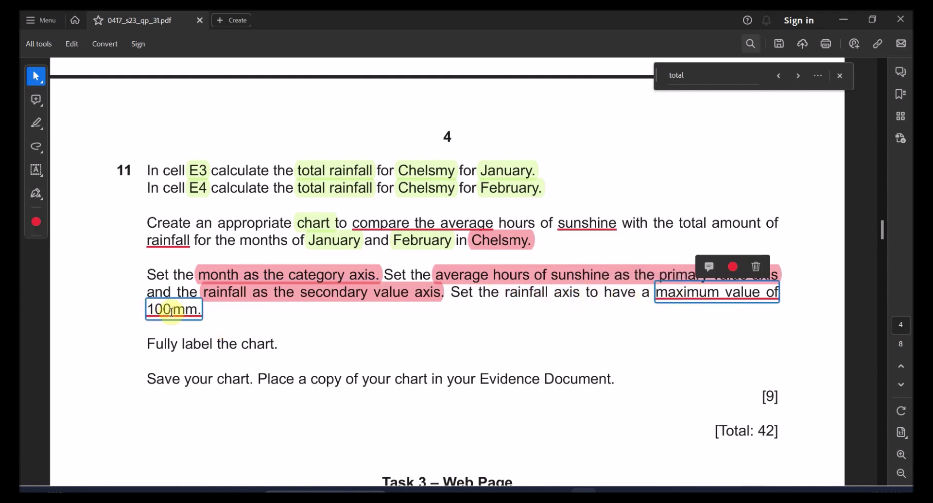
left_click(226, 227)
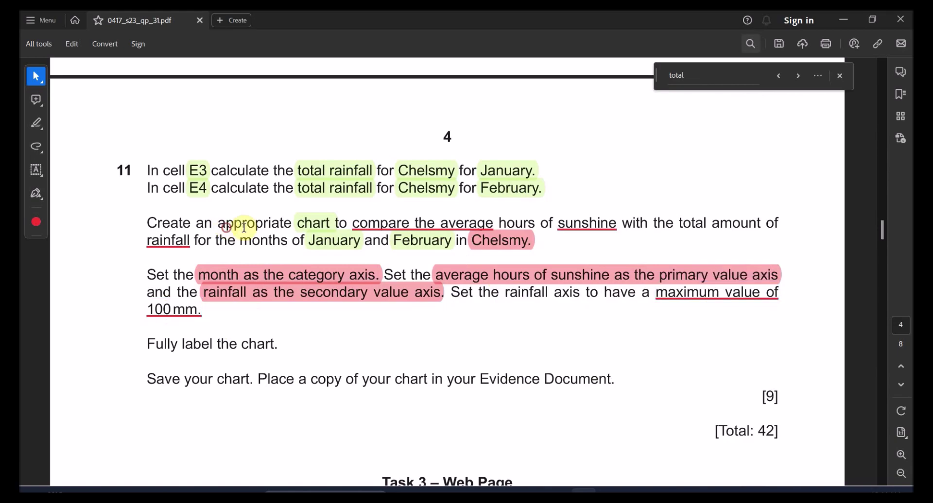
left_click_drag(244, 227, 334, 235)
key("alt+Tab")
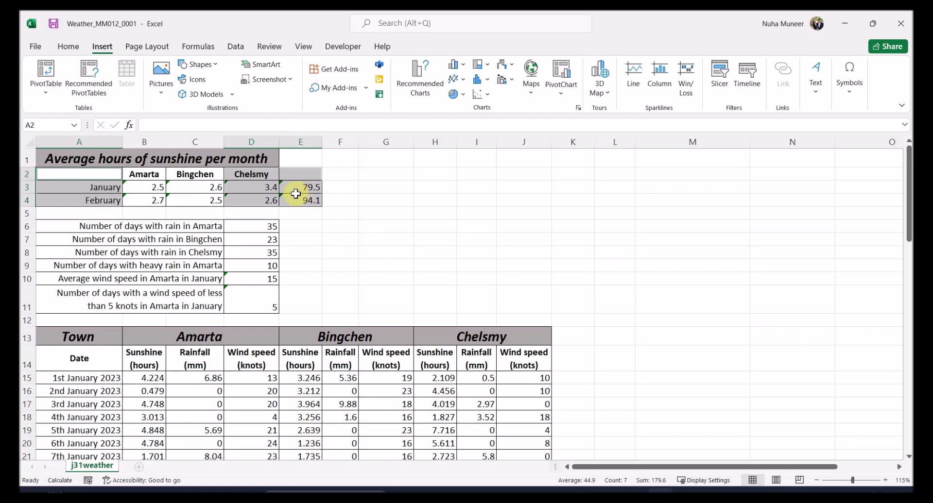
Copy the chart data A2:E4 and paste it as a side table at M2.
key("ctrl+c")
left_click(476, 187)
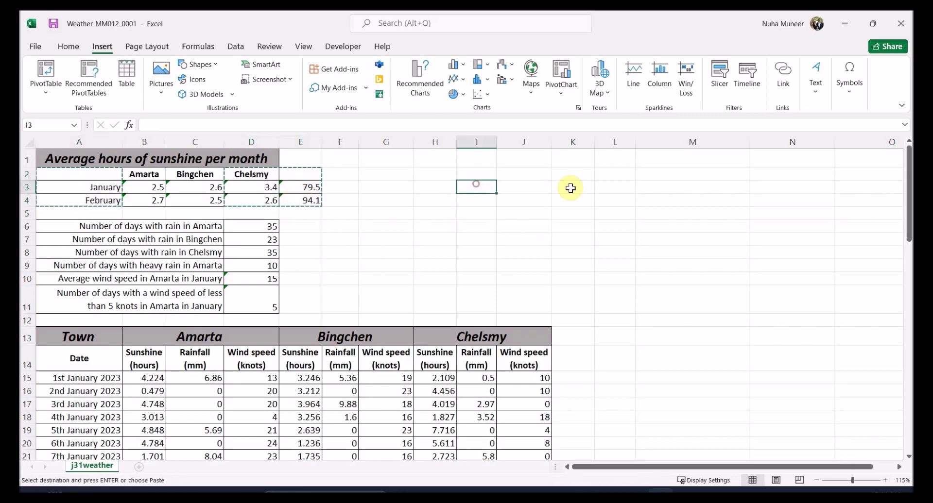
left_click(656, 178)
key("ctrl+v")
left_click_drag(703, 467, 753, 454)
left_click(700, 280)
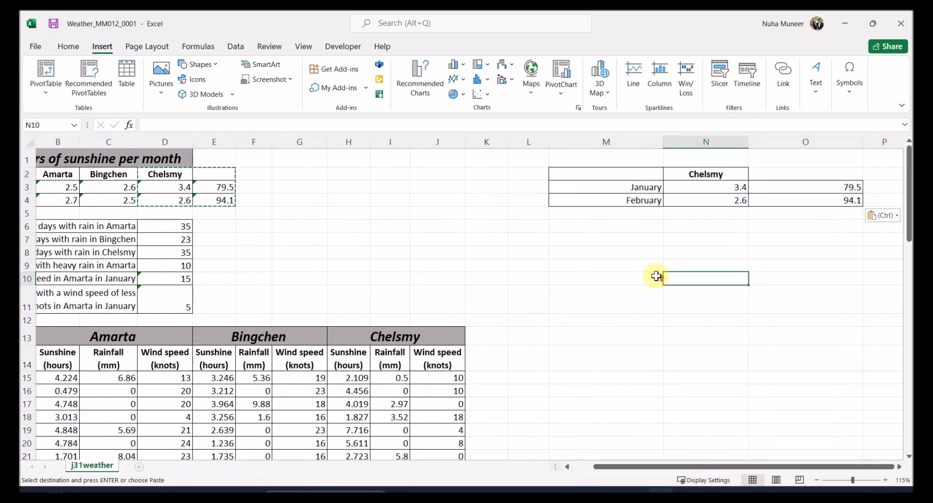
left_click_drag(657, 180, 650, 195)
left_click(711, 173)
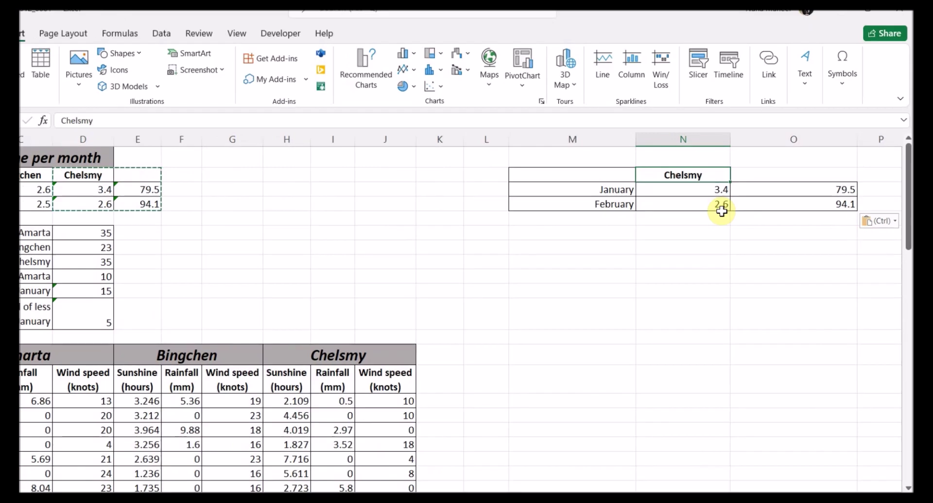
Enter headers 'Average hours of sunshine' in N2 and 'Total rainfall in mm' in O2.
type("Average")
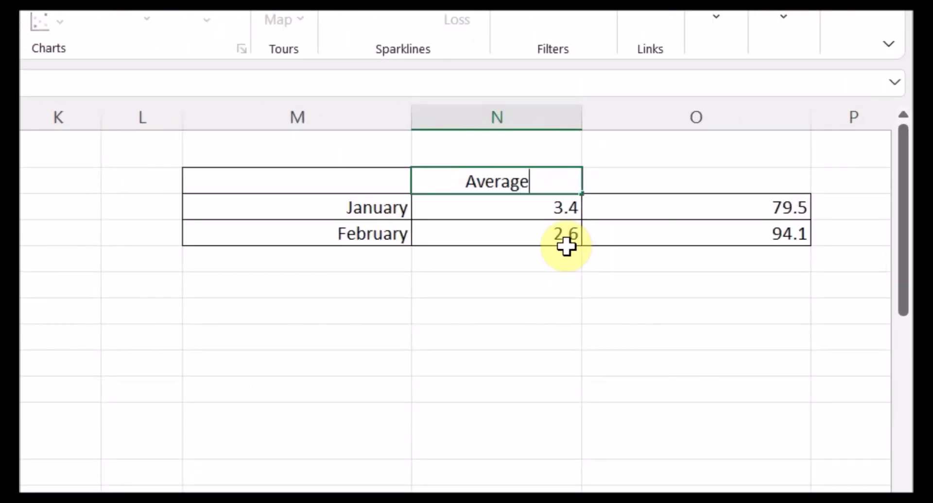
type(" hourse of")
key("BackSpace")
key("BackSpace")
key("BackSpace")
key("ctrl+b")
type("o")
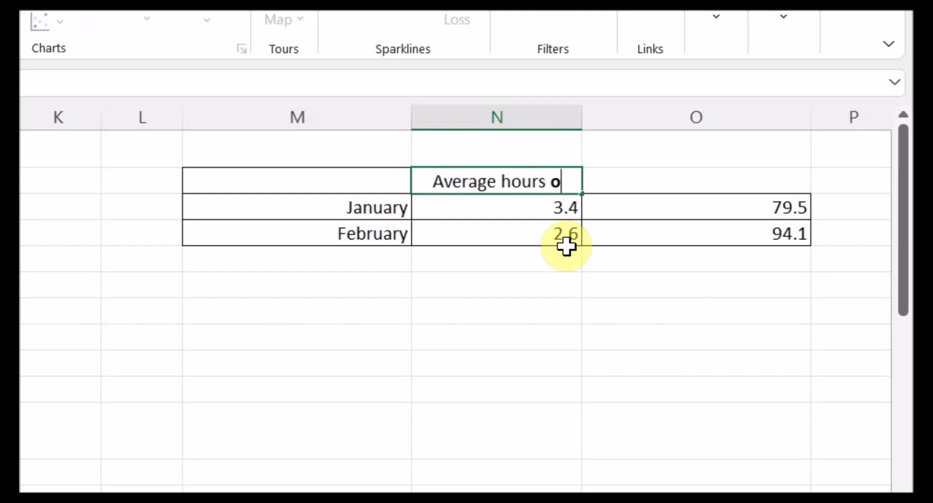
type("f sunshine")
key("ctrl+Return")
key("ctrl+b")
key("Tab")
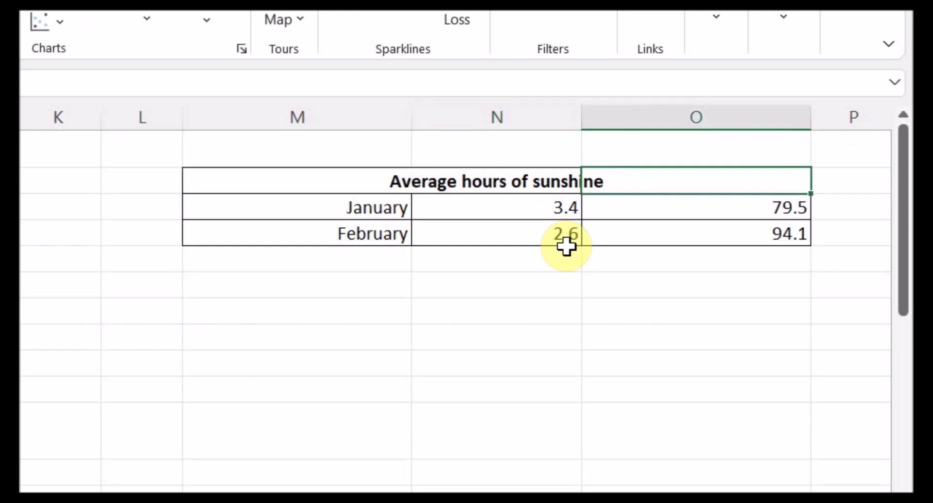
type("Ta")
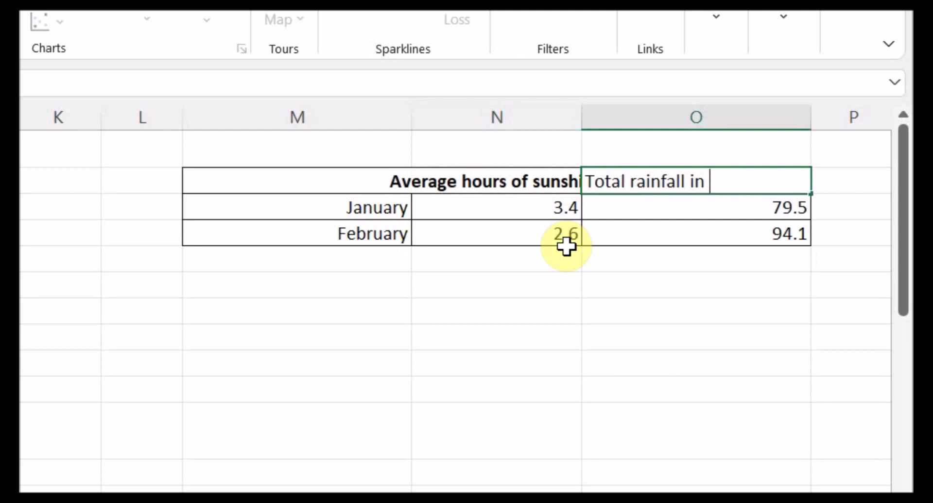
key("Return")
Autofit columns M and N so the headers show in full.
left_click_drag(678, 183, 350, 237)
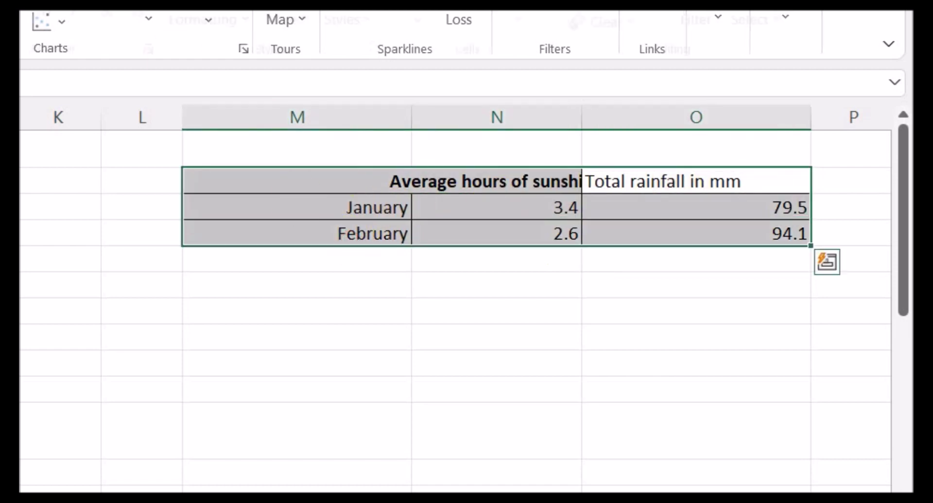
left_click(358, 335)
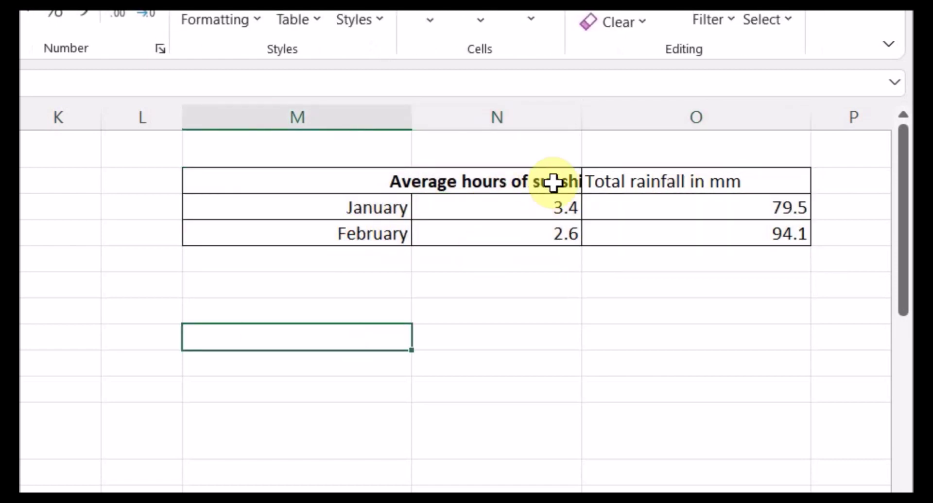
left_click(502, 179)
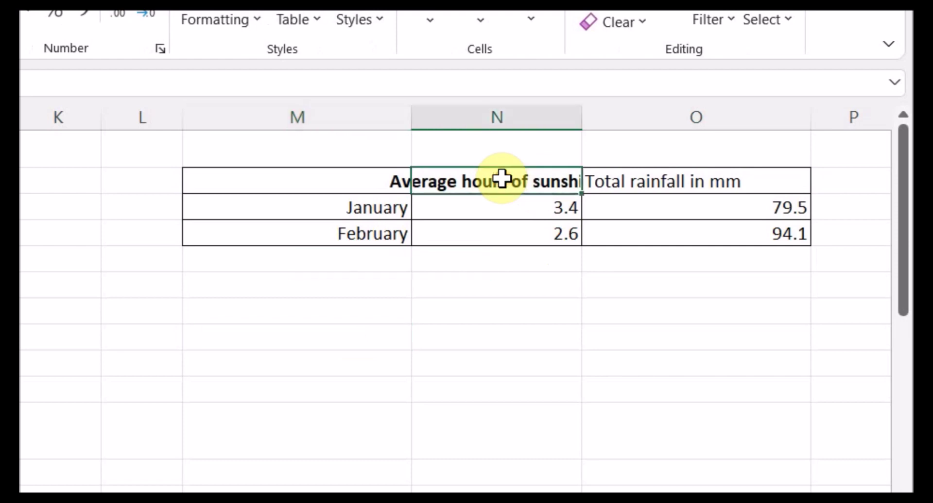
double_click(406, 122)
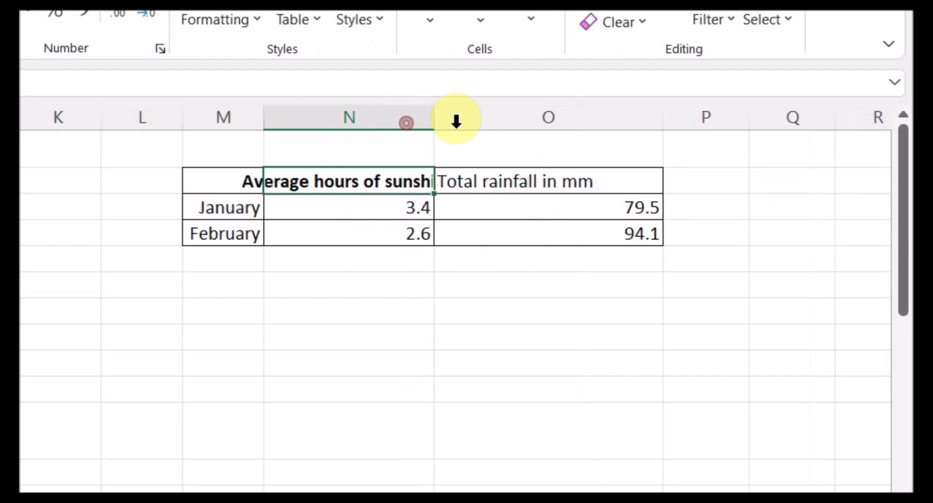
double_click(436, 123)
left_click(461, 385)
left_click_drag(574, 179, 414, 179)
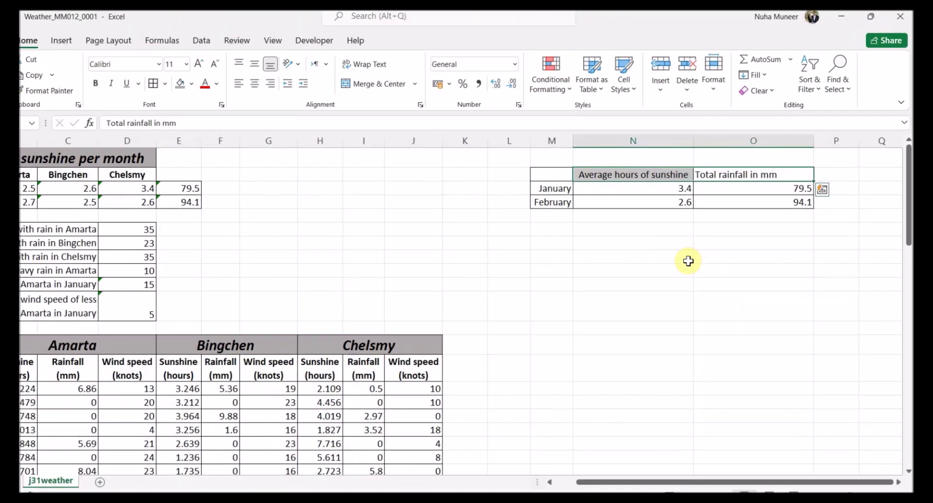
left_click(688, 261)
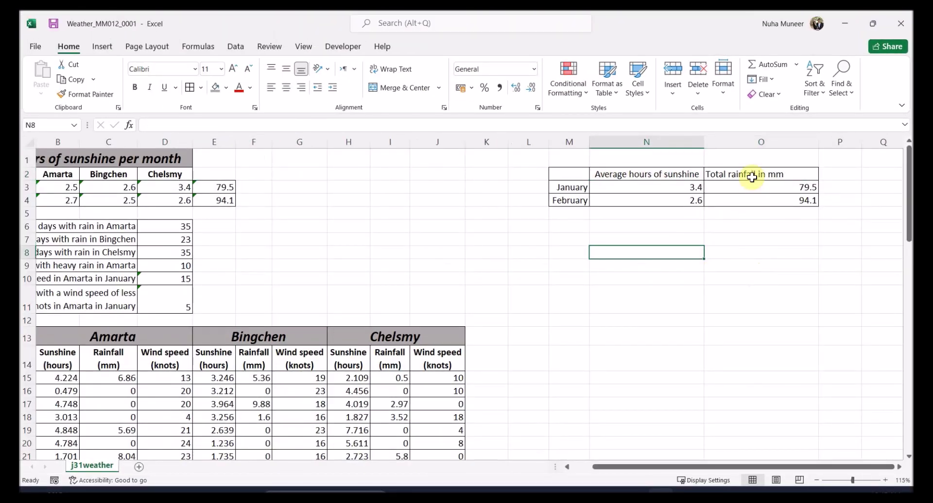
Insert a recommended Line chart from the M2:O4 sunshine and rainfall table.
left_click_drag(751, 177, 578, 198)
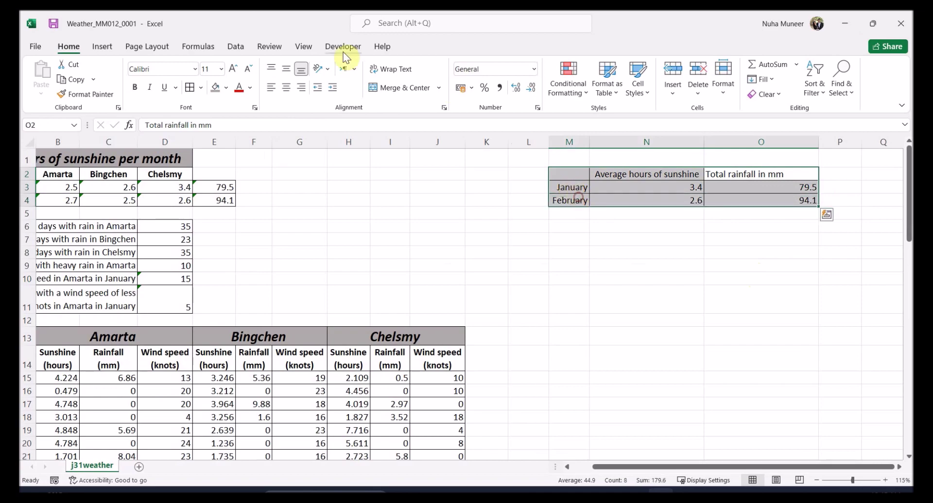
left_click(103, 46)
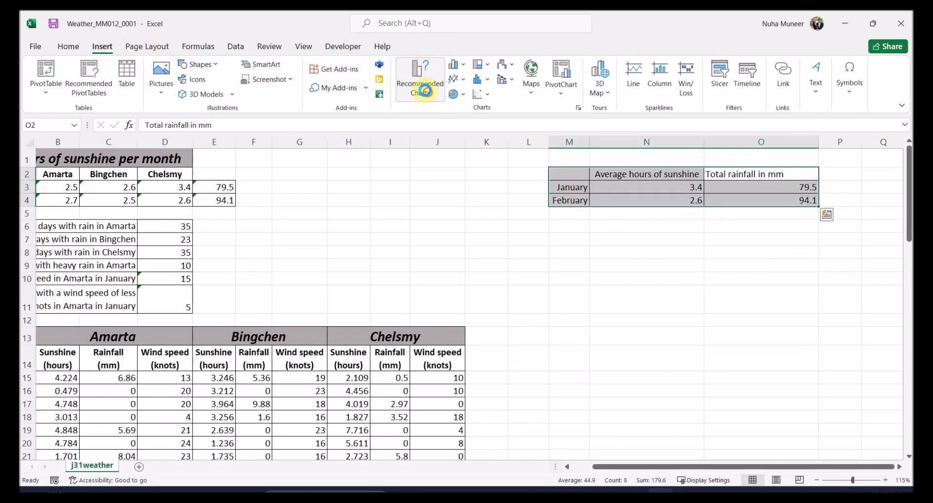
left_click(424, 91)
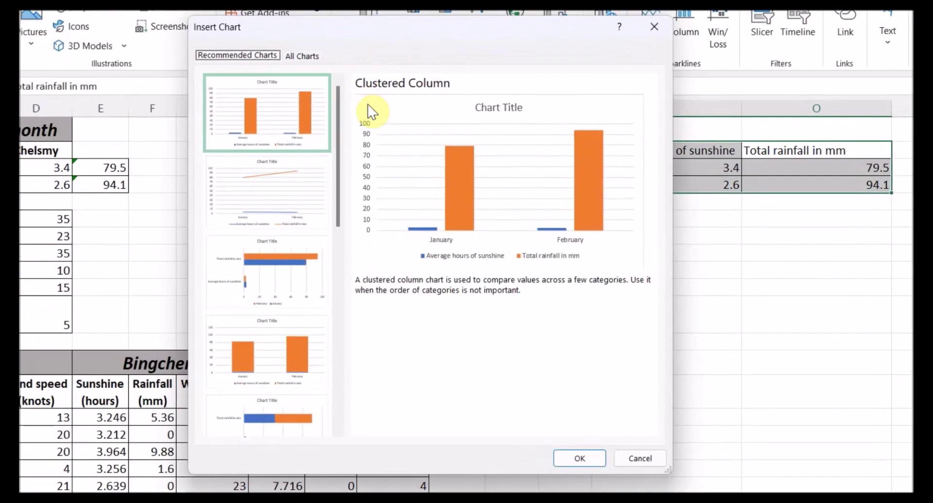
left_click(283, 176)
left_click(275, 264)
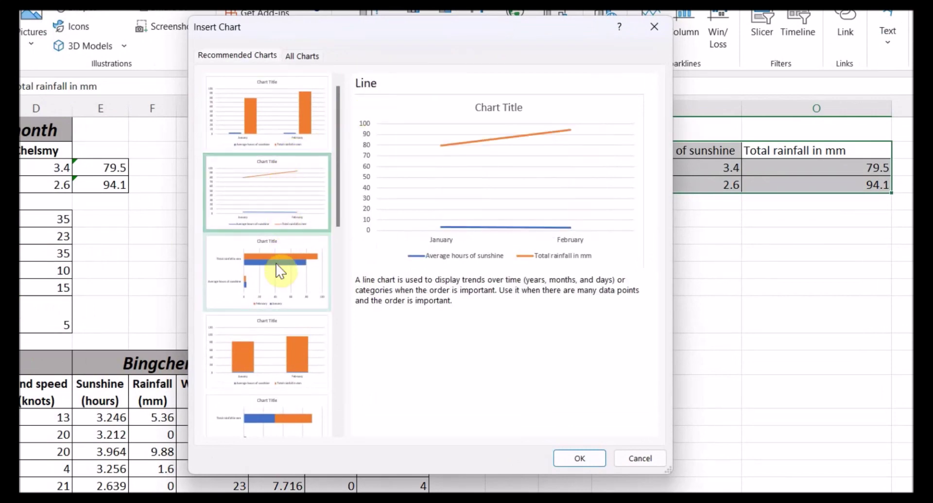
left_click(280, 347)
left_click(267, 415)
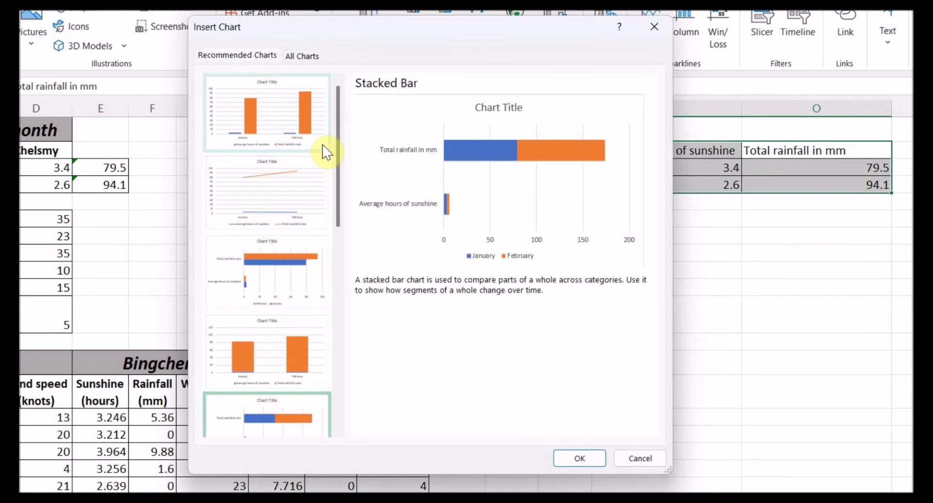
left_click(302, 117)
left_click(293, 176)
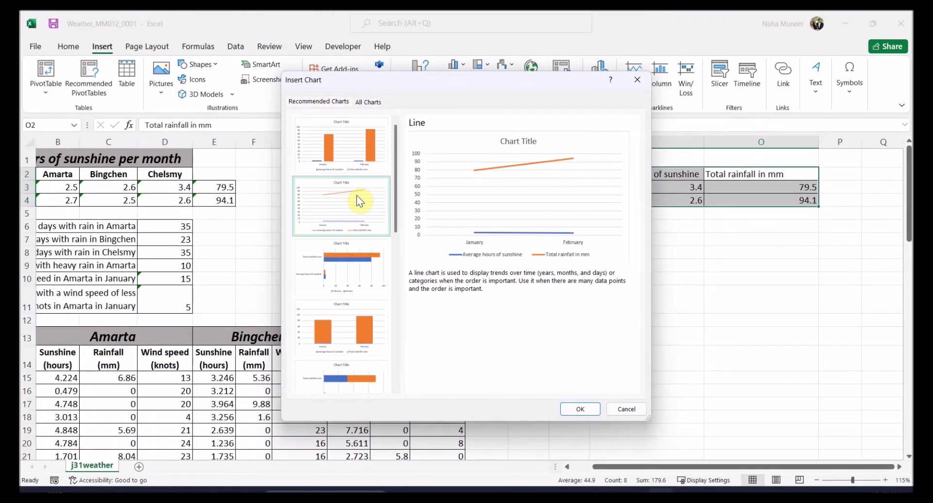
left_click(569, 411)
Move the chart below the sunshine table and select its legend, month axis and value axis.
left_click_drag(552, 227, 766, 239)
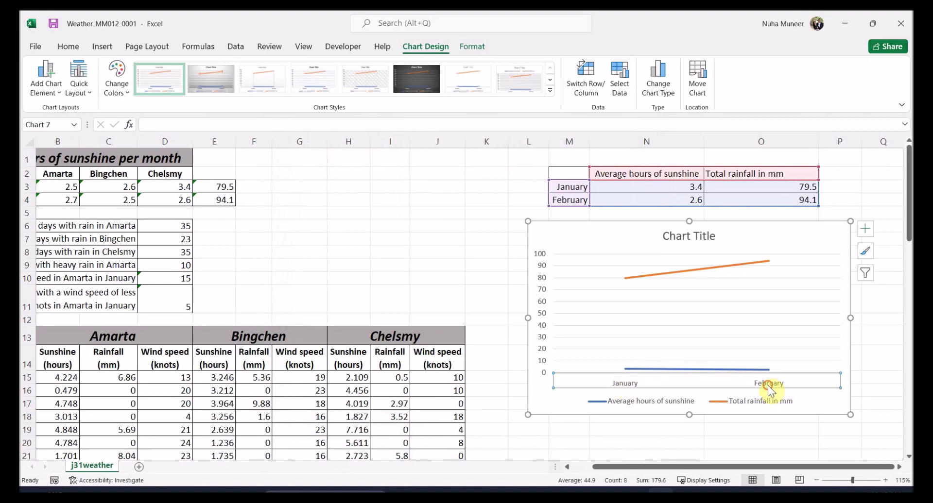
left_click(710, 403)
left_click(692, 383)
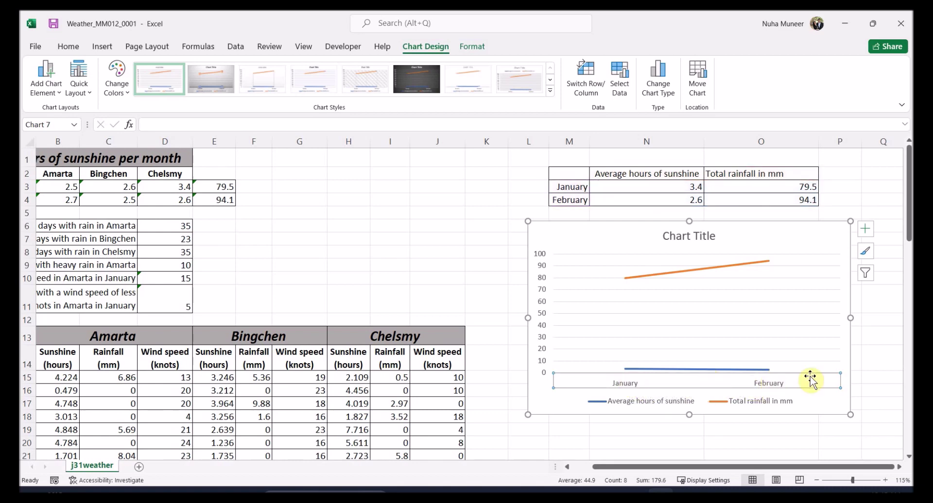
left_click(543, 305)
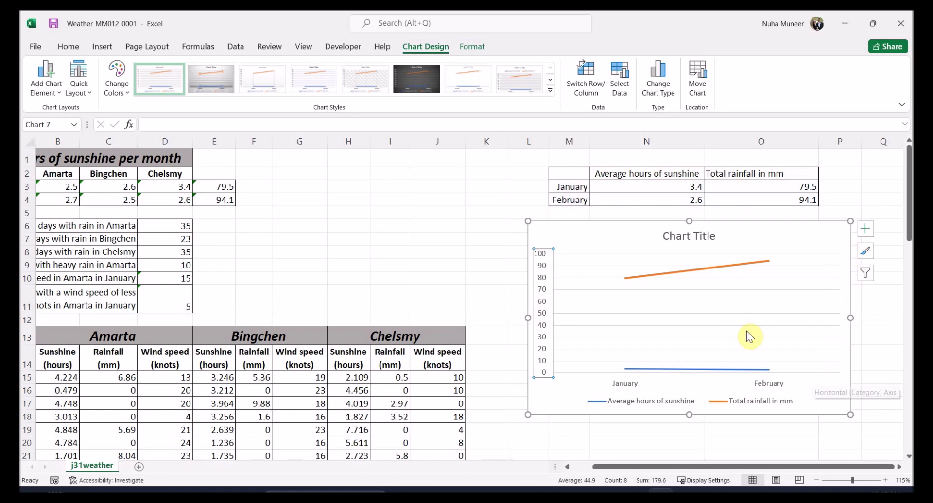
Switch the chart to Combo with Average hours of sunshine as Line and Total rainfall in mm on the secondary axis.
left_click(661, 94)
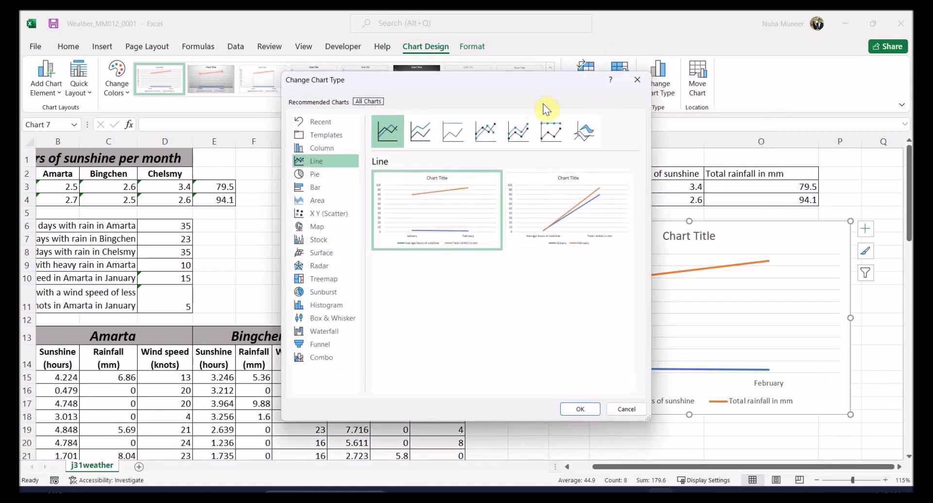
left_click_drag(507, 78, 421, 59)
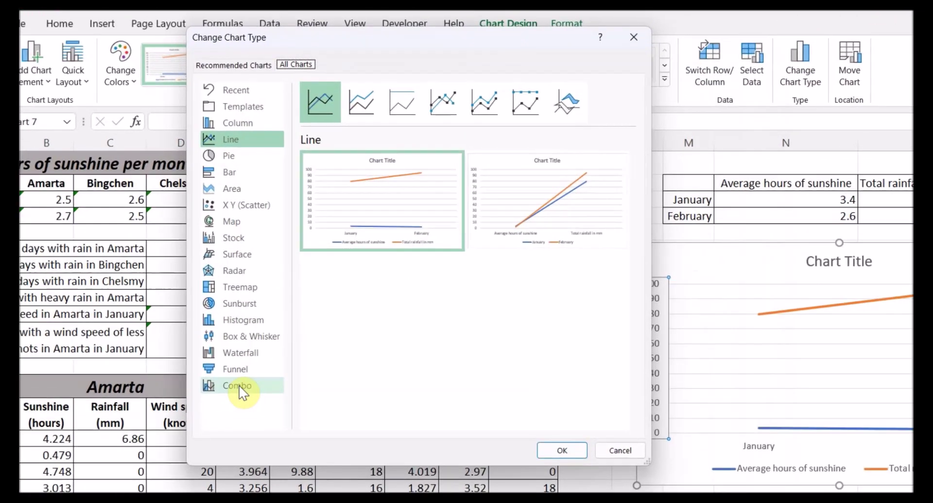
left_click(222, 351)
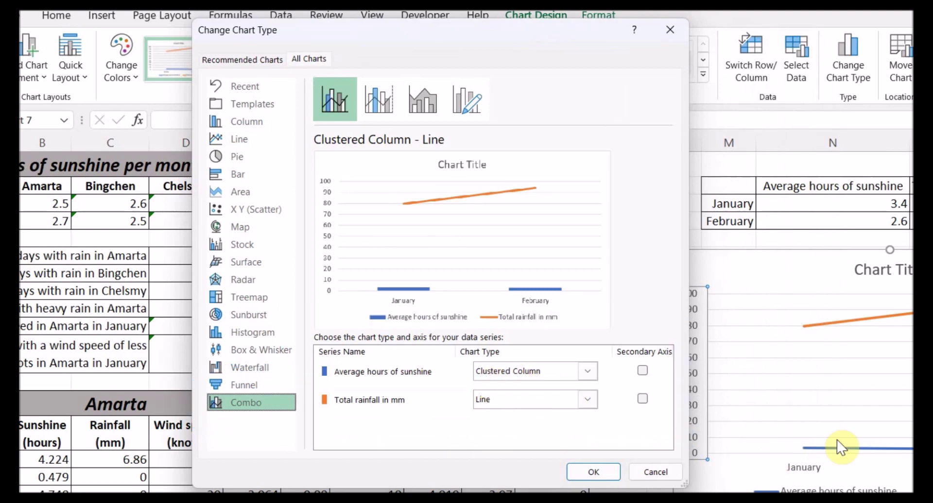
left_click(559, 372)
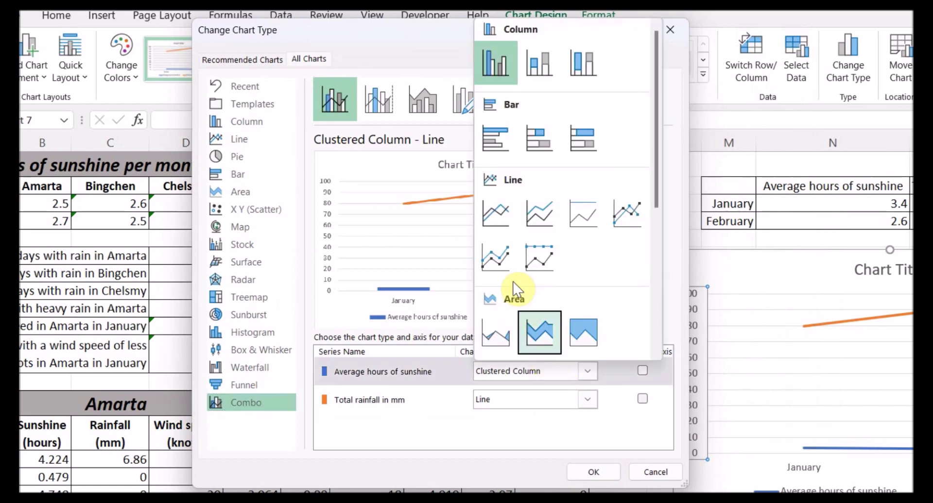
left_click(500, 220)
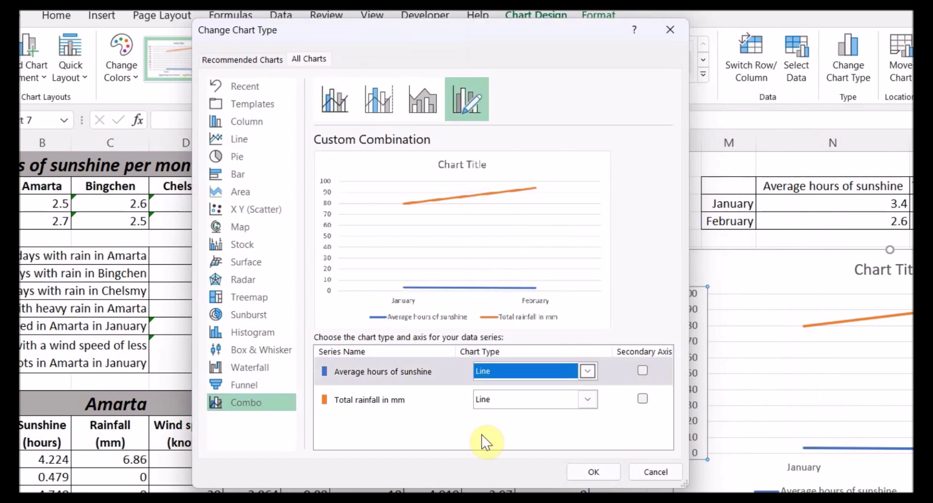
left_click(379, 401)
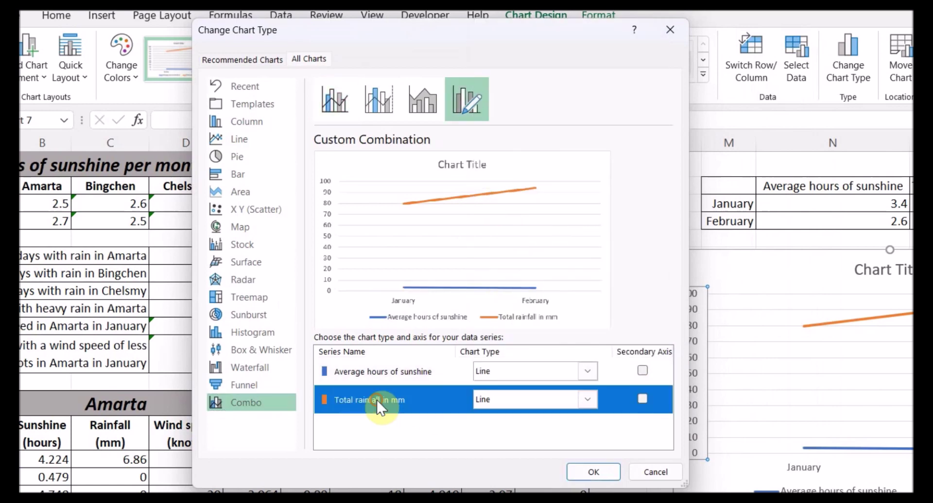
left_click(642, 400)
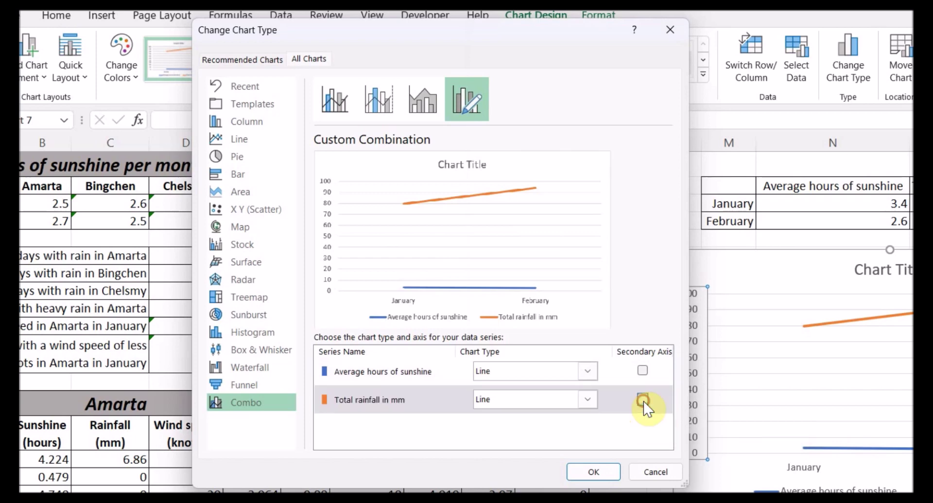
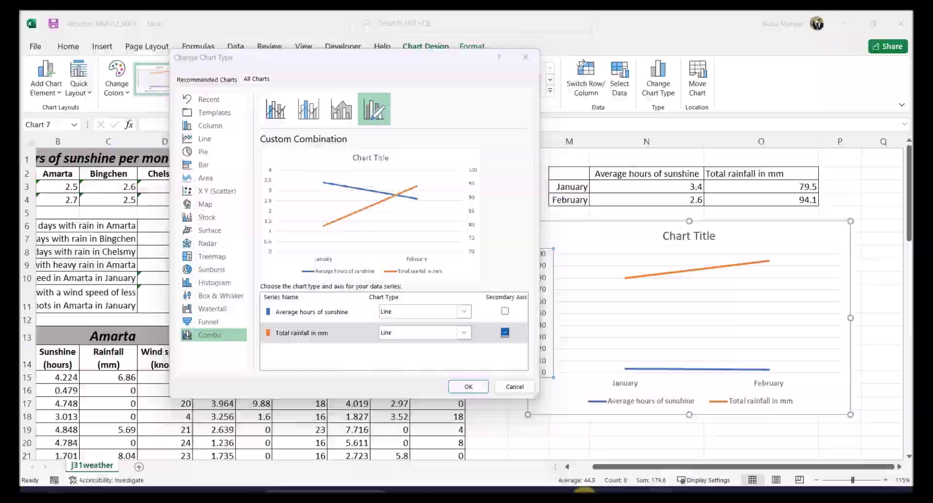
After rereading the axis instructions, put Total rainfall in mm on a secondary axis.
left_click(583, 490)
left_click(539, 275)
left_click(384, 295)
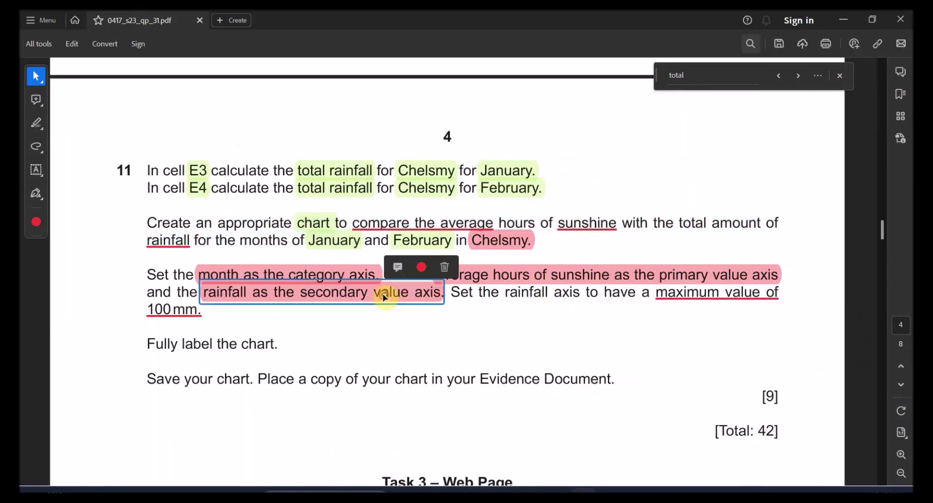
key("alt+Tab")
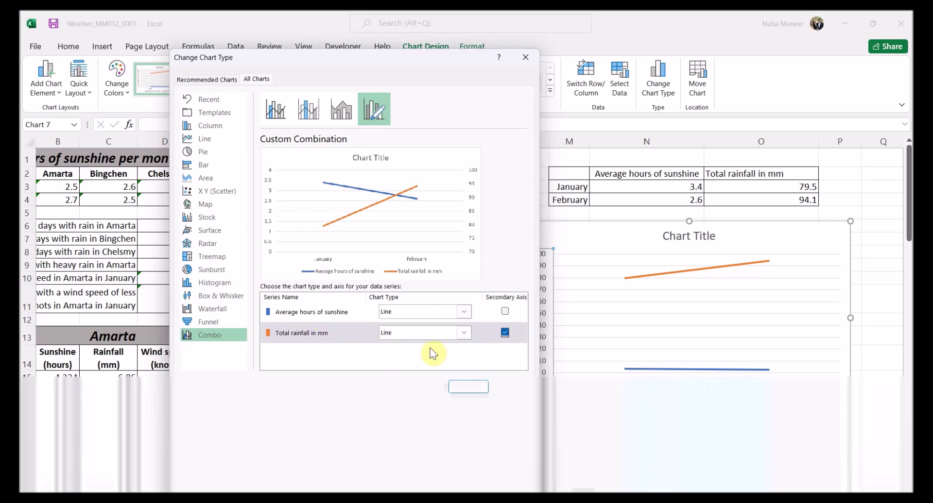
left_click(468, 387)
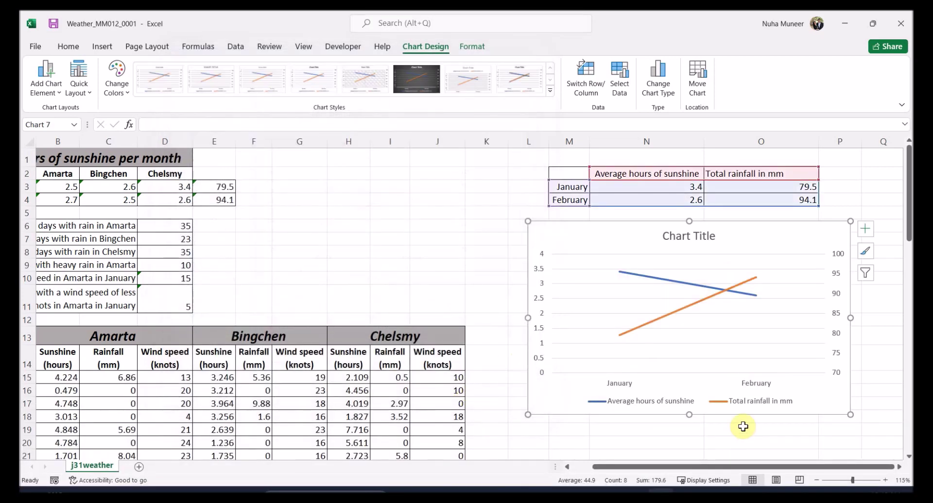
left_click(541, 300)
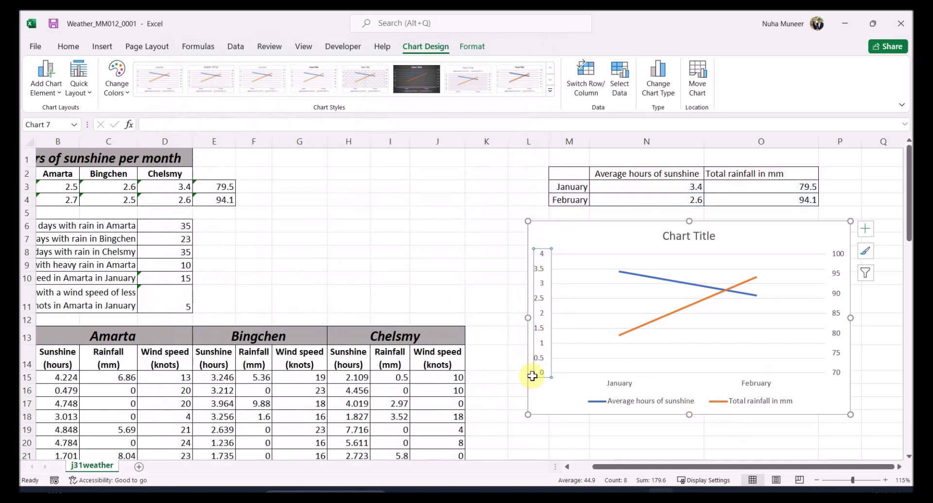
left_click(625, 387)
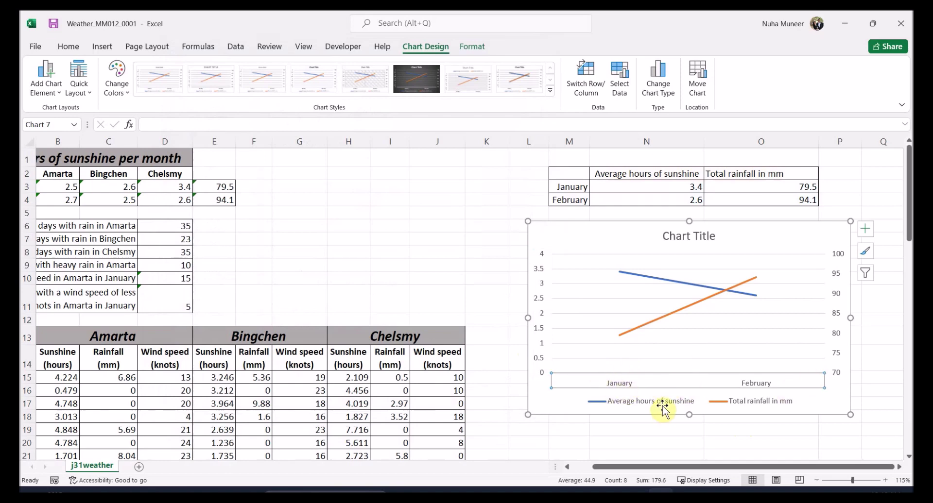
left_click(839, 261)
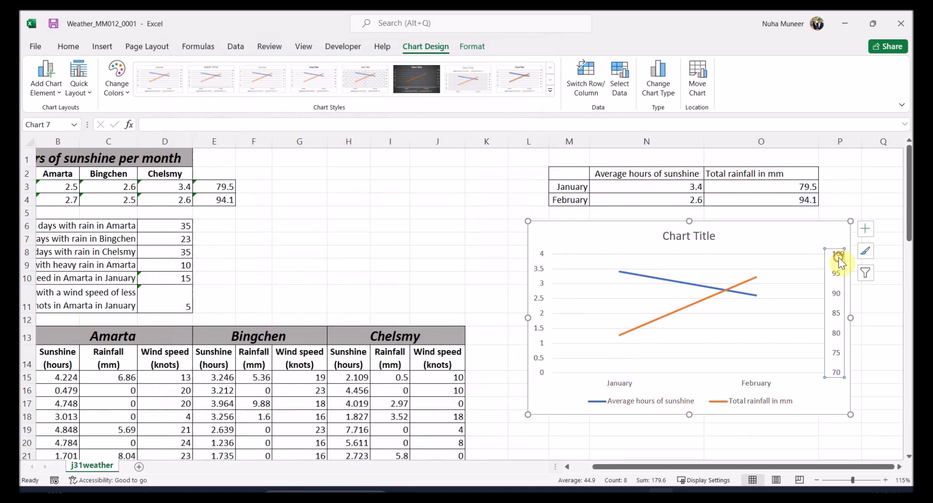
left_click(804, 328)
key("alt+Tab")
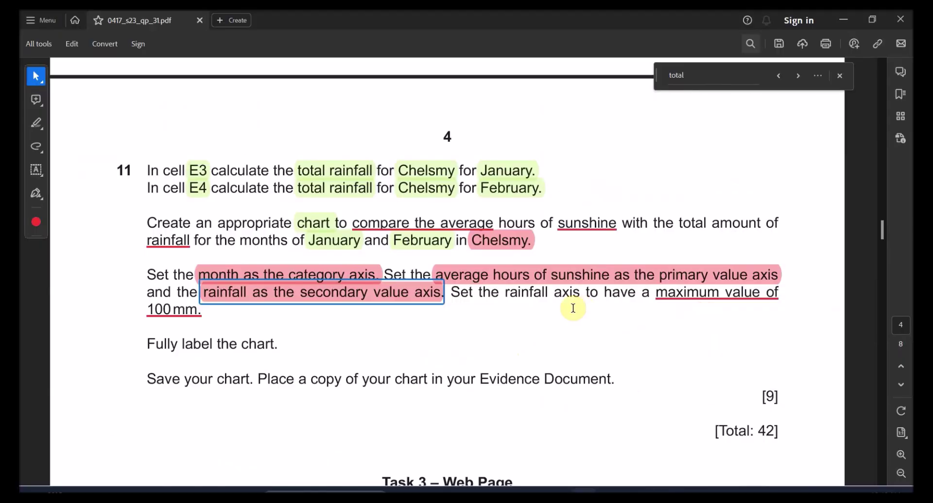
left_click_drag(507, 292, 632, 293)
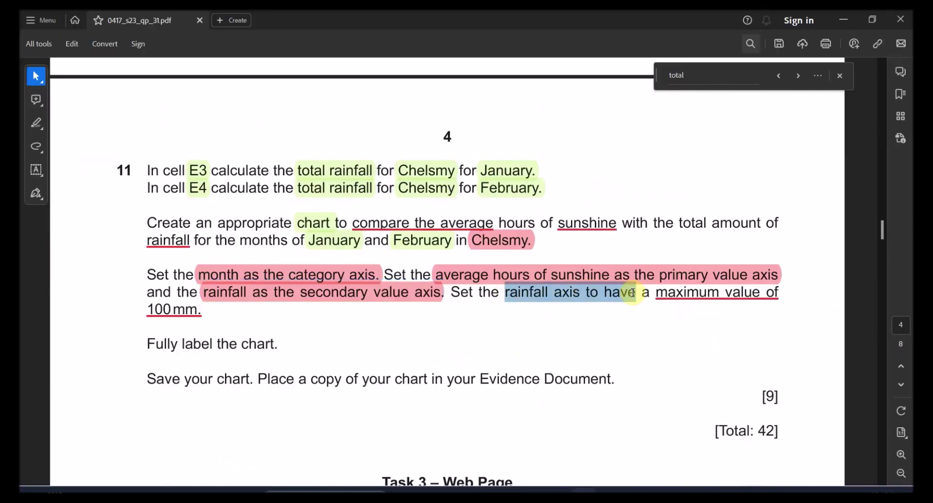
left_click_drag(635, 292, 637, 292)
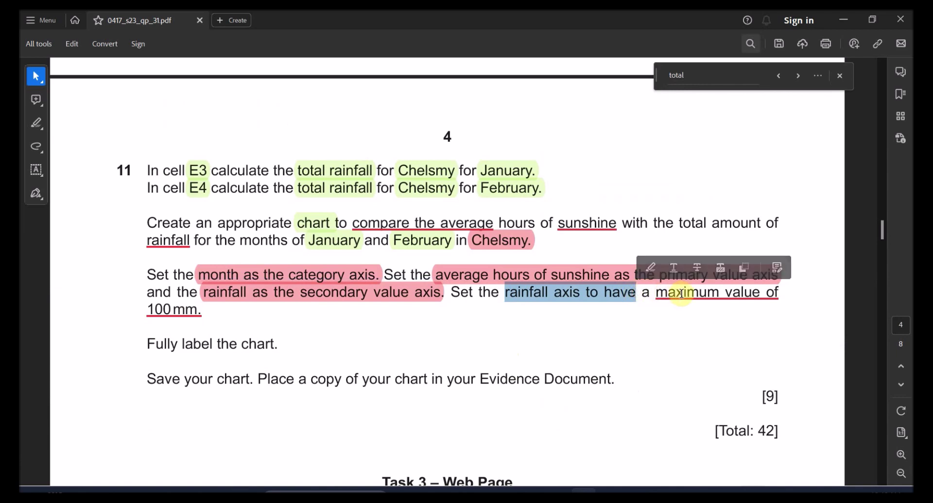
key("alt+Tab")
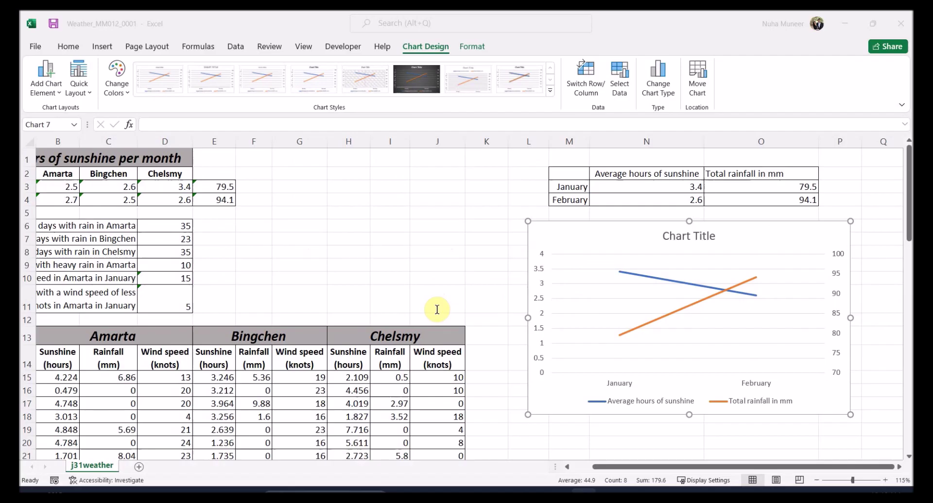
left_click(839, 288)
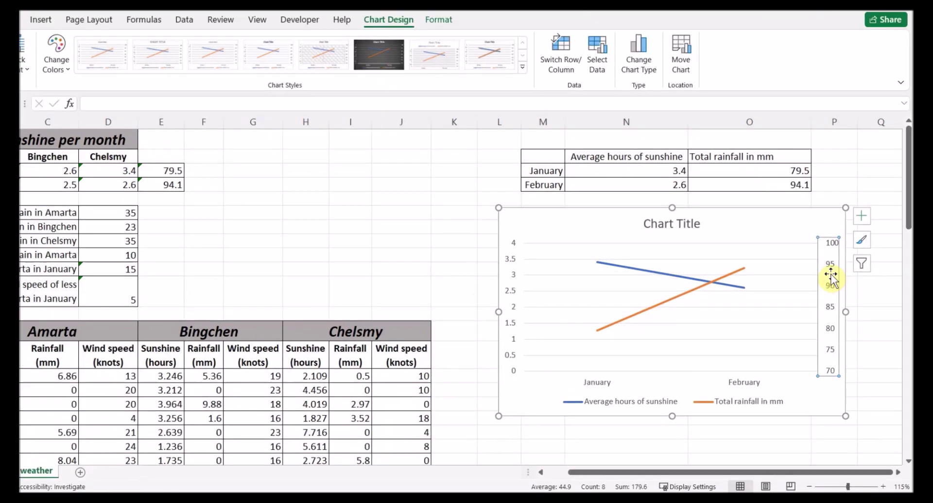
Open the Format Axis settings for the secondary rainfall axis.
right_click(831, 278)
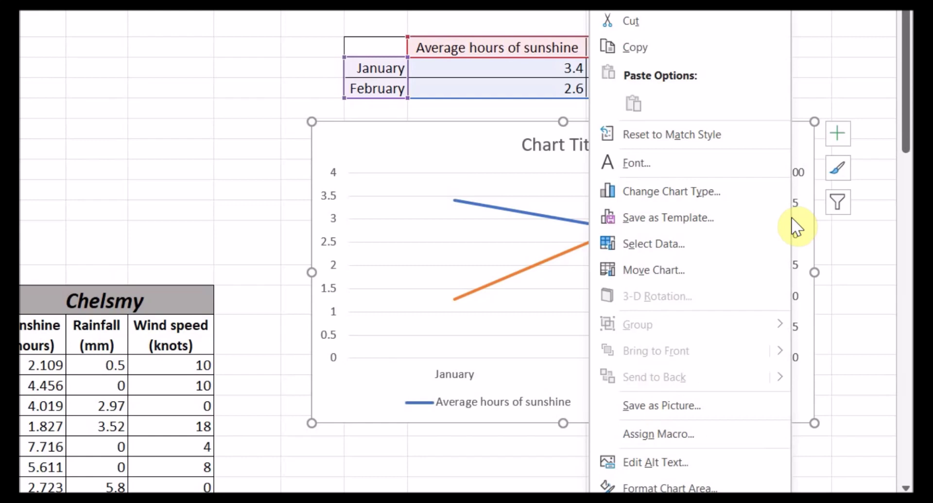
left_click(799, 184)
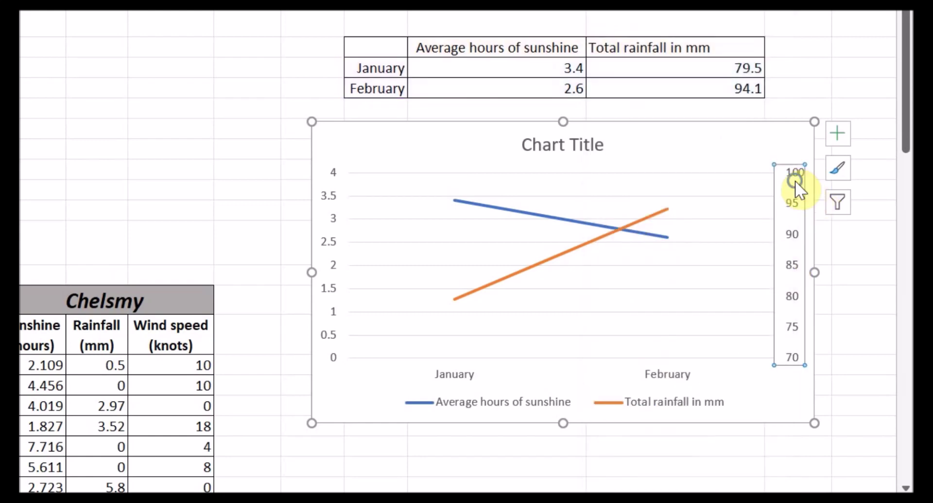
right_click(795, 181)
left_click(716, 408)
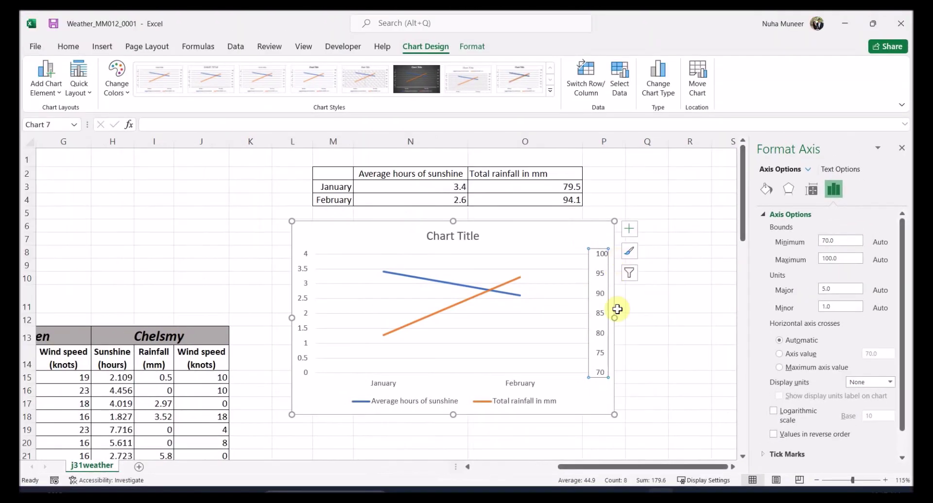
left_click(603, 381)
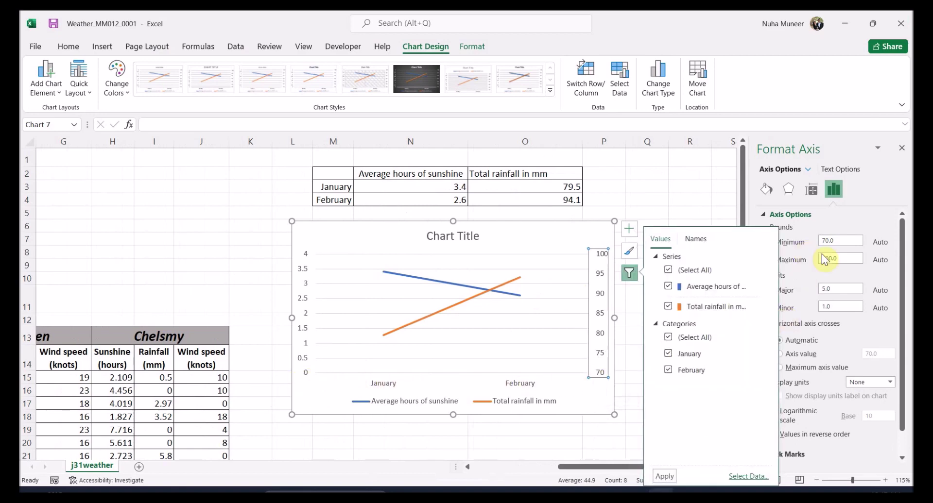
Set the rainfall axis minimum to 0, keep the maximum at 100, and close the pane.
left_click_drag(845, 240, 805, 245)
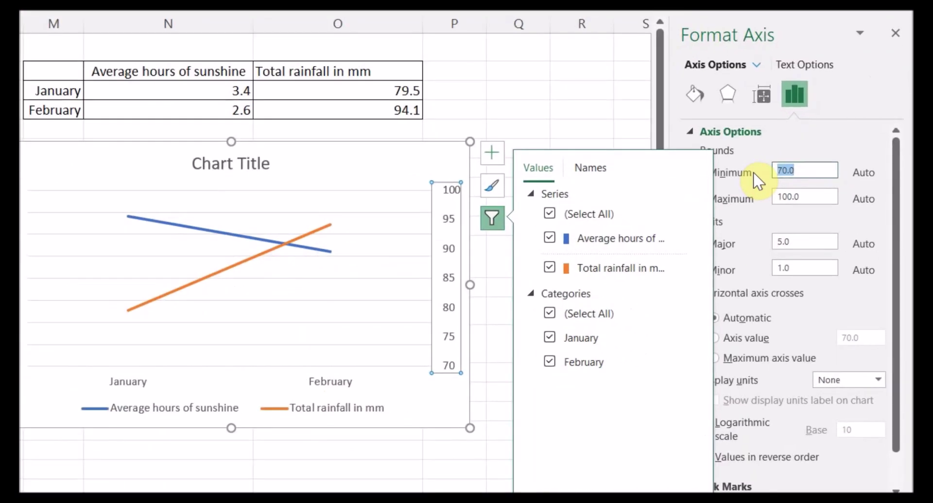
key("Return")
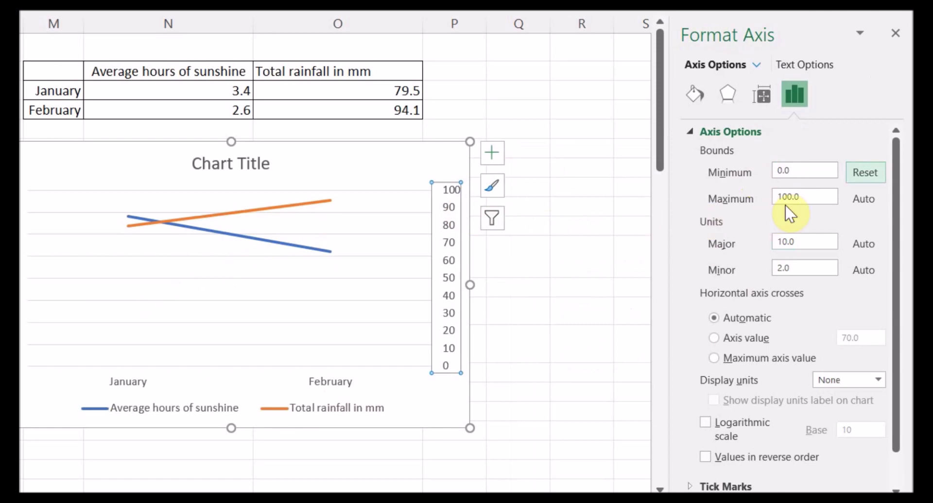
left_click_drag(810, 195, 772, 196)
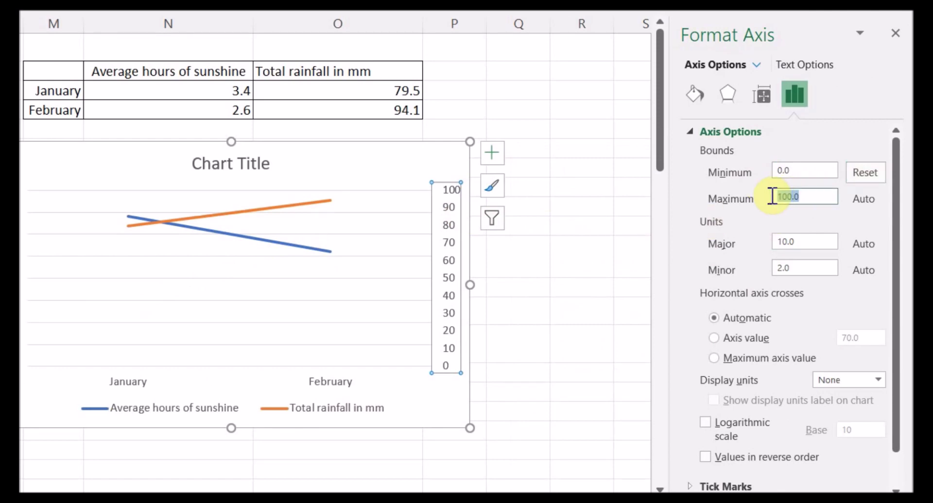
type("70")
key("Return")
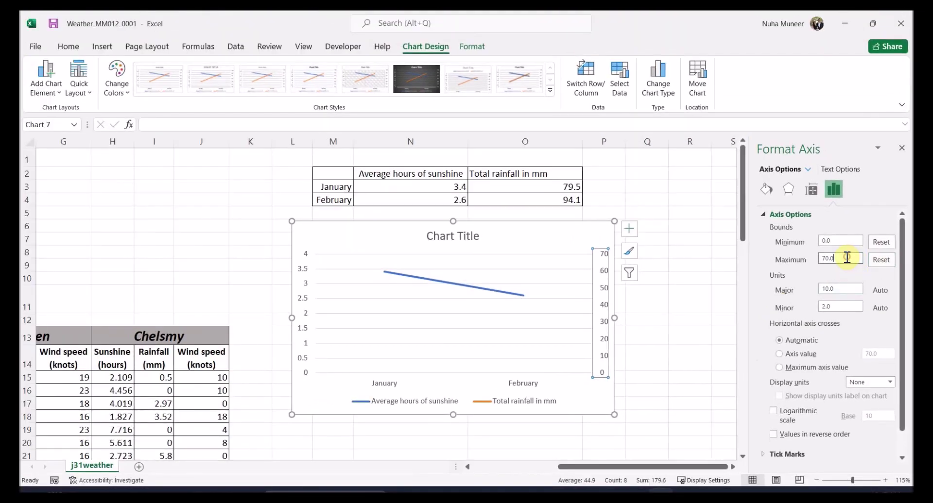
key("alt+Tab")
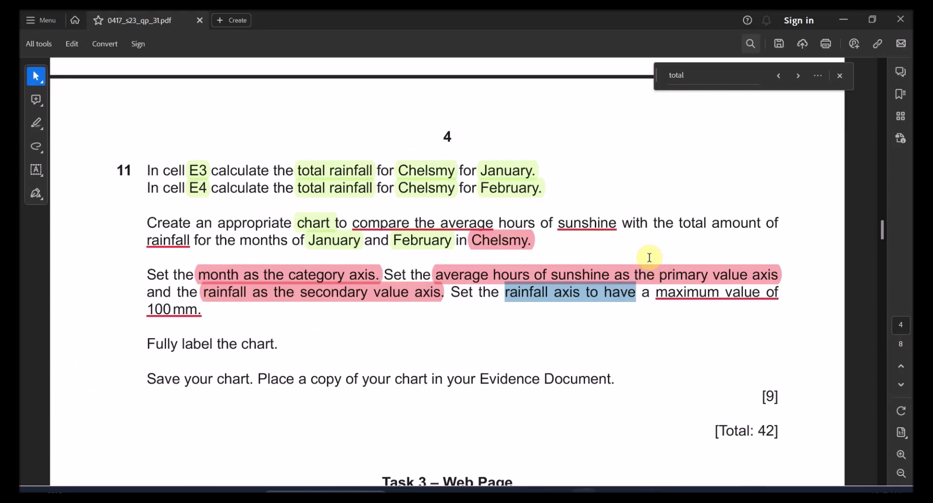
key("alt+Tab")
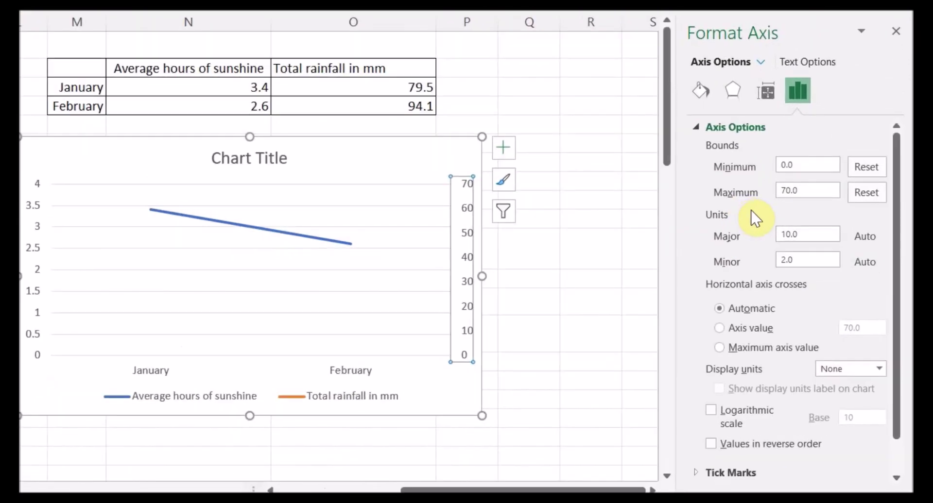
key("ctrl+z")
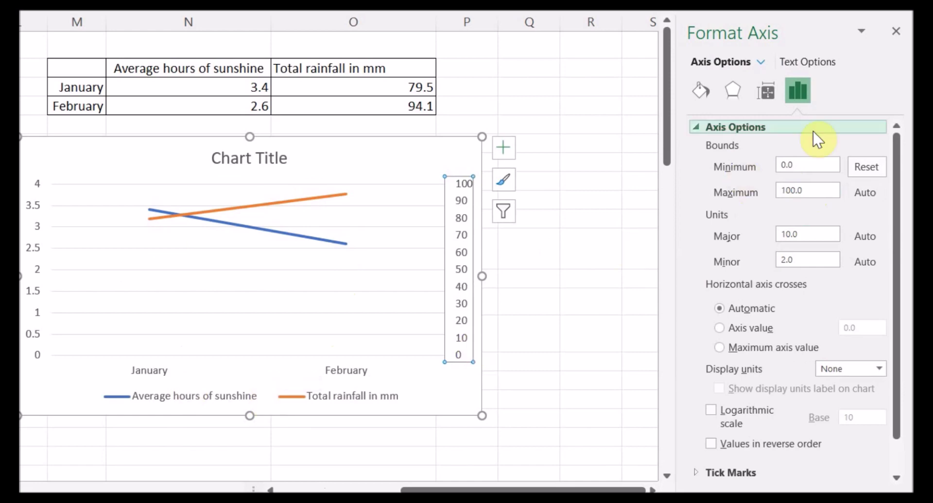
left_click(896, 31)
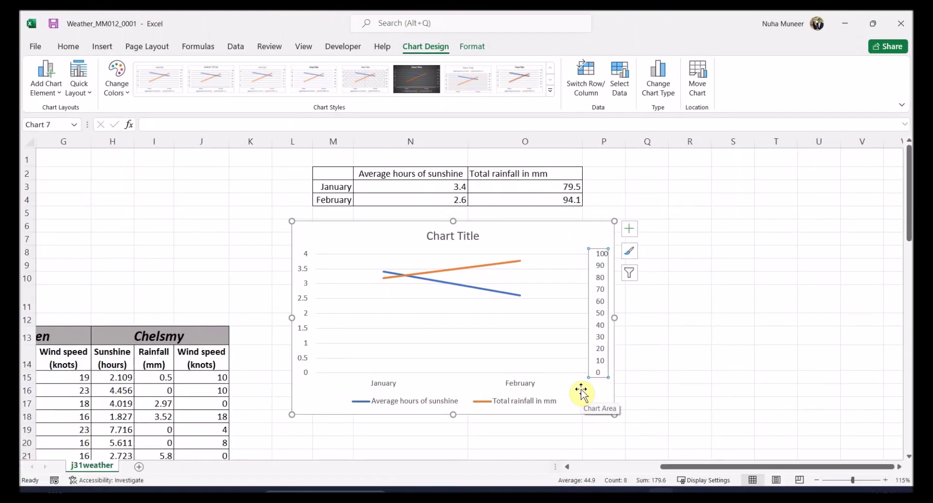
Check the labelling instruction, then select the chart's placeholder title text for editing.
left_click(576, 238)
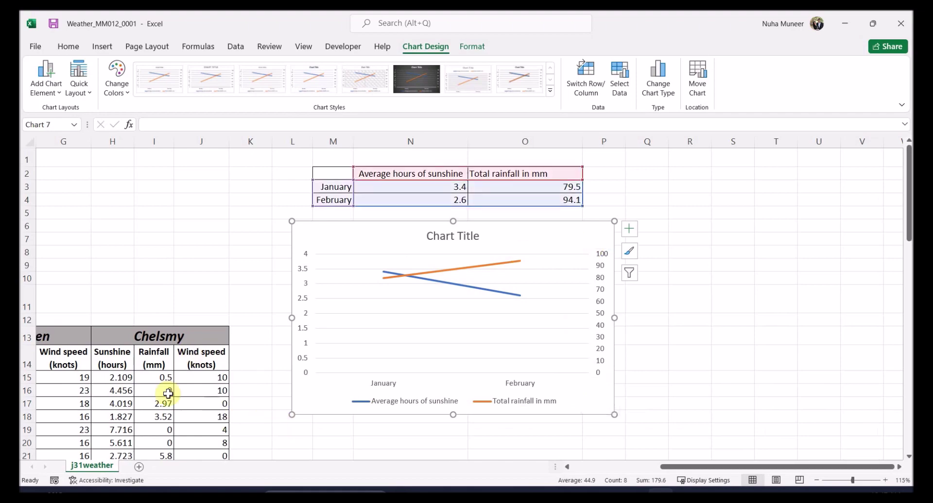
key("alt+Tab")
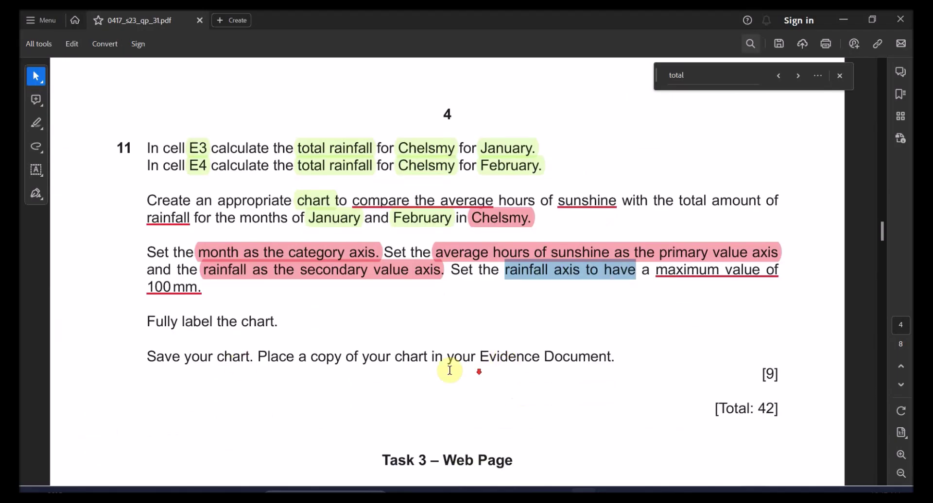
left_click_drag(148, 321, 224, 323)
key("alt+Tab")
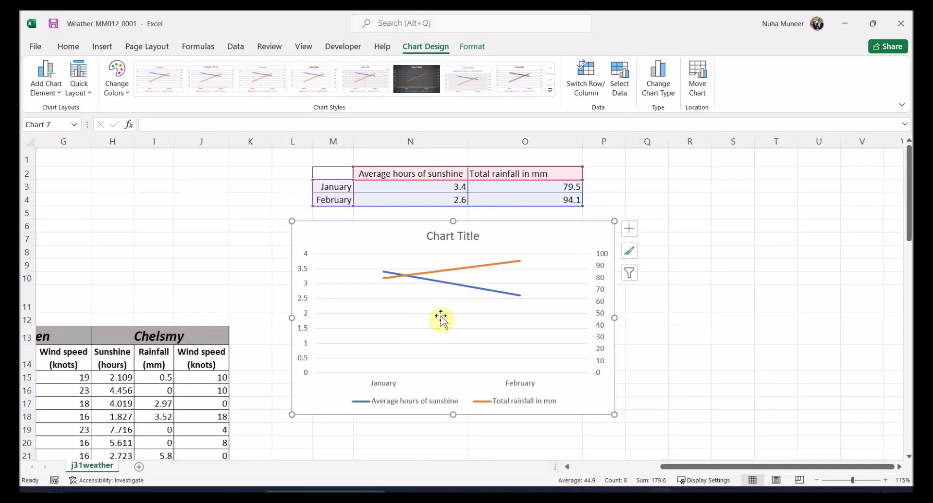
left_click(453, 237)
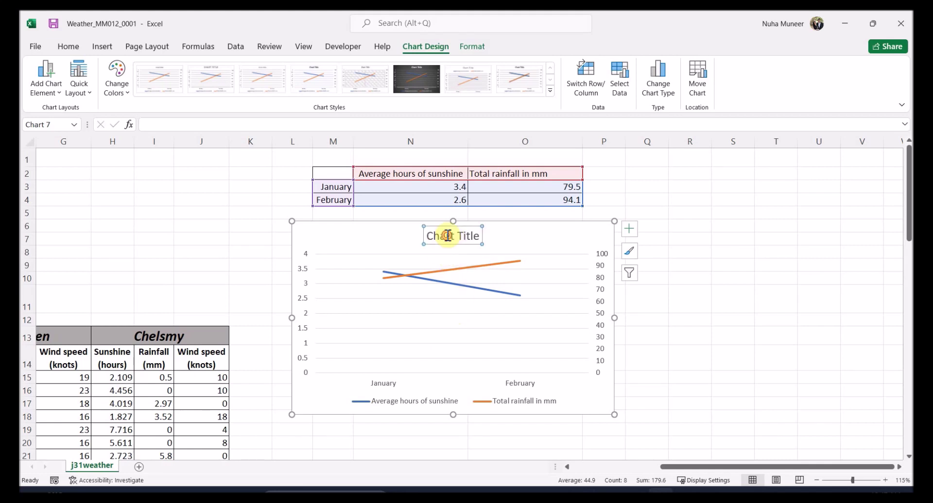
double_click(454, 238)
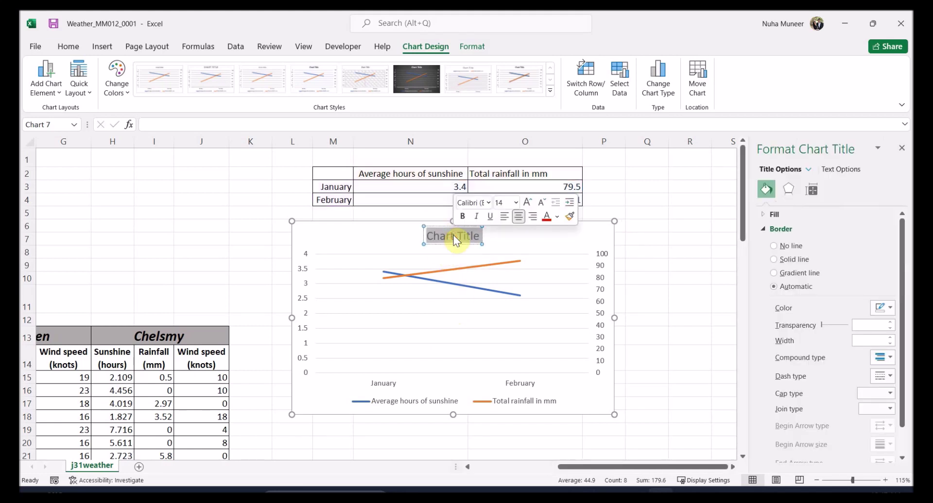
Retitle the chart 'Comparison of rainfall and sunshine in January and February in Chelsmy'.
key("alt+Tab")
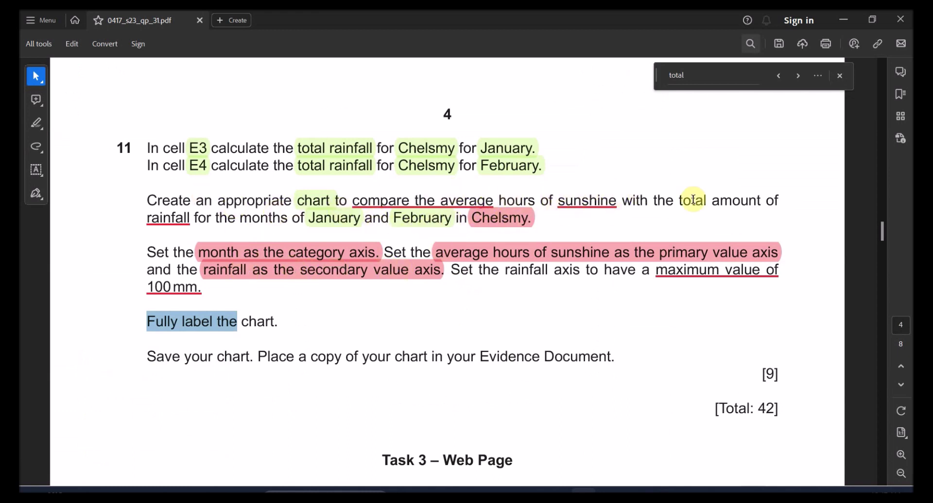
key("alt+Tab")
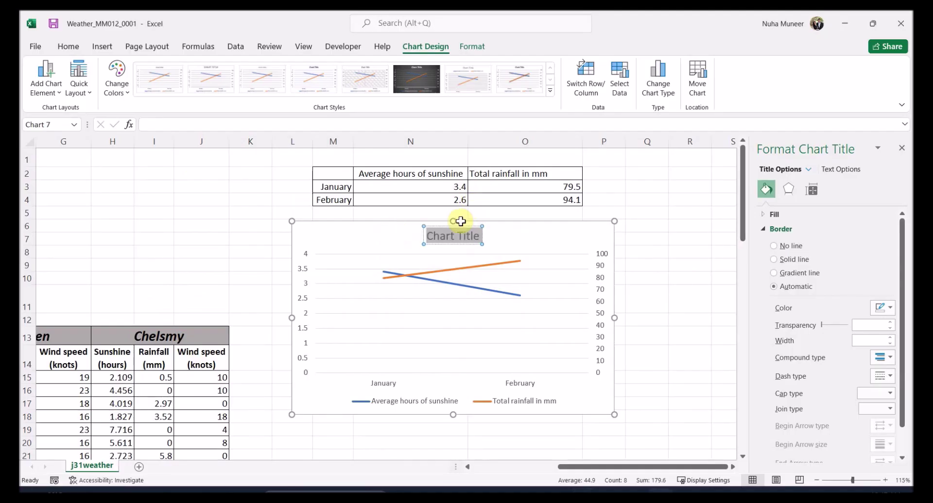
type("Com")
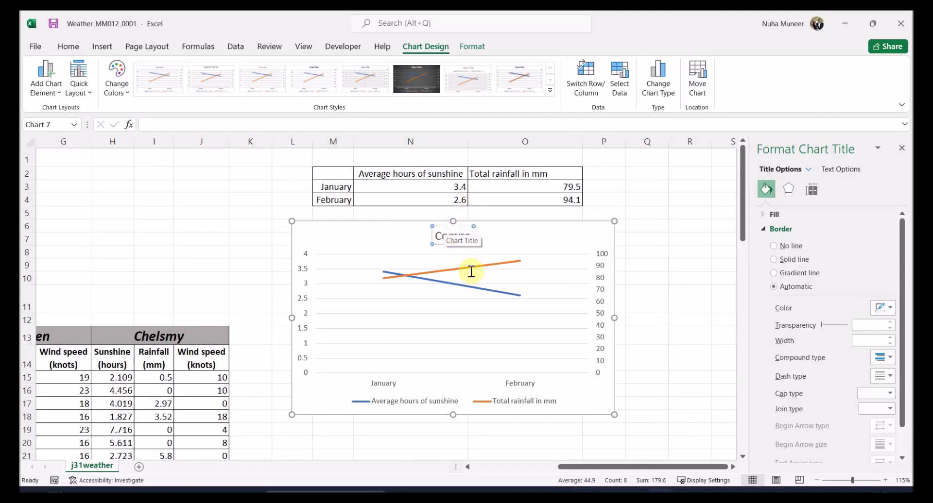
type("parison")
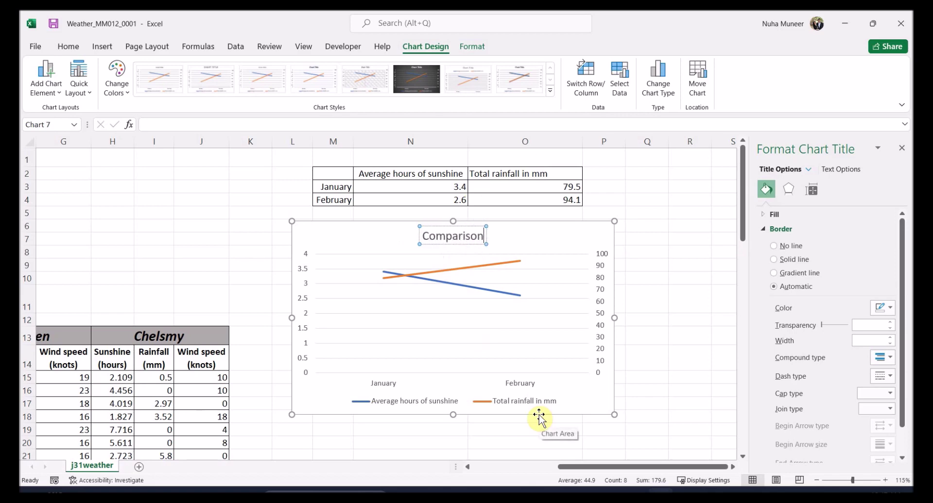
type(" of rainfall")
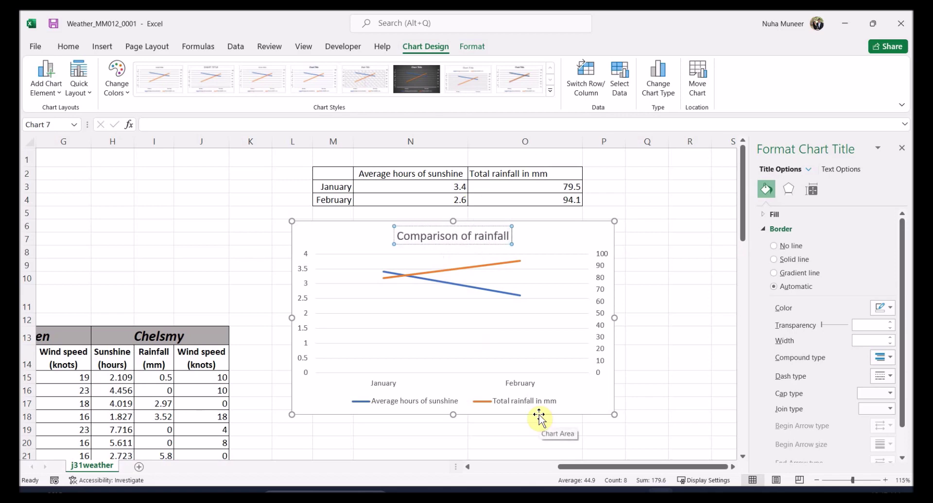
type(" and sunshi")
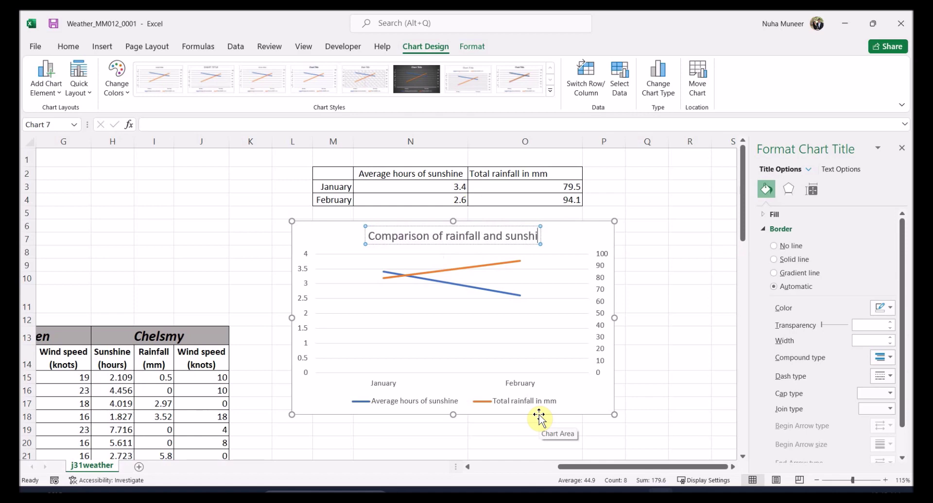
type("ne in January and Feb")
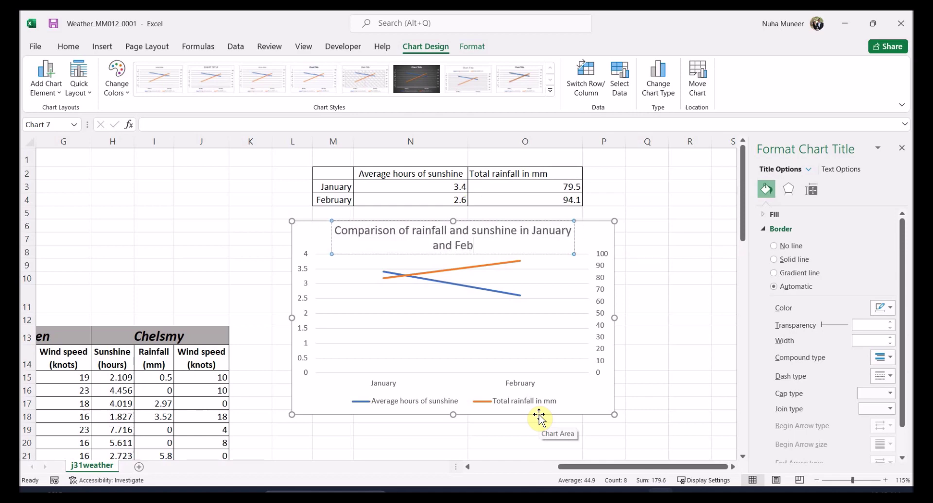
type("ruary in Chelsmy")
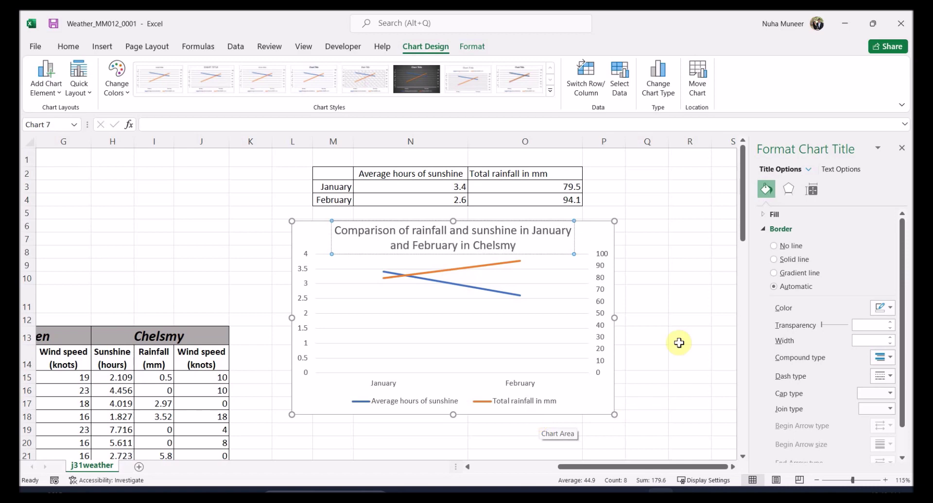
left_click(679, 340)
left_click(510, 243)
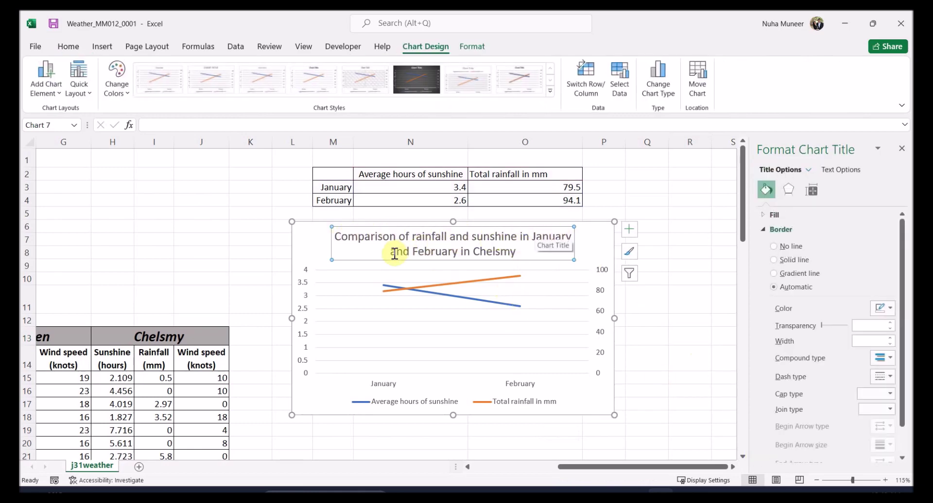
left_click_drag(410, 252, 450, 236)
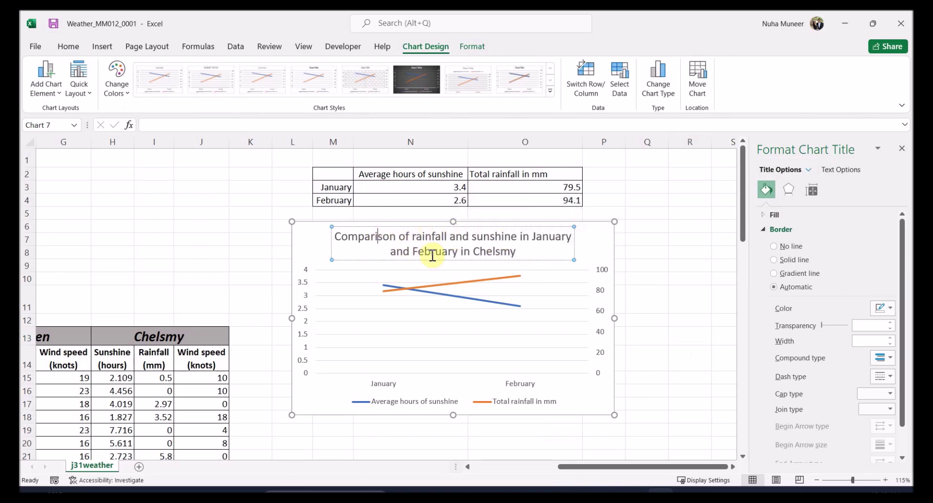
left_click(652, 310)
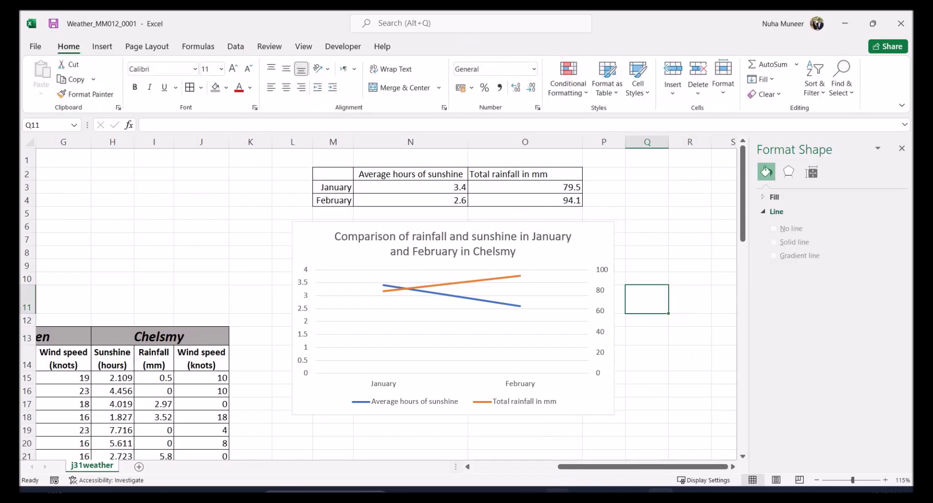
Reread question 11's 'Place a copy of your chart' instruction, then go to the Word evidence document.
key("alt+Tab")
left_click_drag(204, 356, 538, 356)
left_click_drag(259, 356, 391, 357)
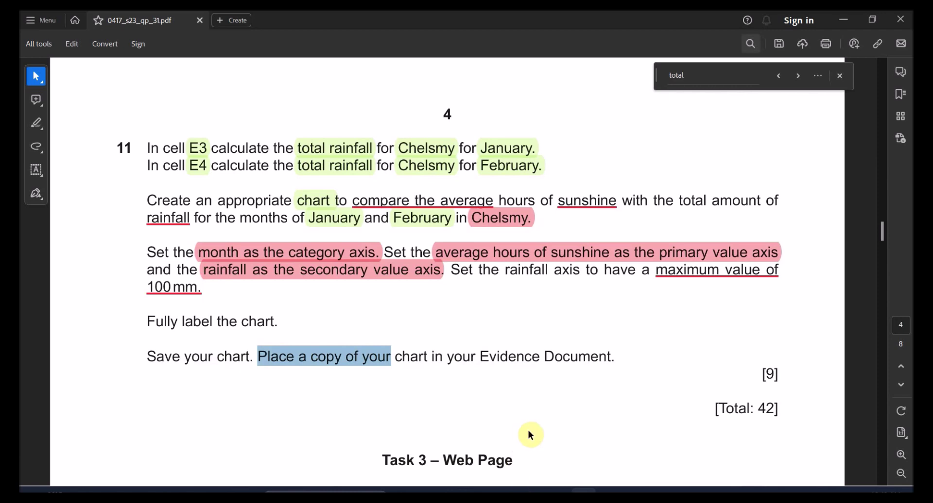
key("alt+Tab")
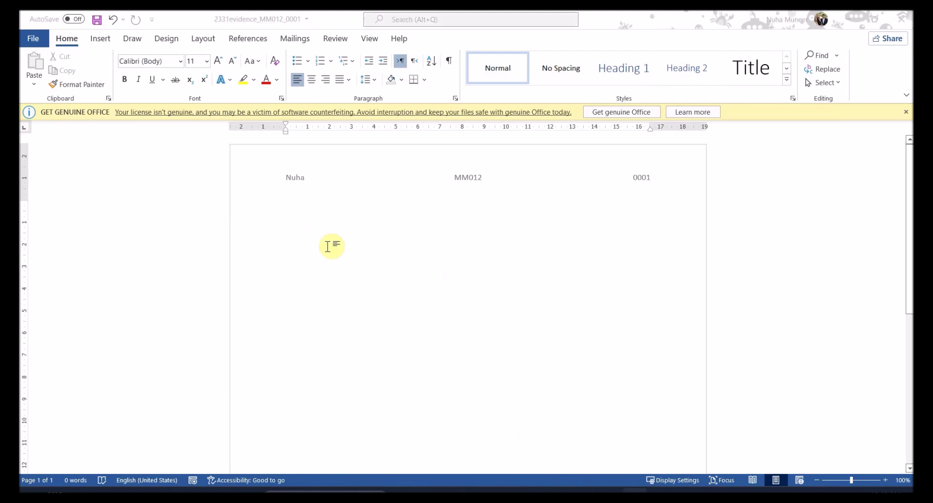
Confirm the question number and add the bold heading 'Step 11 evidence:' in Word.
key("alt+Tab")
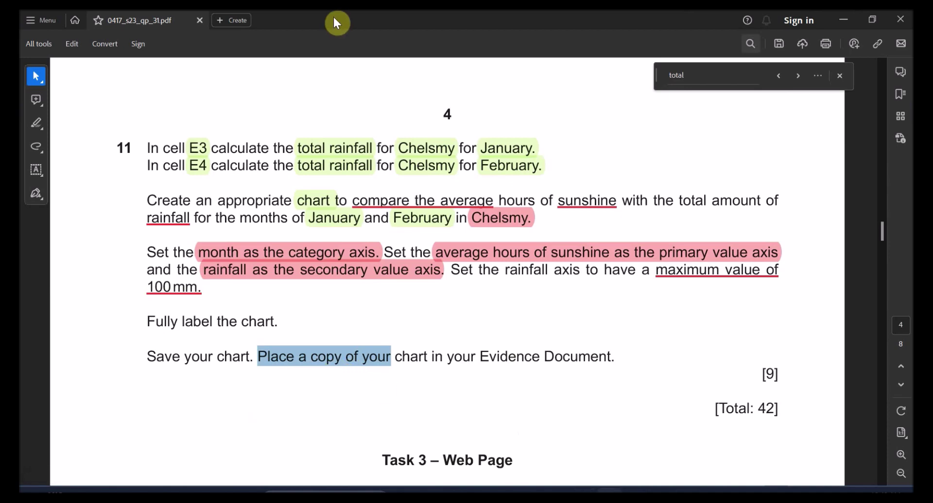
left_click_drag(134, 147, 121, 148)
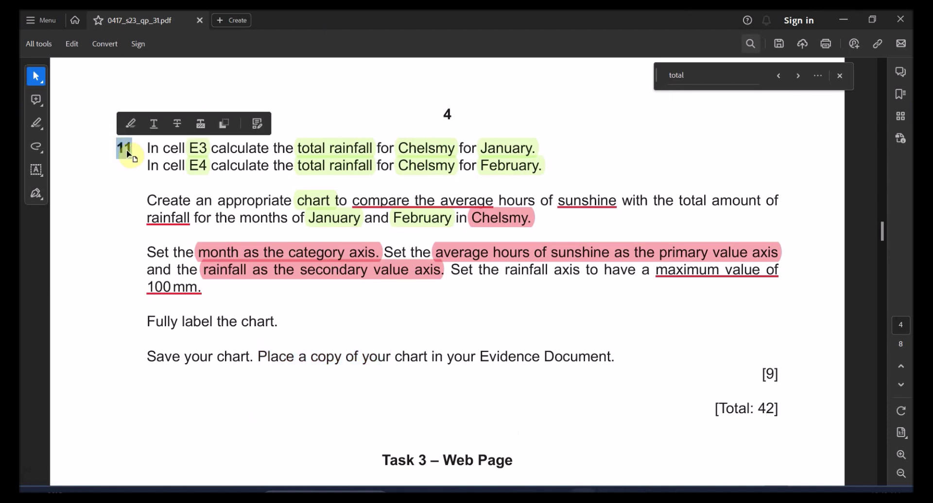
key("alt+Tab")
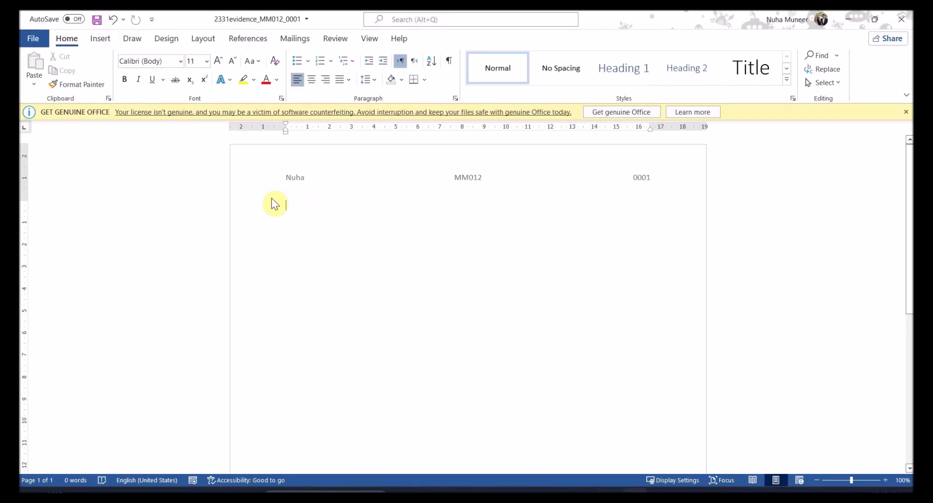
type("Step")
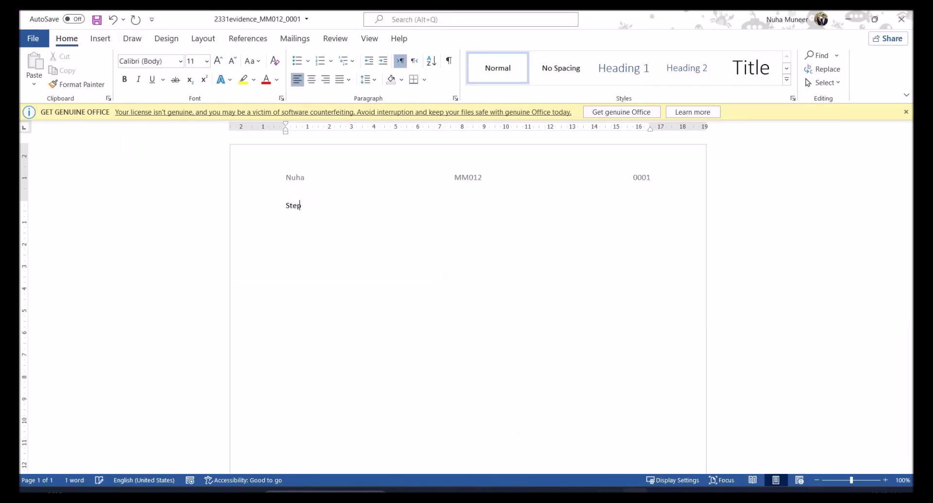
type(" 11 evidence:")
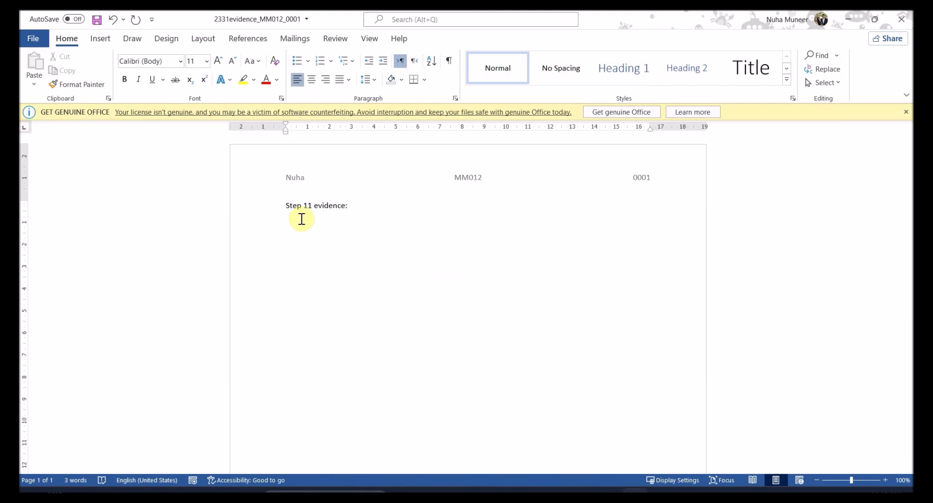
key("shift+Left")
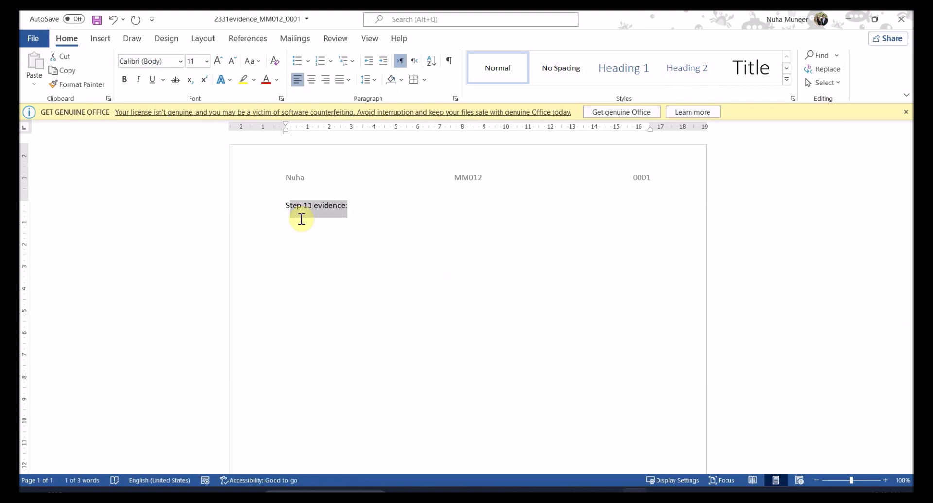
key("End")
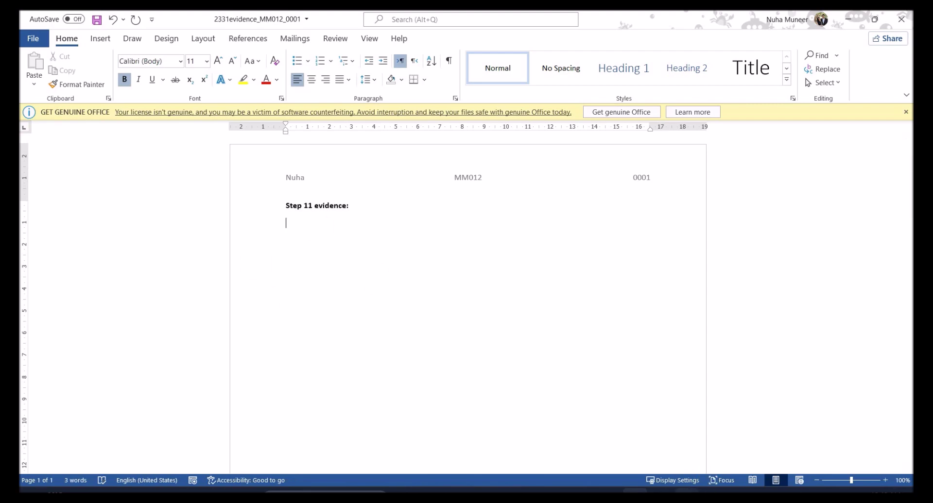
key("alt+Tab")
Copy the Chelsmy chart from Excel and paste it under the 'Step 11 evidence:' heading.
left_click(599, 241)
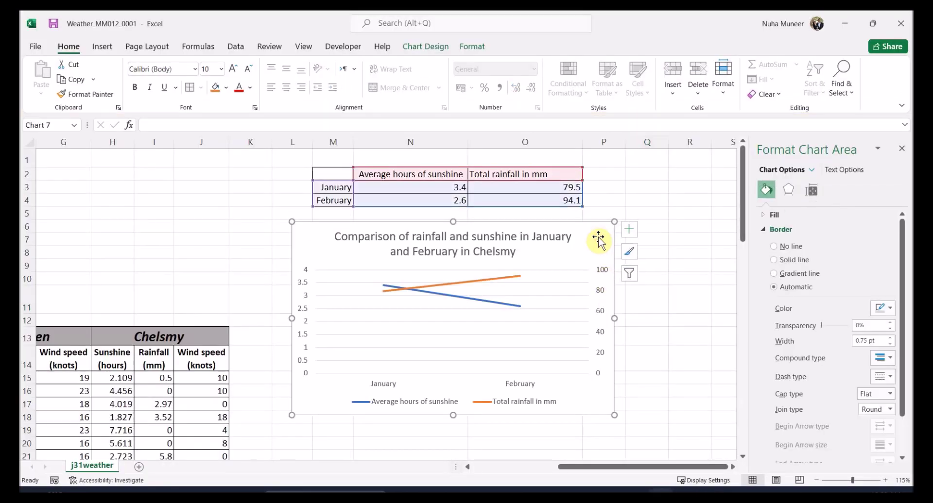
key("ctrl+c")
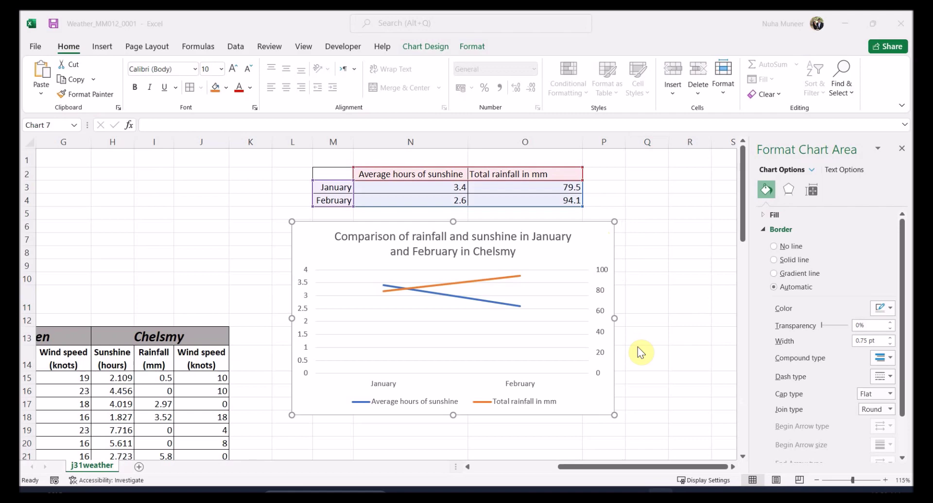
key("alt+Tab")
left_click(346, 306)
key("ctrl+v")
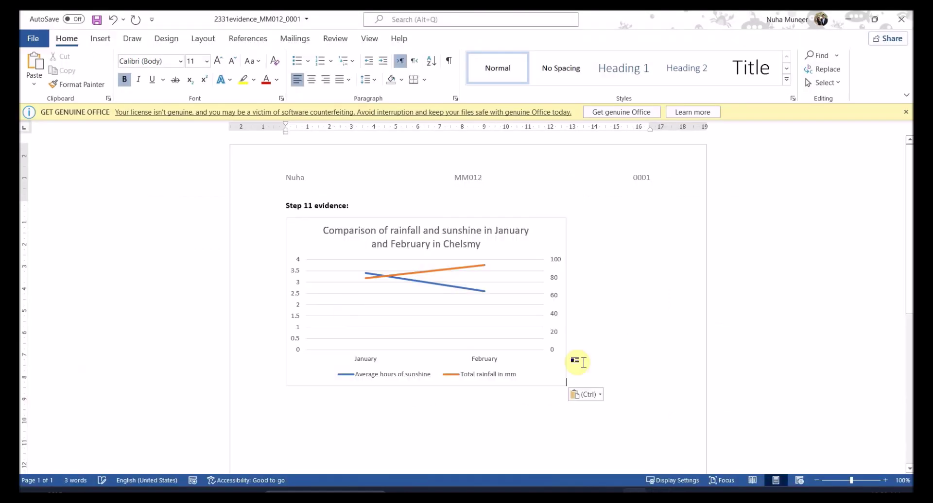
Recheck the question paper and save the evidence document.
left_click(583, 491)
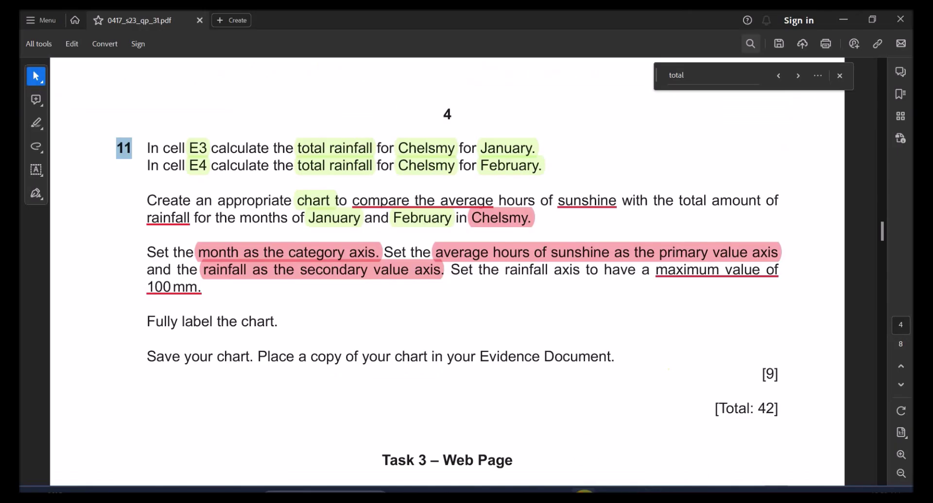
scroll(518, 381, "down", 1)
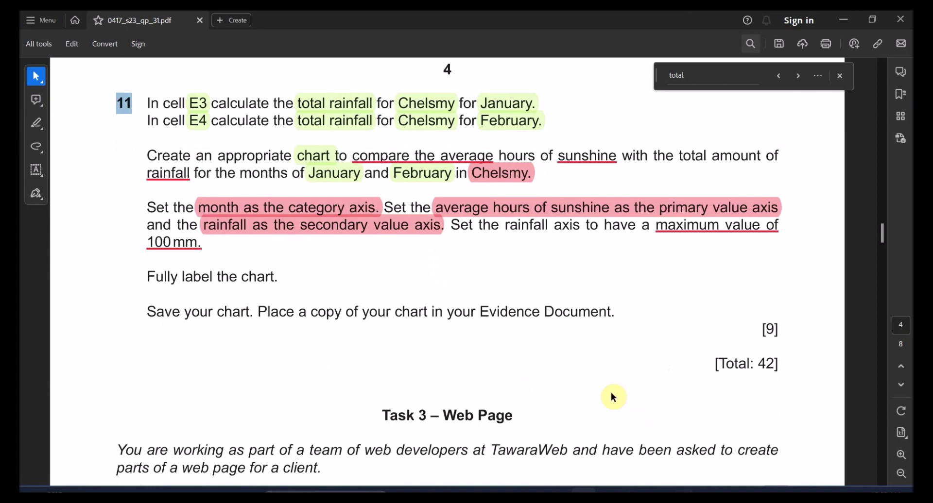
scroll(585, 377, "up", 5)
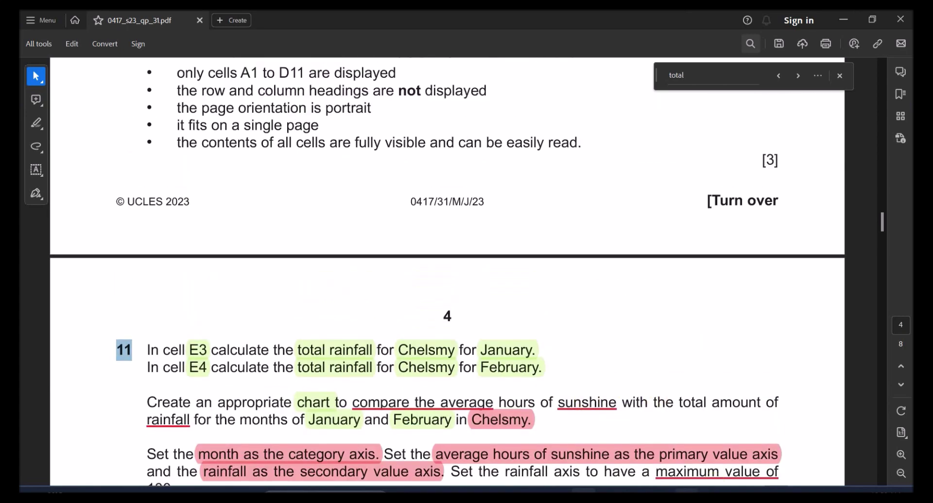
key("alt+Tab")
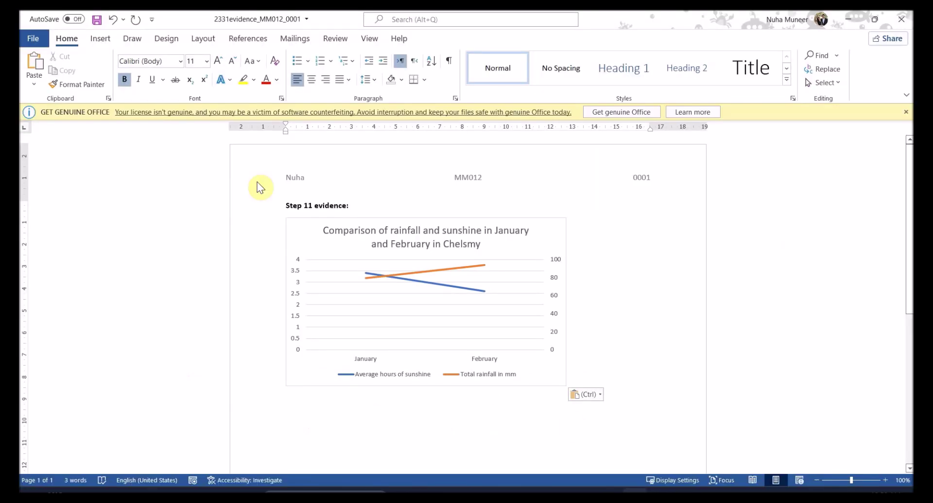
left_click(97, 20)
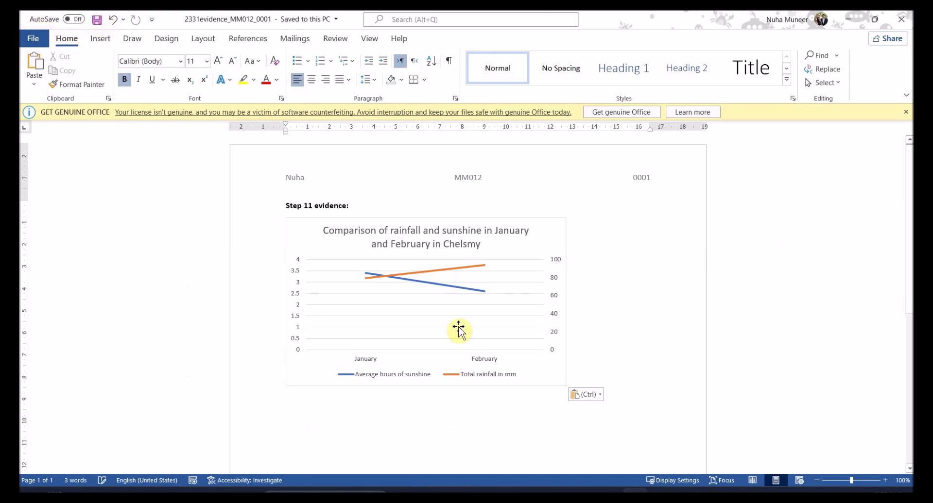